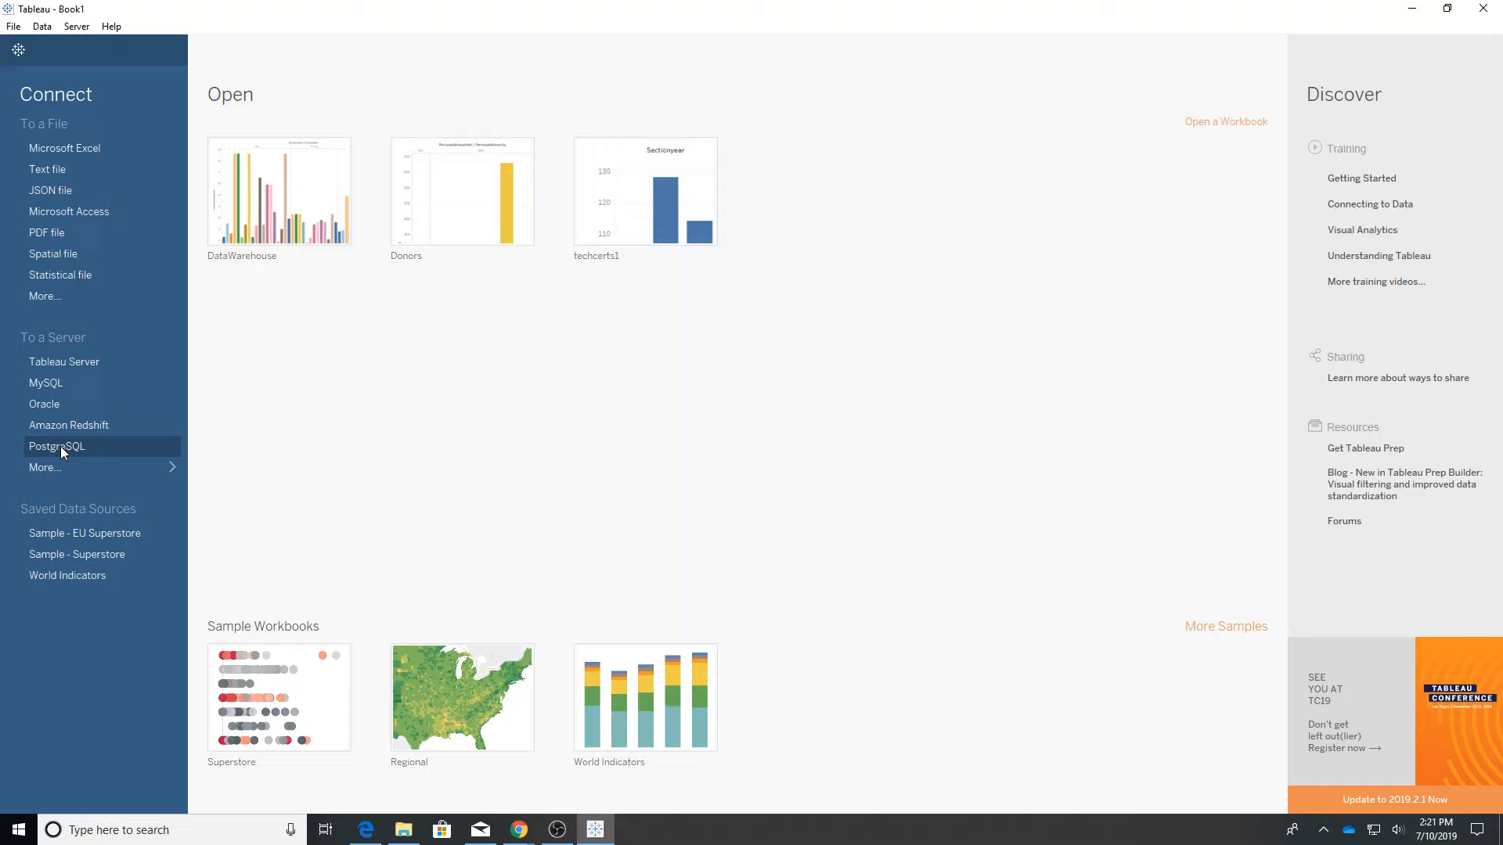
Step: Connect to the communityassistpg PostgreSQL database on Localhost, entering the account password to sign in
left_click(59, 446)
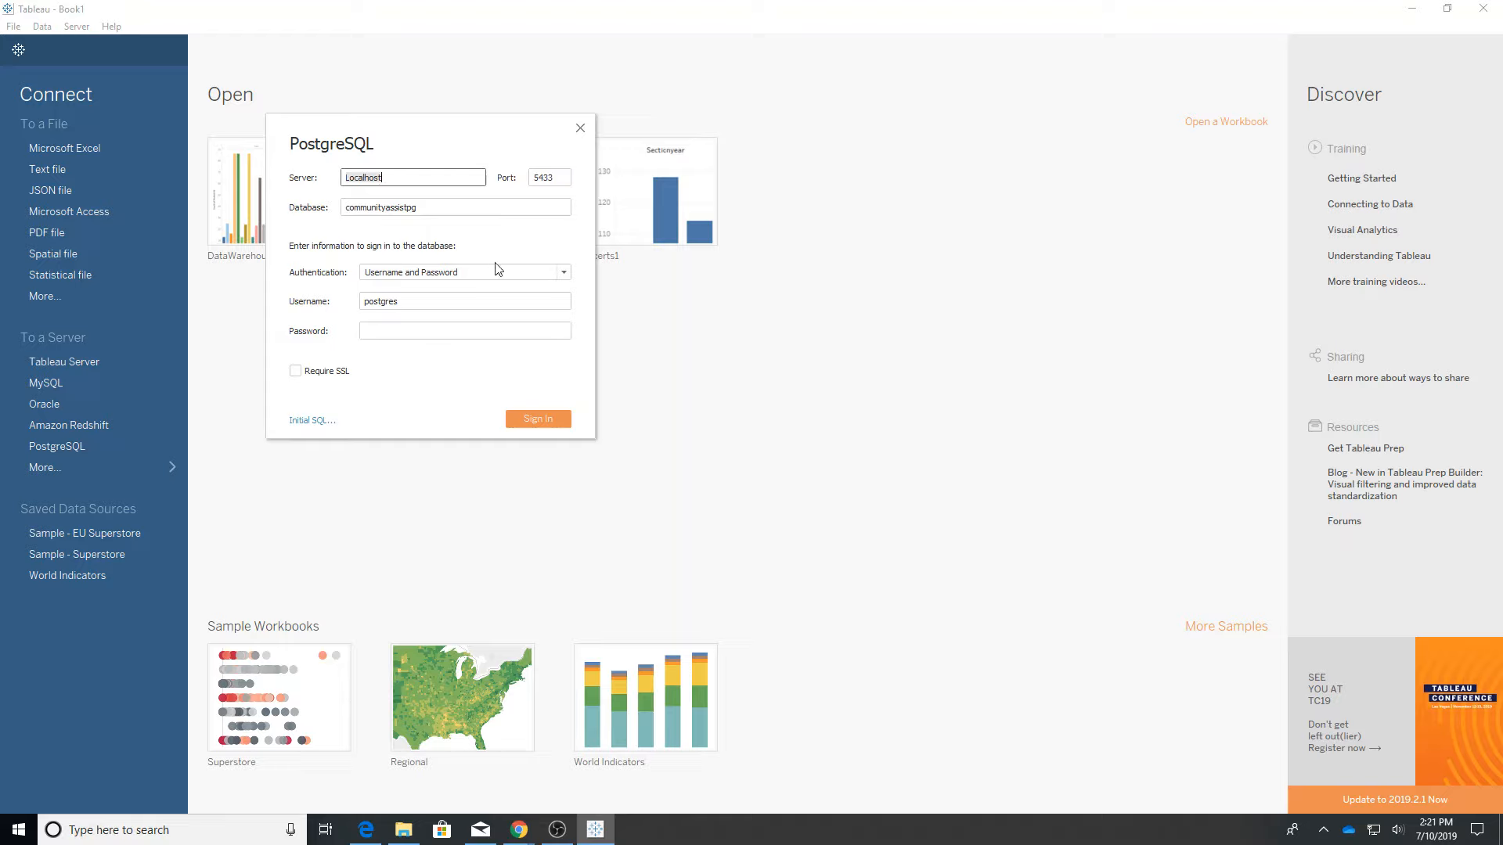
left_click(415, 329)
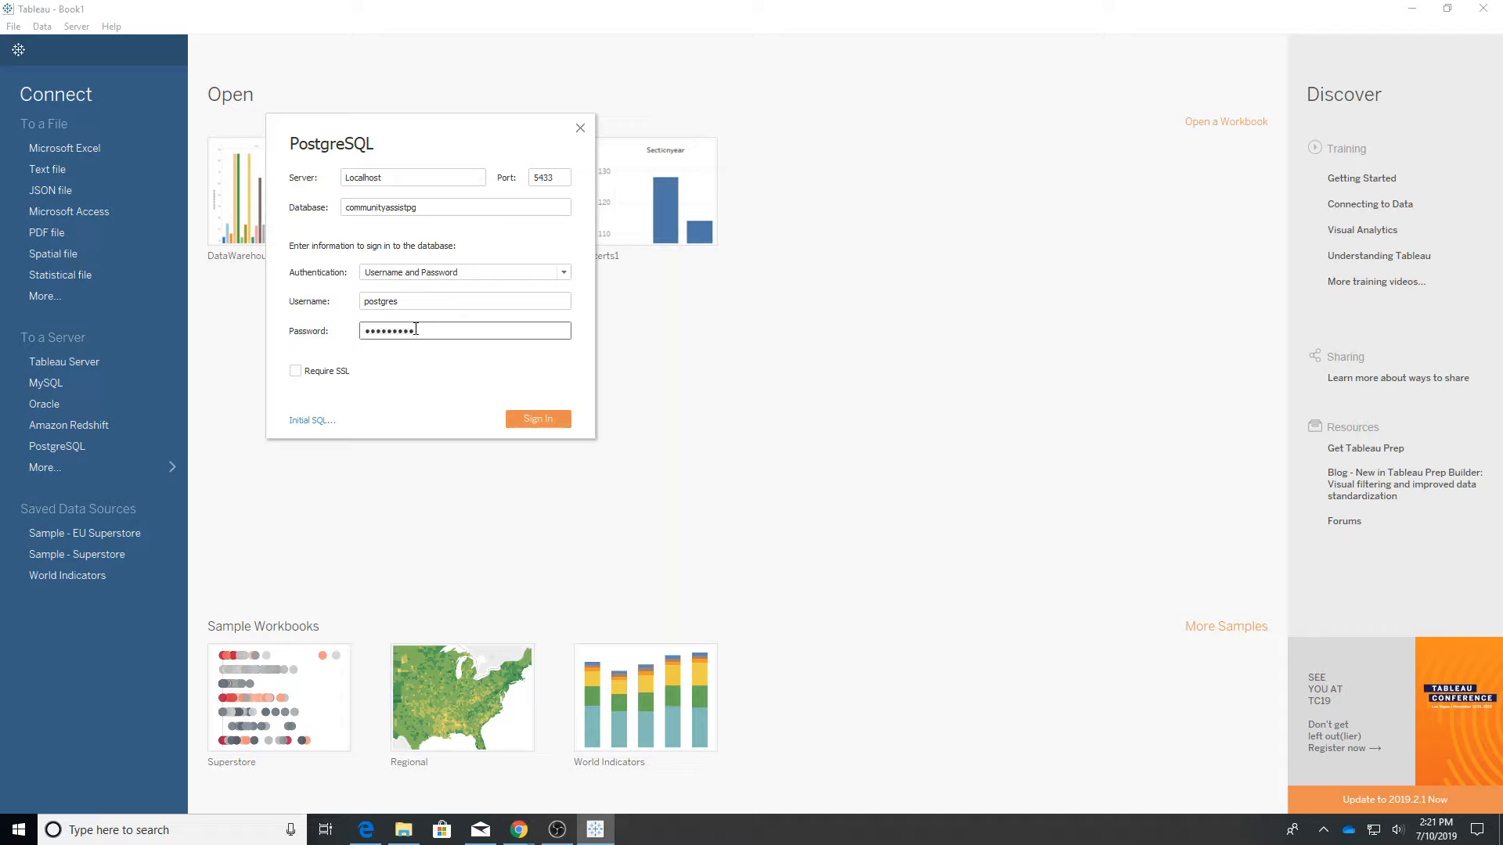
left_click(553, 415)
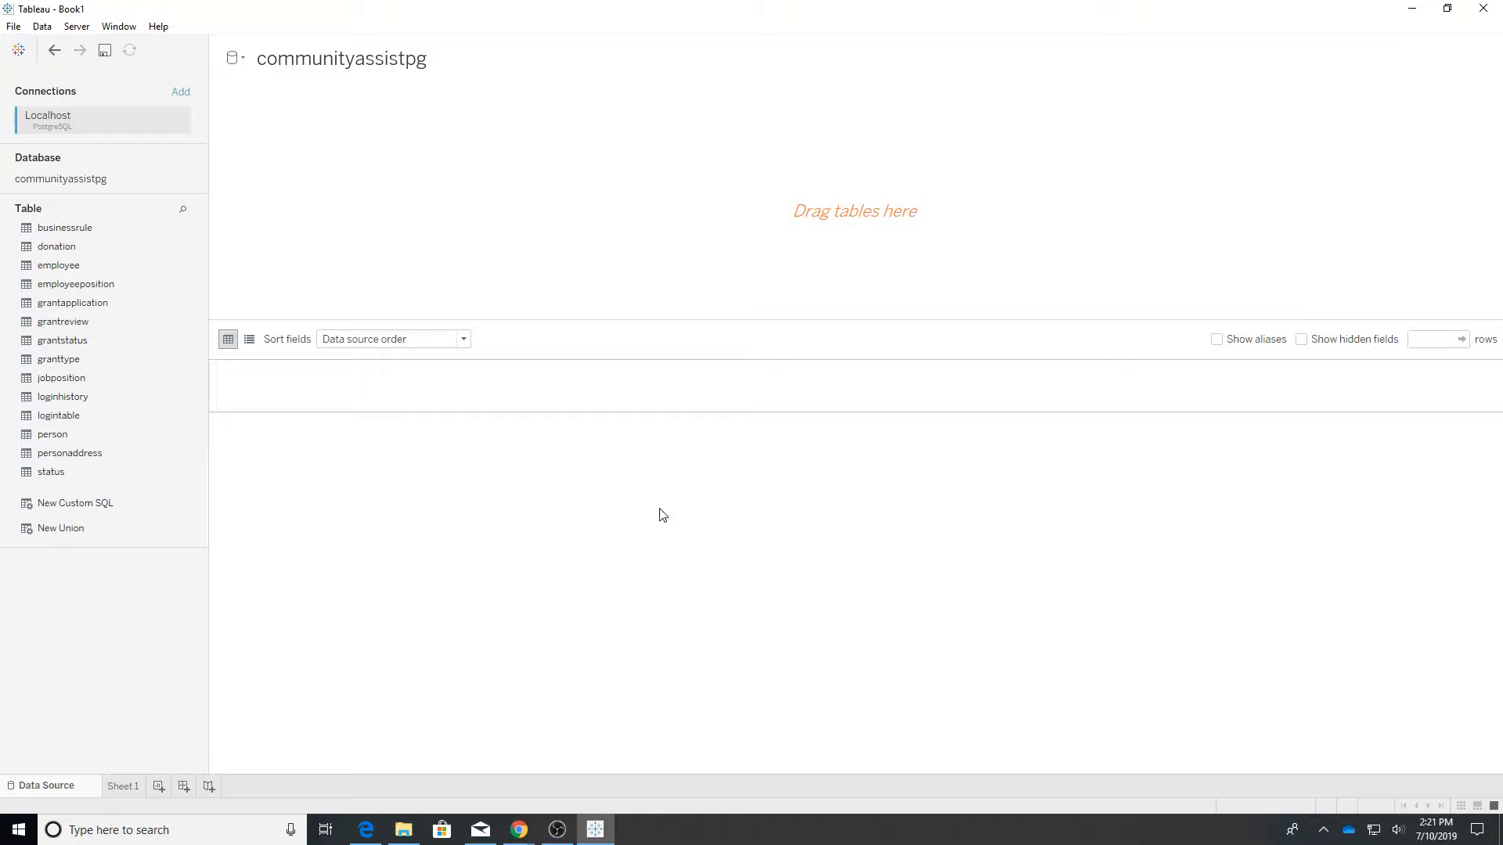
Step: Return to the start page and begin another PostgreSQL connection with Techcertification as the database name
left_click(17, 51)
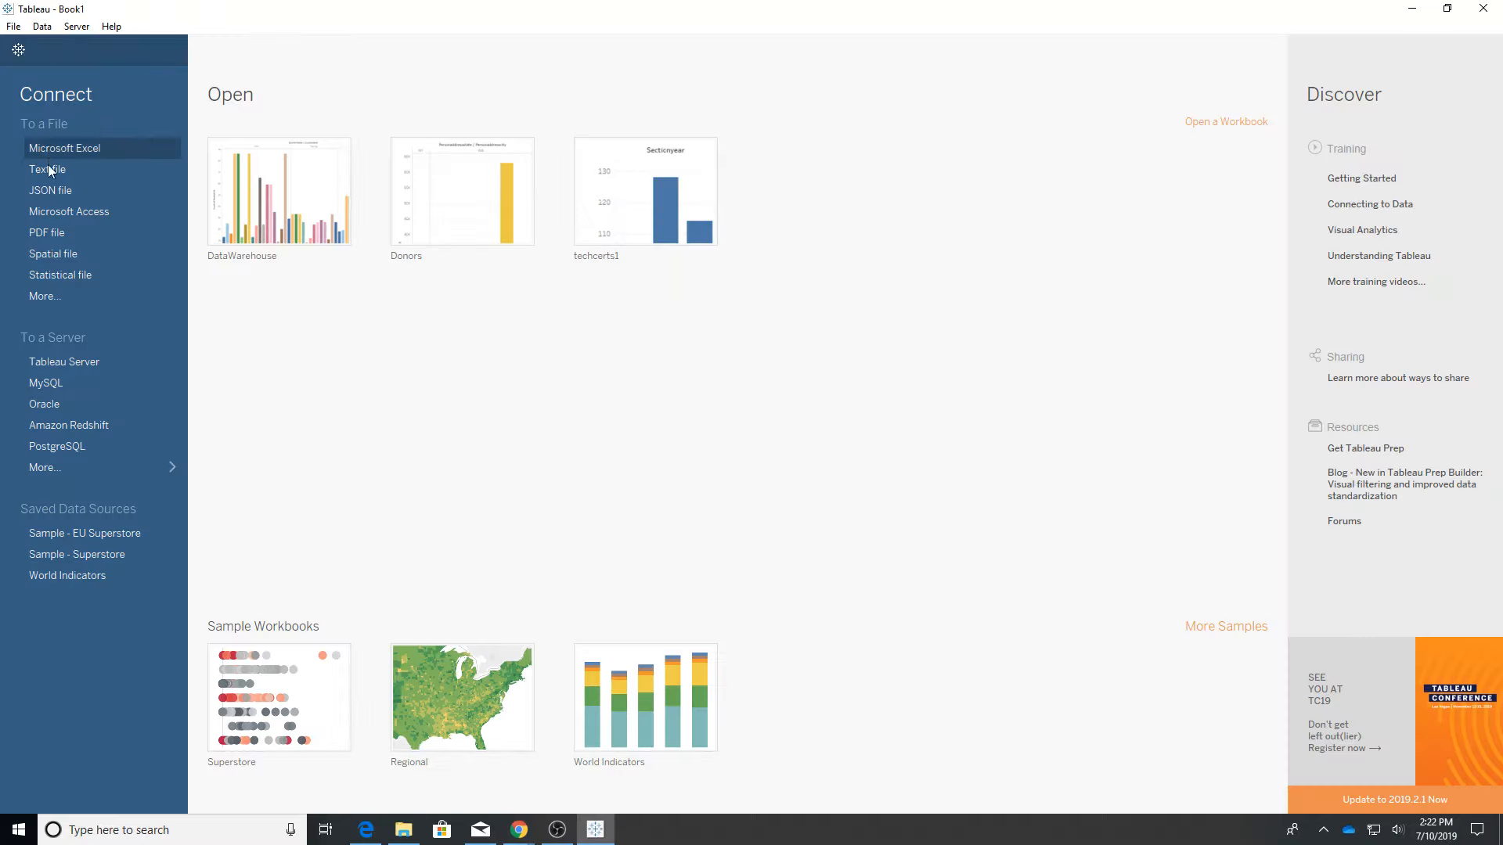
left_click(78, 445)
left_click(431, 207)
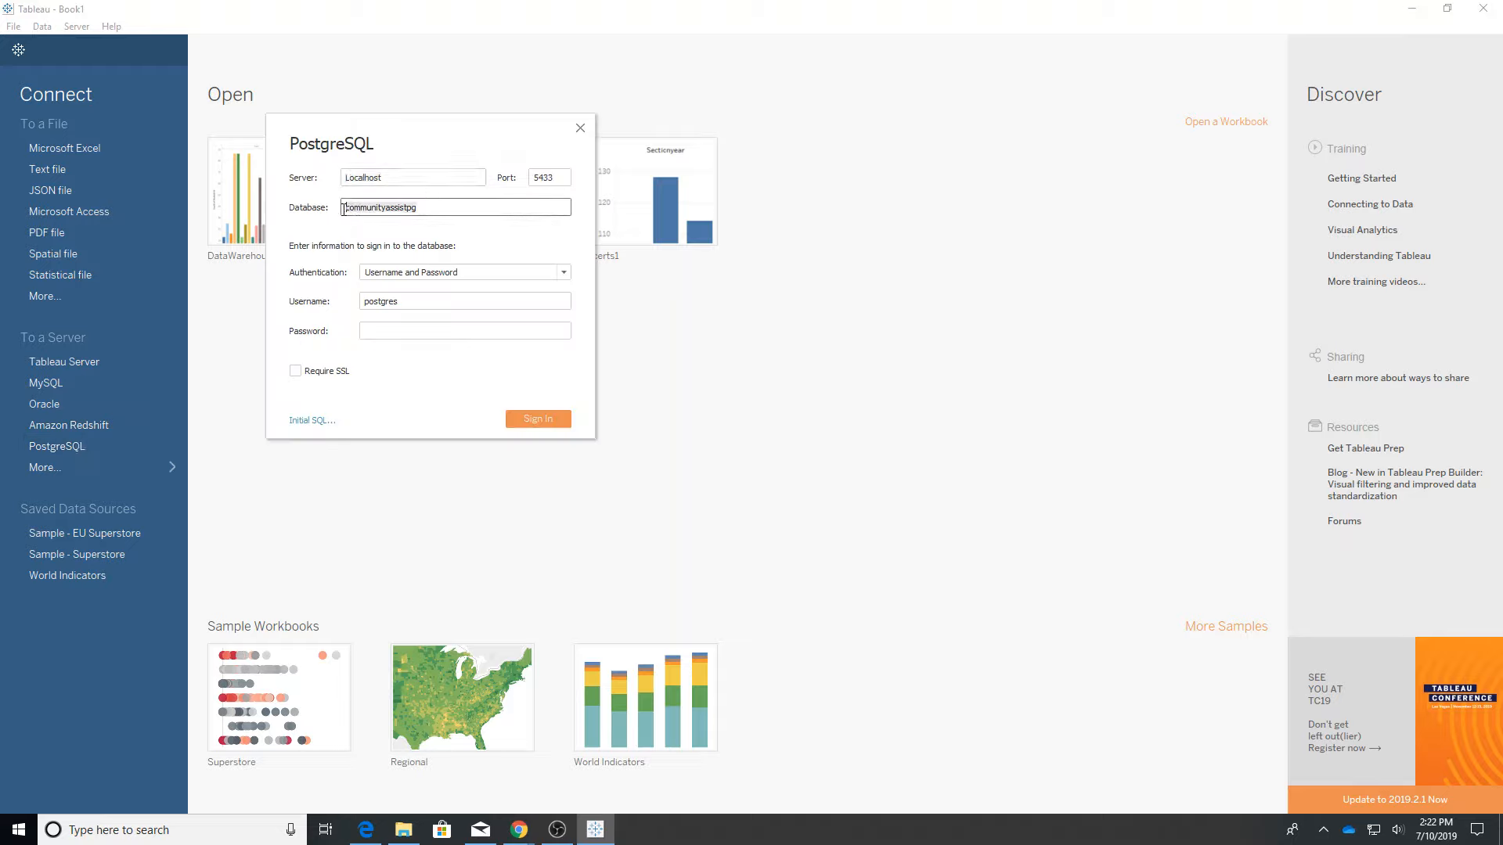
type("Techcertification")
Step: Look up the exact name of the tech certificates database in pgAdmin in the browser, and return to Tableau
left_click(367, 831)
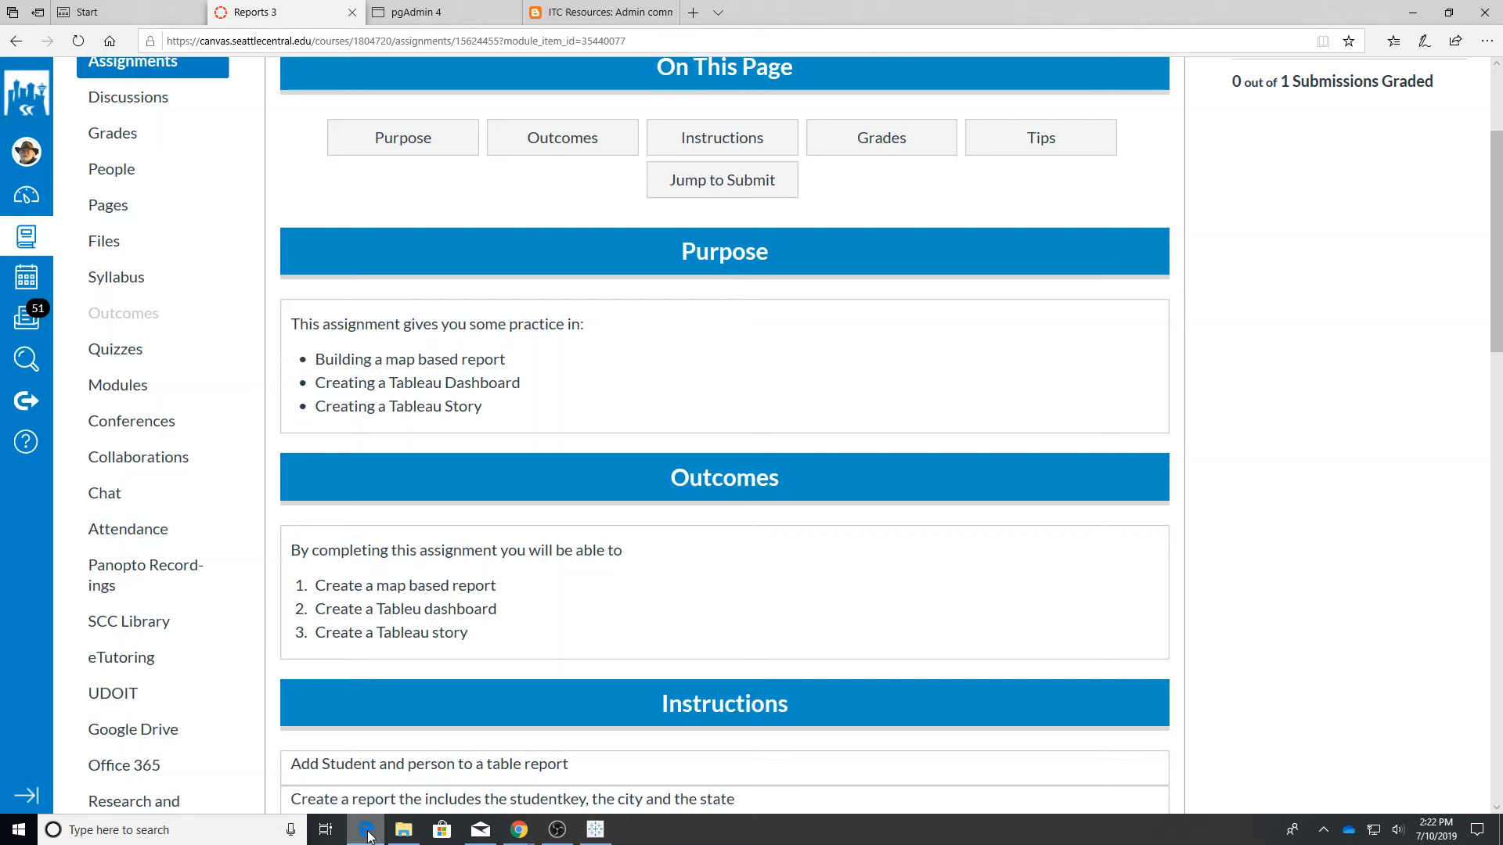
left_click(468, 17)
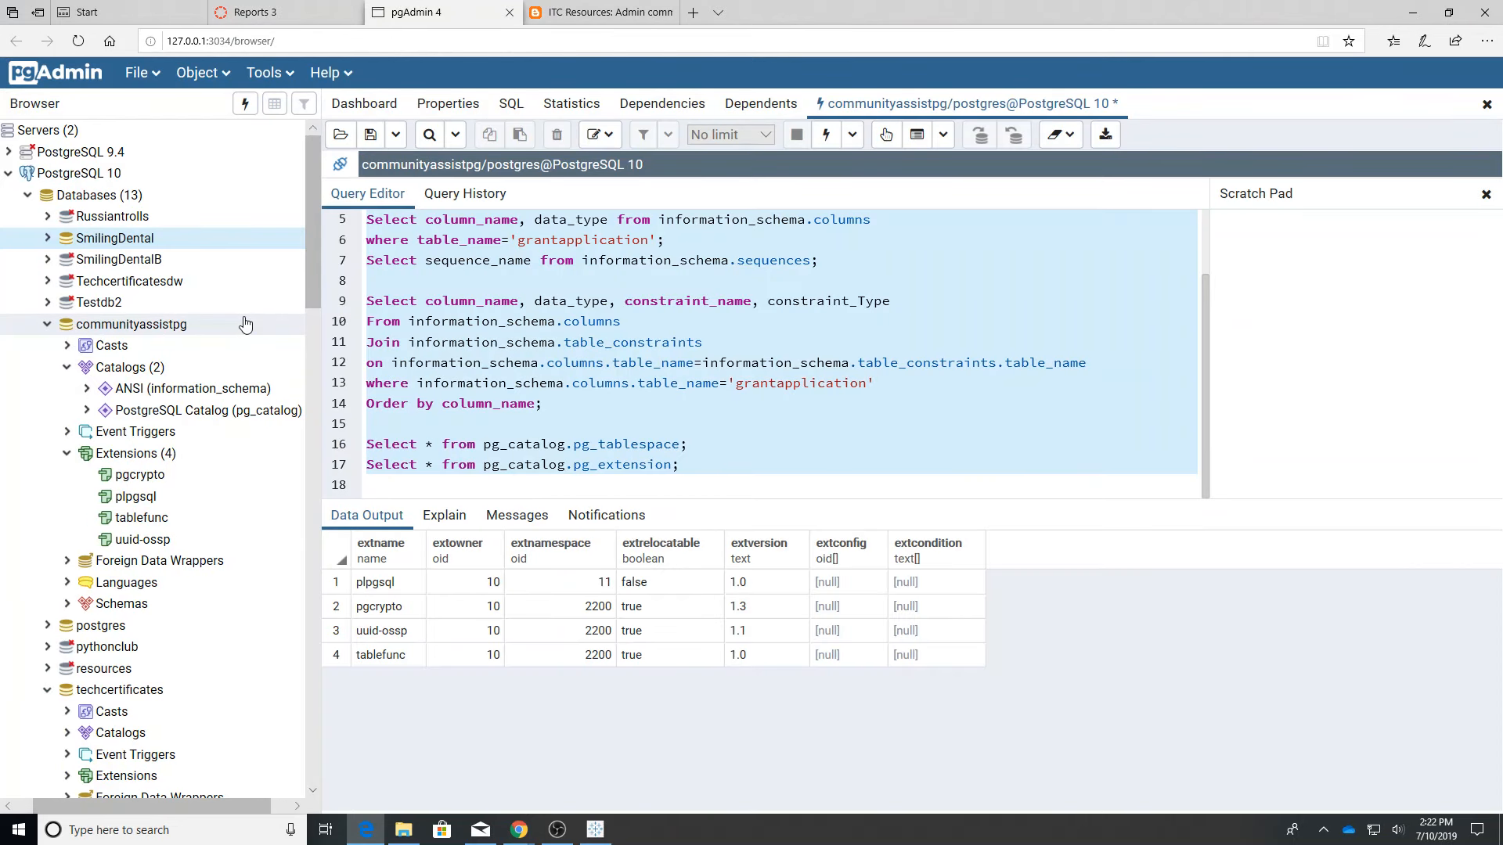
scroll(245, 324, "down", 5)
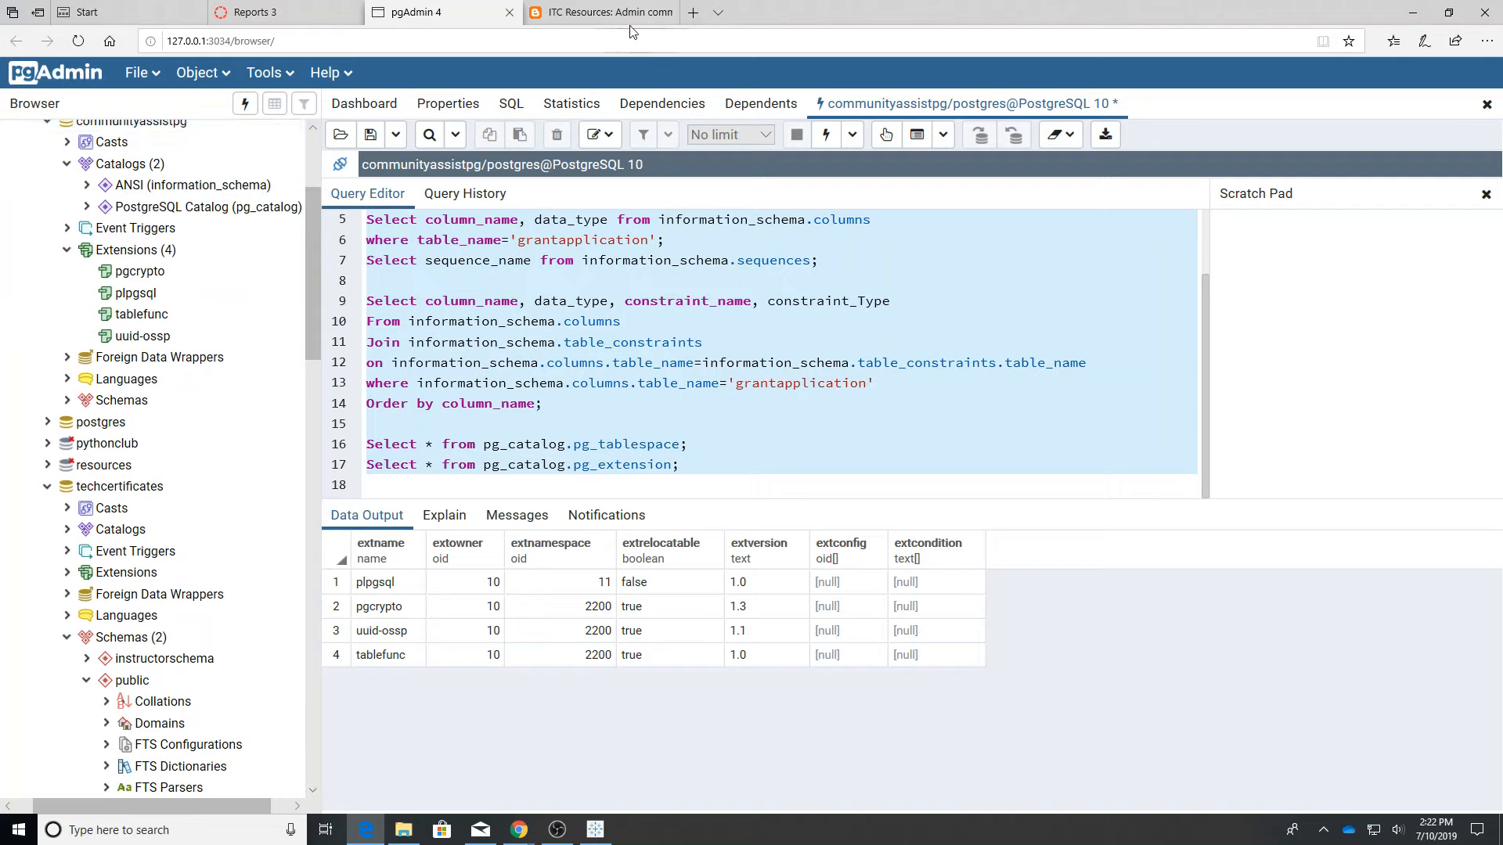
mouse_move(285, 12)
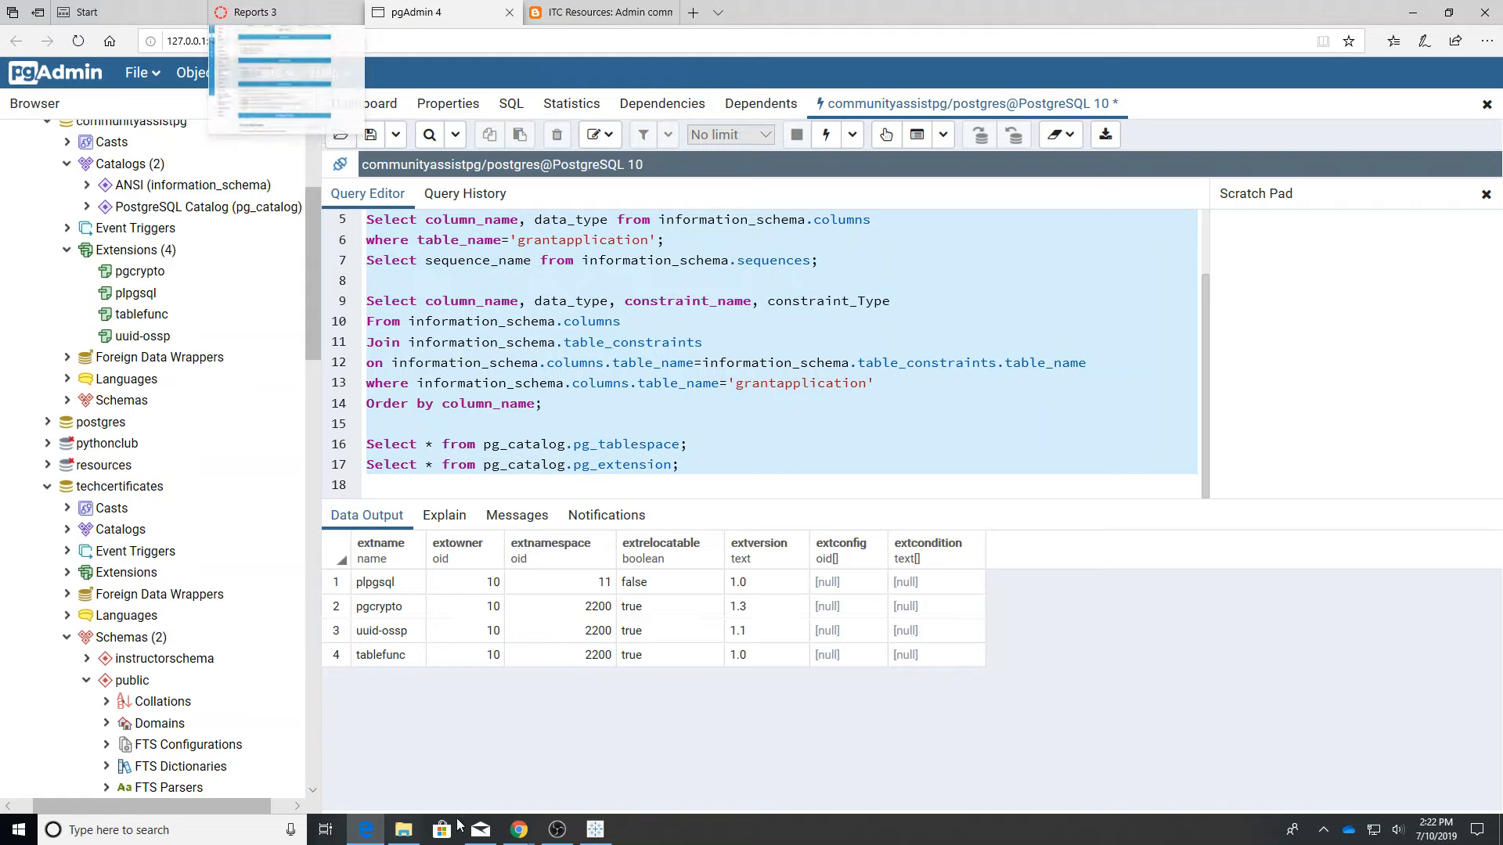
left_click(595, 830)
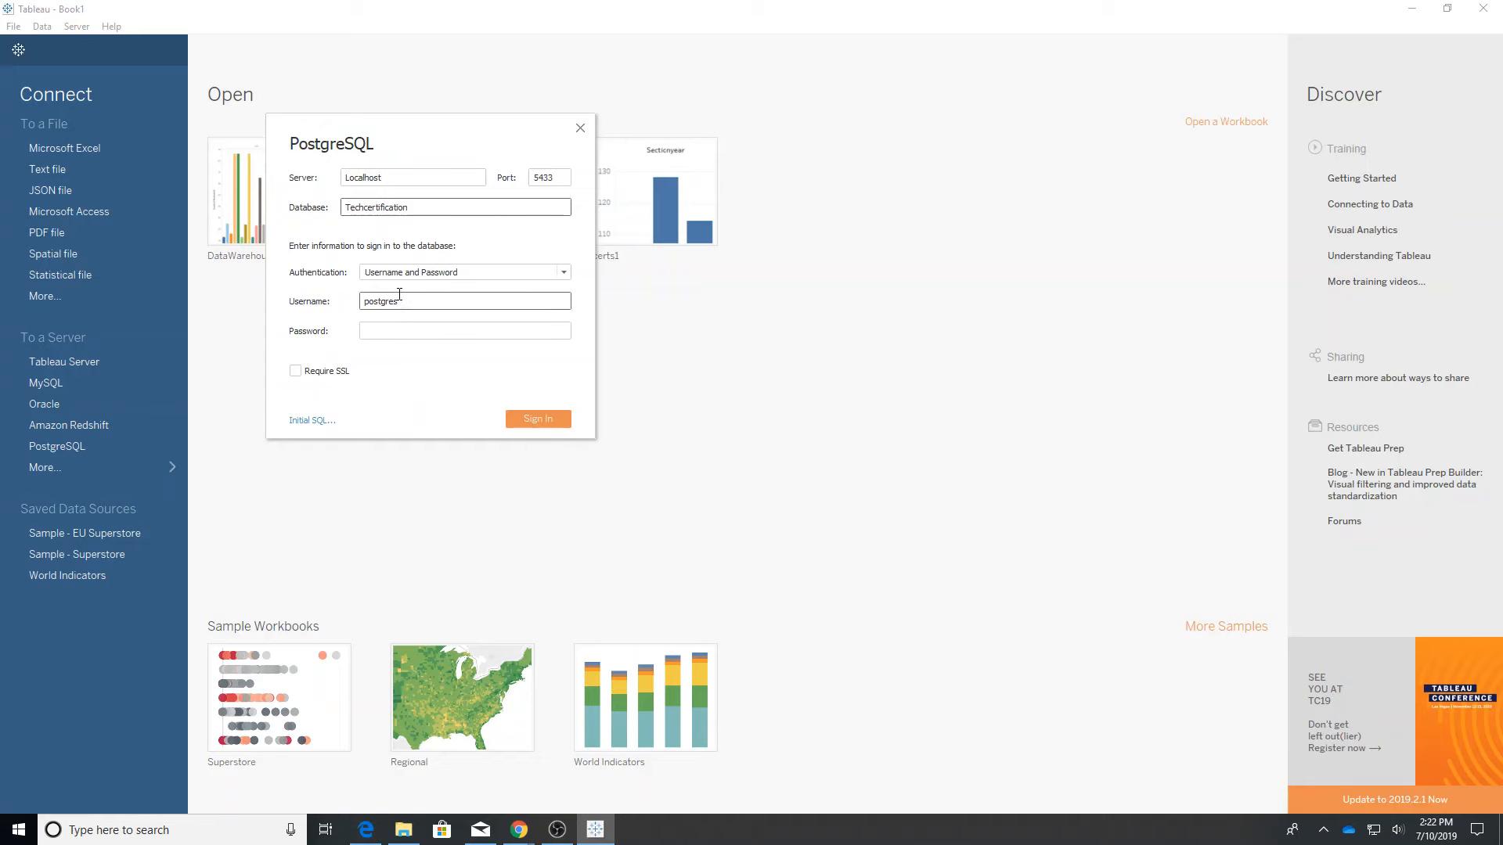
Step: Set the connection's database to techcertificates, enter the account password and sign in
left_click_drag(424, 206, 274, 221)
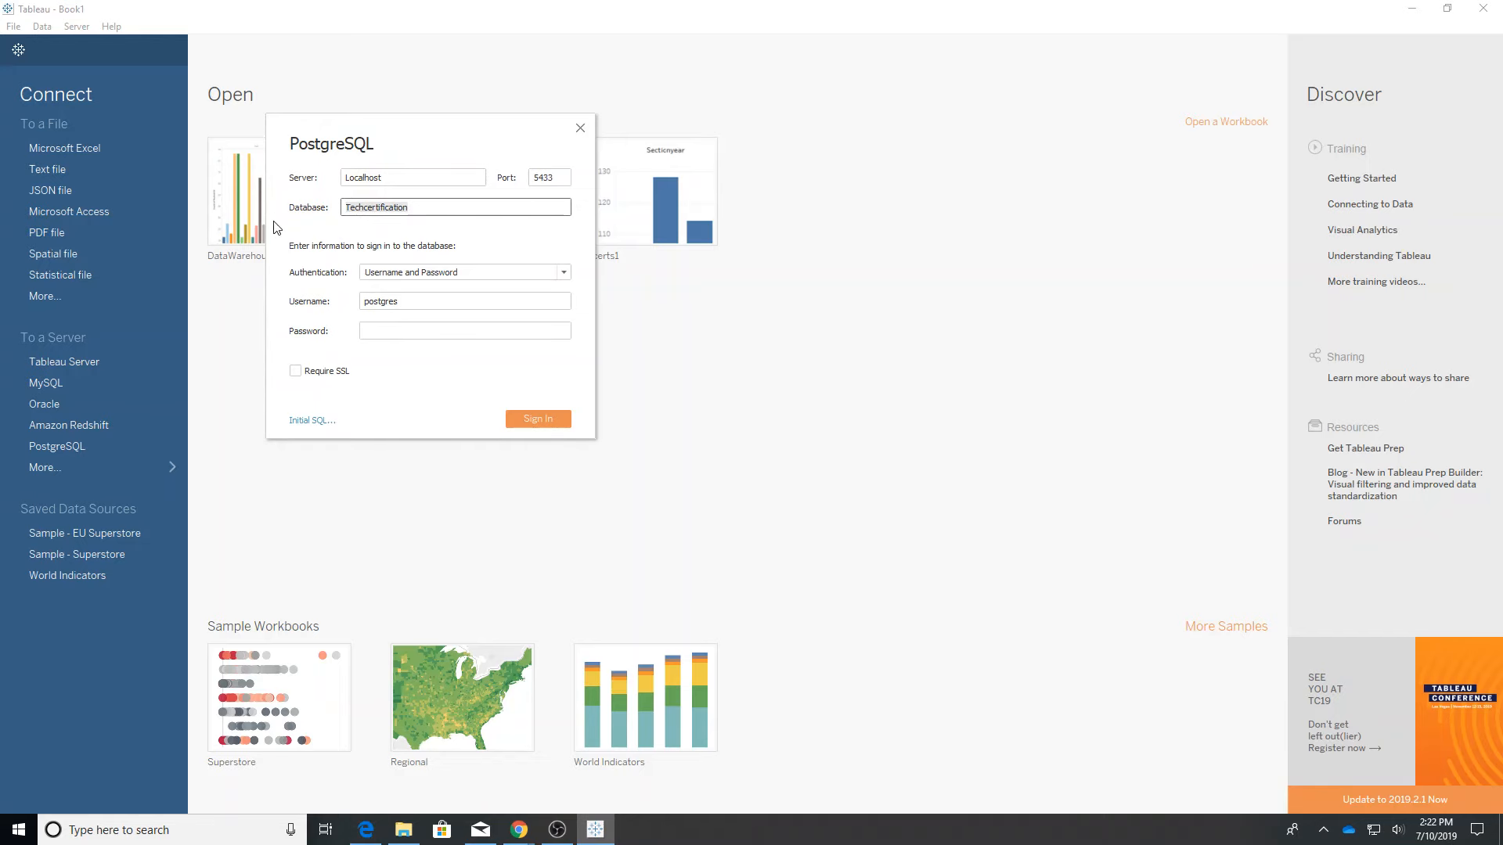
type("t")
left_click(444, 328)
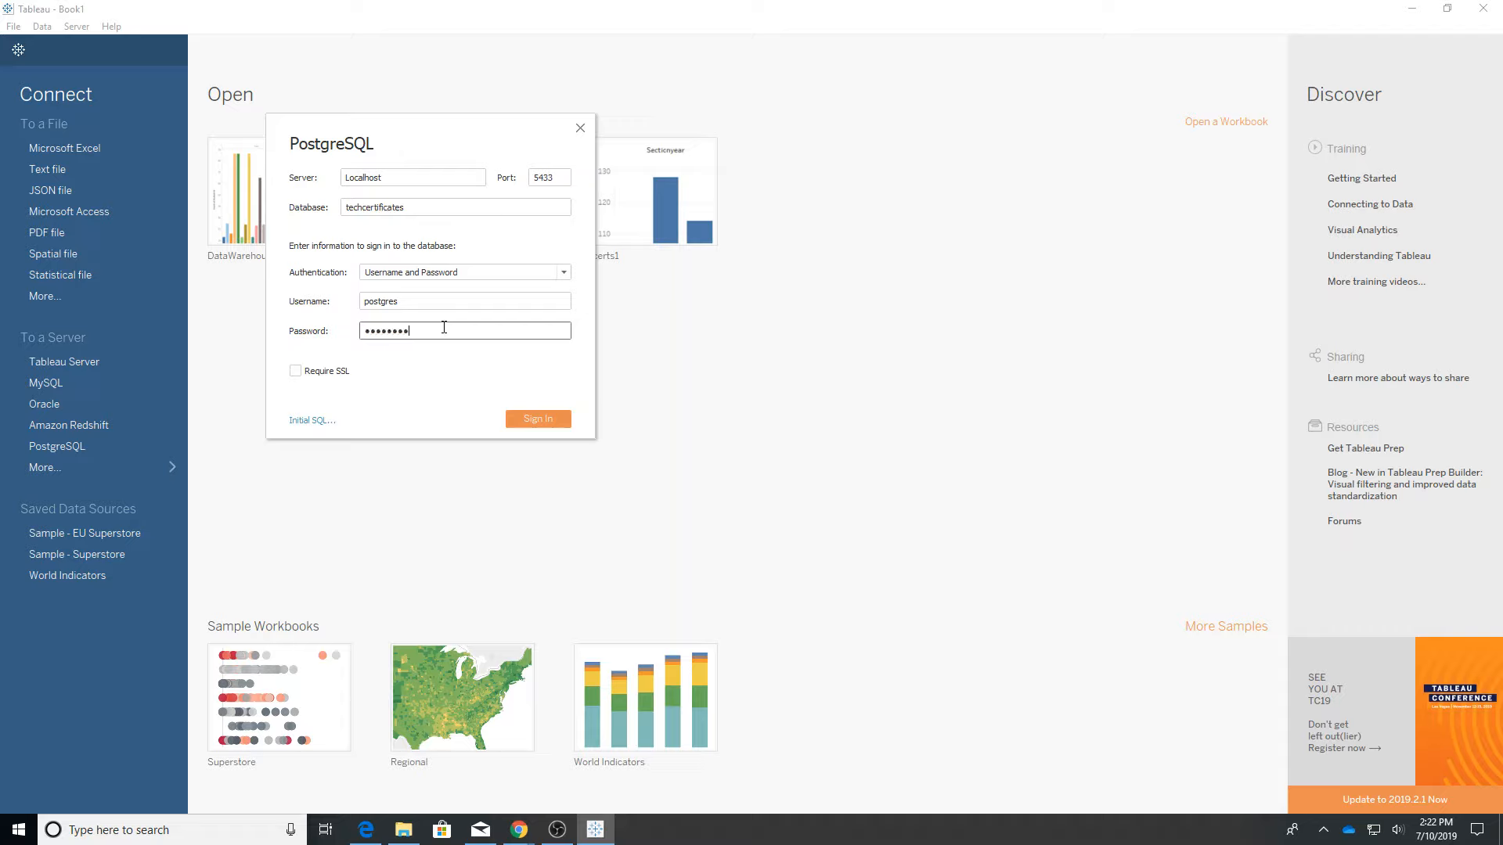
left_click(551, 419)
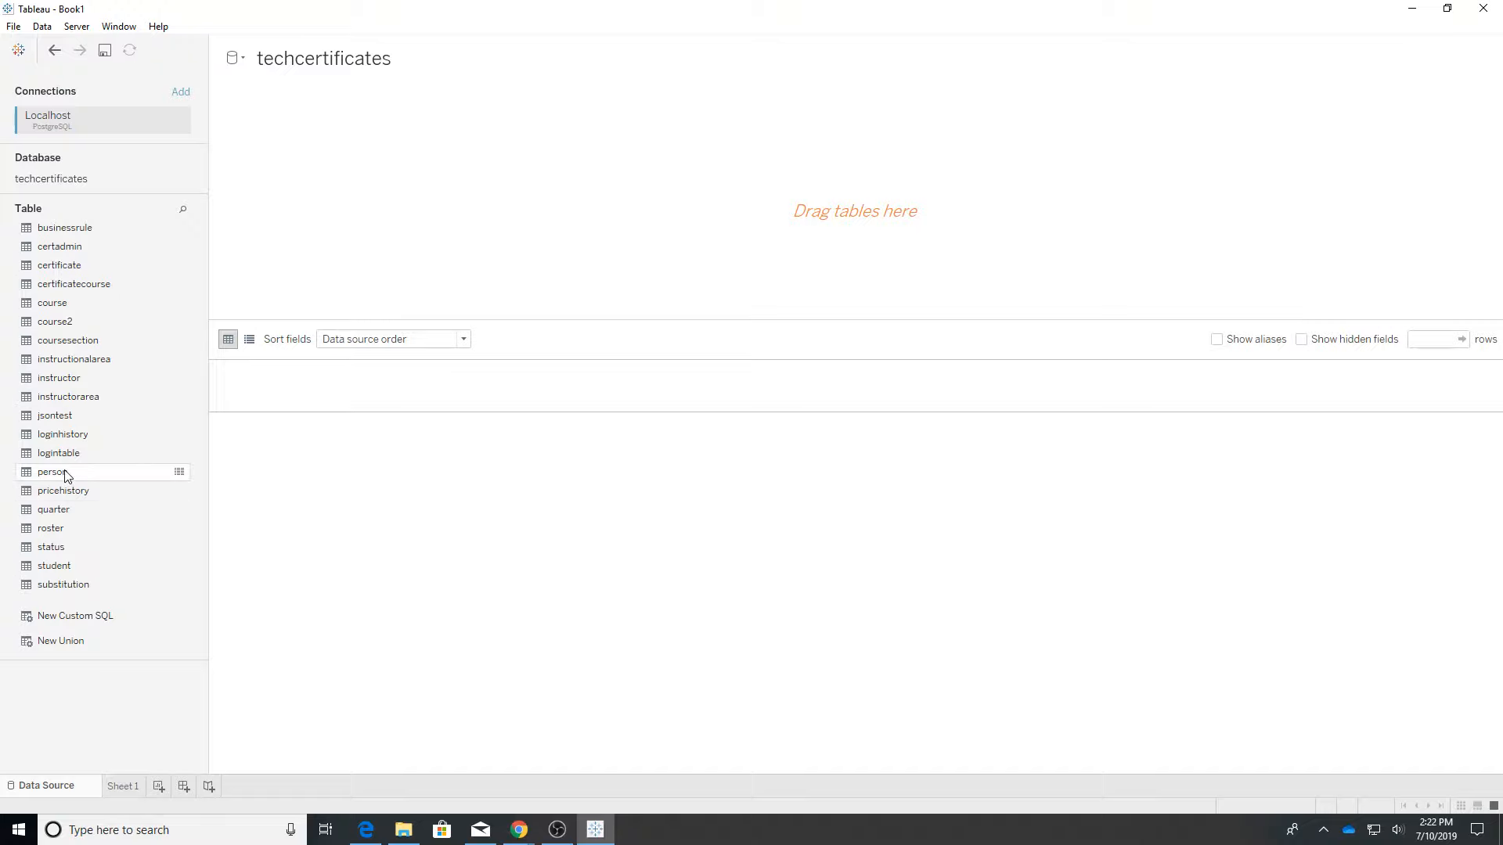
Step: Add the person and student tables to the data source as a join and load the preview rows
left_click_drag(63, 474, 324, 223)
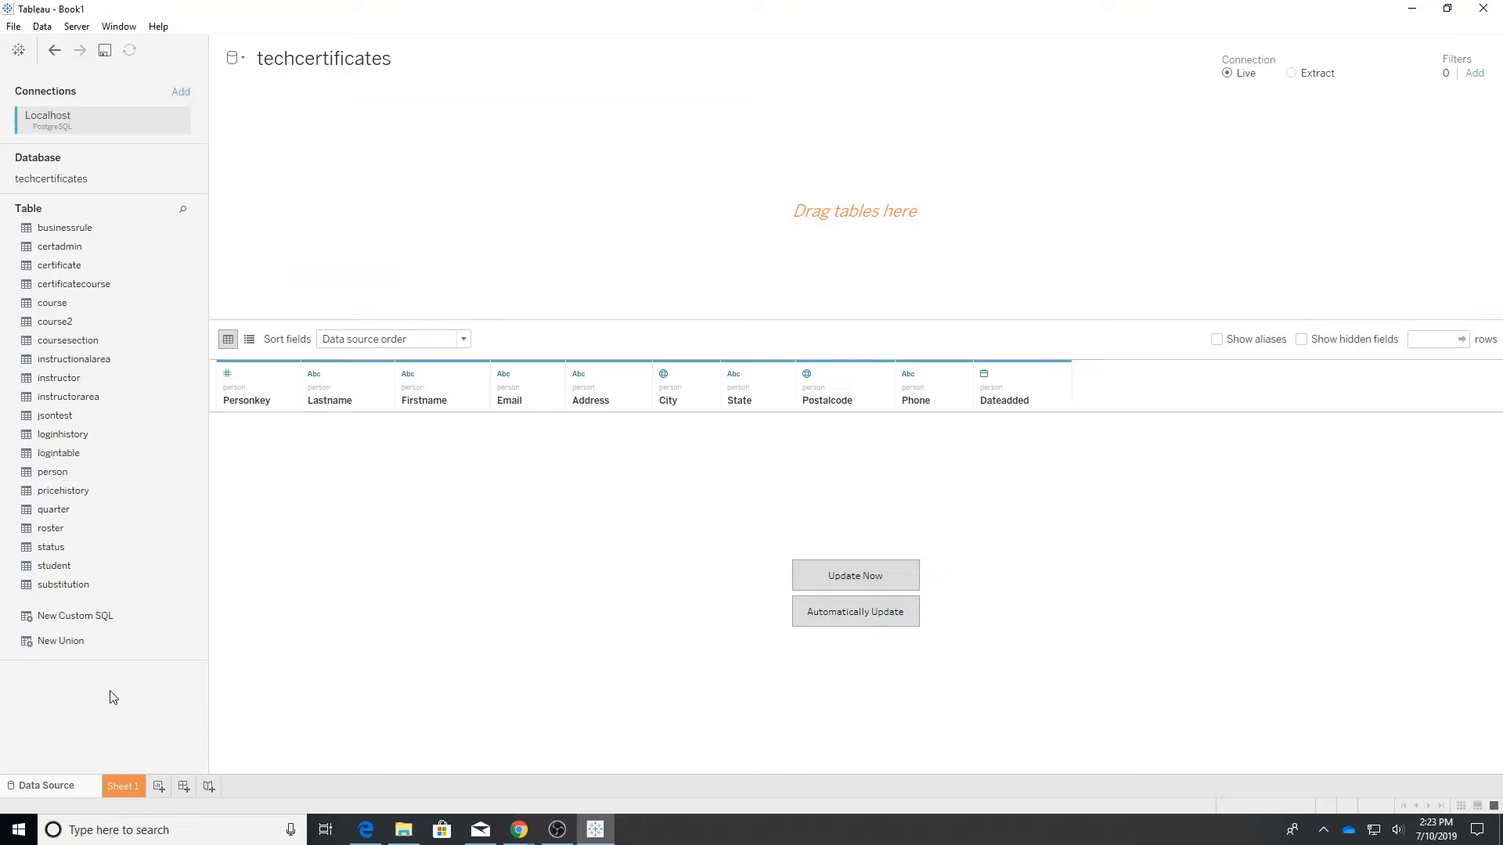
left_click_drag(49, 567, 469, 172)
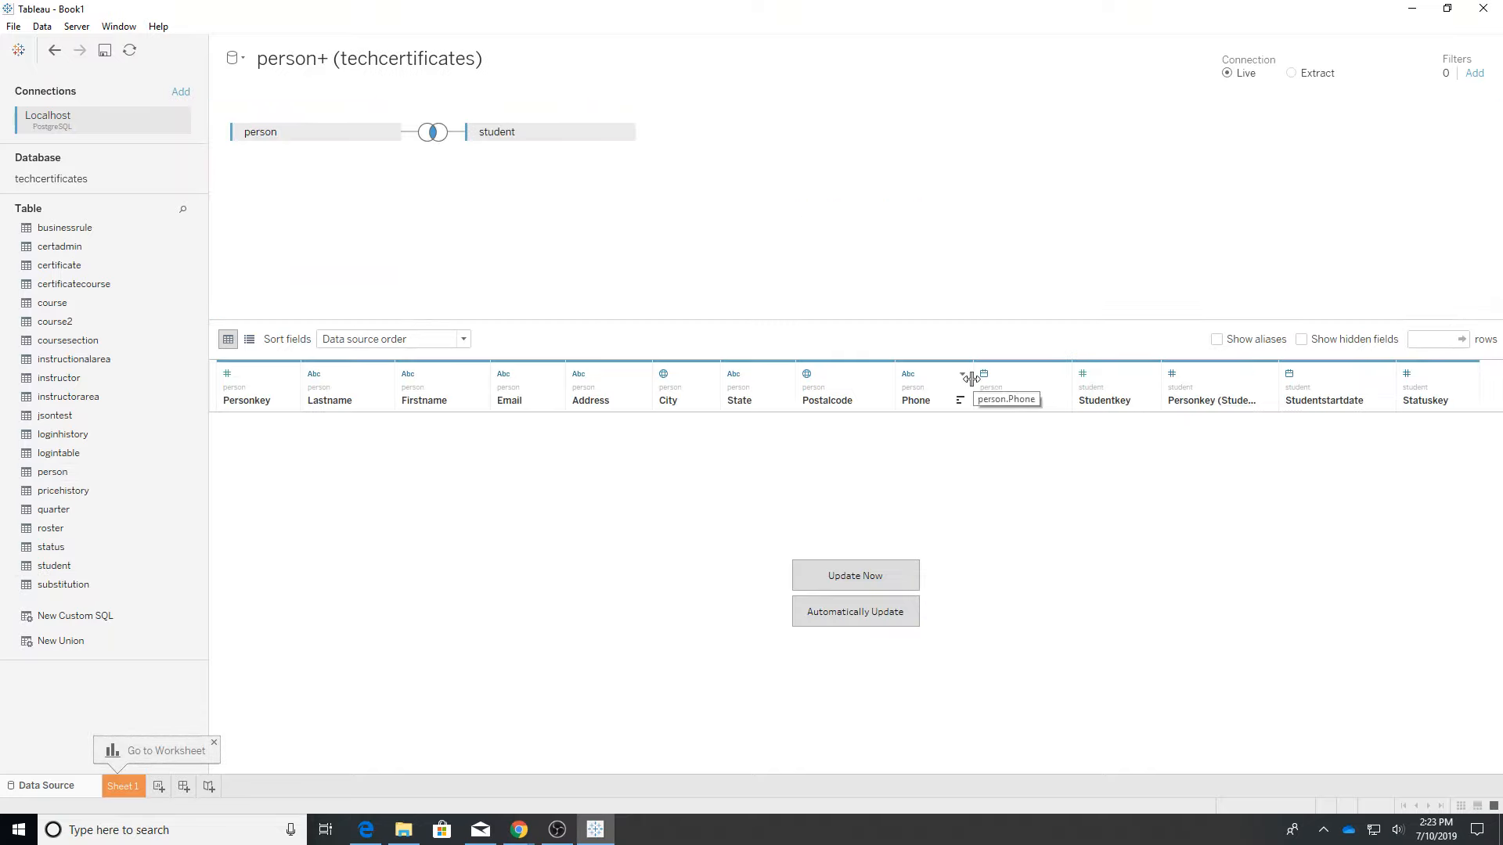
left_click(853, 576)
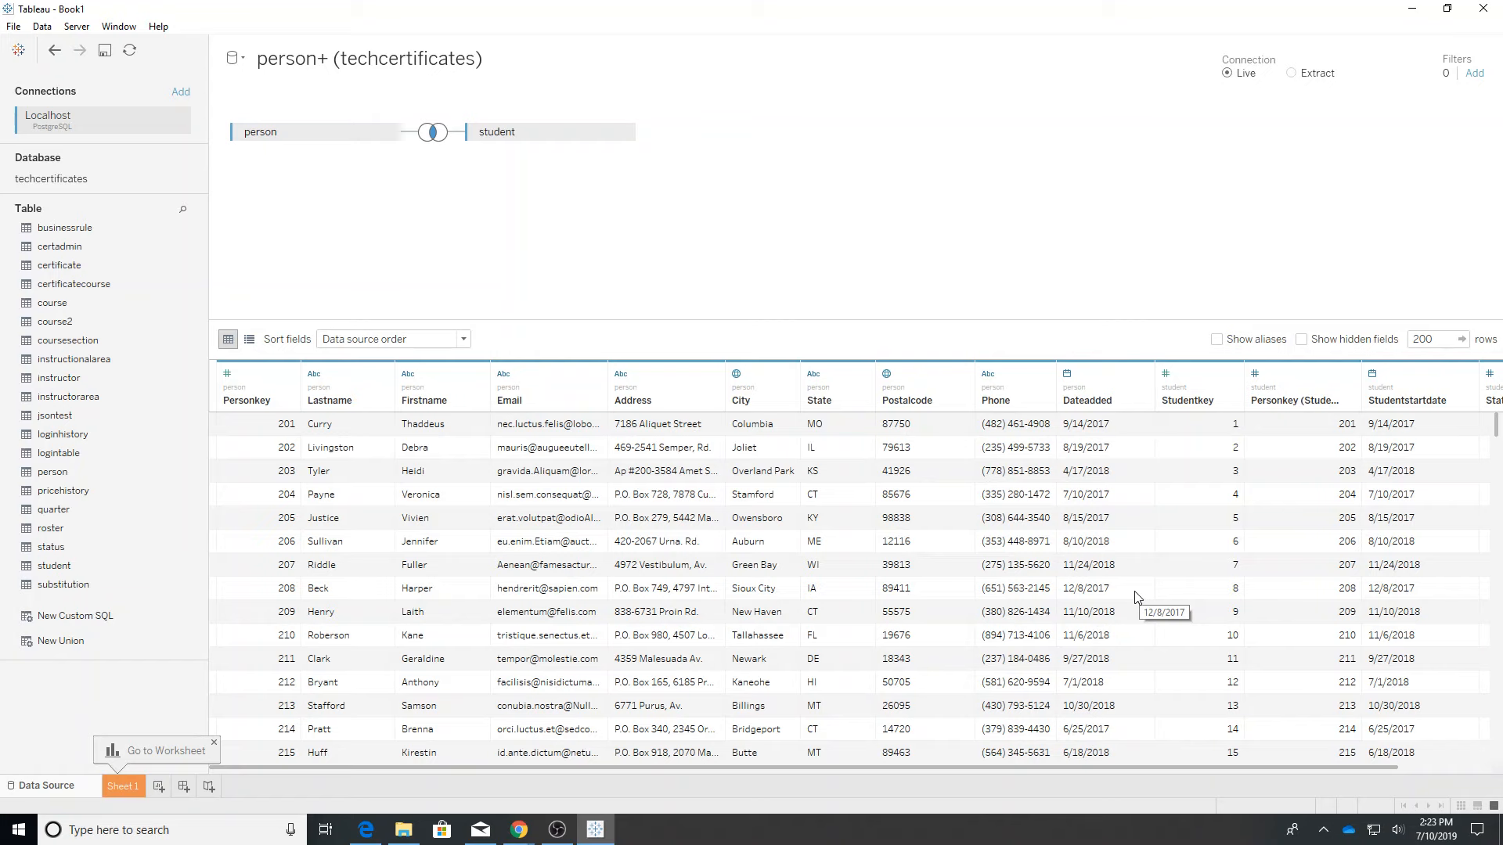
scroll(1138, 599, "down", 4)
scroll(1137, 597, "up", 3)
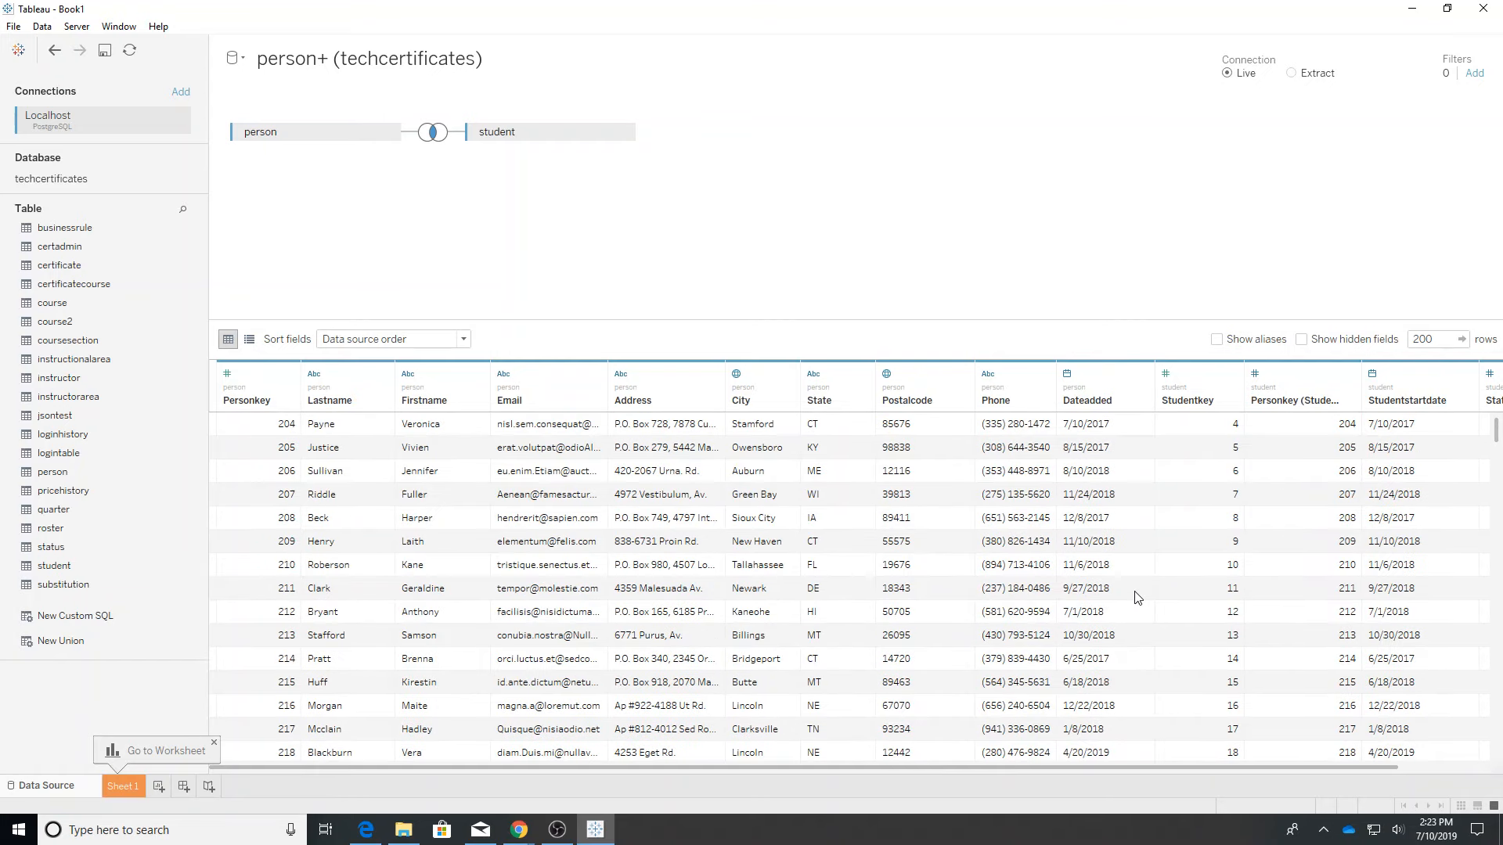
Step: Create a new worksheet and place the City dimension from the person table on Columns
left_click(162, 787)
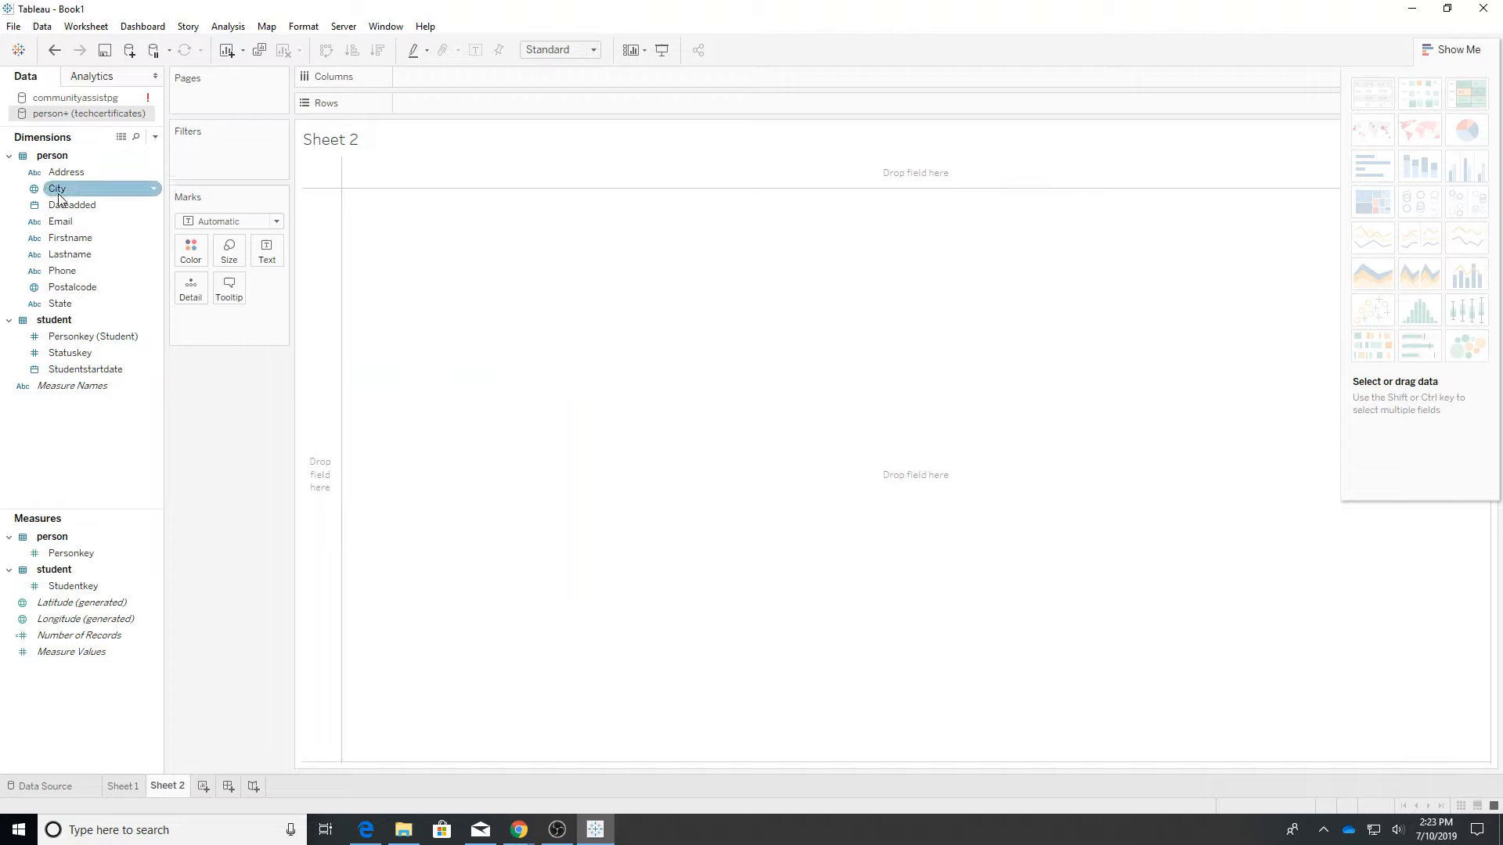
left_click_drag(58, 192, 953, 246)
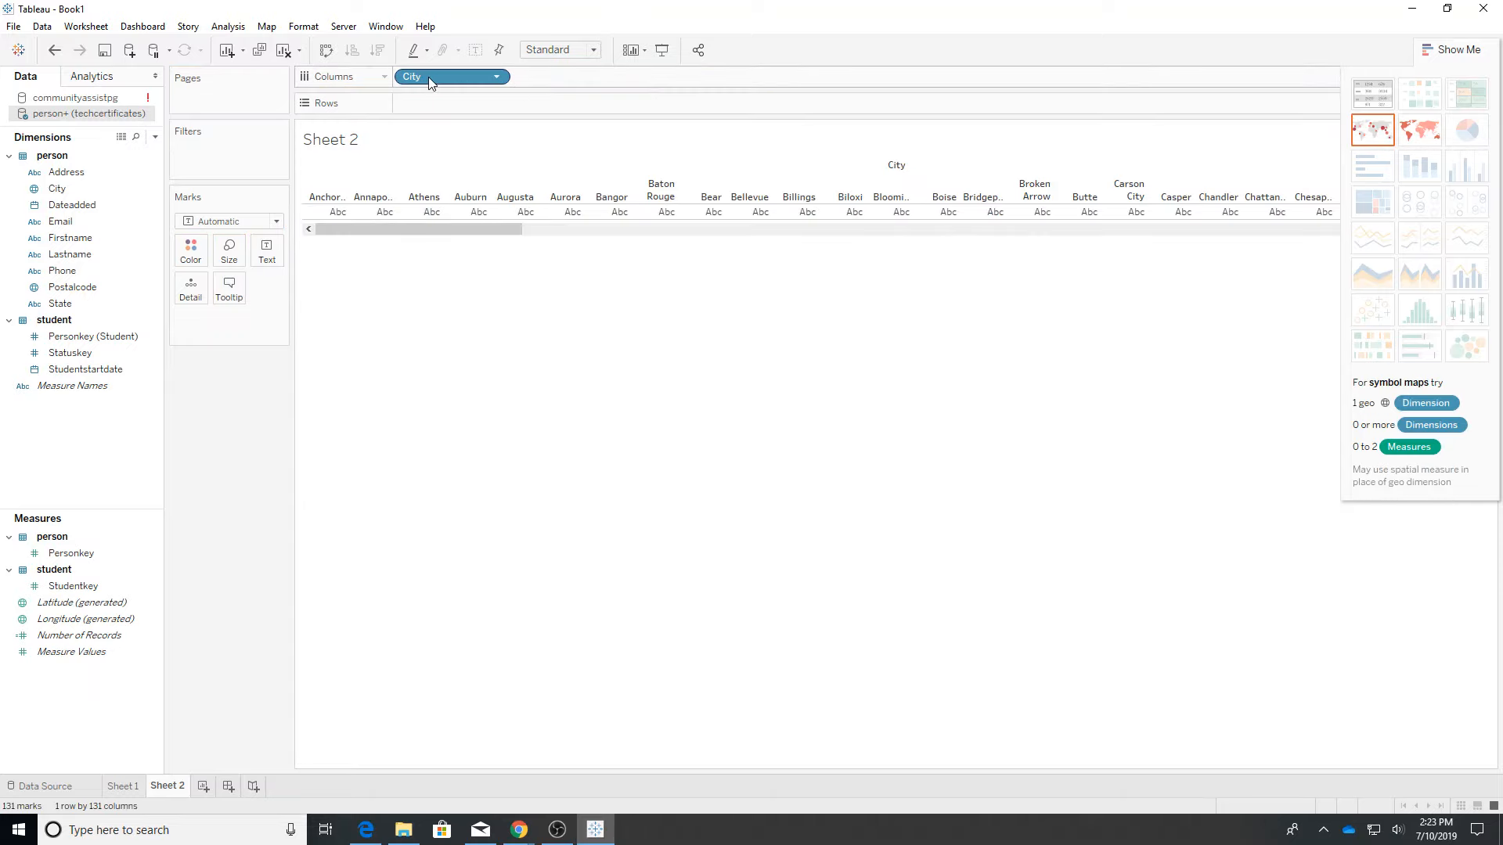
left_click_drag(429, 76, 437, 107)
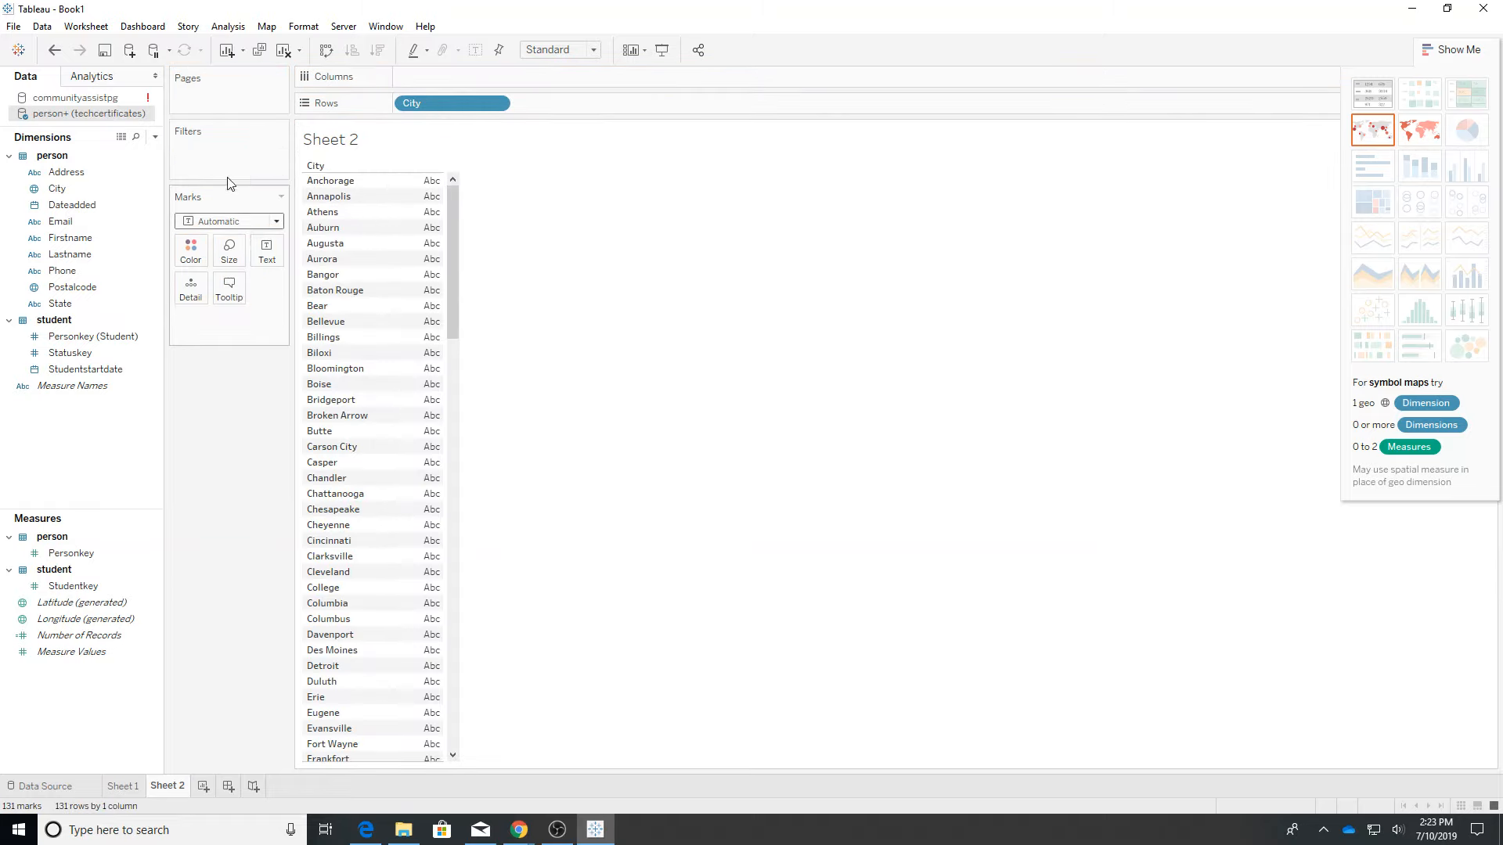
left_click_drag(426, 111, 419, 78)
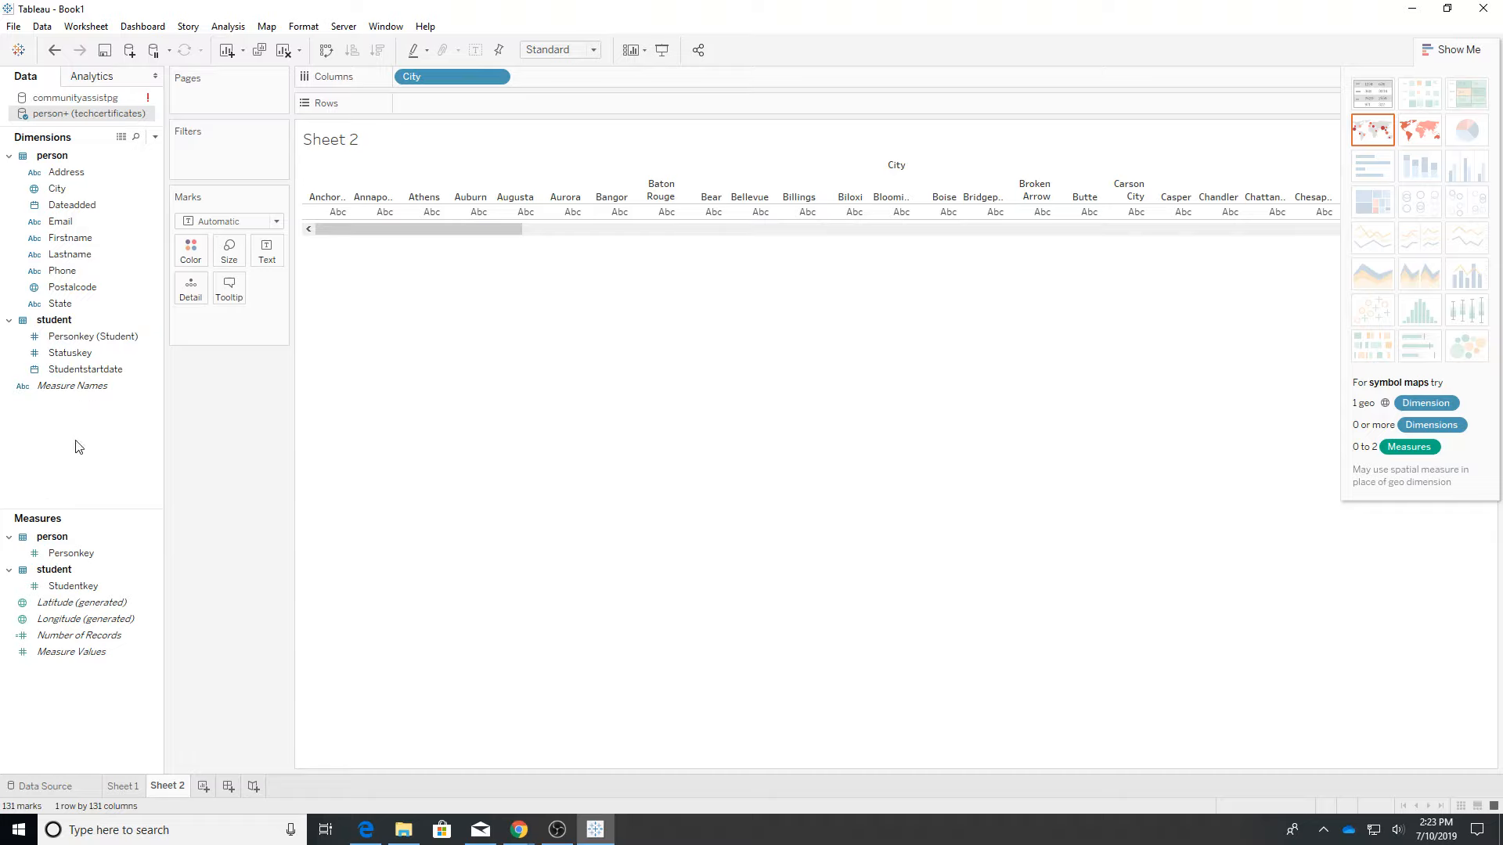
Step: Place the Studentkey measure on Rows and open its aggregation options
left_click(78, 586)
left_click_drag(82, 597, 440, 119)
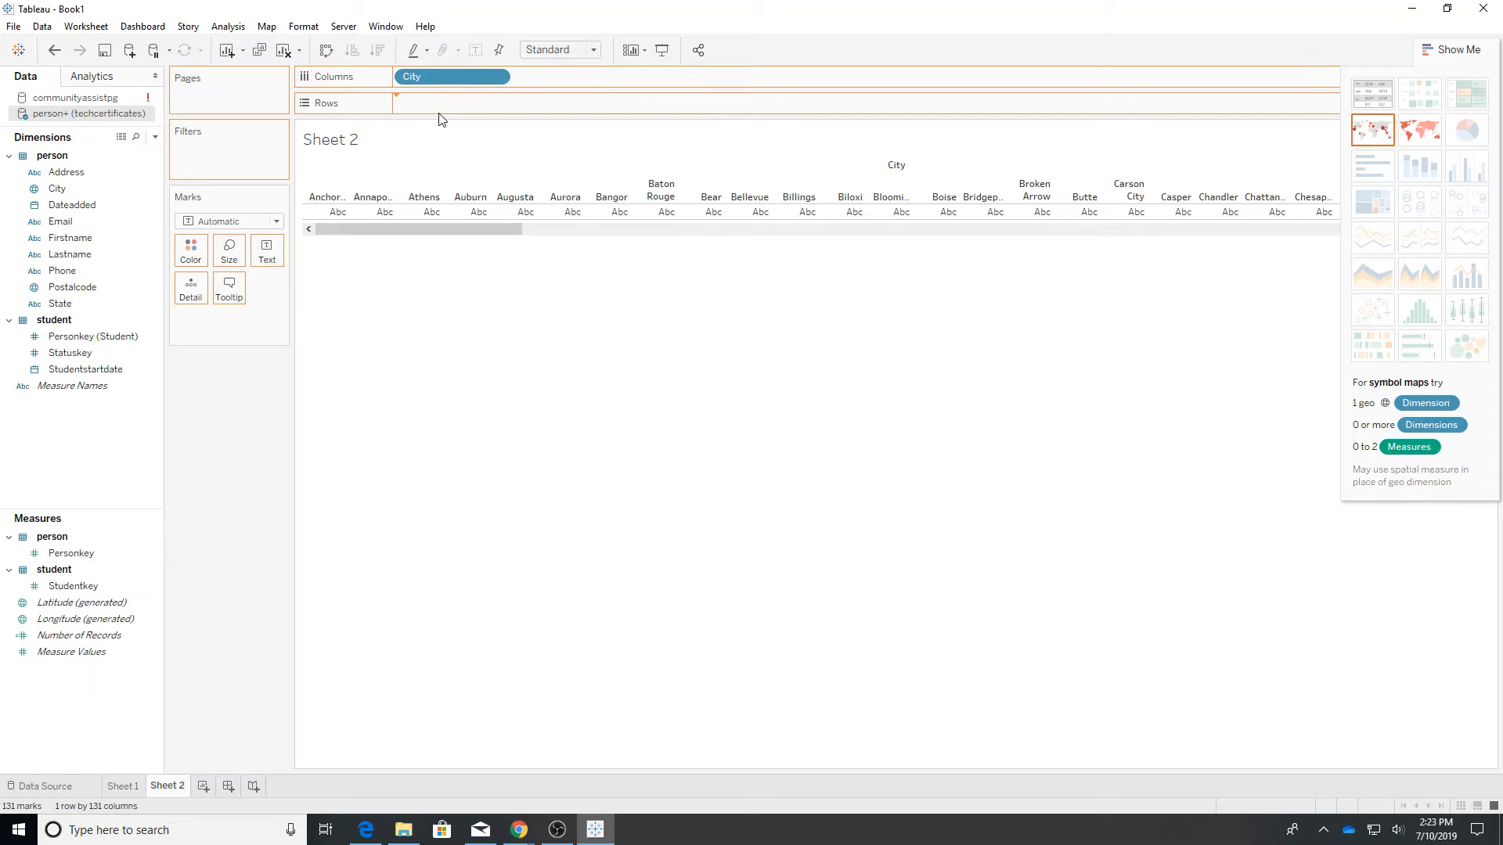
left_click(497, 104)
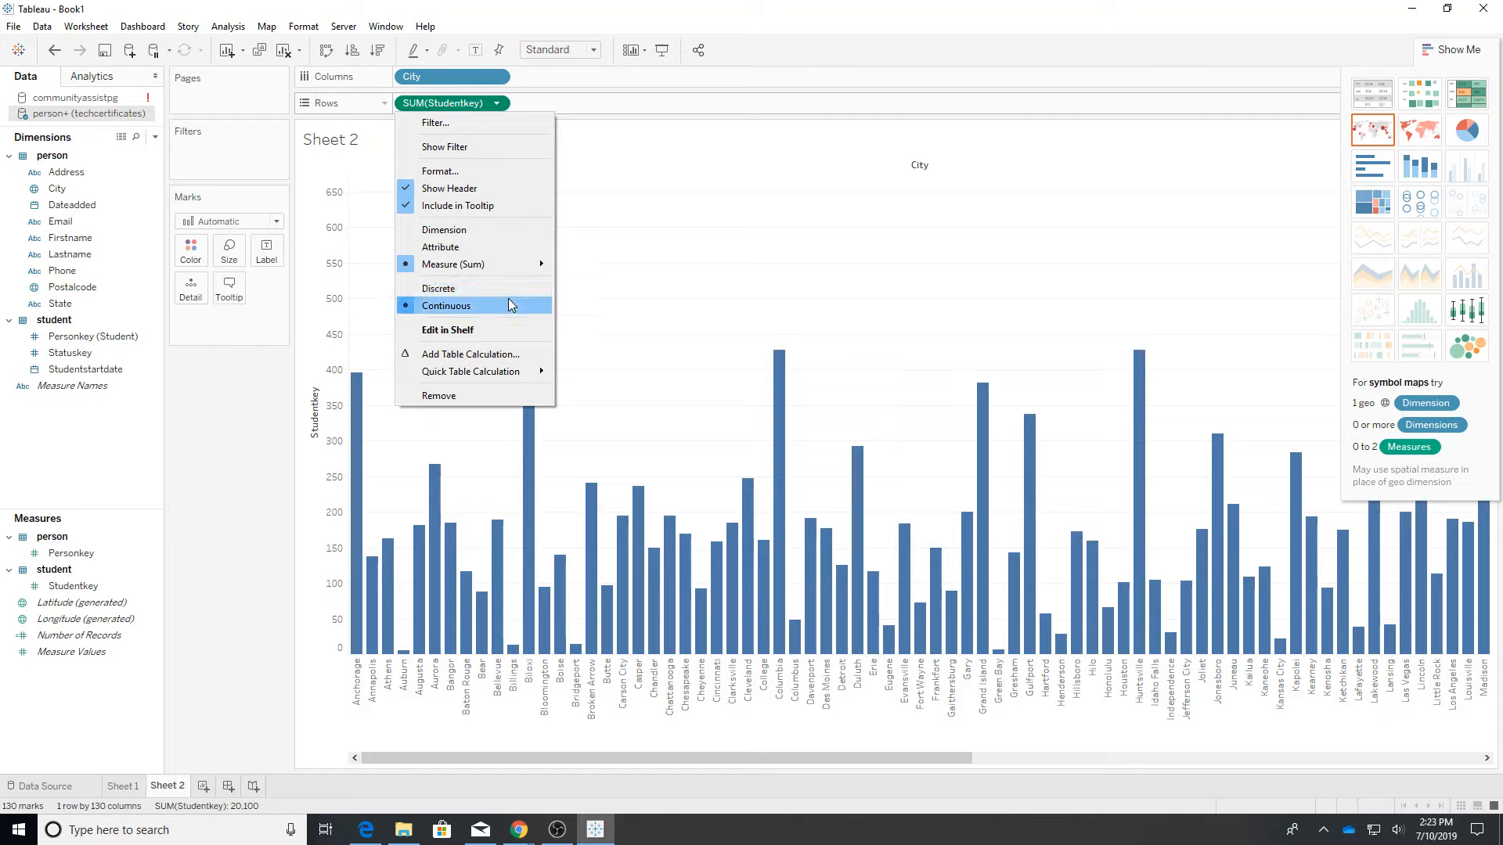
mouse_move(501, 265)
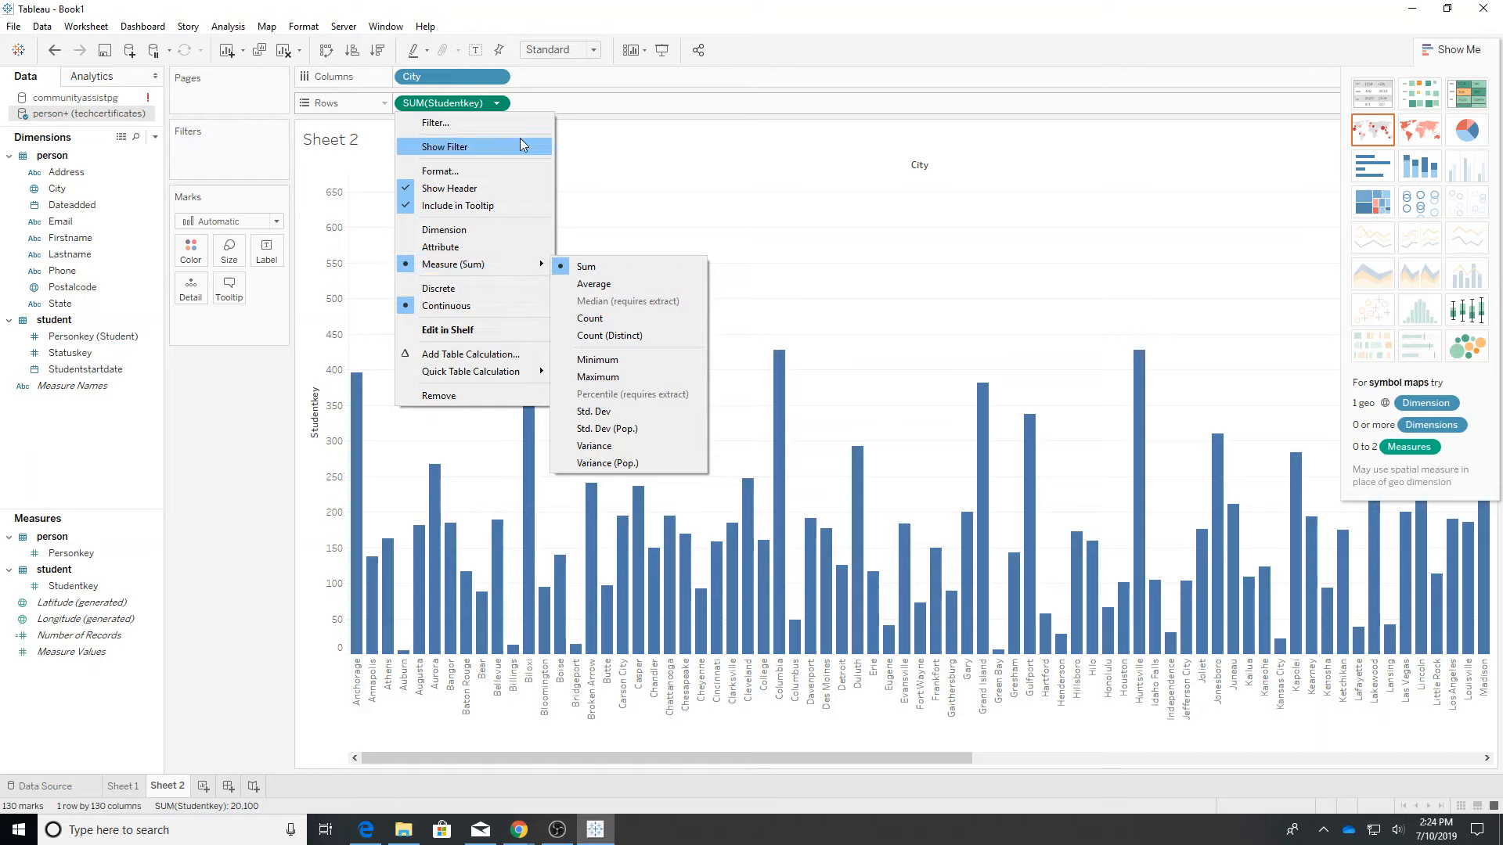
Step: Convert the city bar chart into a symbol map that shows Studentkey by city across North America
left_click(537, 110)
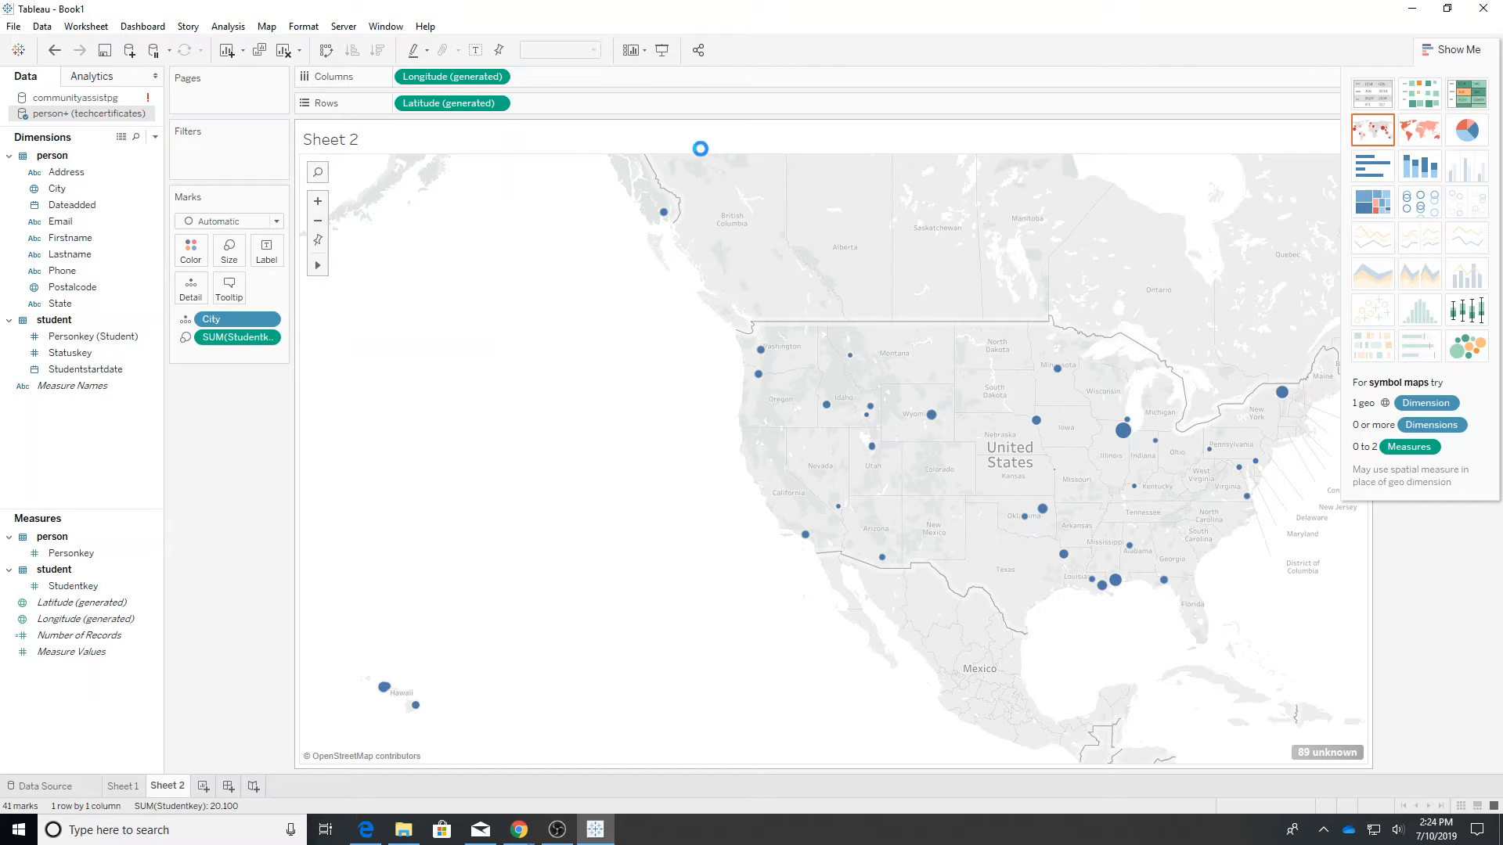
scroll(727, 354, "up", 2)
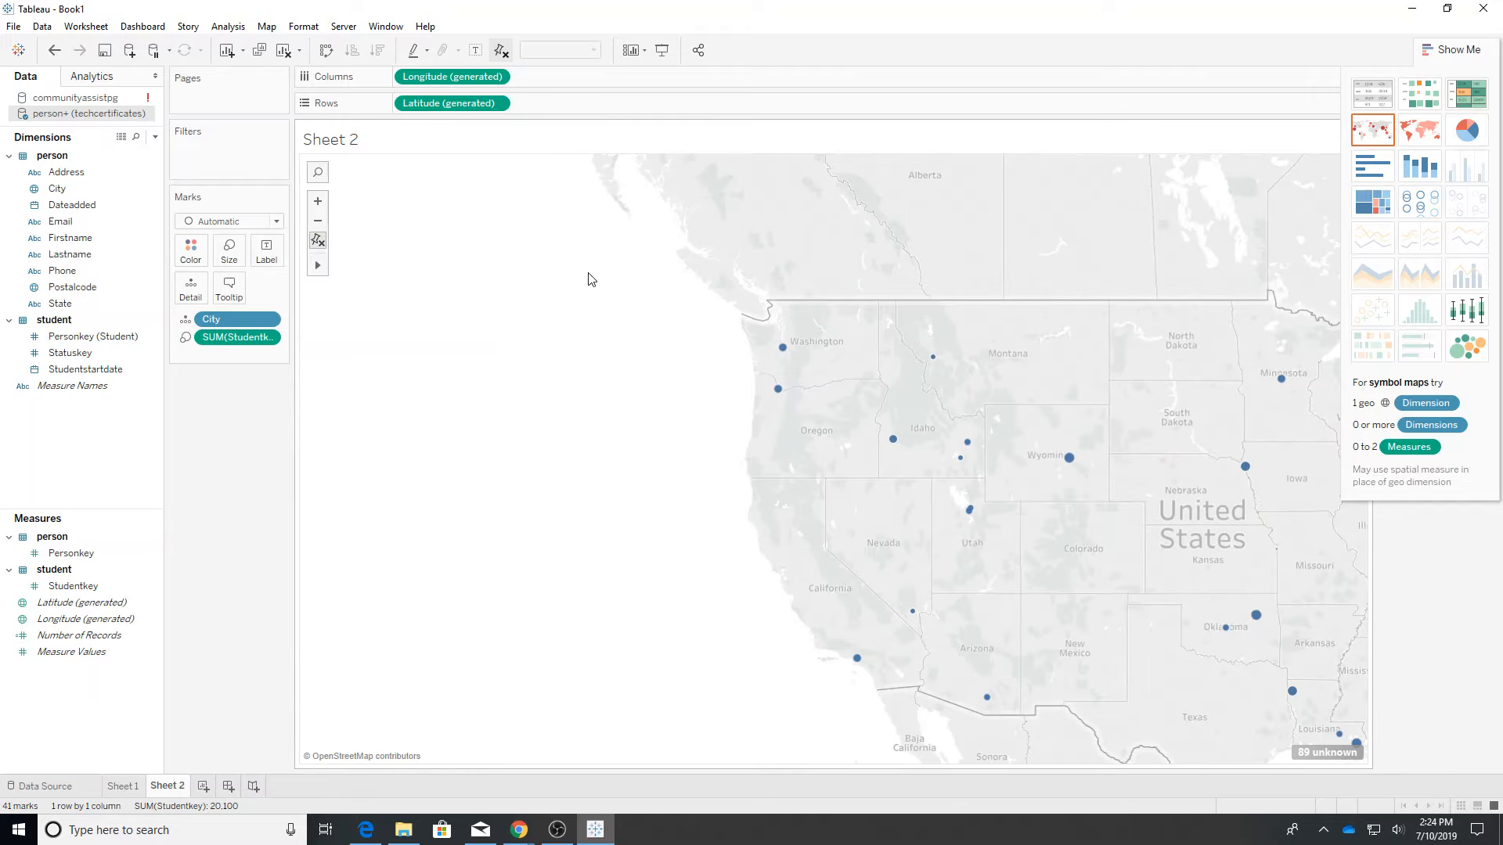
left_click(318, 222)
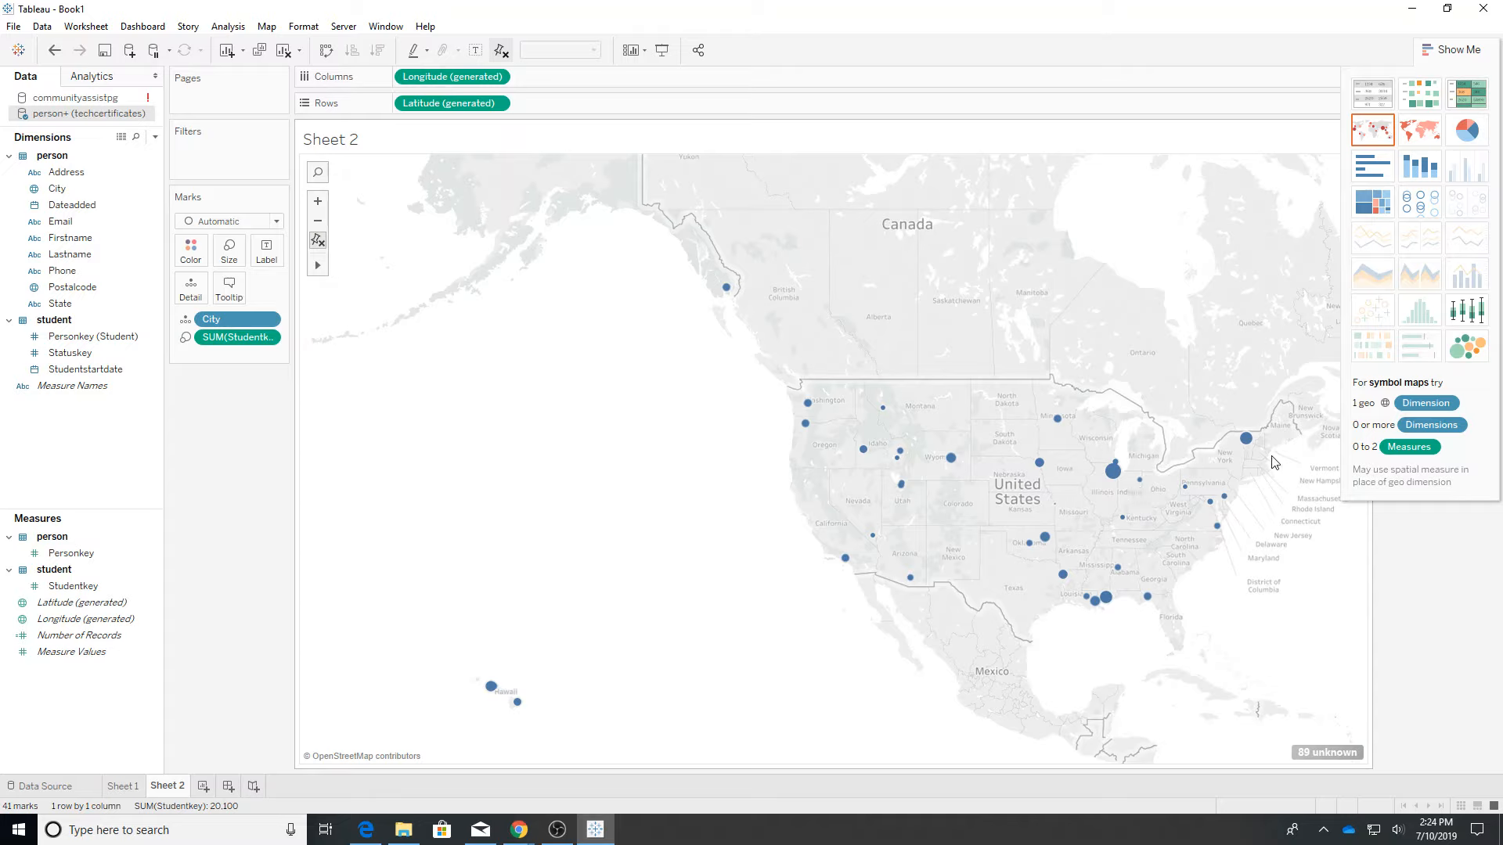
Step: Open the location editor for the map's unknown cities and edit Anchorage's matching location to view its choices
left_click(1330, 753)
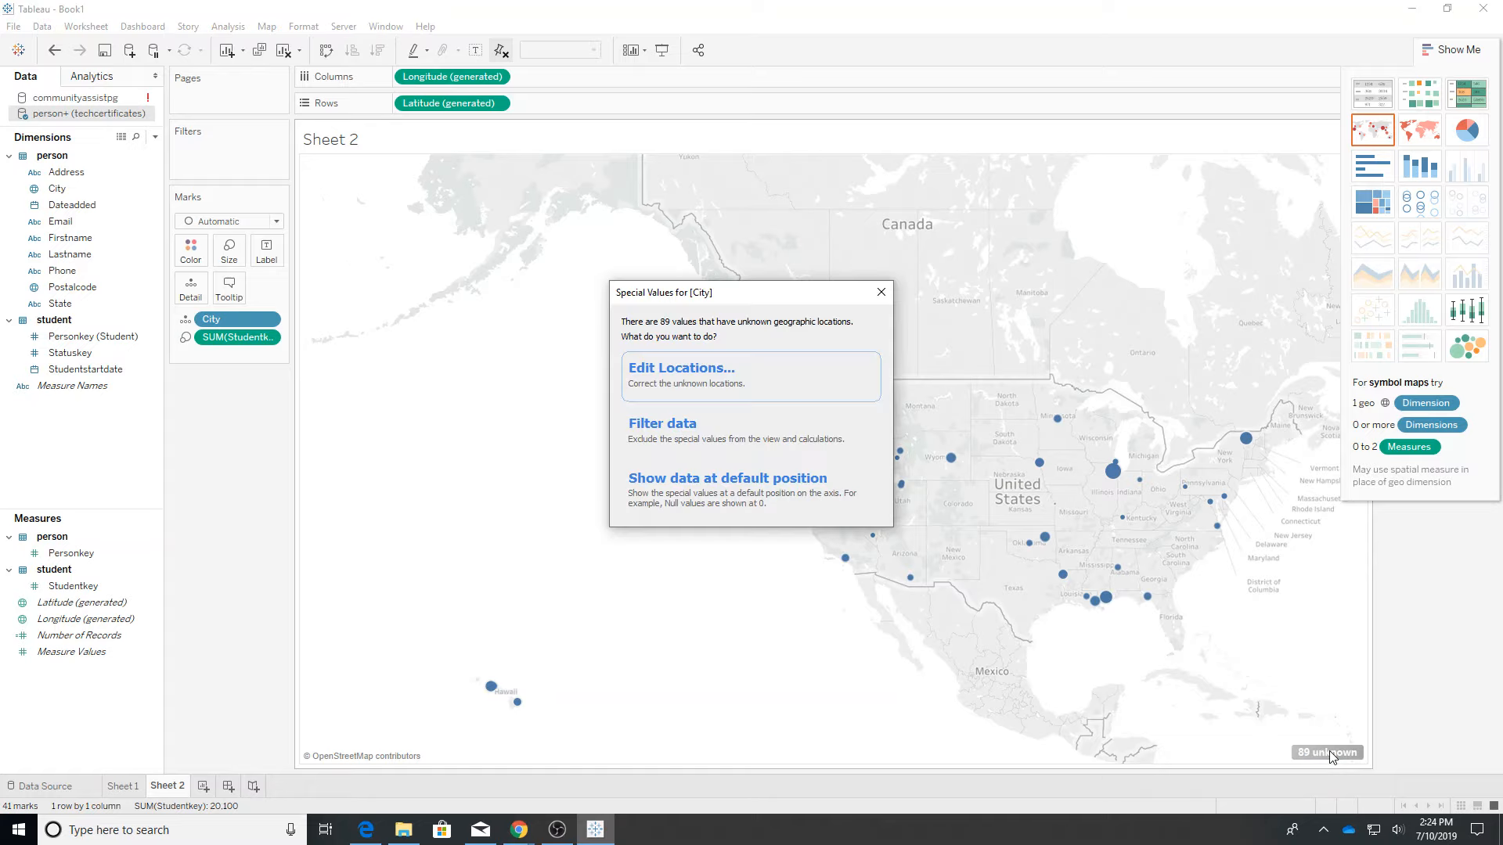
left_click(671, 371)
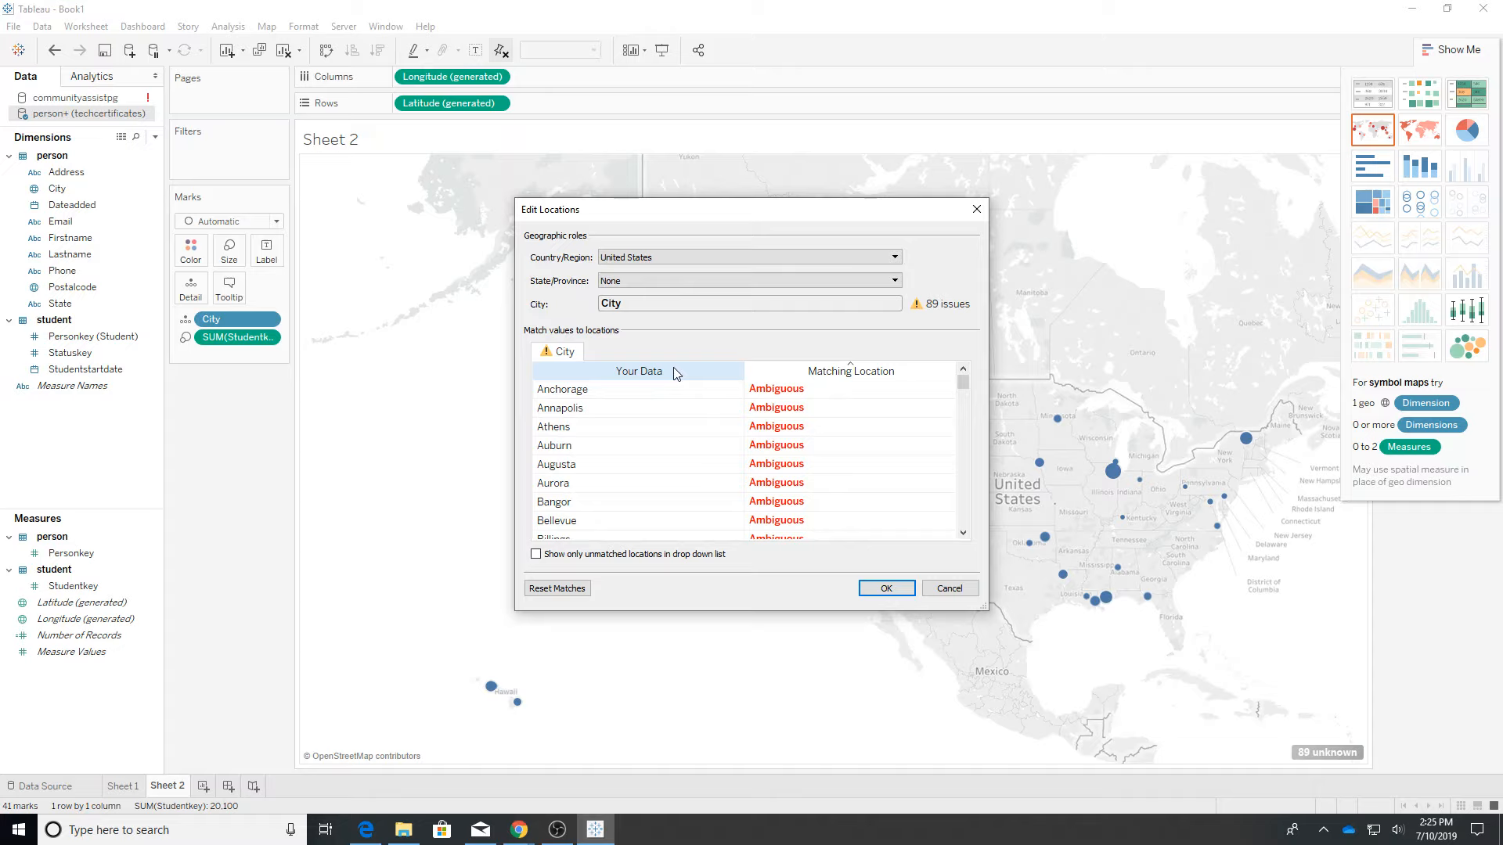
left_click(811, 396)
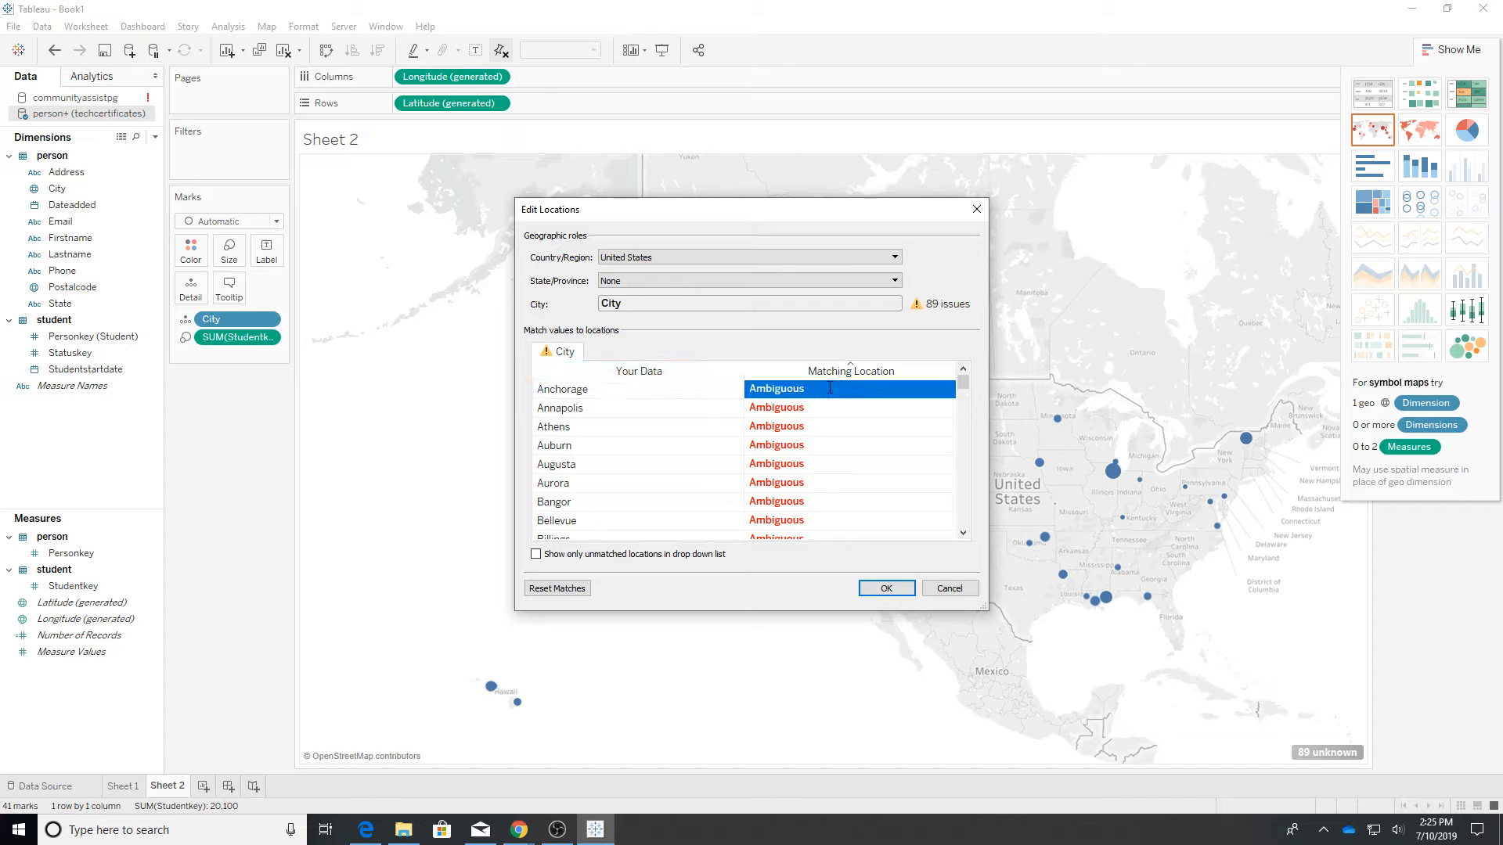
left_click(829, 388)
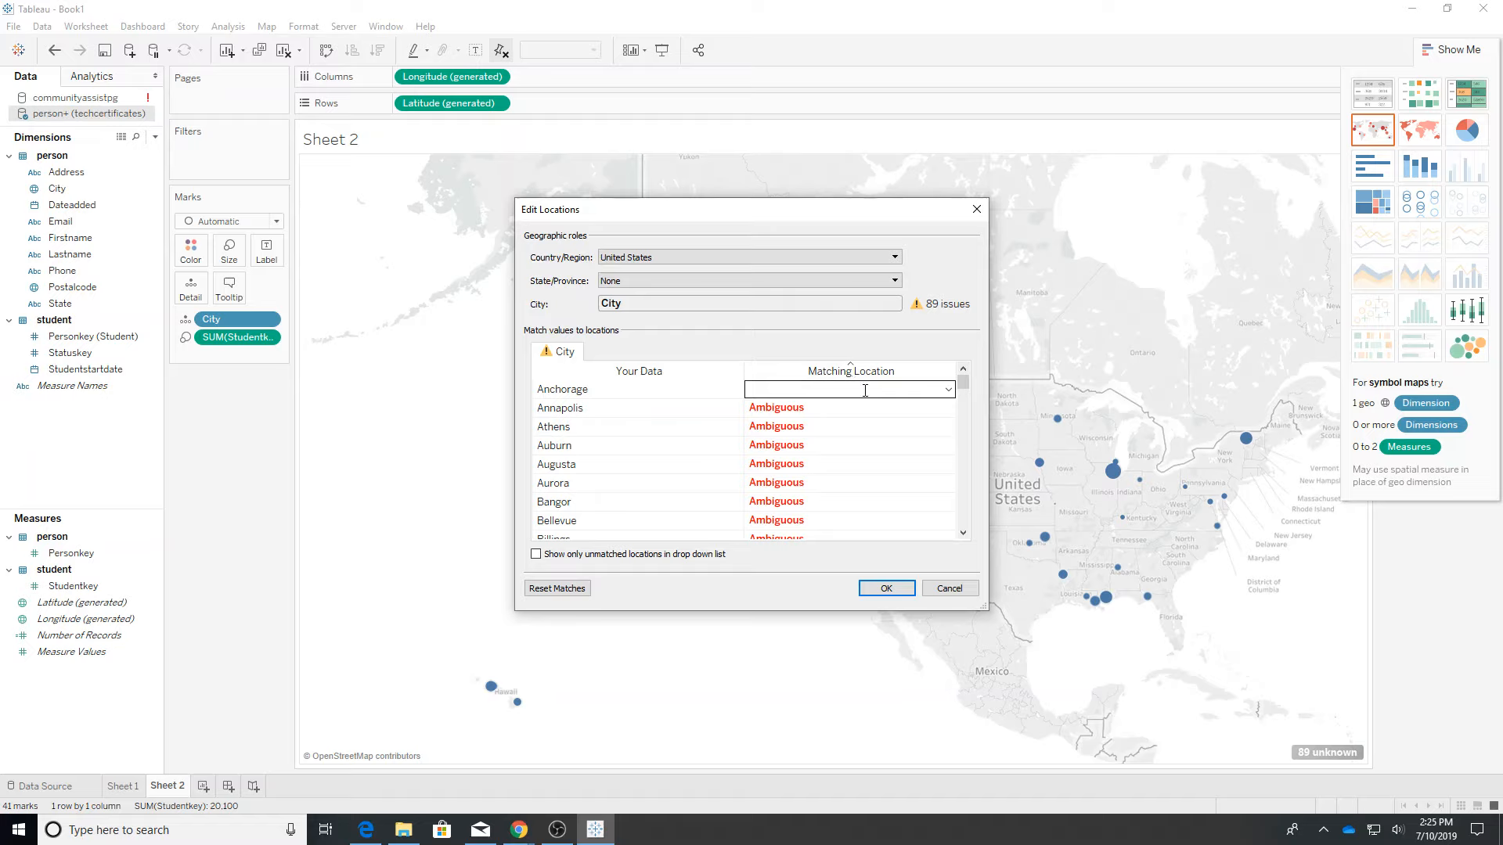
left_click(948, 390)
left_click(950, 394)
Step: Switch to the Edge browser and search the web for "latitude longitude finder" in a new tab
left_click(367, 828)
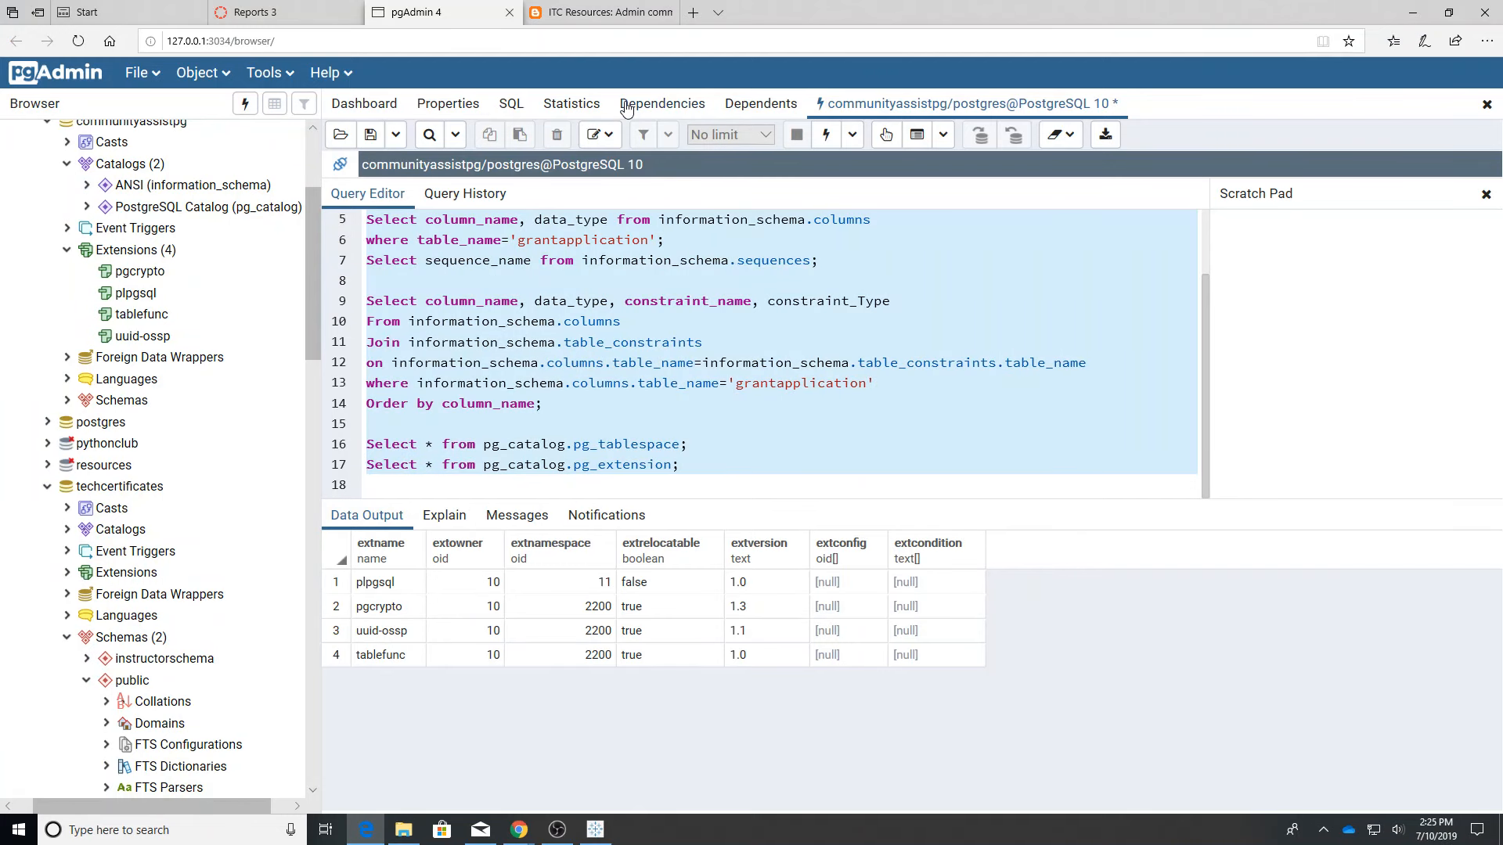
key("ctrl+t")
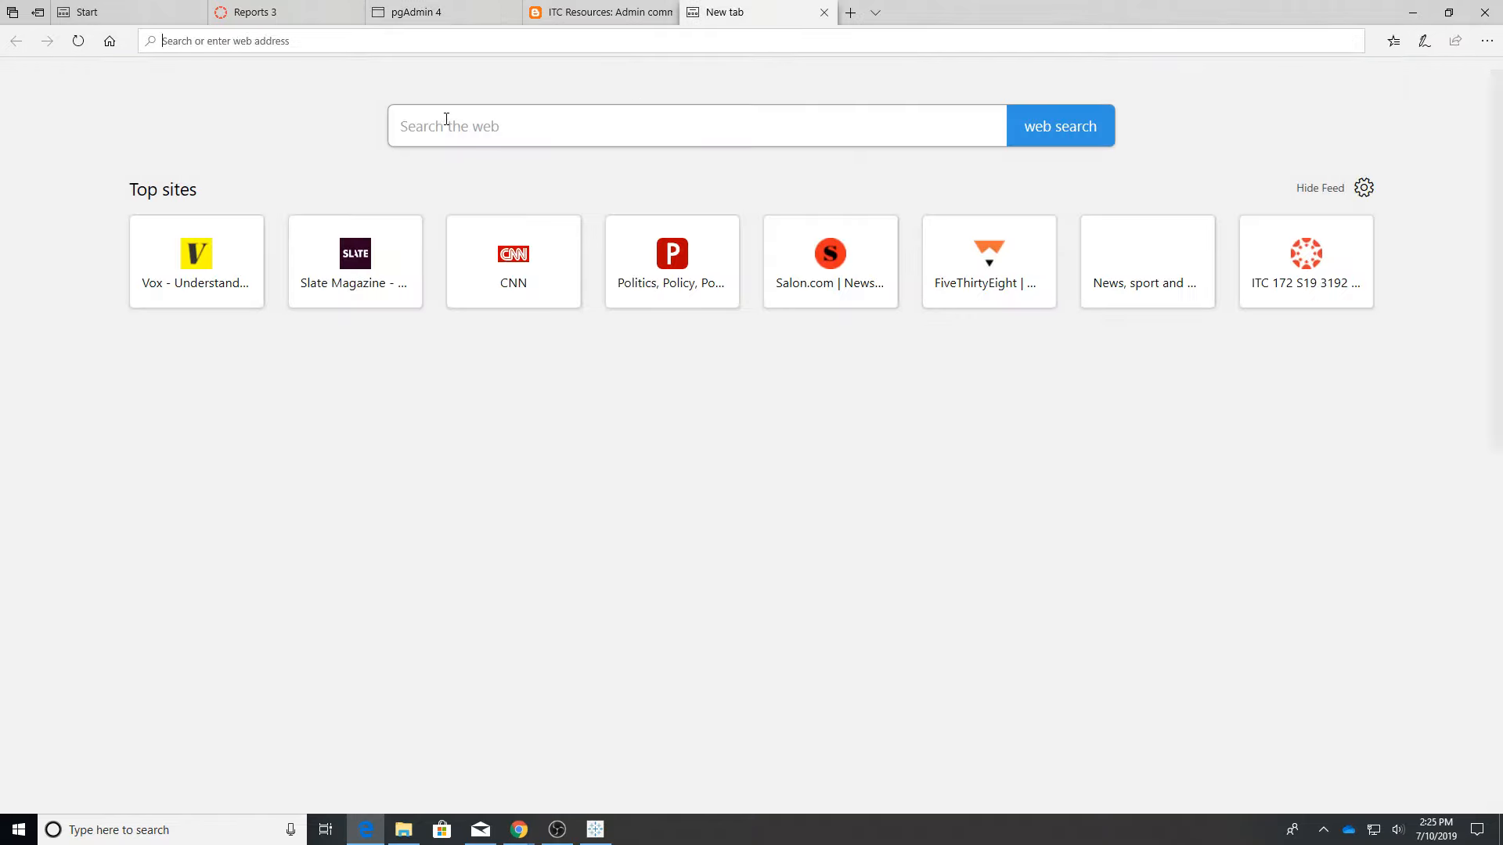
left_click(452, 127)
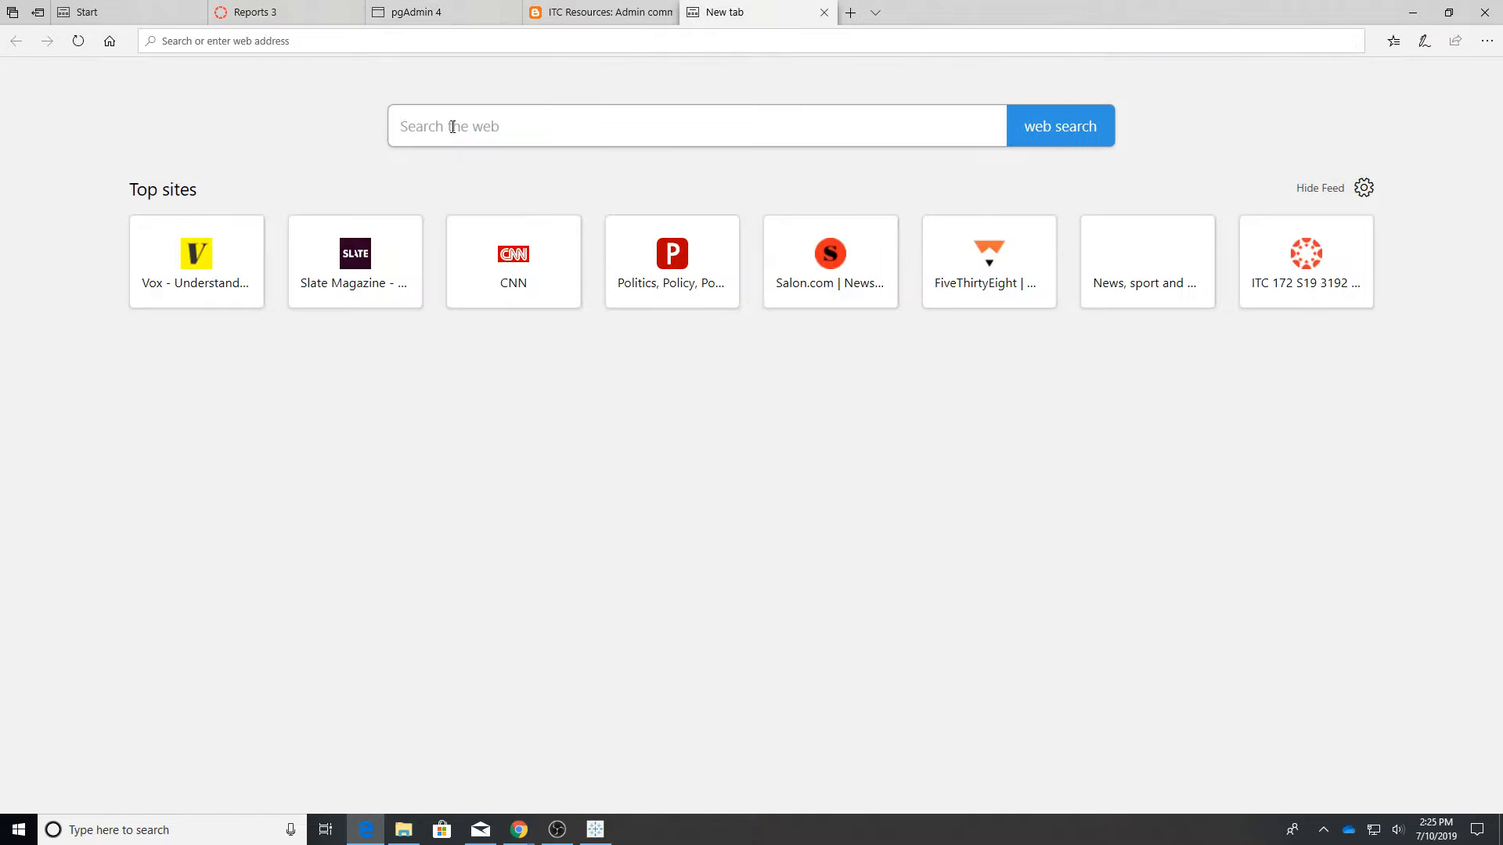
type("Lati")
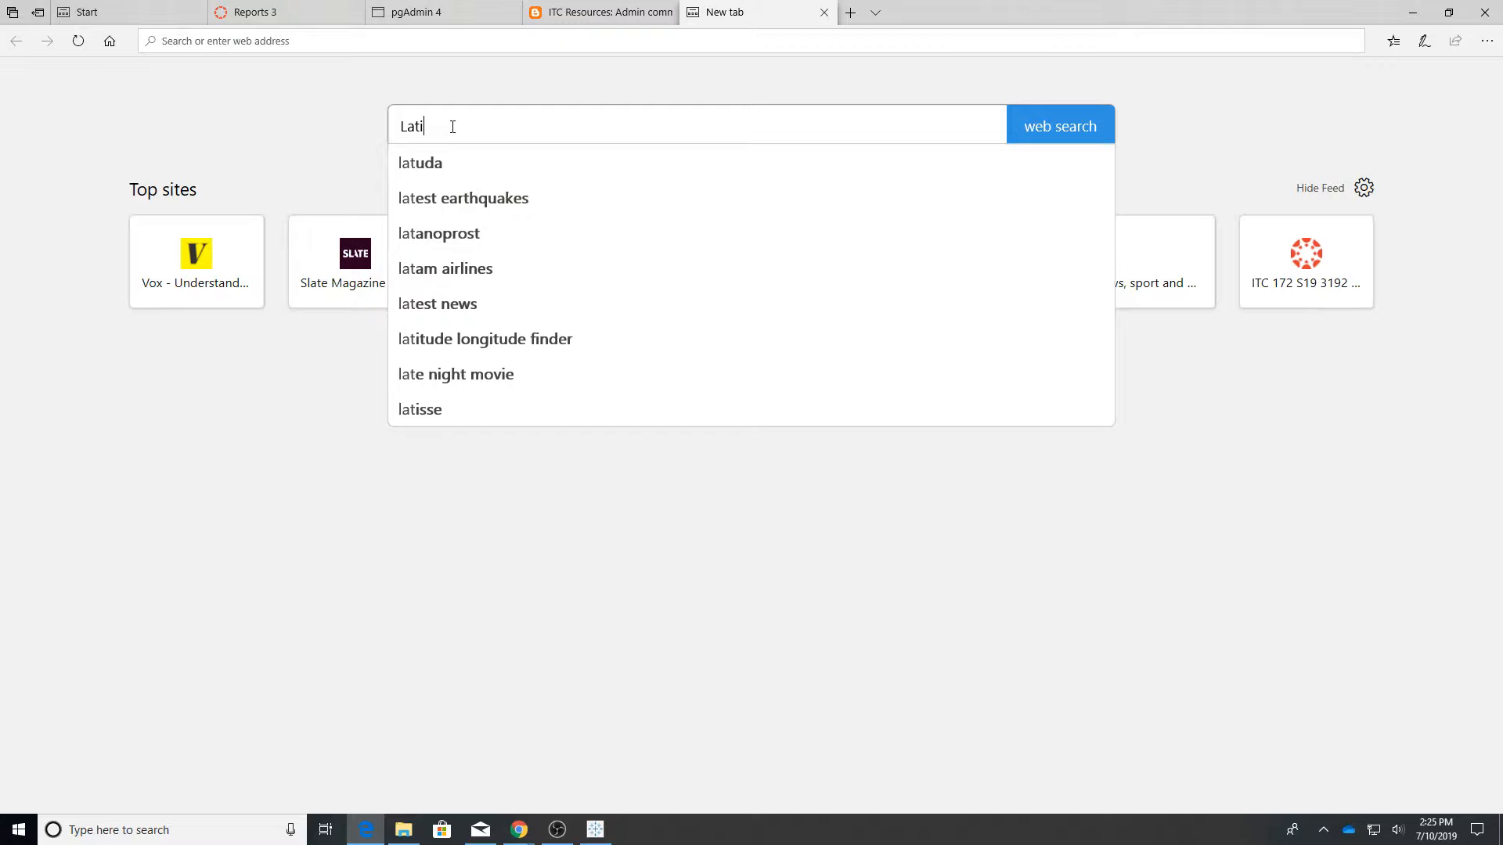
type("tdu")
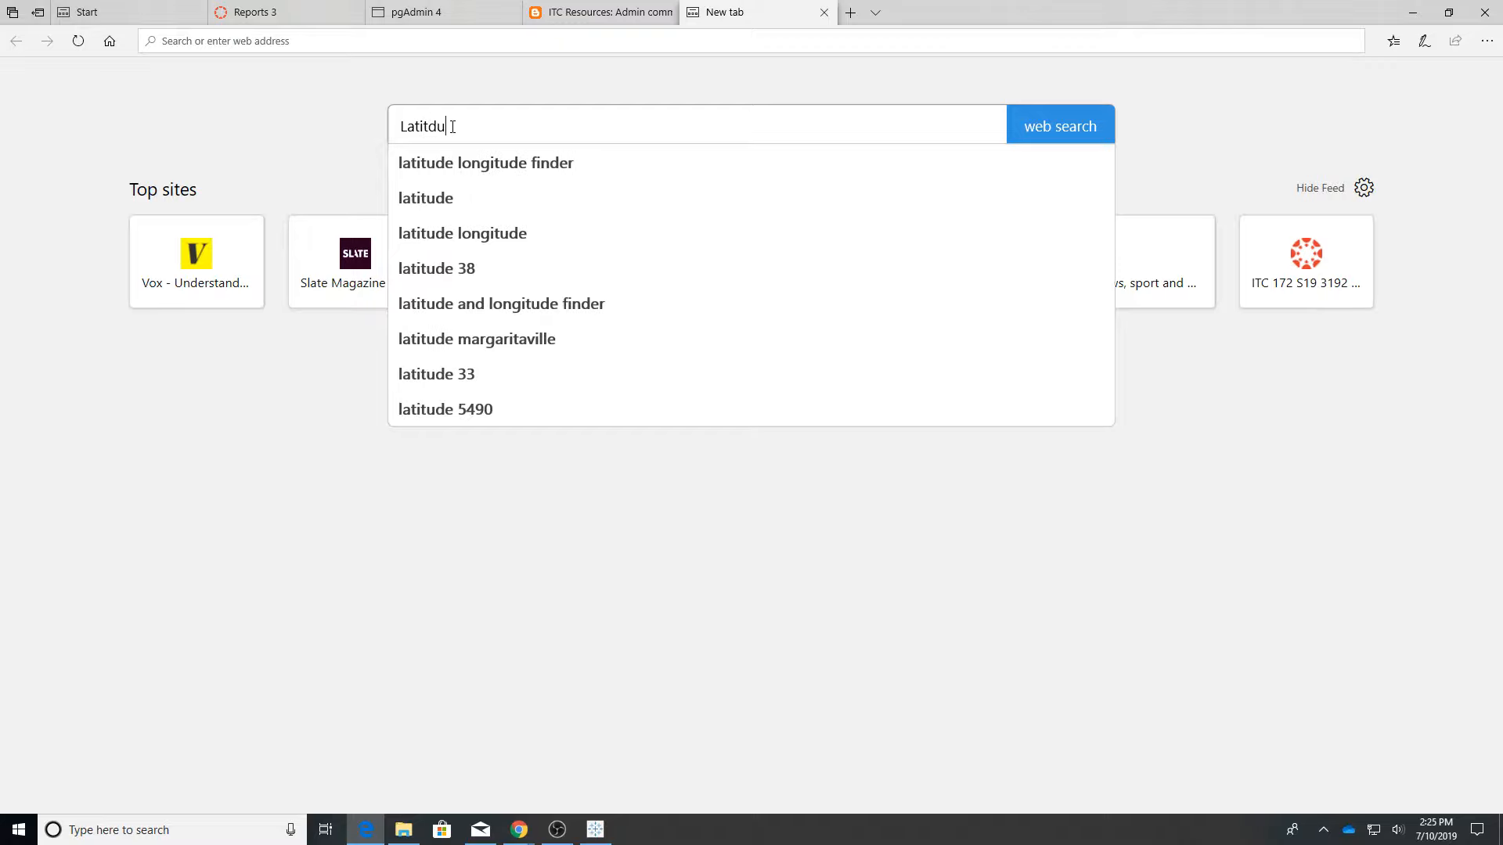
key("BackSpace")
key("BackSpace")
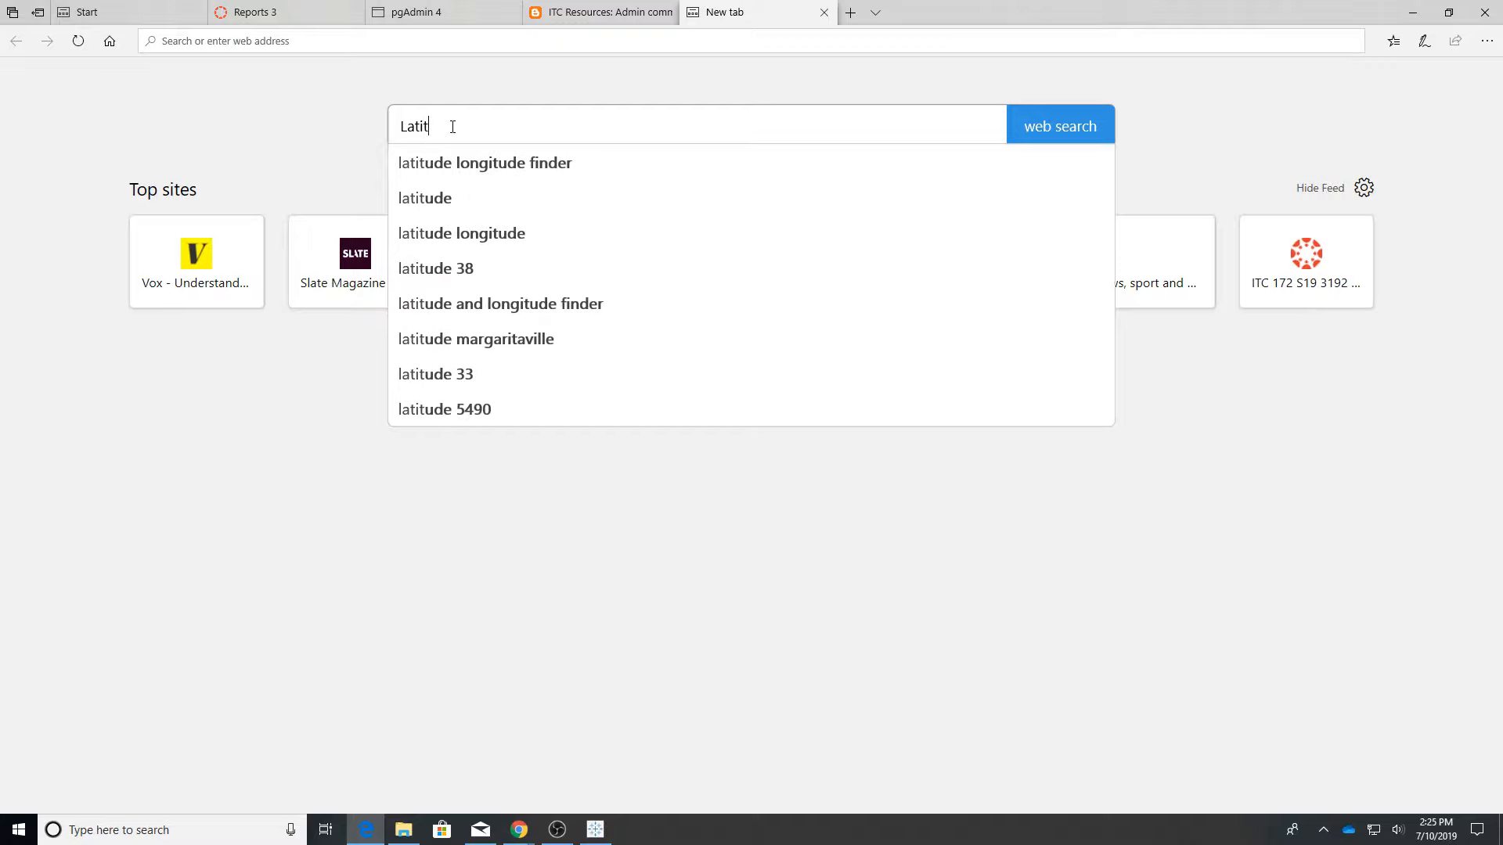
type("ud")
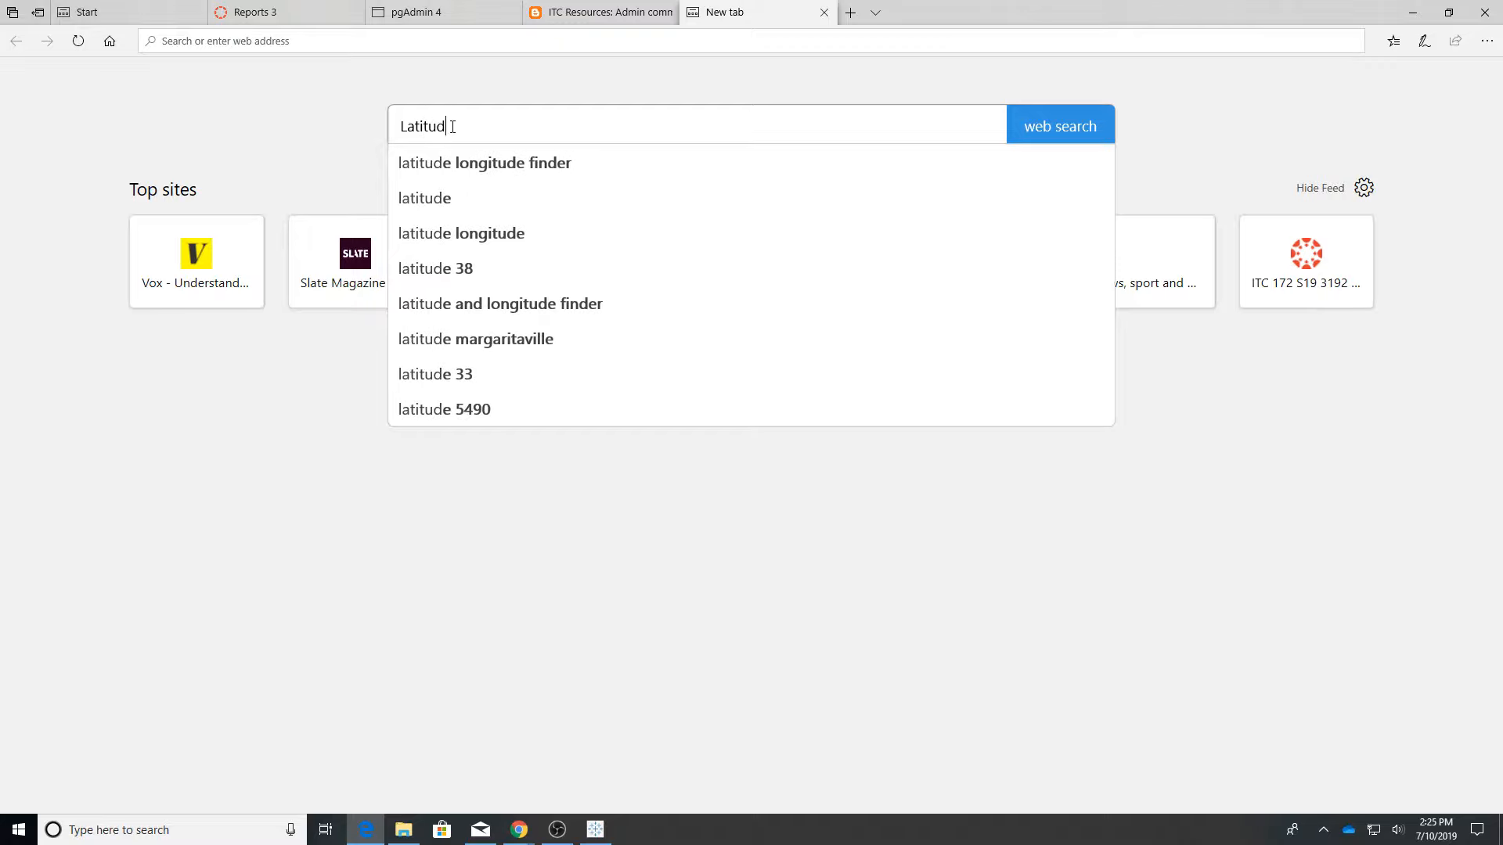
left_click(464, 166)
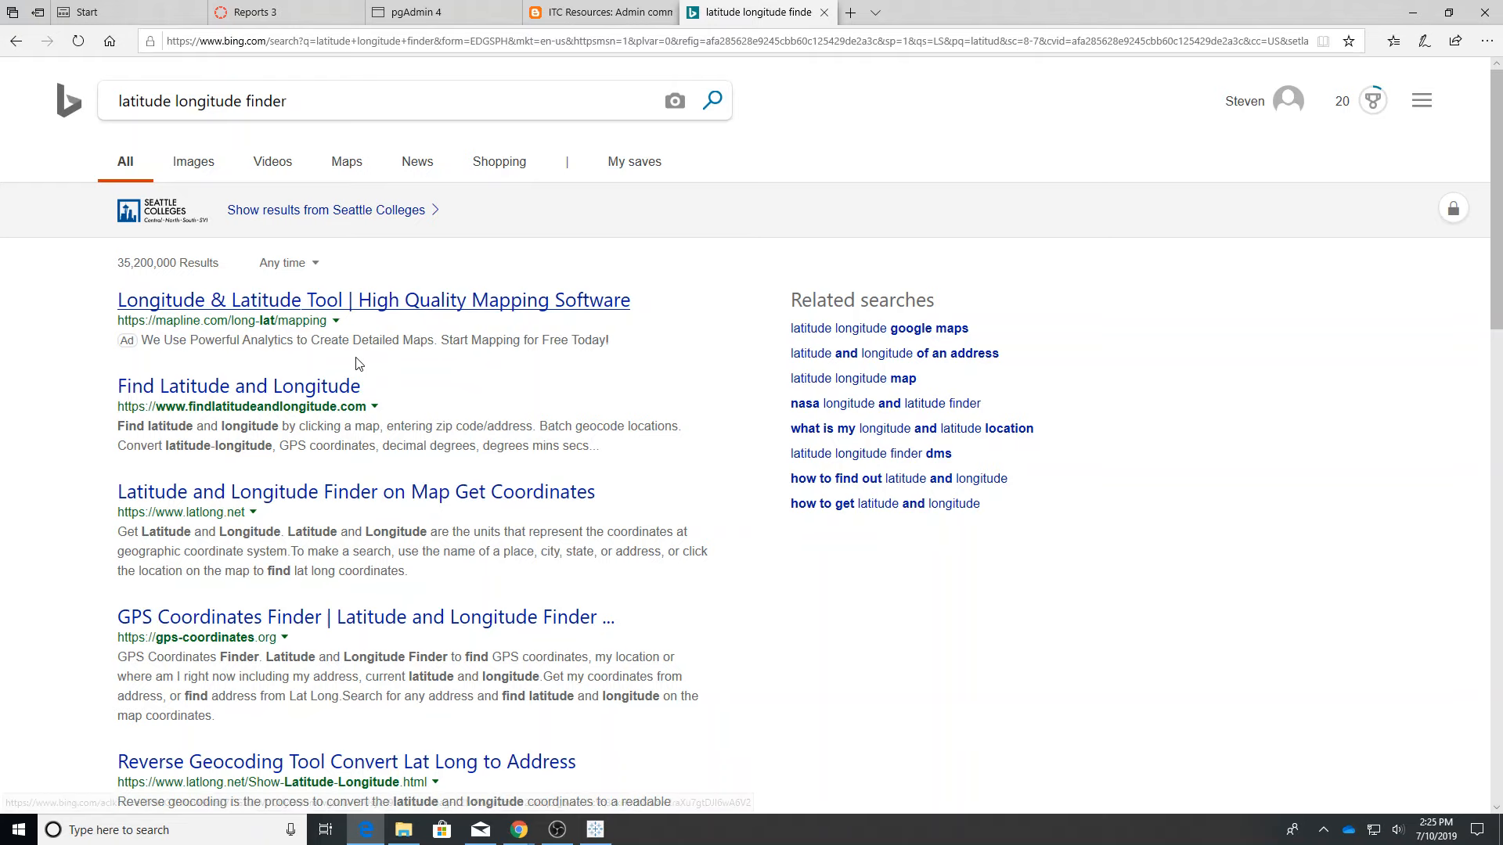
Step: Open the LatLong.net finder from the results and look up the coordinates of Anchorage Alaska
left_click(321, 387)
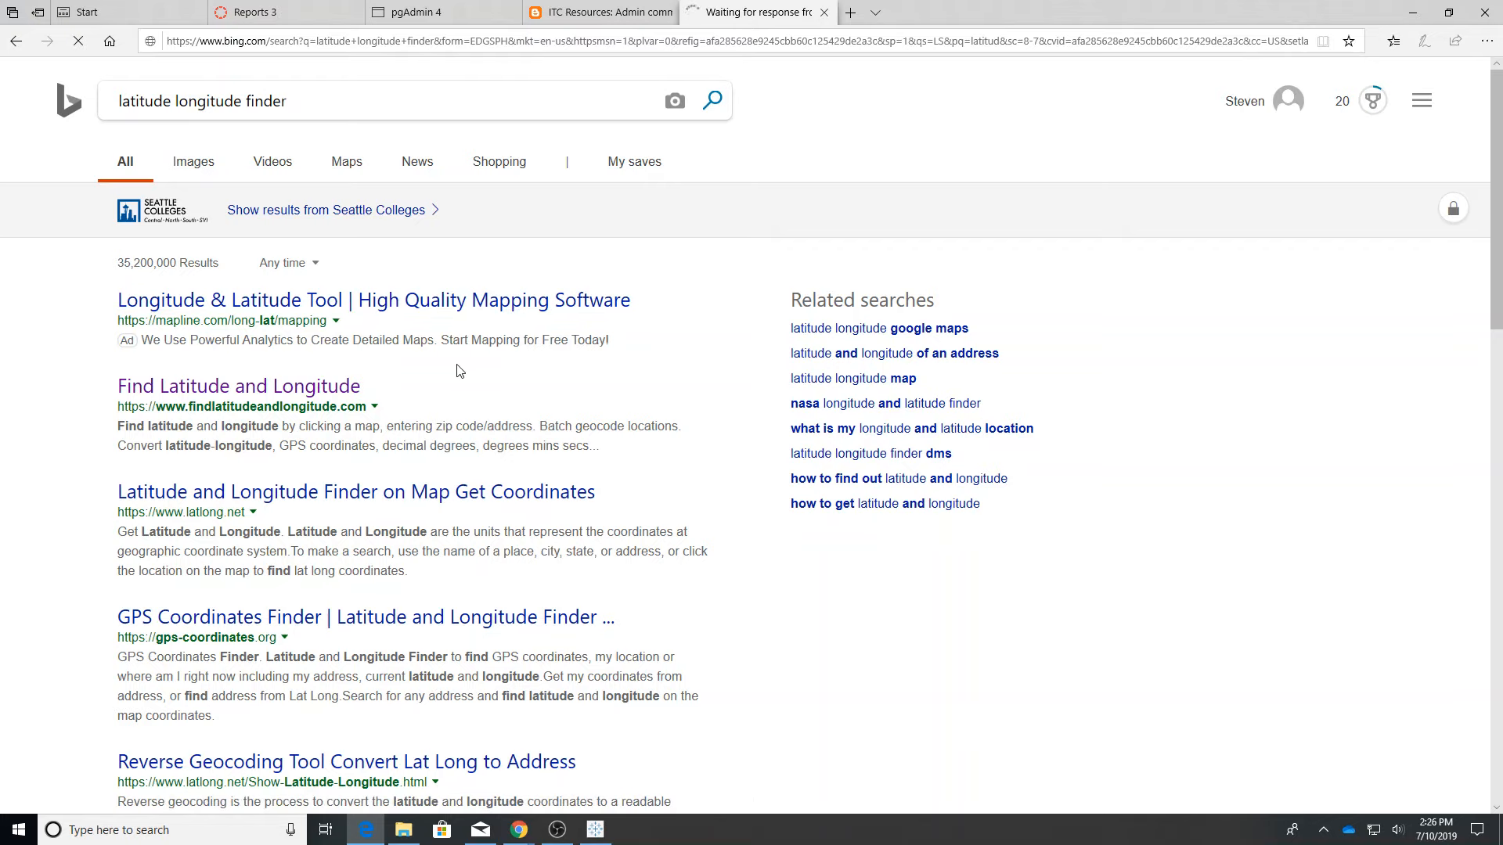
left_click(403, 495)
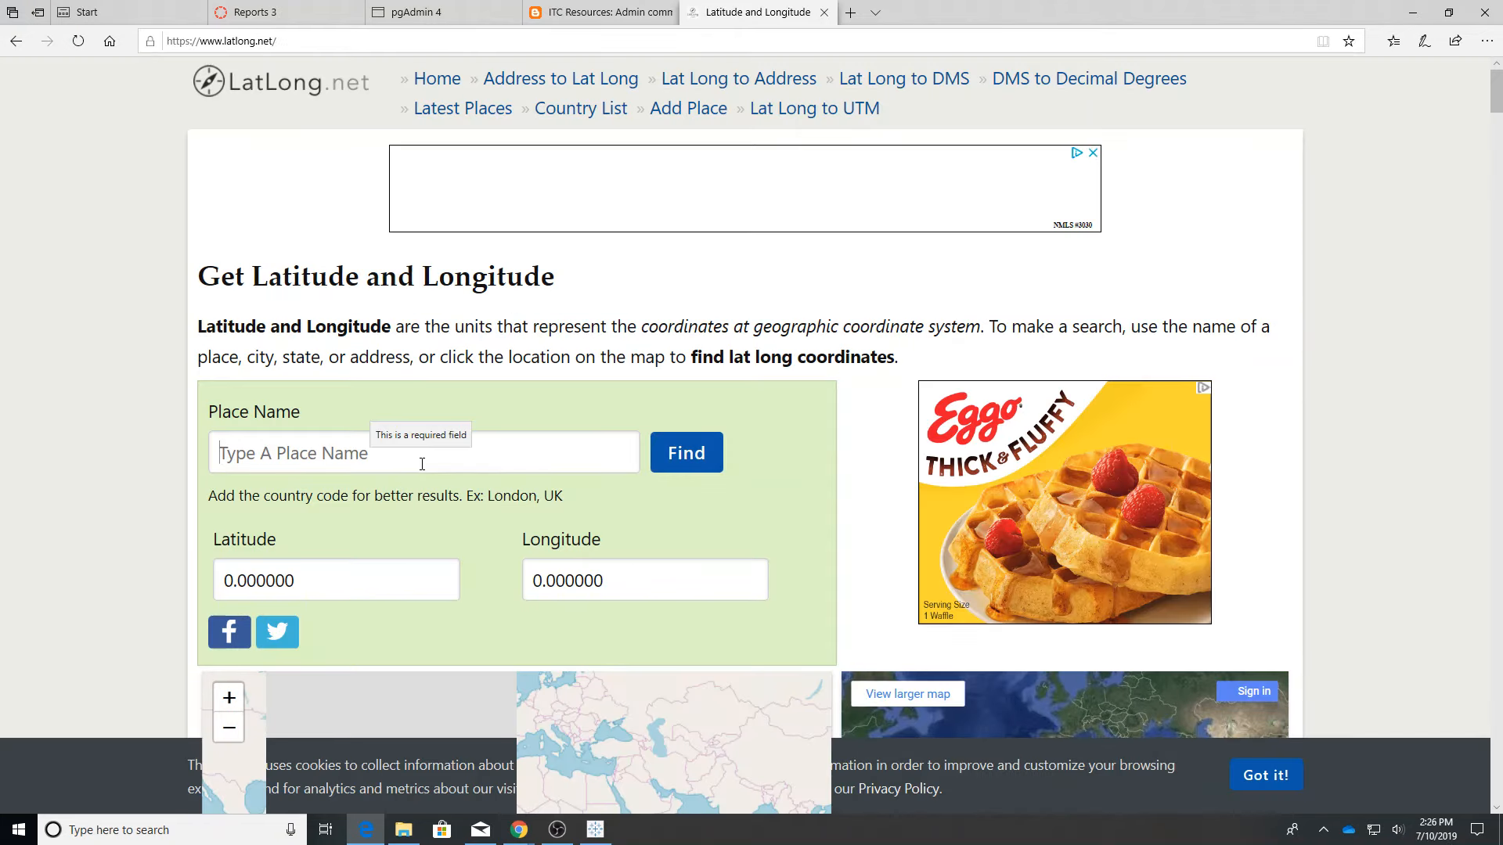
left_click(422, 464)
type("Anc")
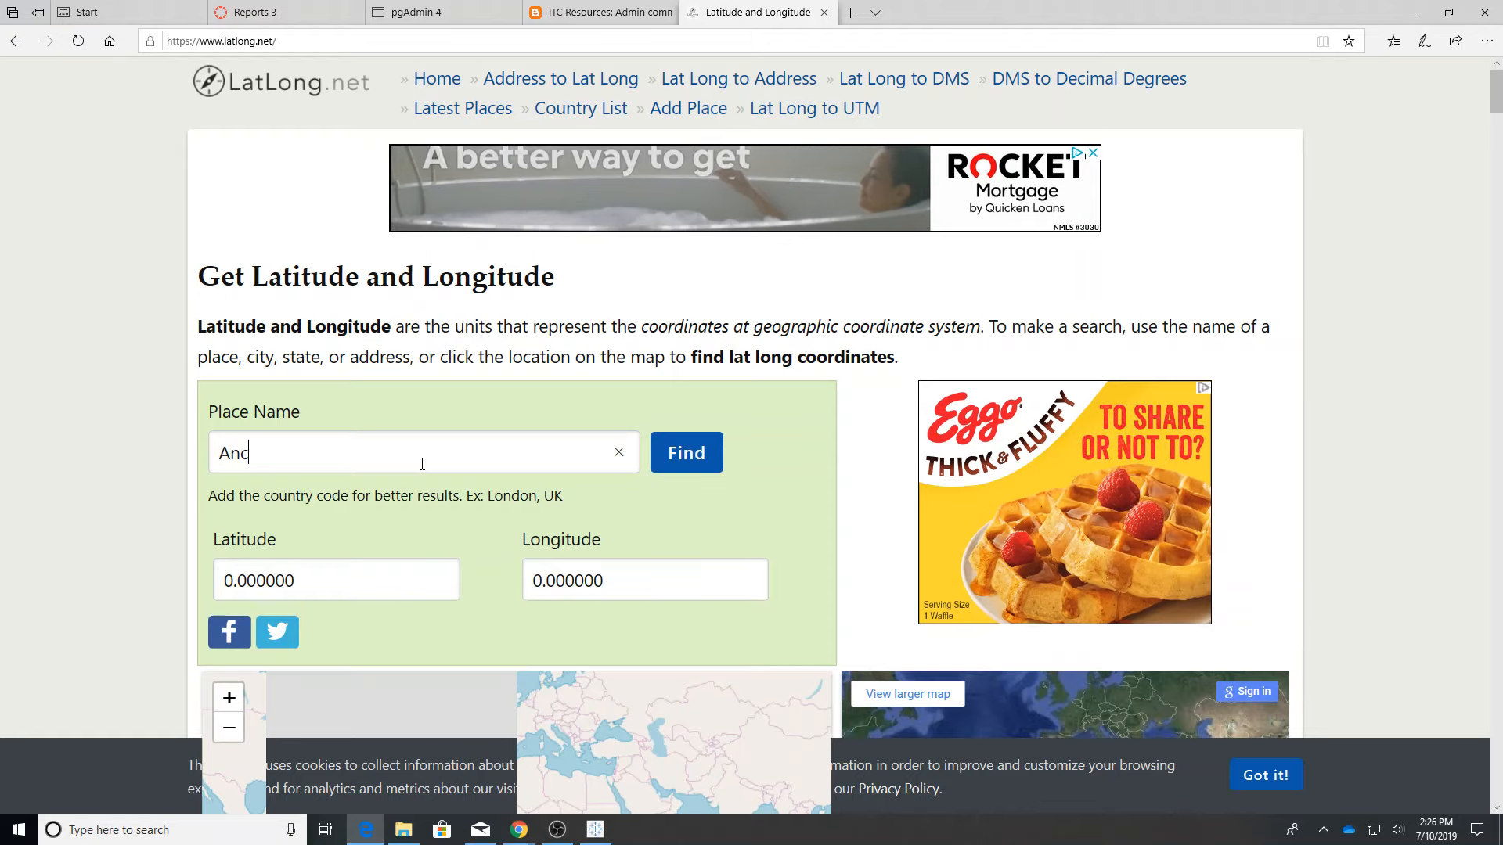
type("hora")
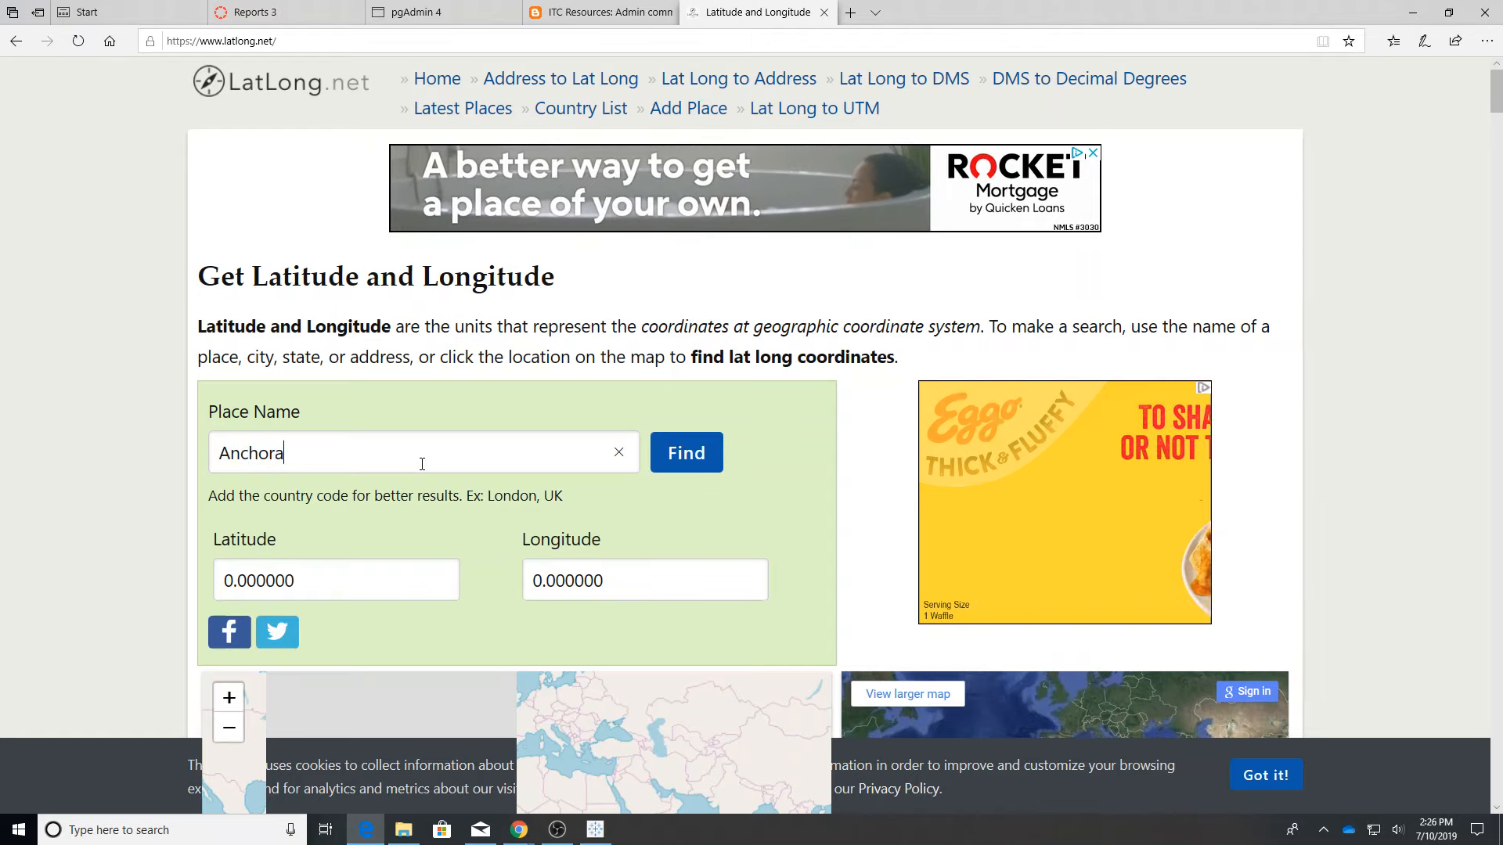
type("ge ")
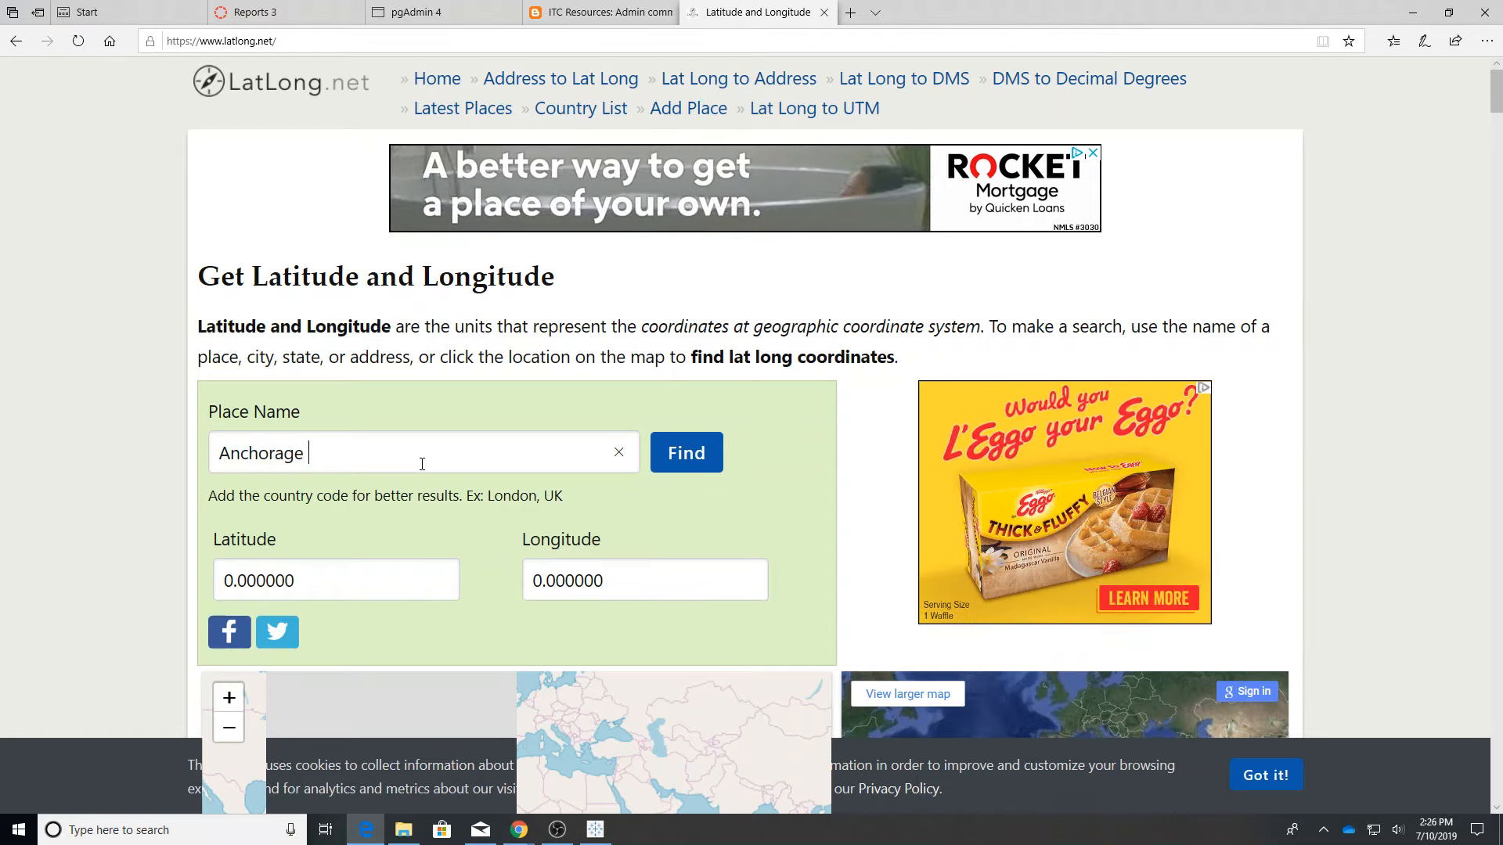
type("Alaska")
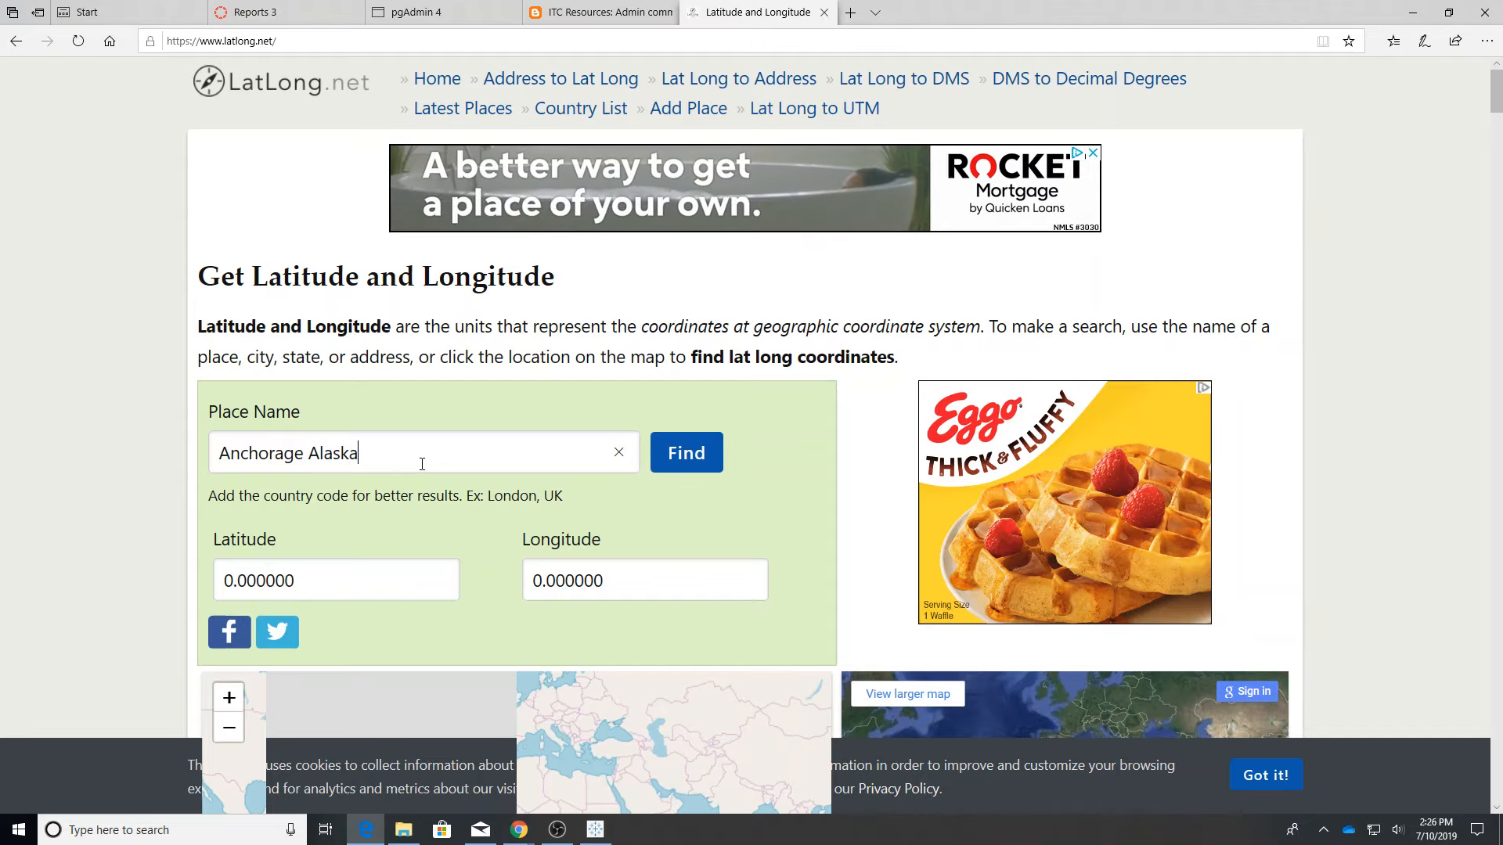
left_click(686, 454)
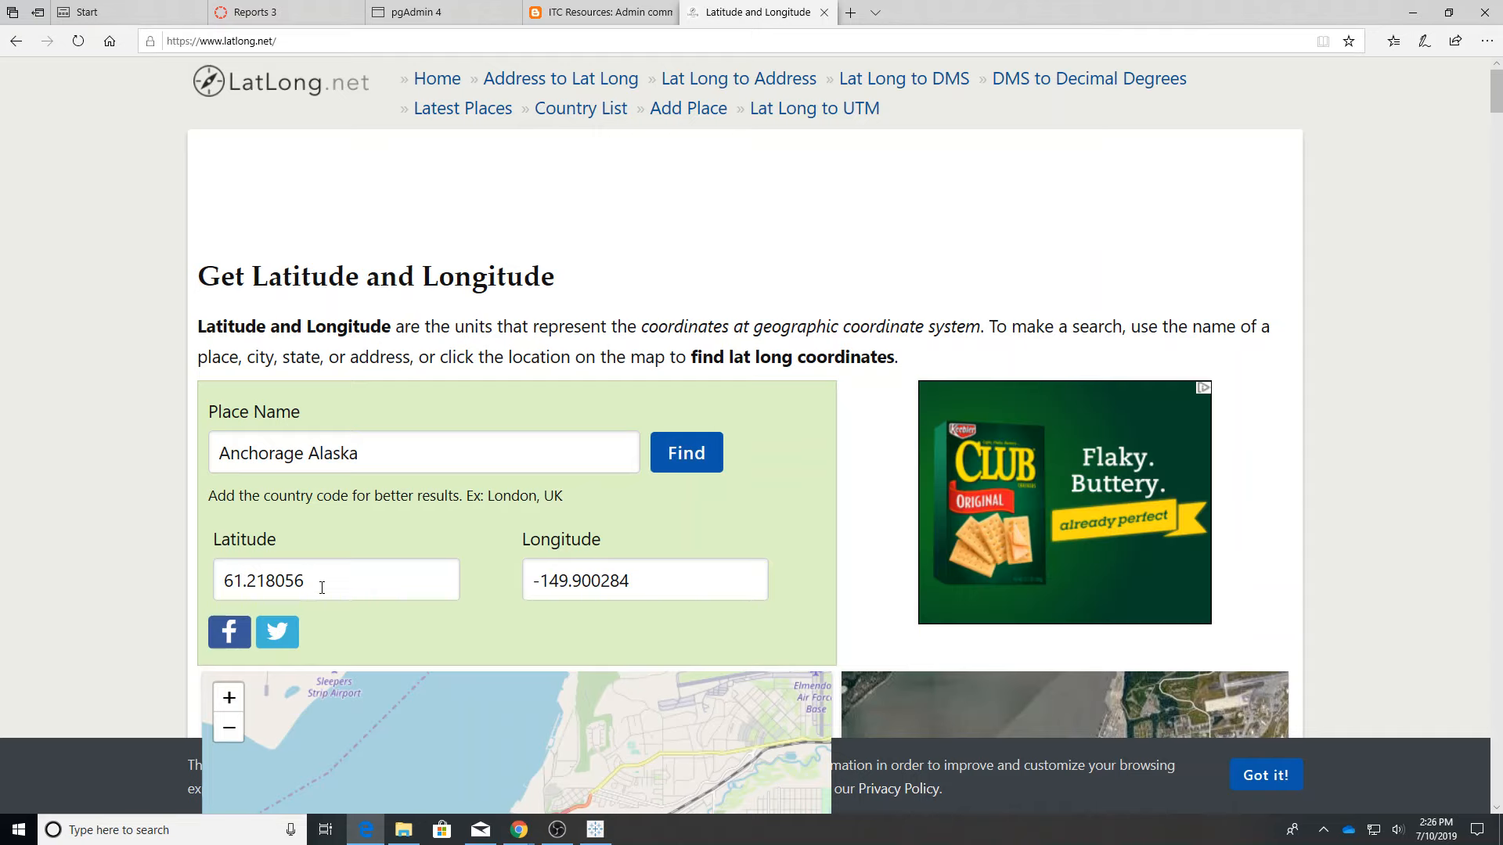
Step: Copy Anchorage's latitude 61.218056 and paste it as Anchorage's matching location in Tableau
double_click(330, 584)
left_click(325, 581)
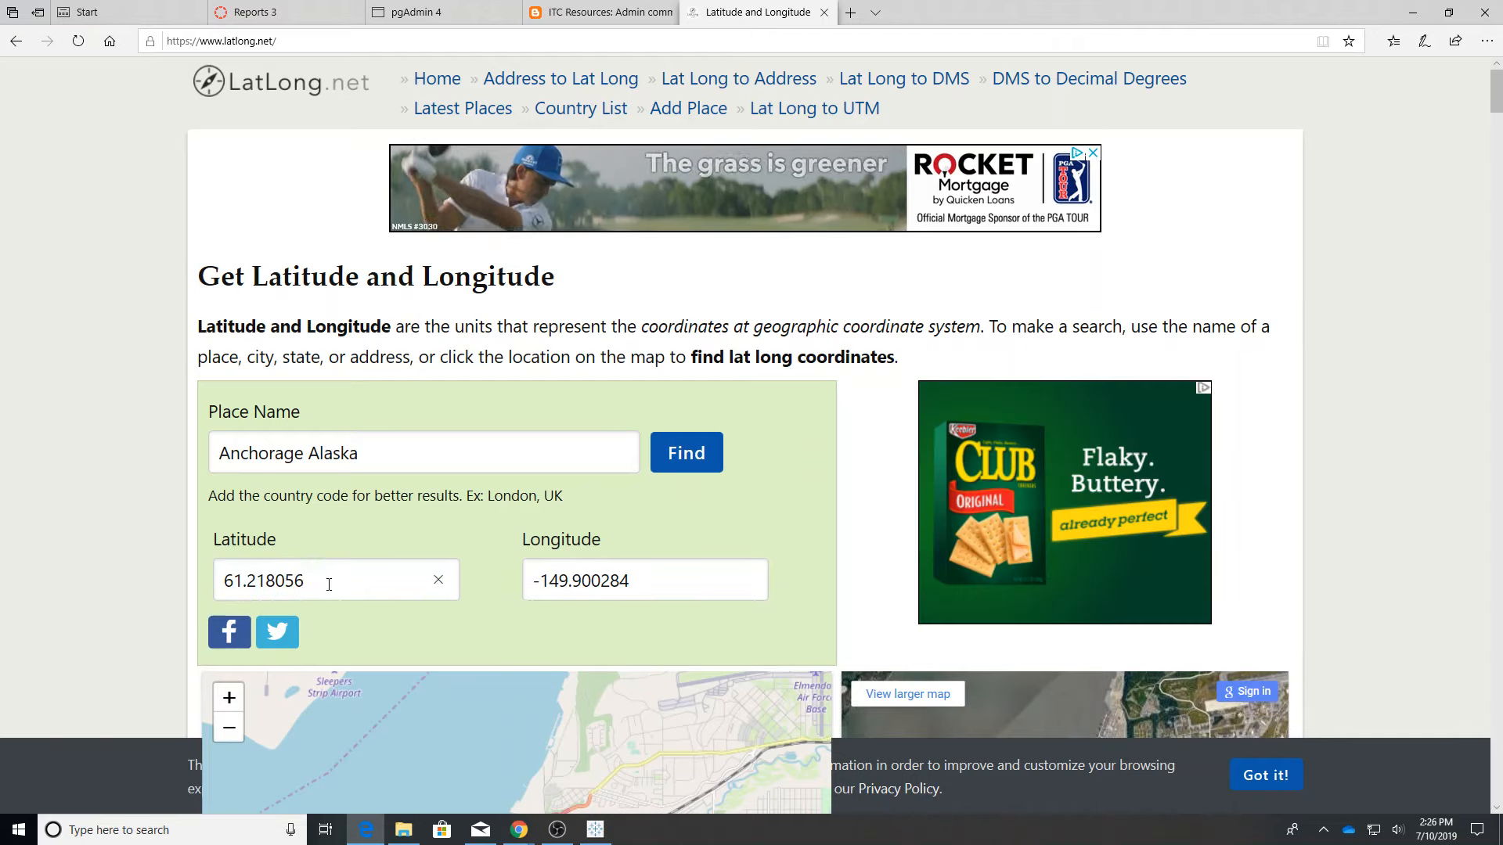
left_click_drag(410, 580, 223, 576)
key("ctrl+c")
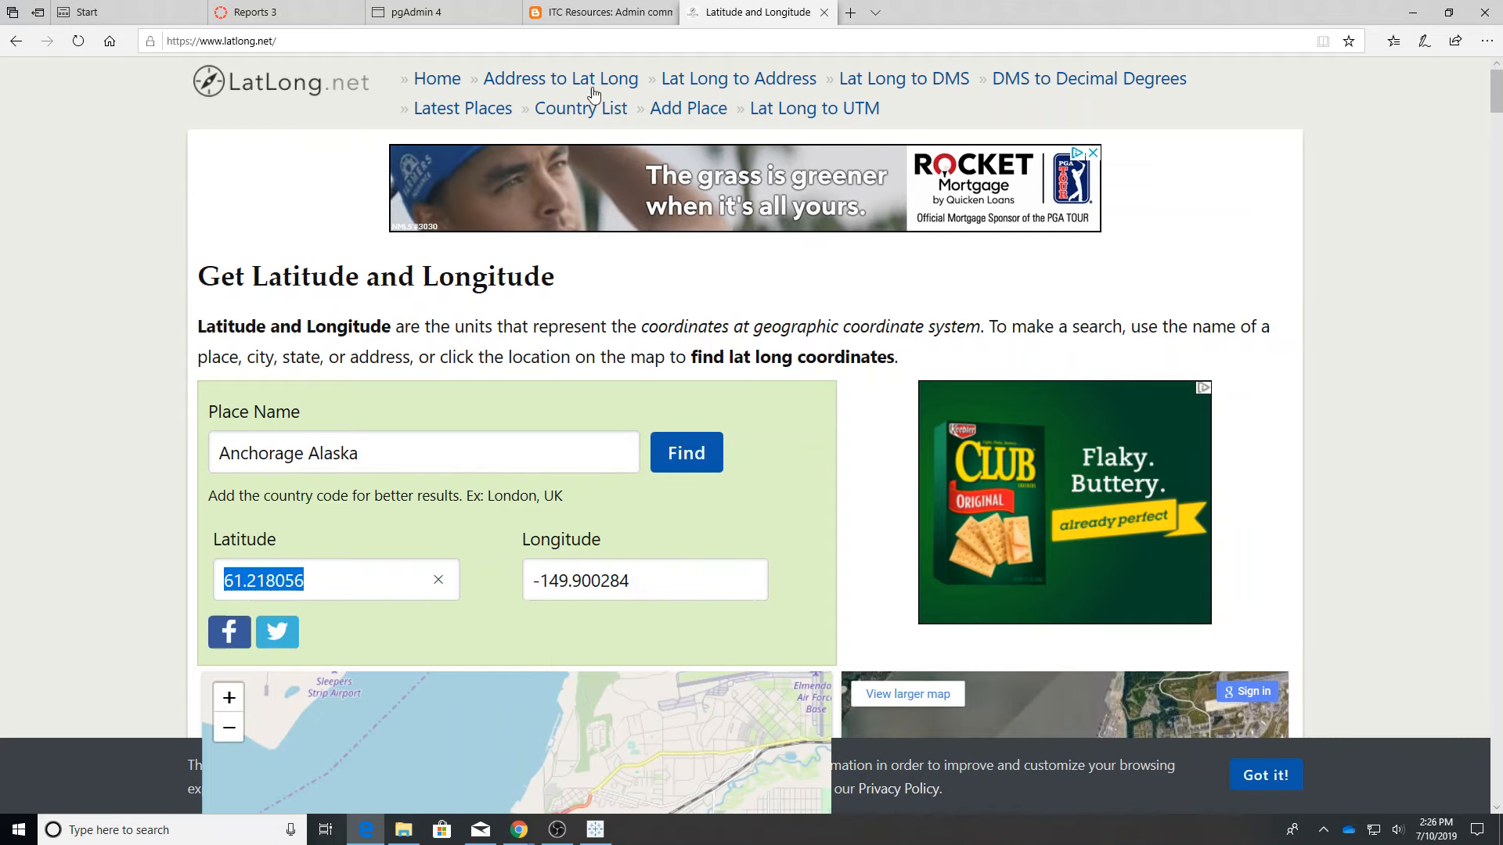
left_click(593, 832)
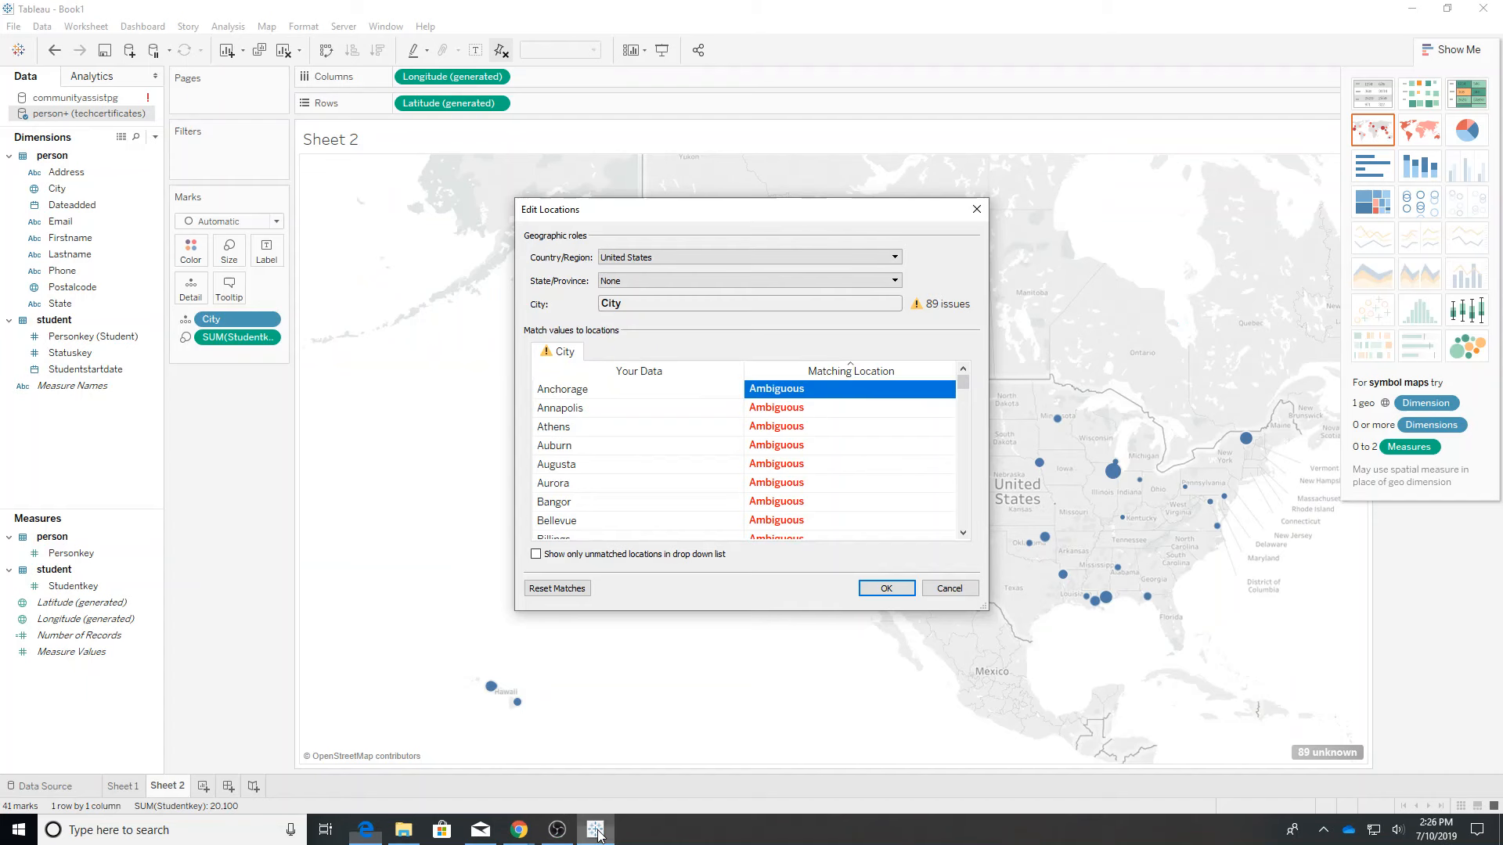
left_click(839, 389)
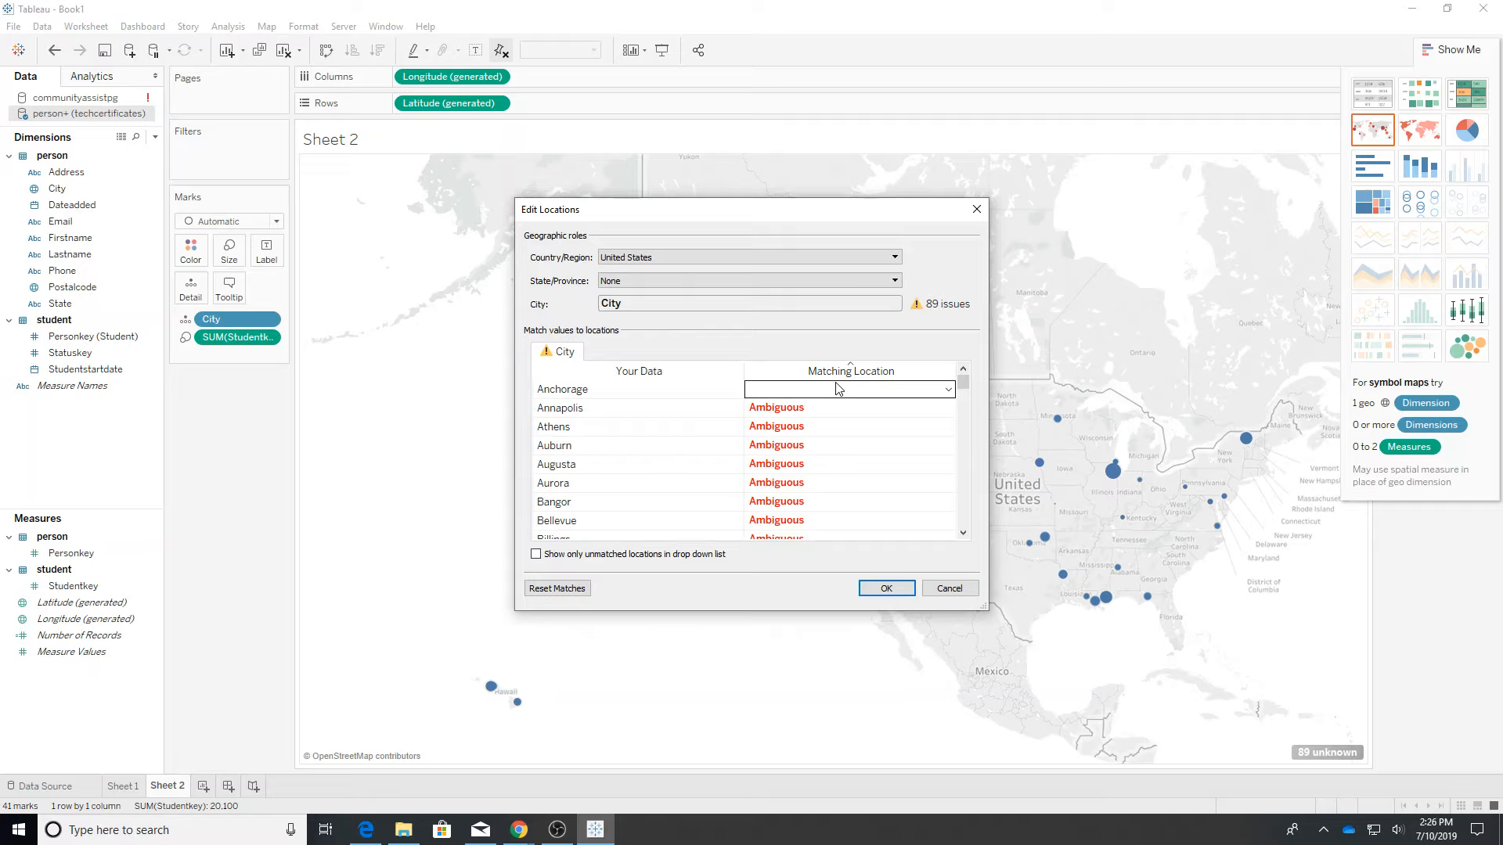
key("ctrl+v")
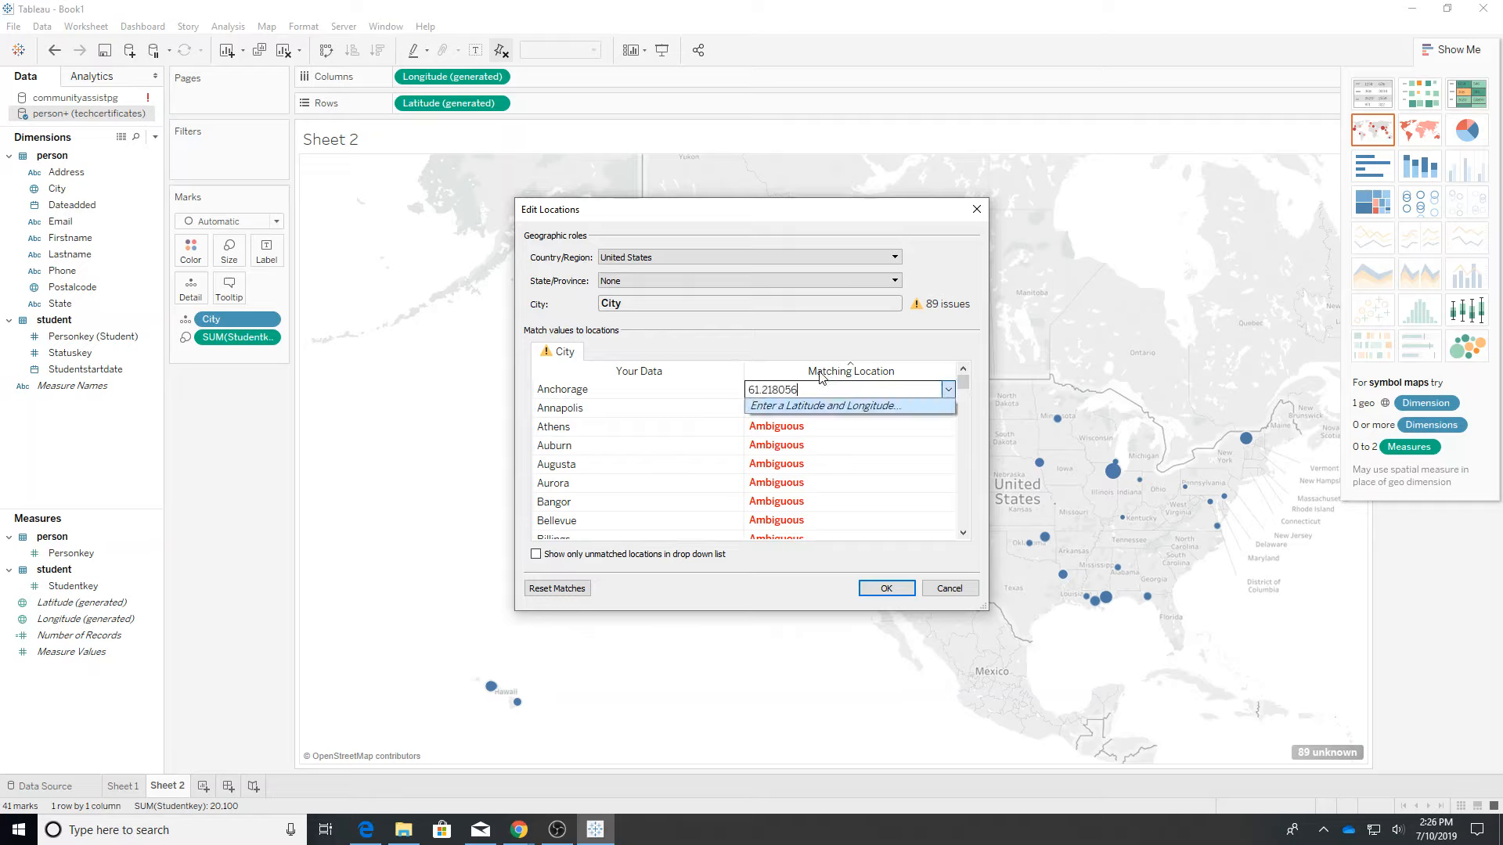
Step: Select Anchorage's longitude on LatLong.net and return to Anchorage's matching location in Tableau
left_click(373, 836)
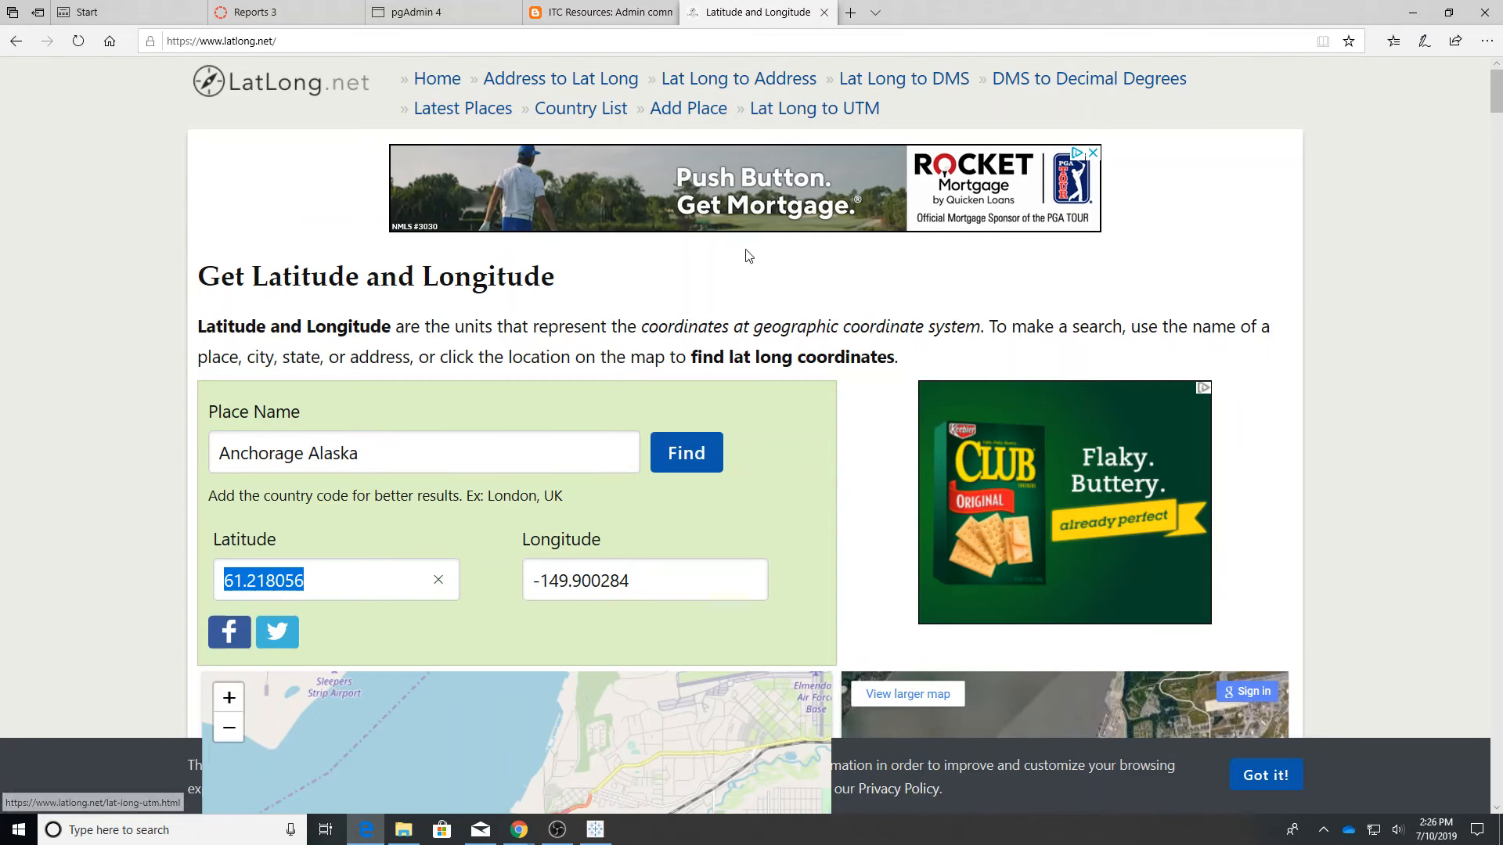
left_click_drag(644, 579, 528, 583)
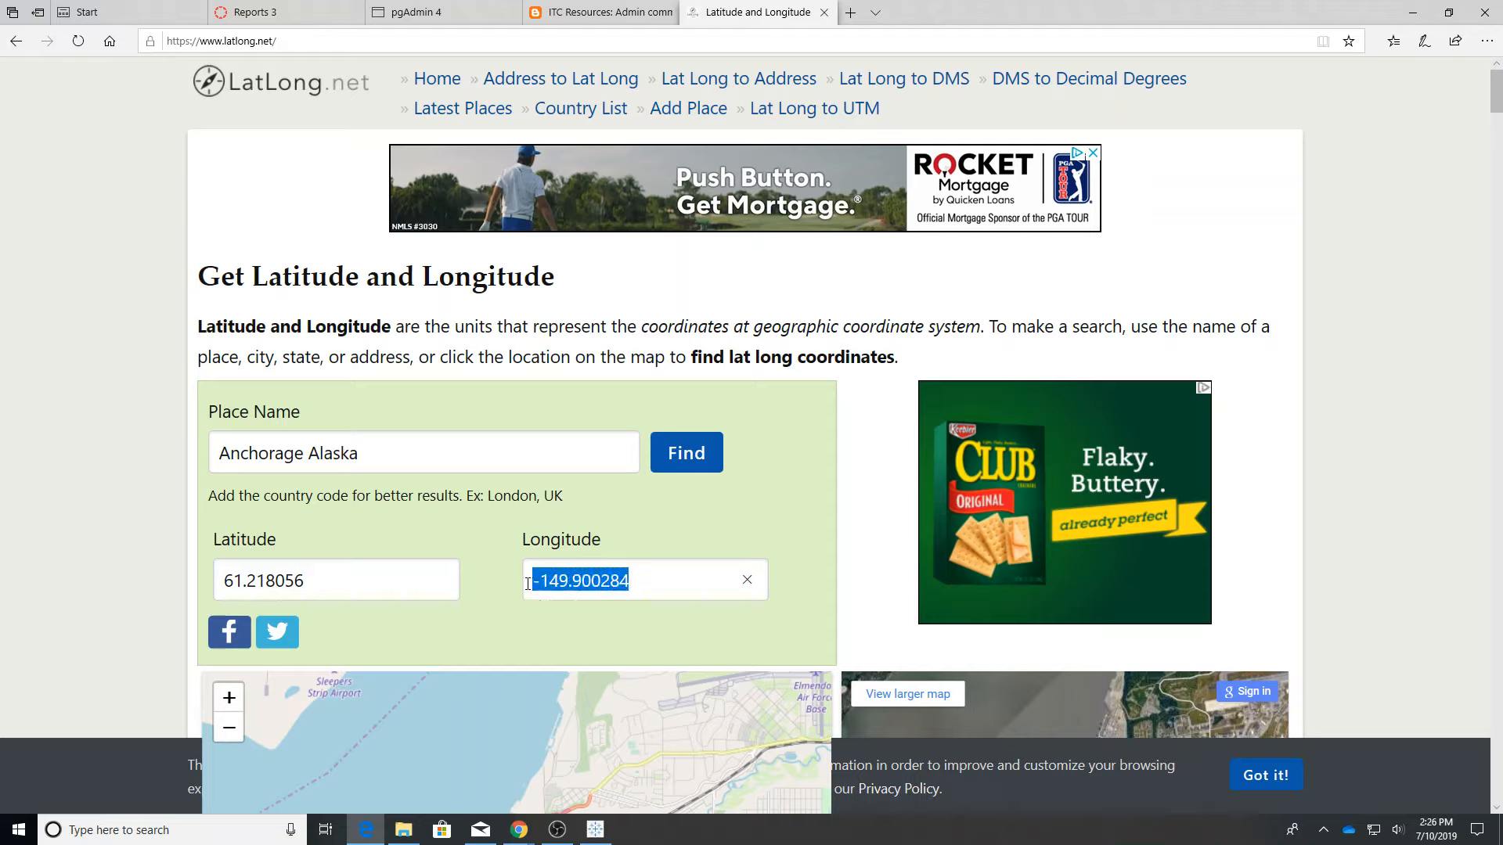
left_click(596, 830)
left_click(834, 385)
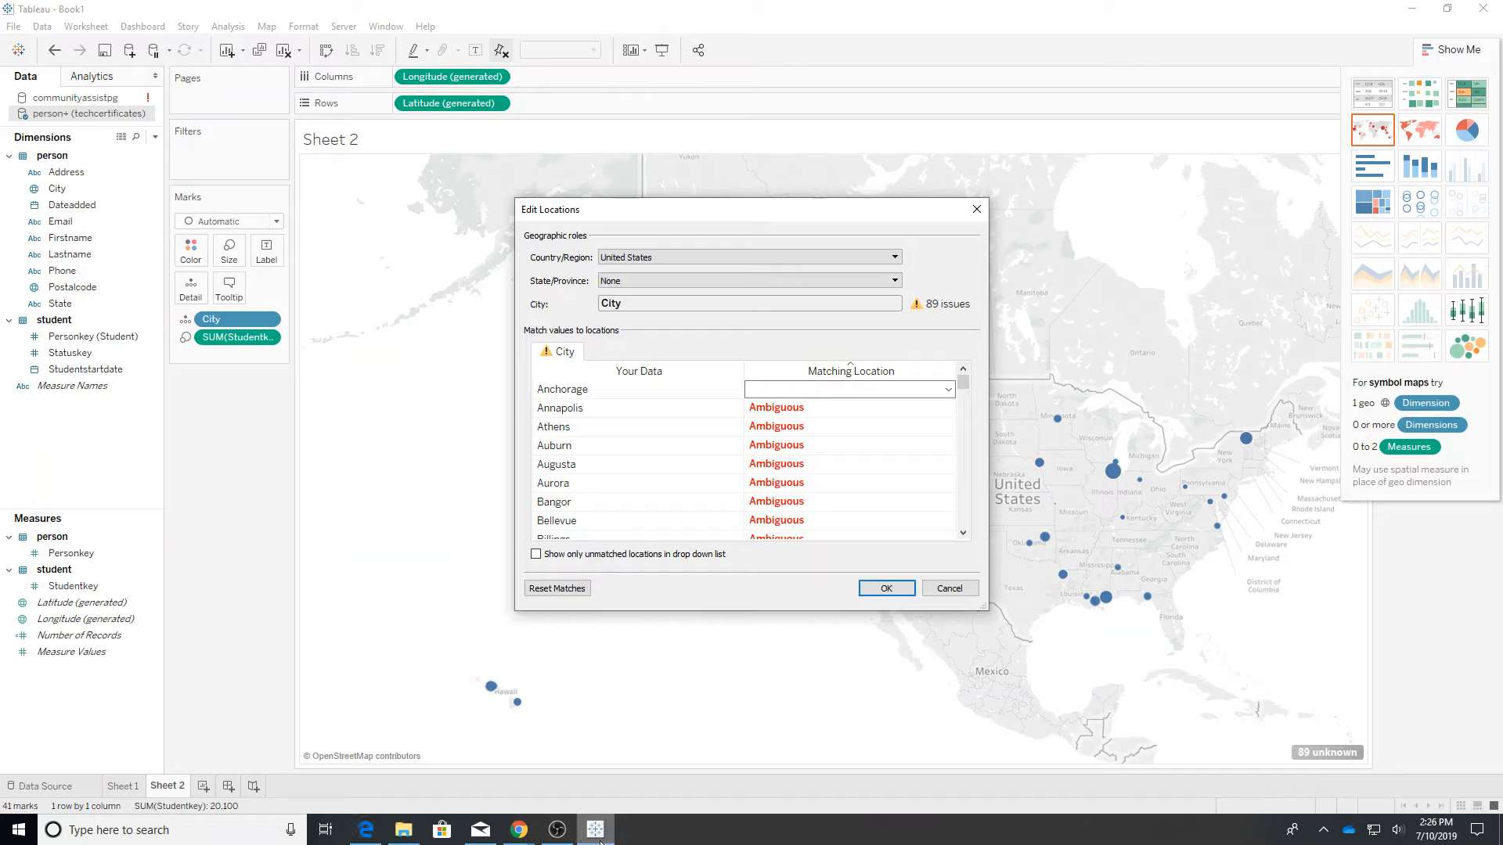
mouse_move(600, 841)
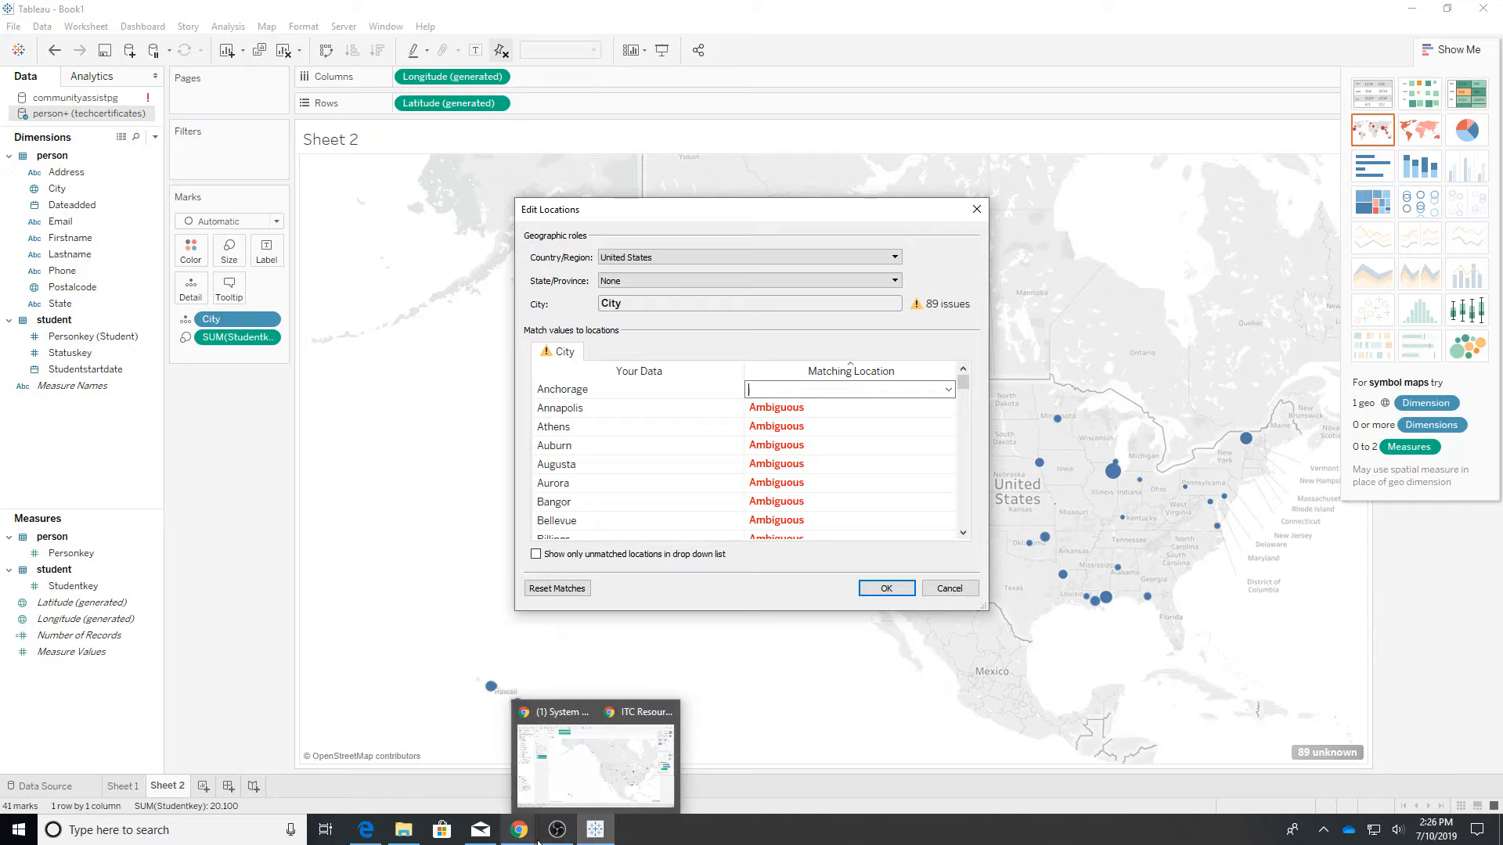
Step: Find Notepad through the Windows search and open a blank document
left_click(245, 839)
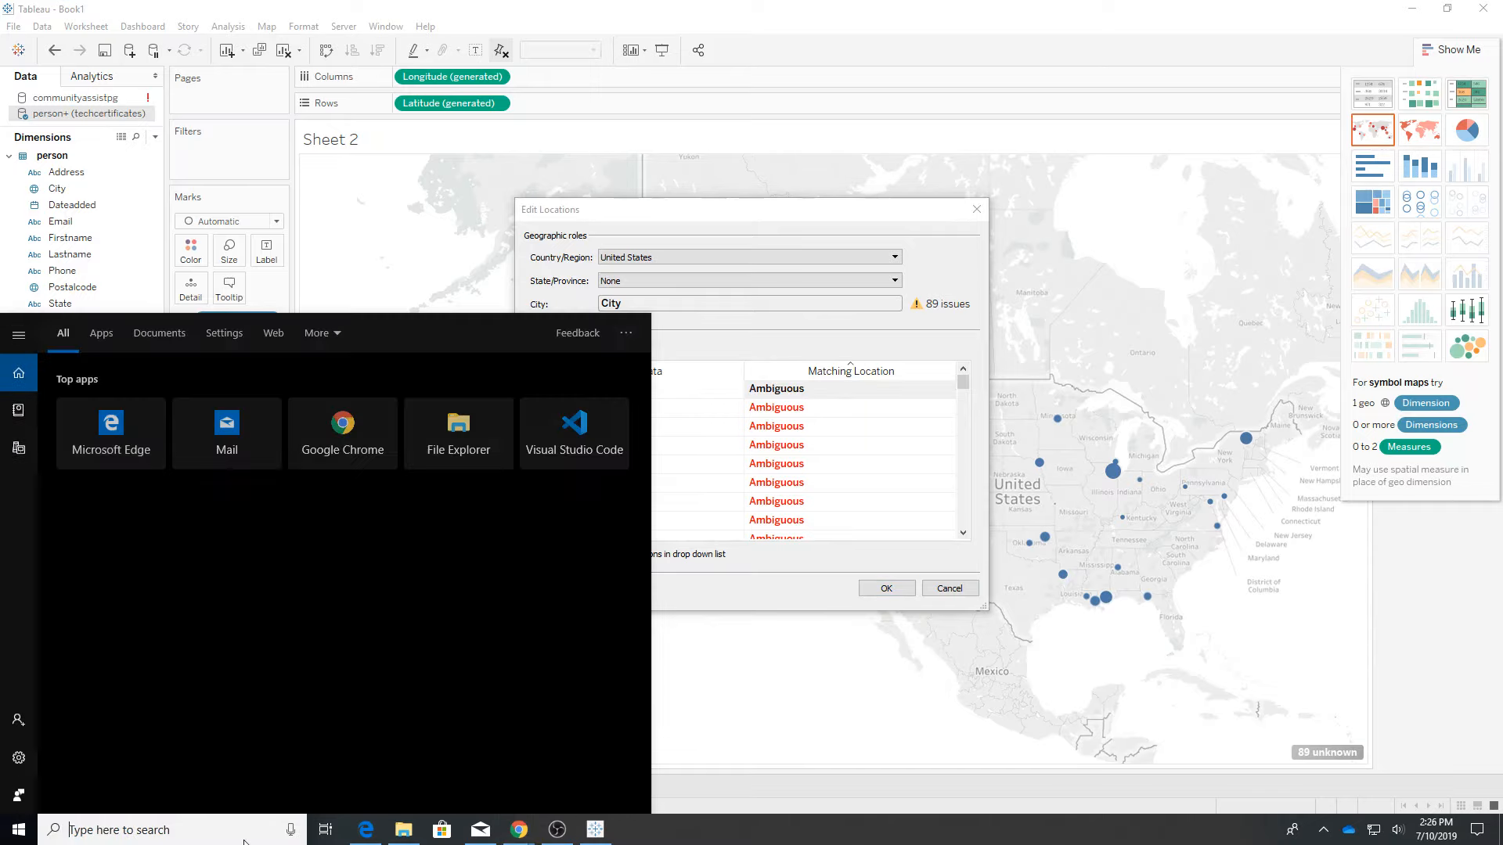
type("nte")
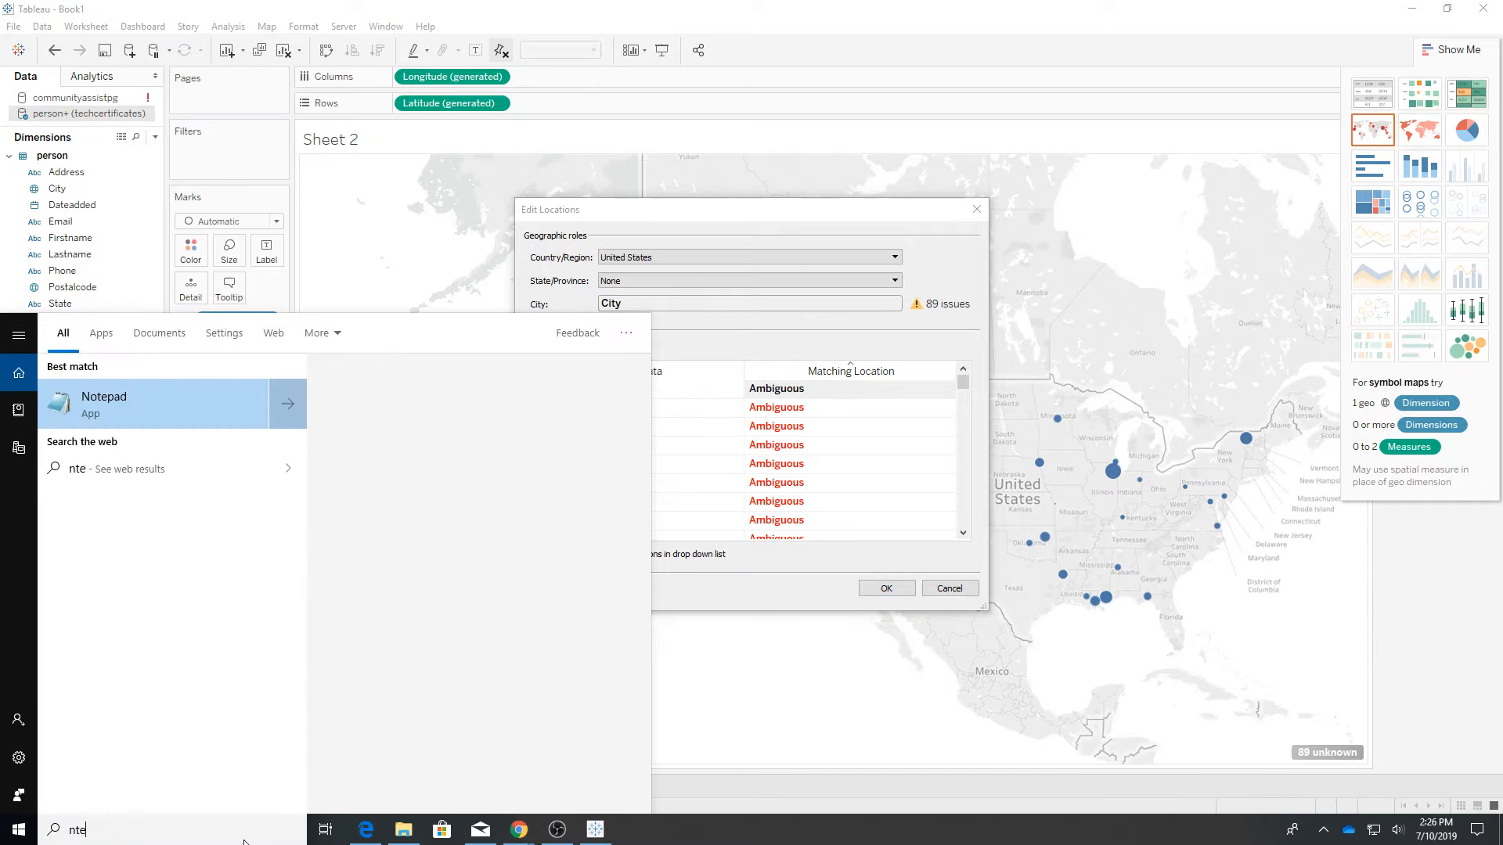
key("BackSpace")
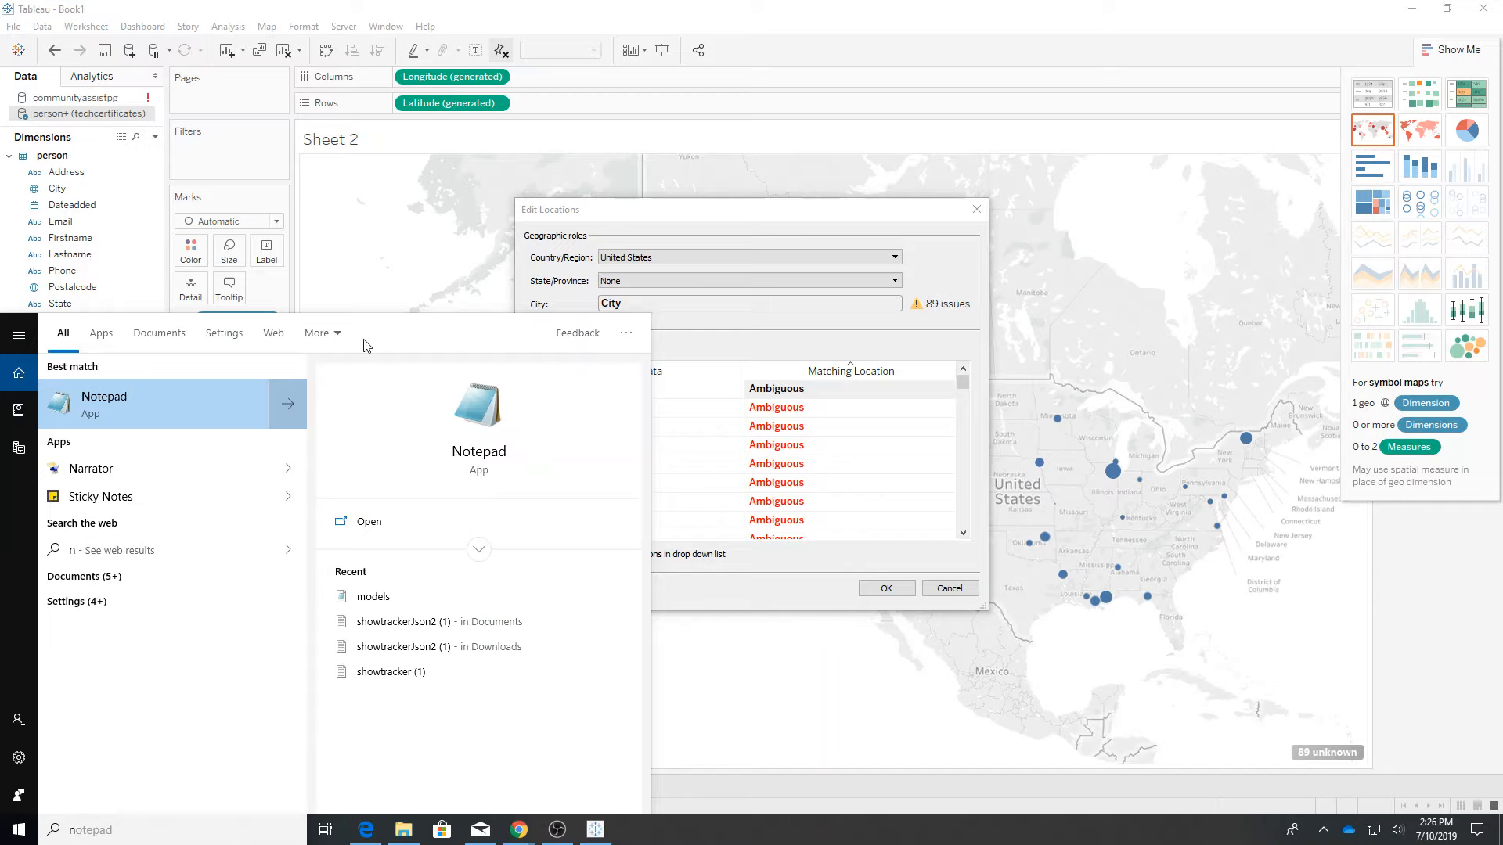
left_click(173, 403)
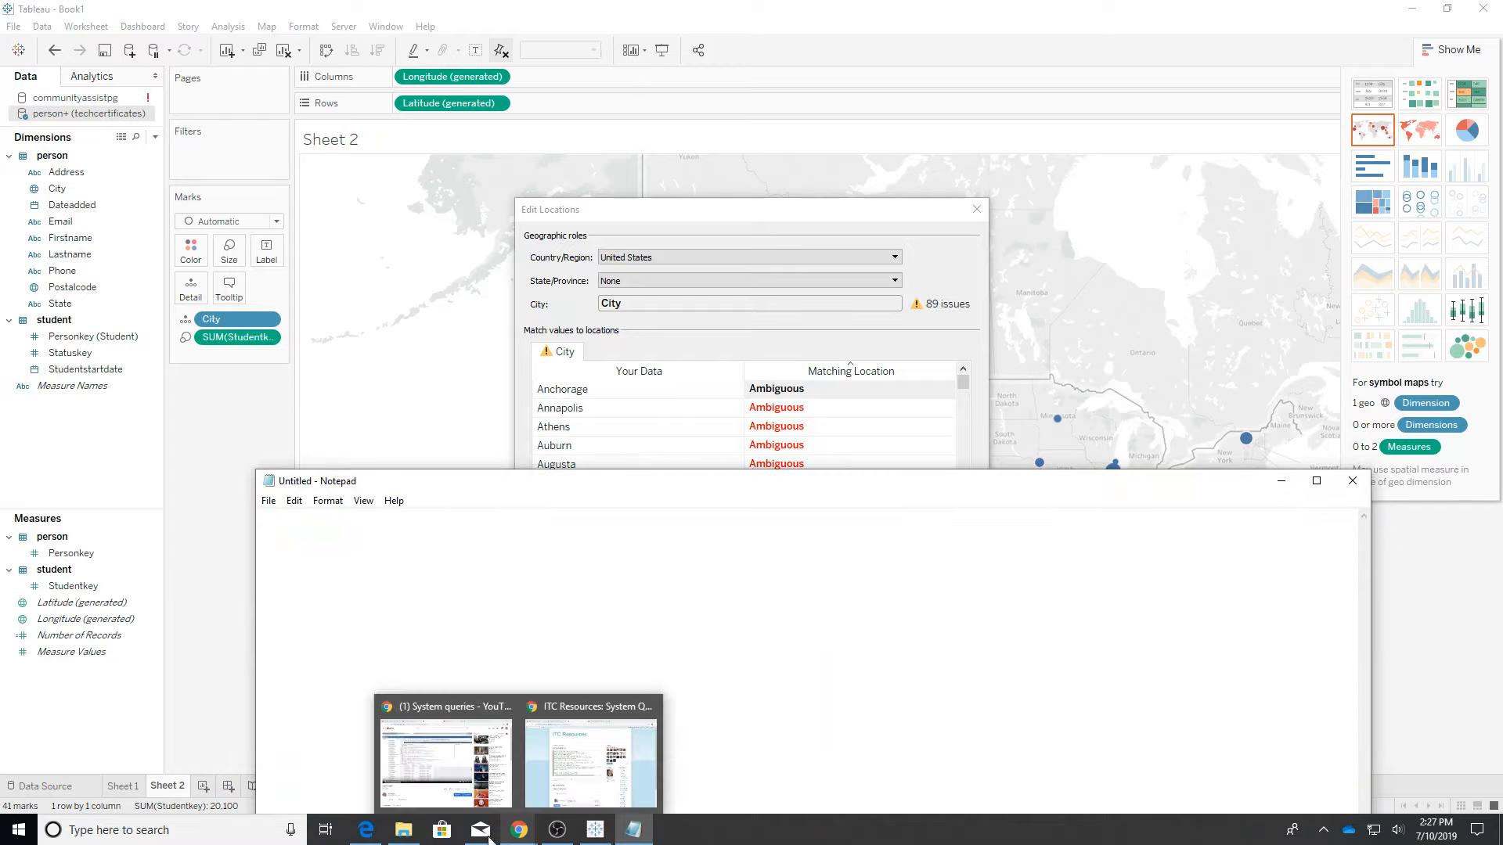
Step: Copy Anchorage's latitude 61.218056 from LatLong.net in Edge and paste it into the Notepad document
left_click(368, 836)
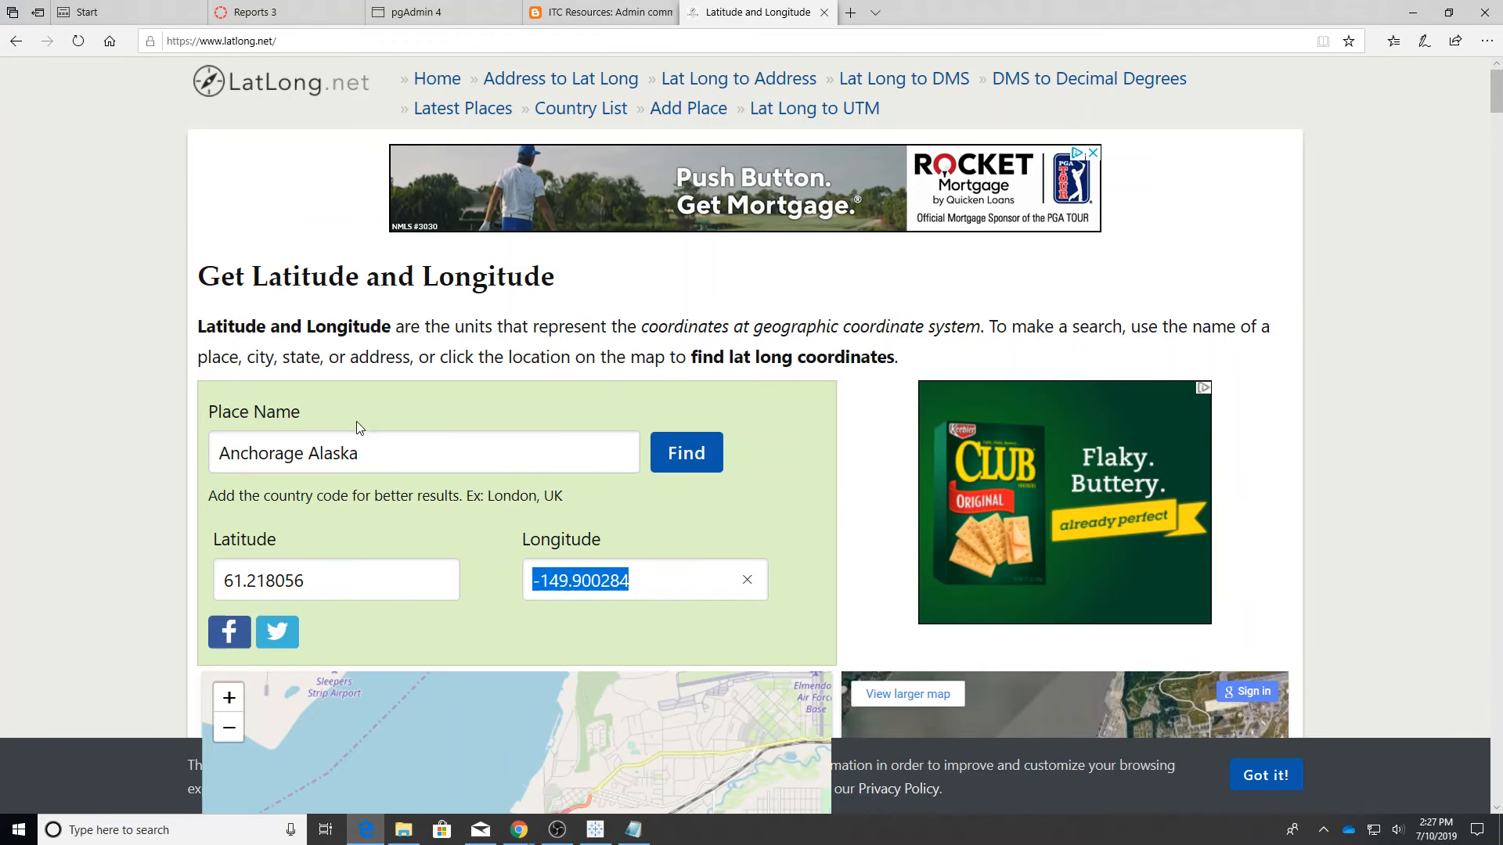
left_click_drag(317, 581, 213, 569)
key("ctrl+c")
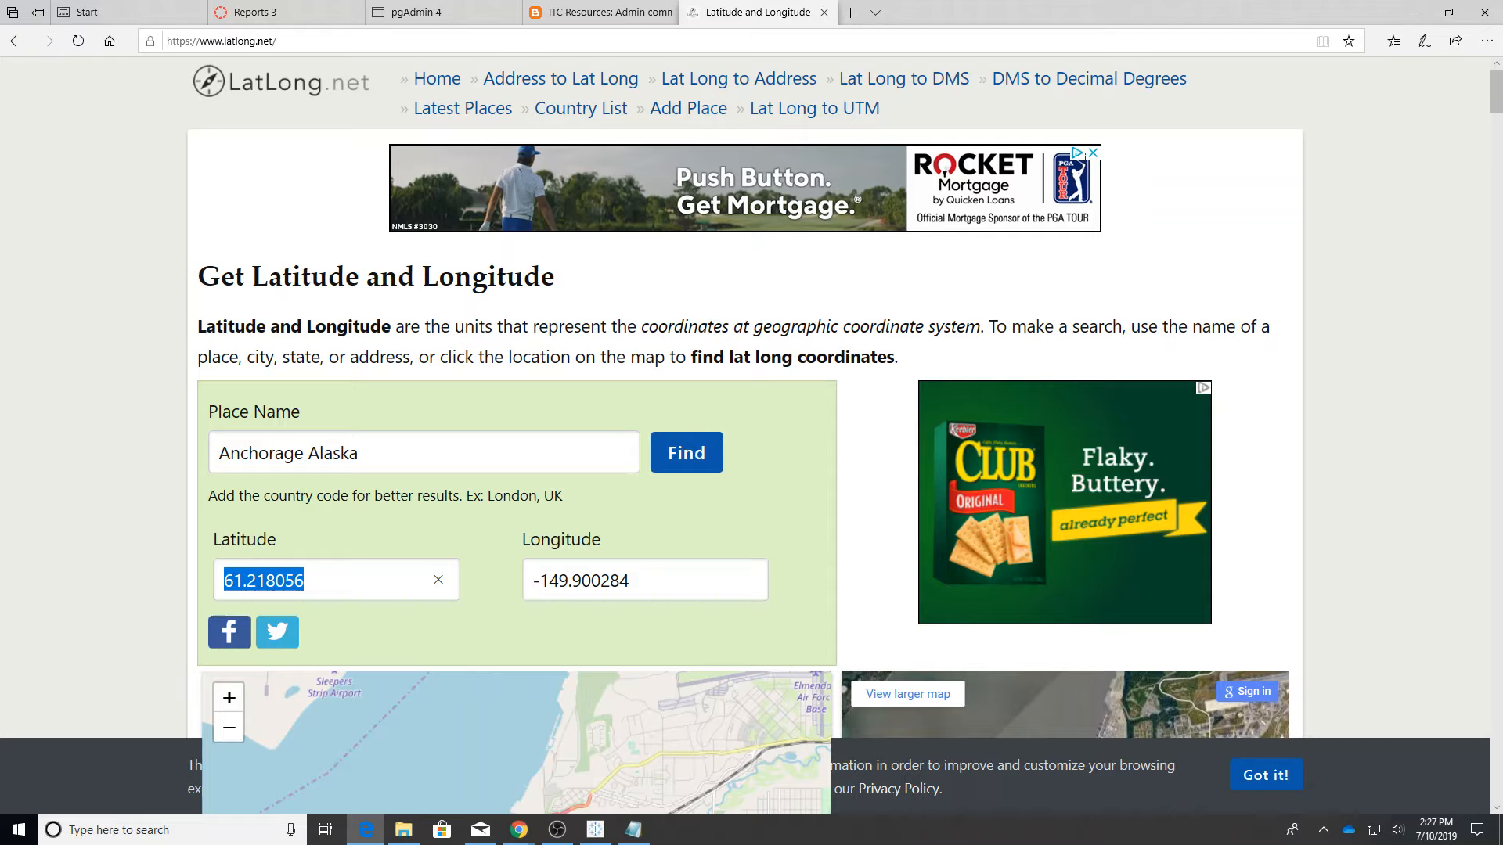
left_click(634, 830)
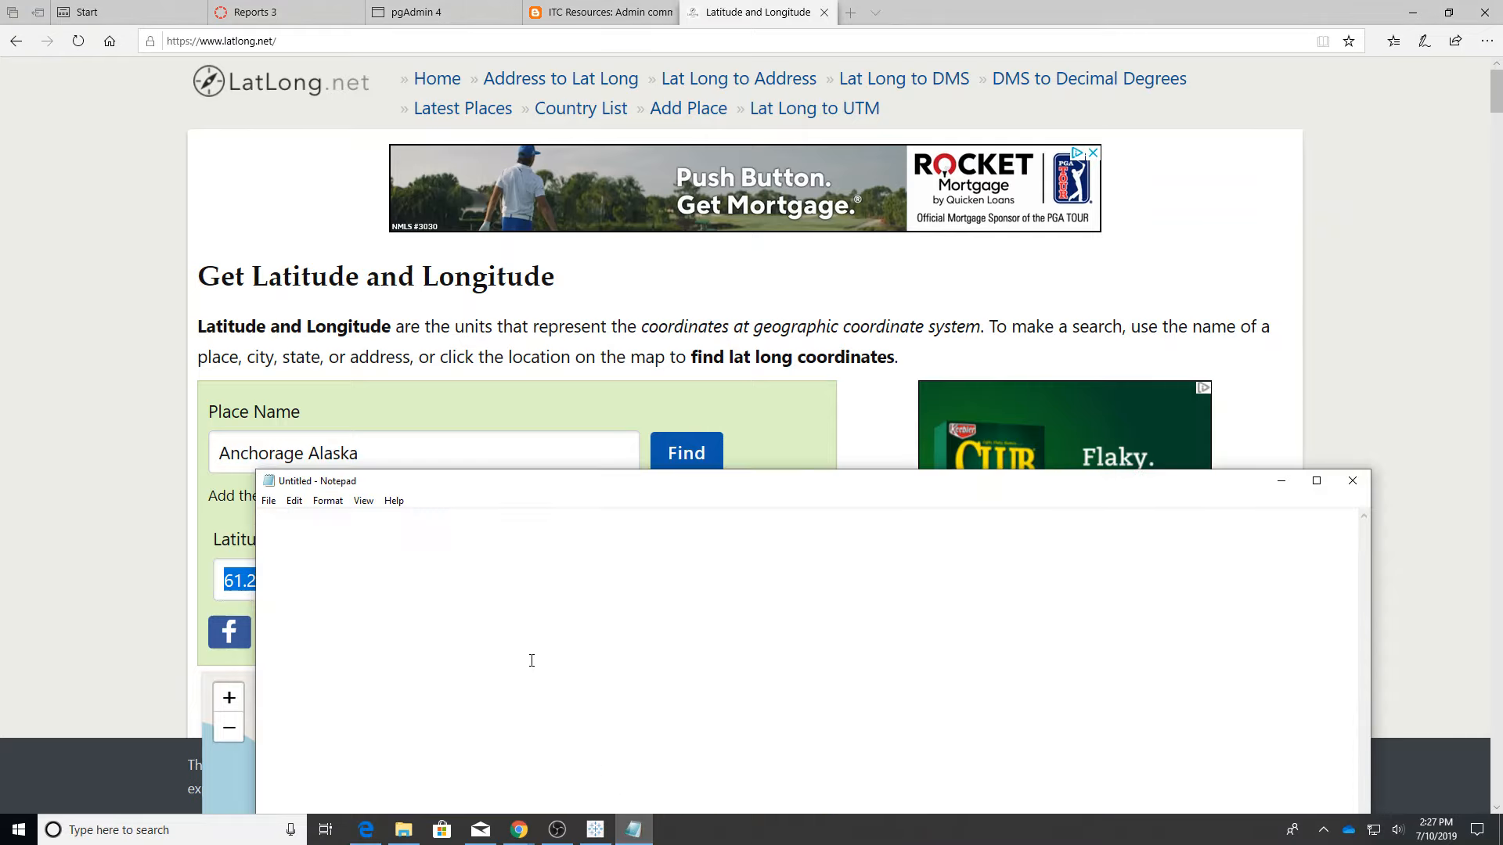
key("ctrl+v")
Step: Add Anchorage's longitude -149.900284 from LatLong.net after the latitude in Notepad, separated by a space, and copy the coordinate pair
left_click(569, 450)
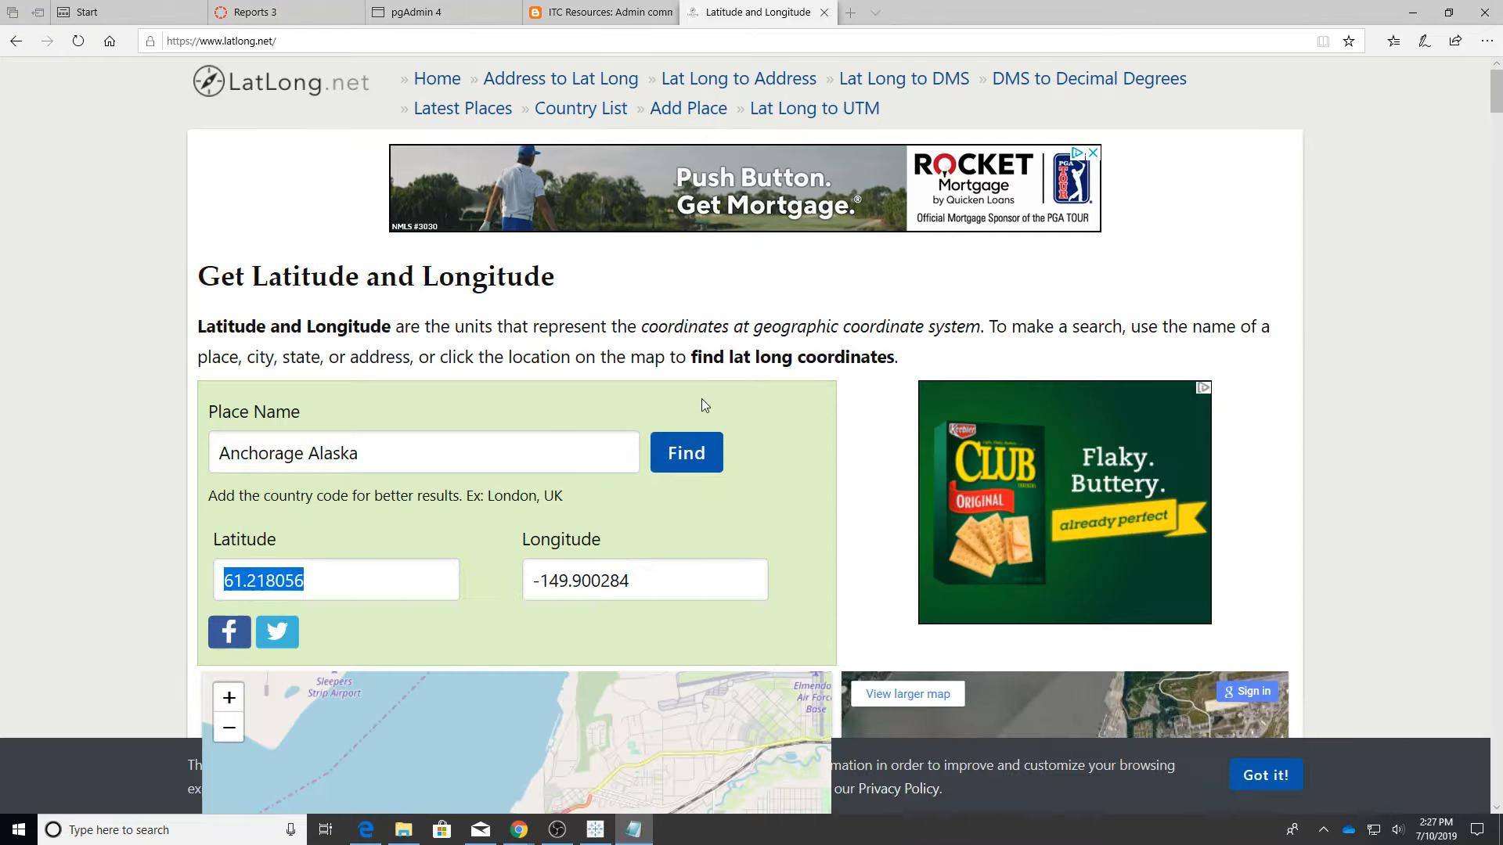
left_click_drag(638, 581, 527, 587)
key("ctrl+c")
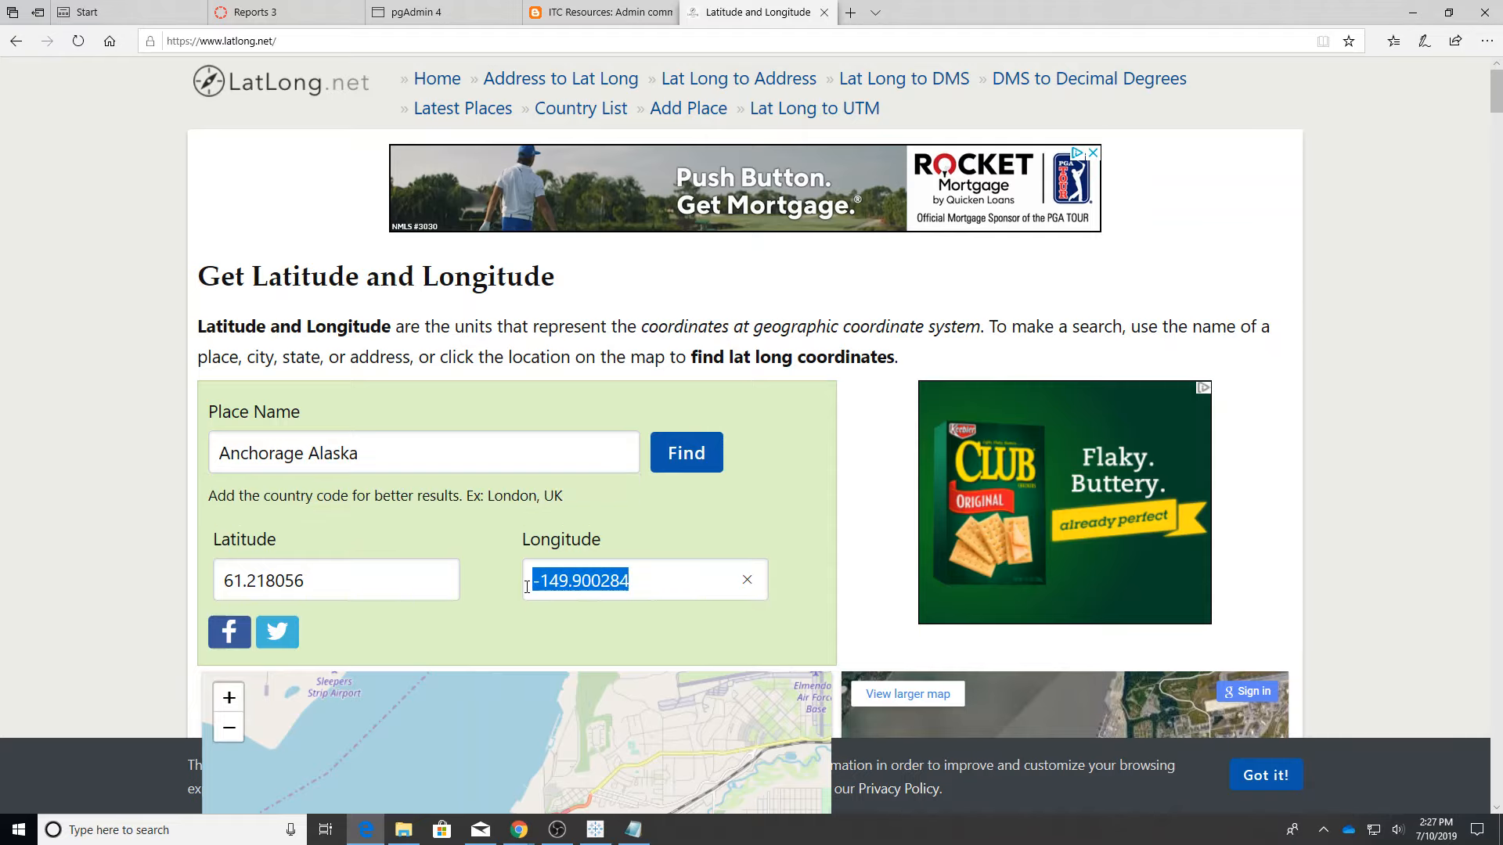
left_click(633, 830)
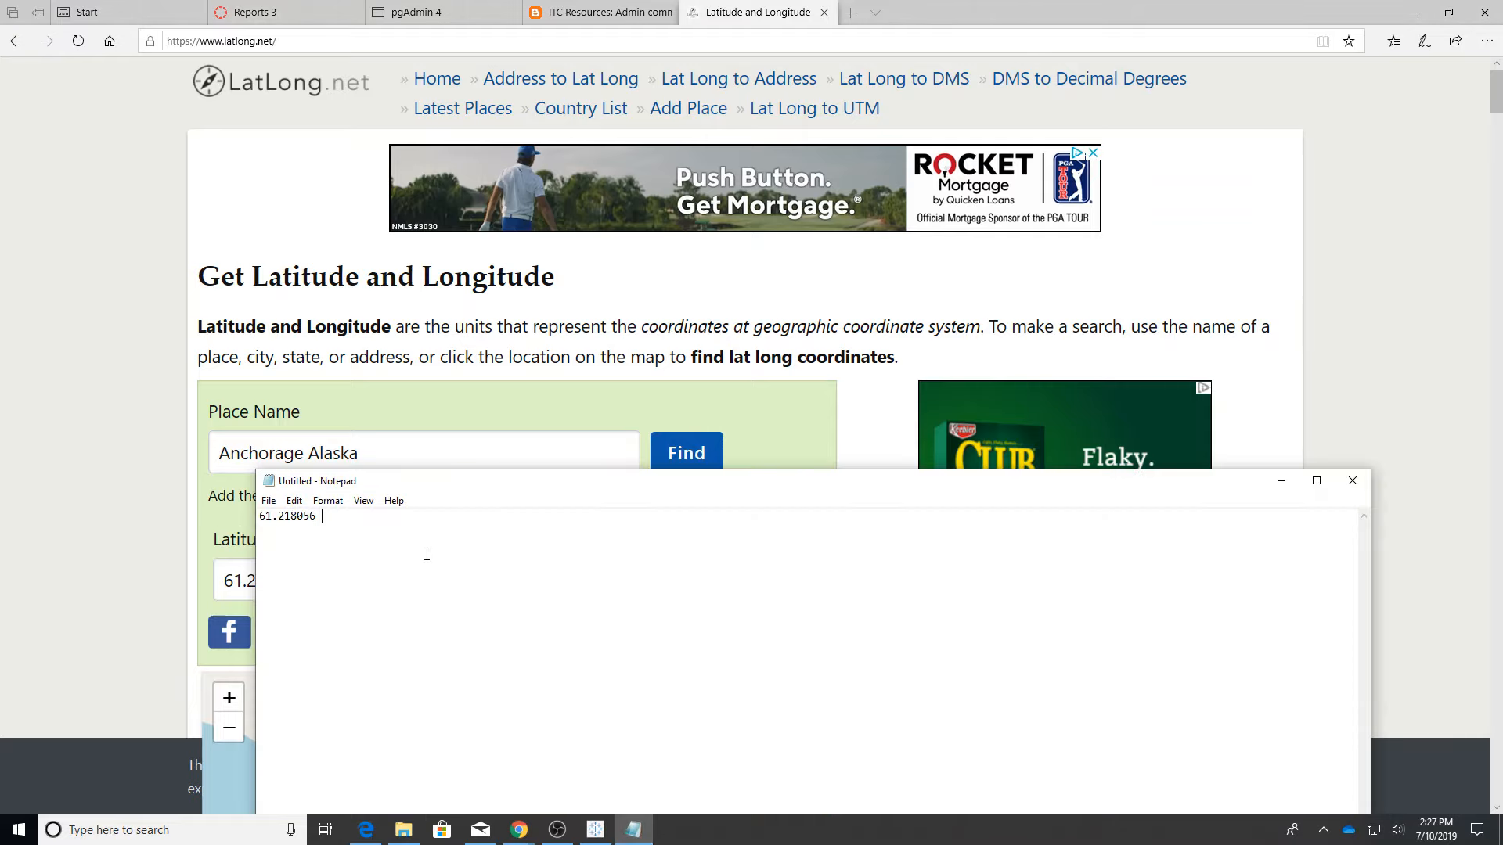
key("ctrl+v")
left_click_drag(421, 519, 260, 514)
key("ctrl+c")
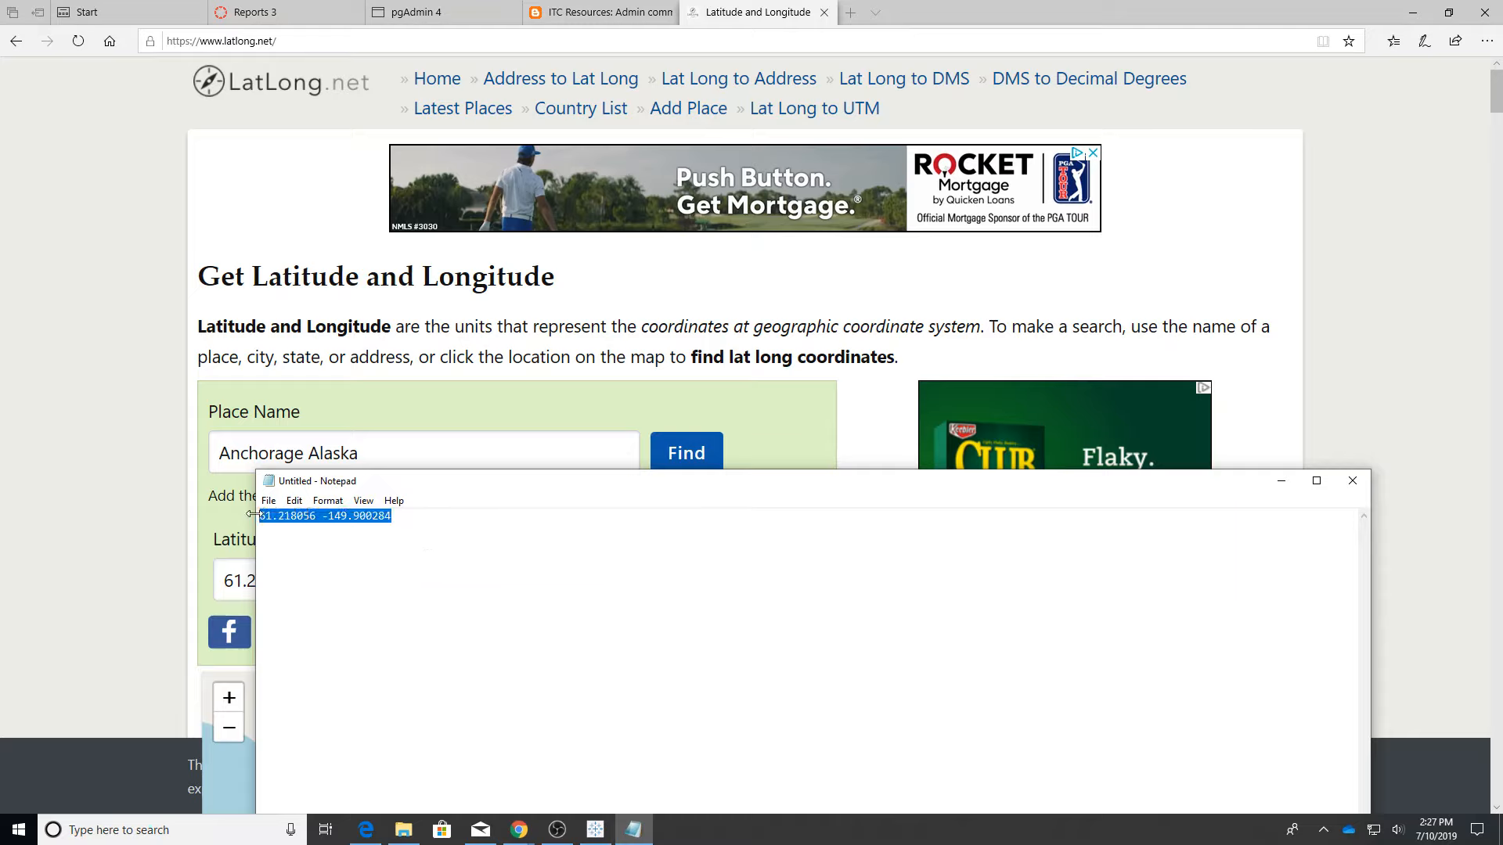
Step: Switch to Tableau and try to set Anchorage's matching location to the copied pair 61.218056 -149.900284
left_click(597, 829)
left_click(842, 389)
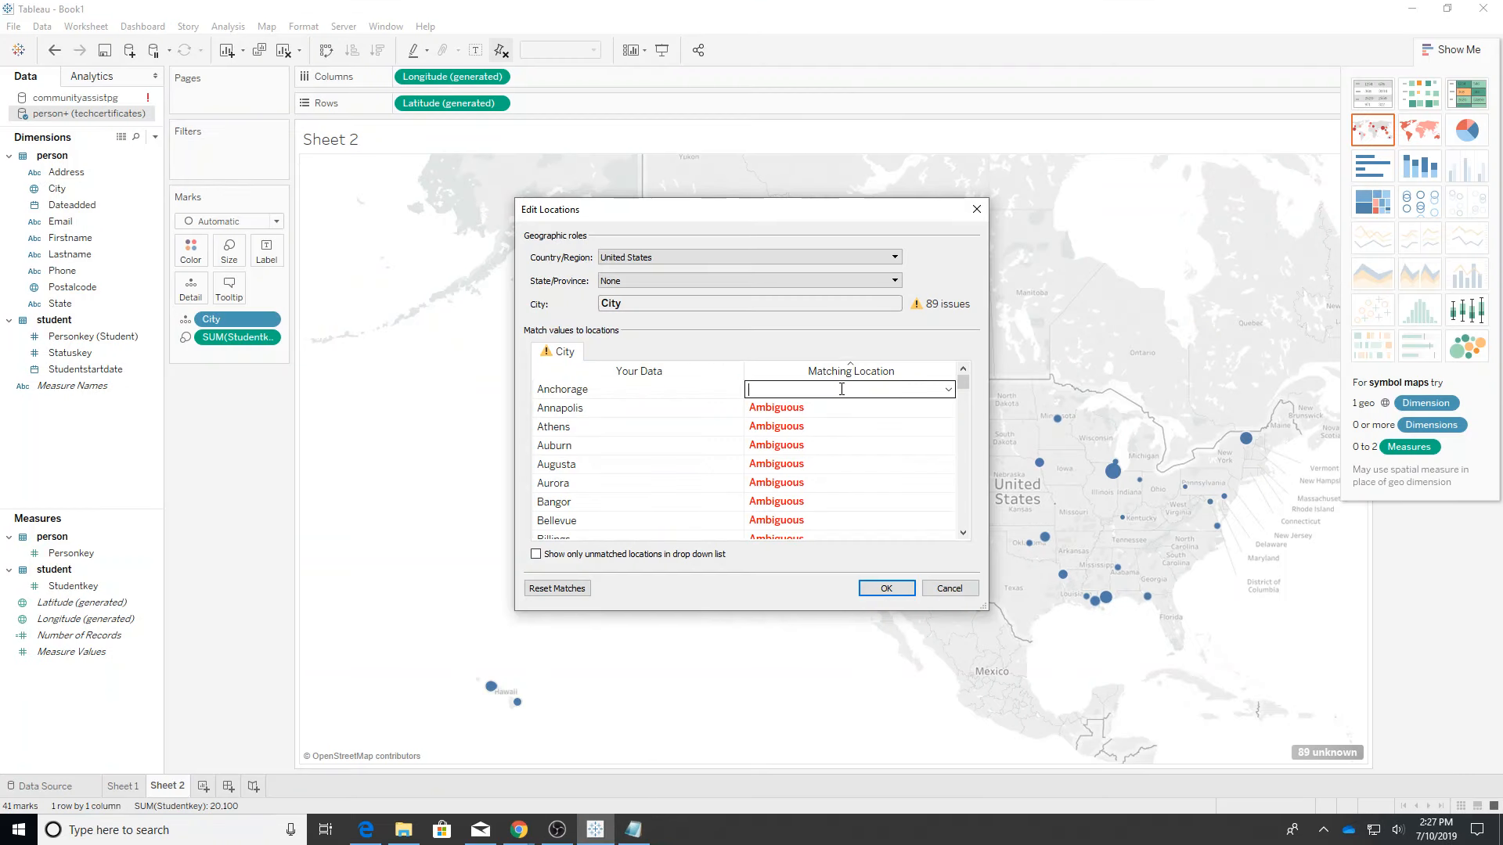
right_click(841, 389)
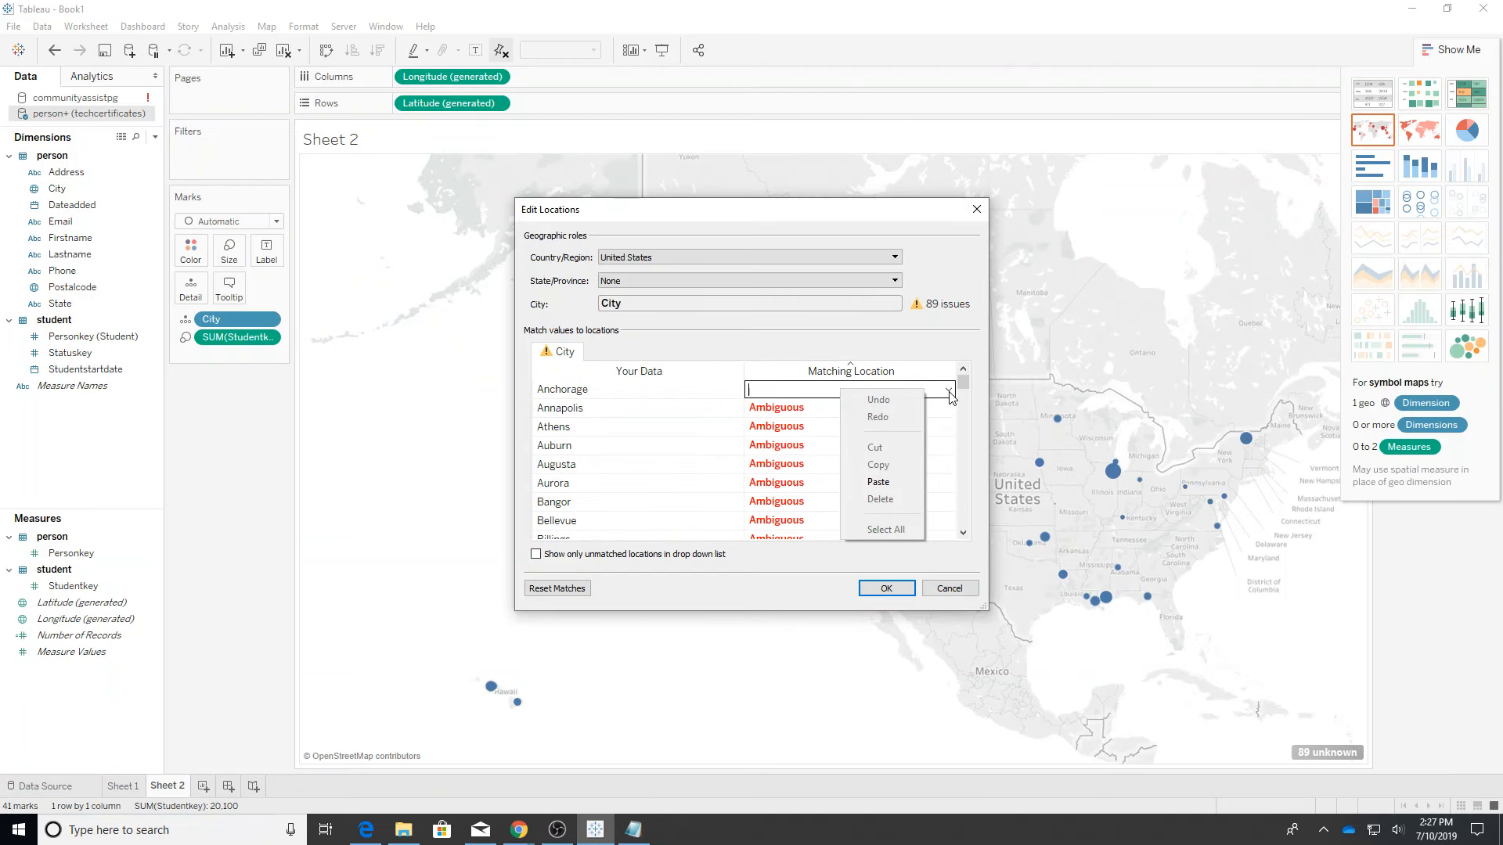
left_click(949, 391)
left_click(890, 389)
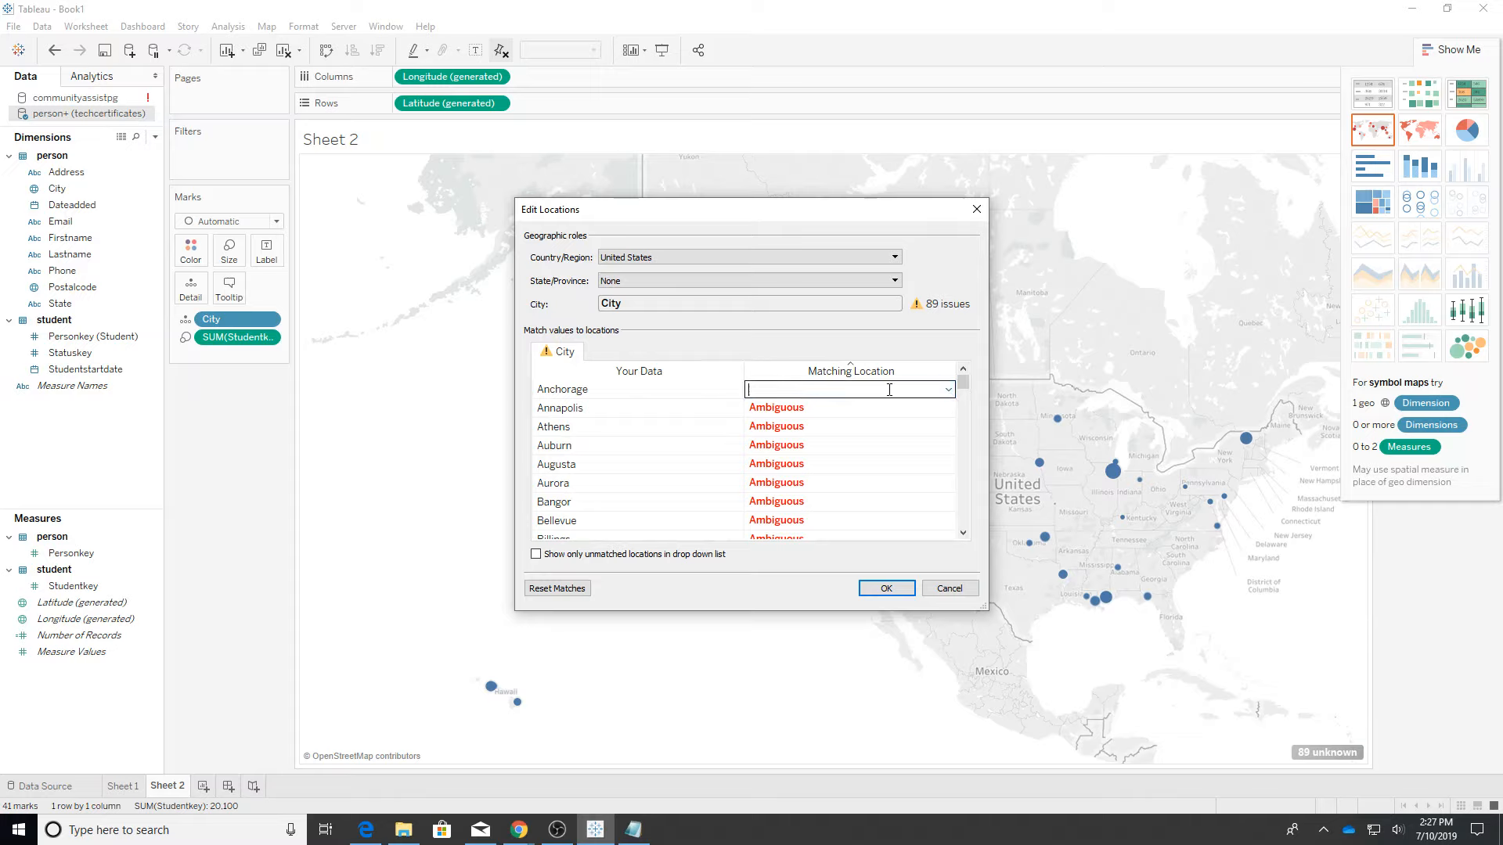
key("ctrl+v")
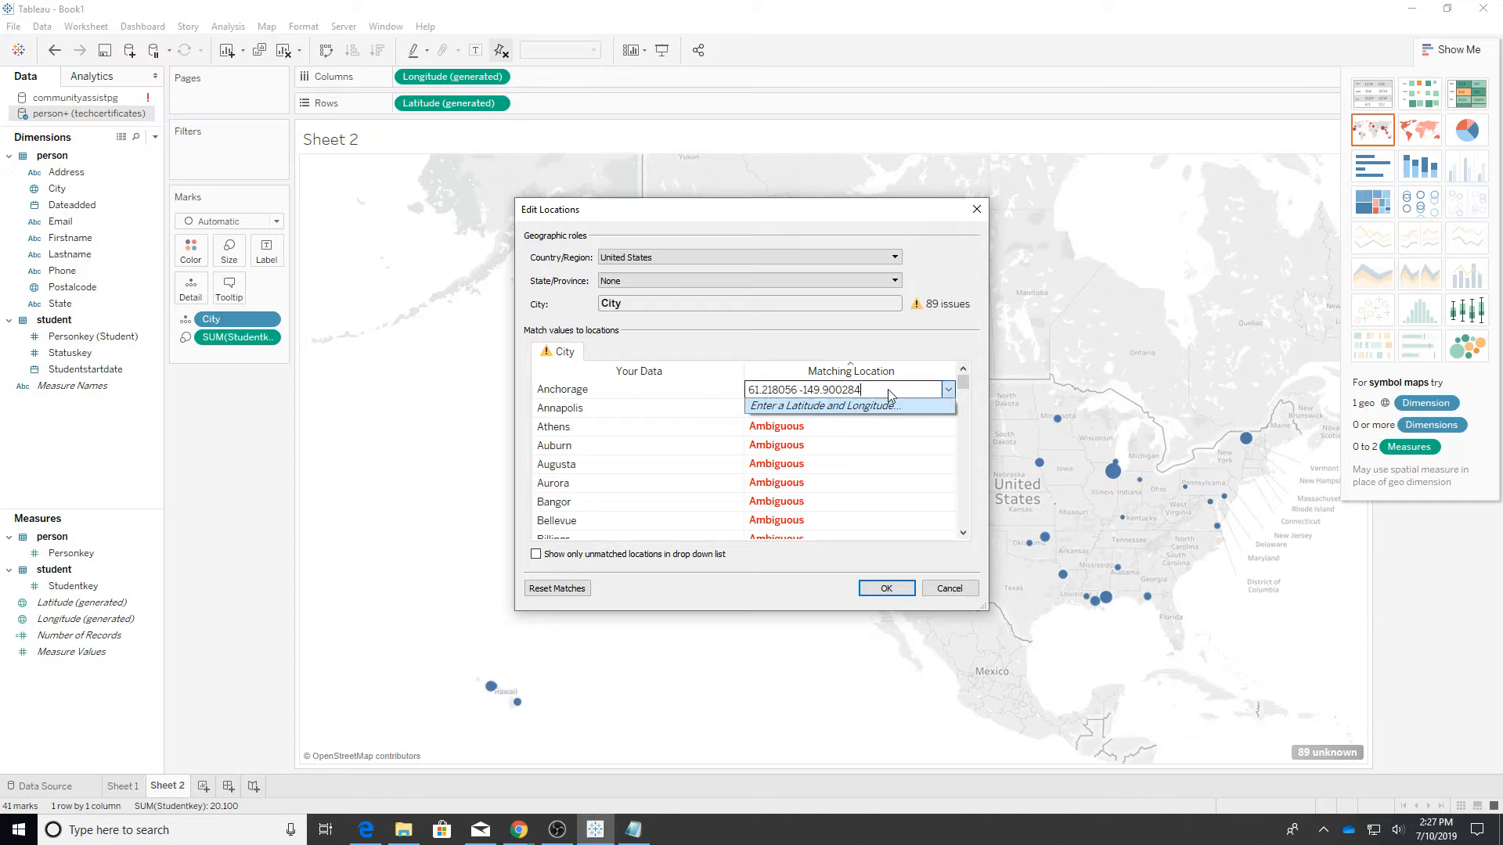
left_click(890, 589)
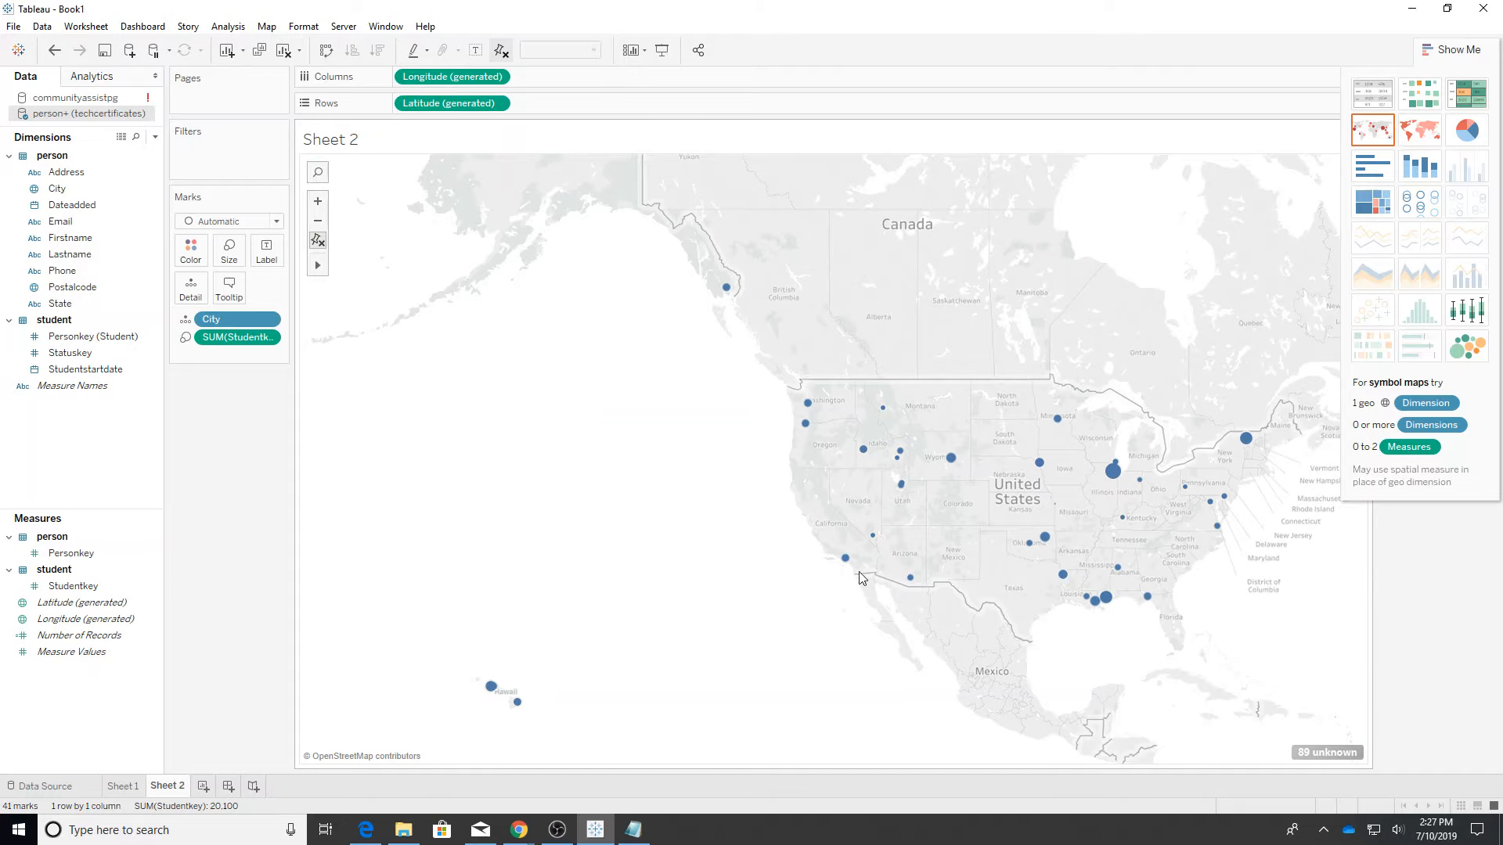
Step: Check the map for Anchorage, reopen the location editor from the unknown cities, and open Anchorage's latitude and longitude entry
scroll(668, 322, "up", 1)
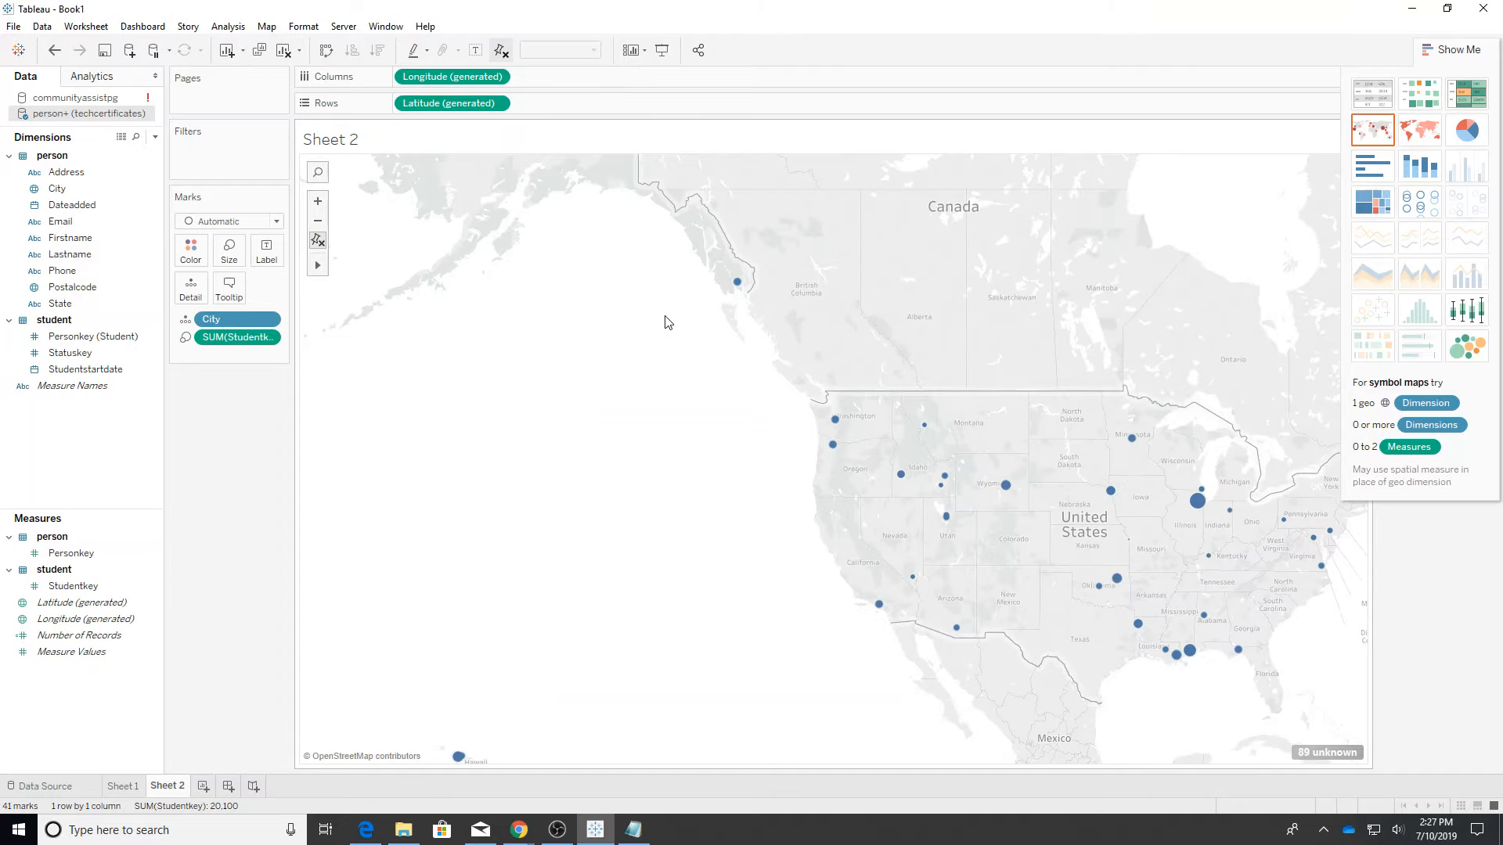
scroll(668, 322, "down", 1)
scroll(668, 322, "down", 2)
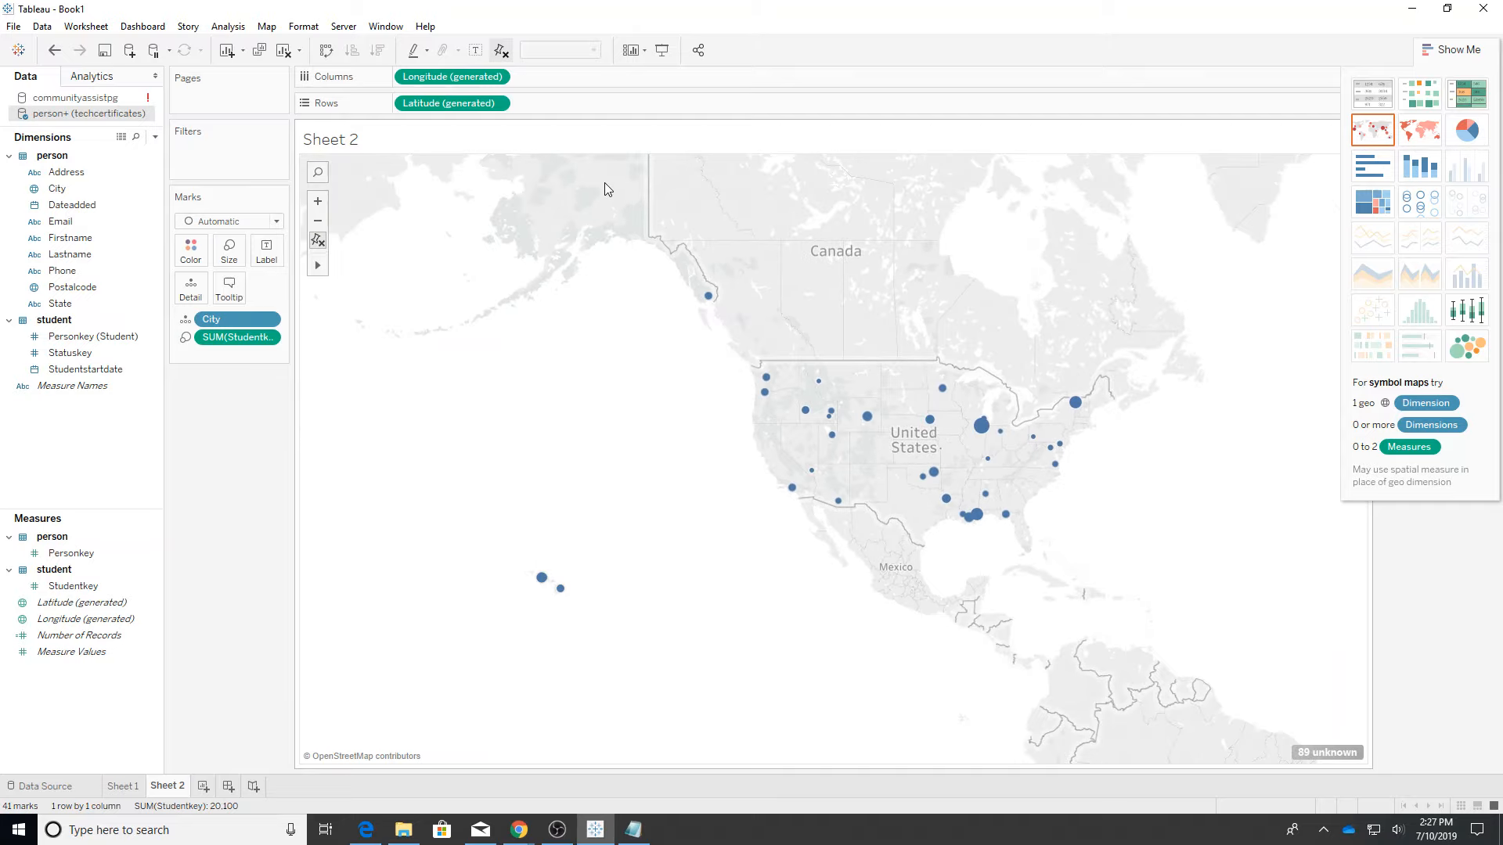
scroll(604, 188, "down", 2)
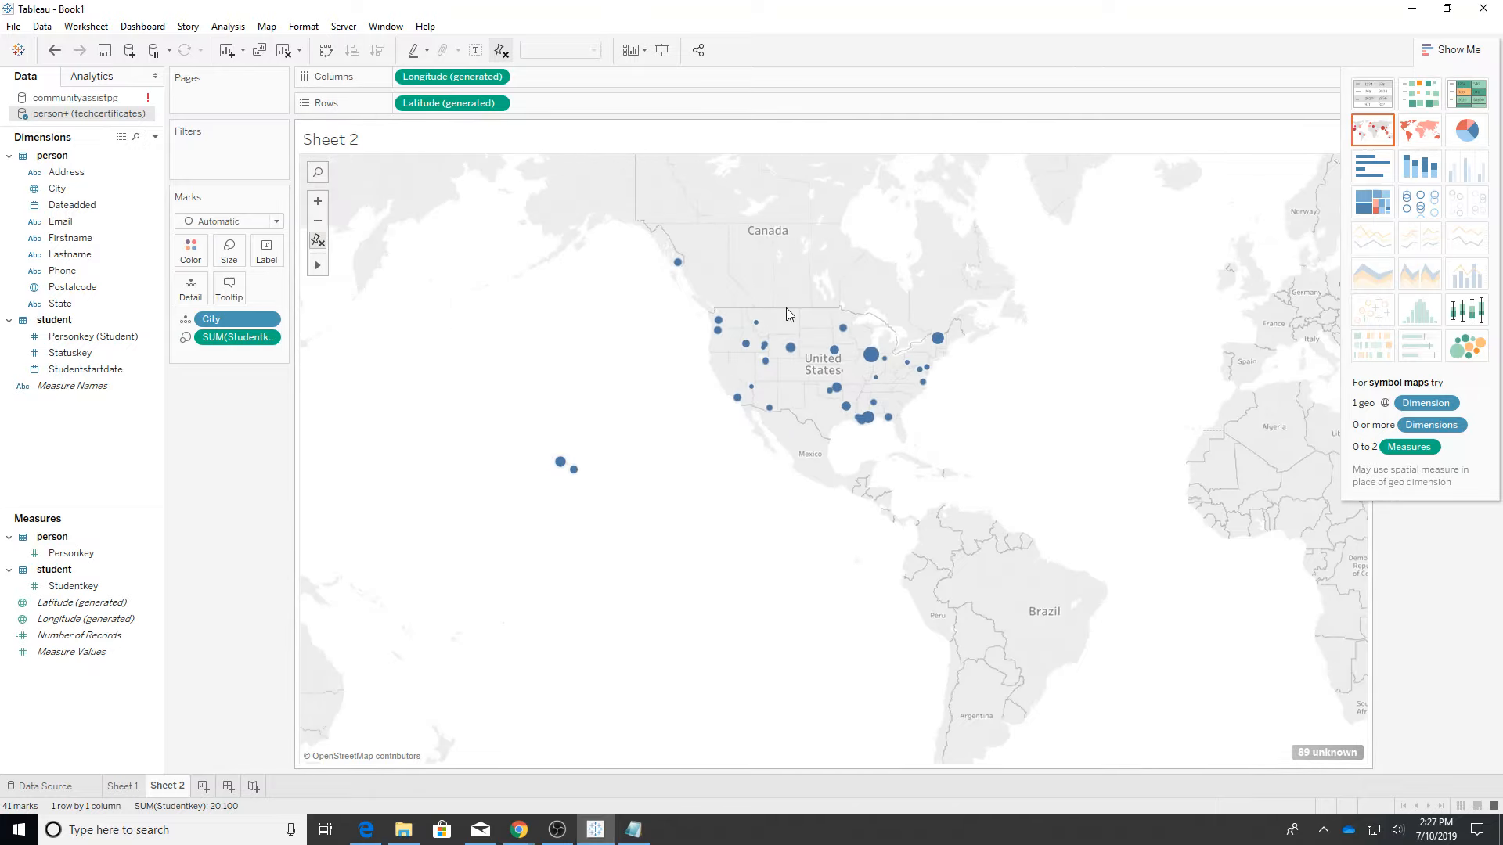
scroll(526, 371, "down", 1)
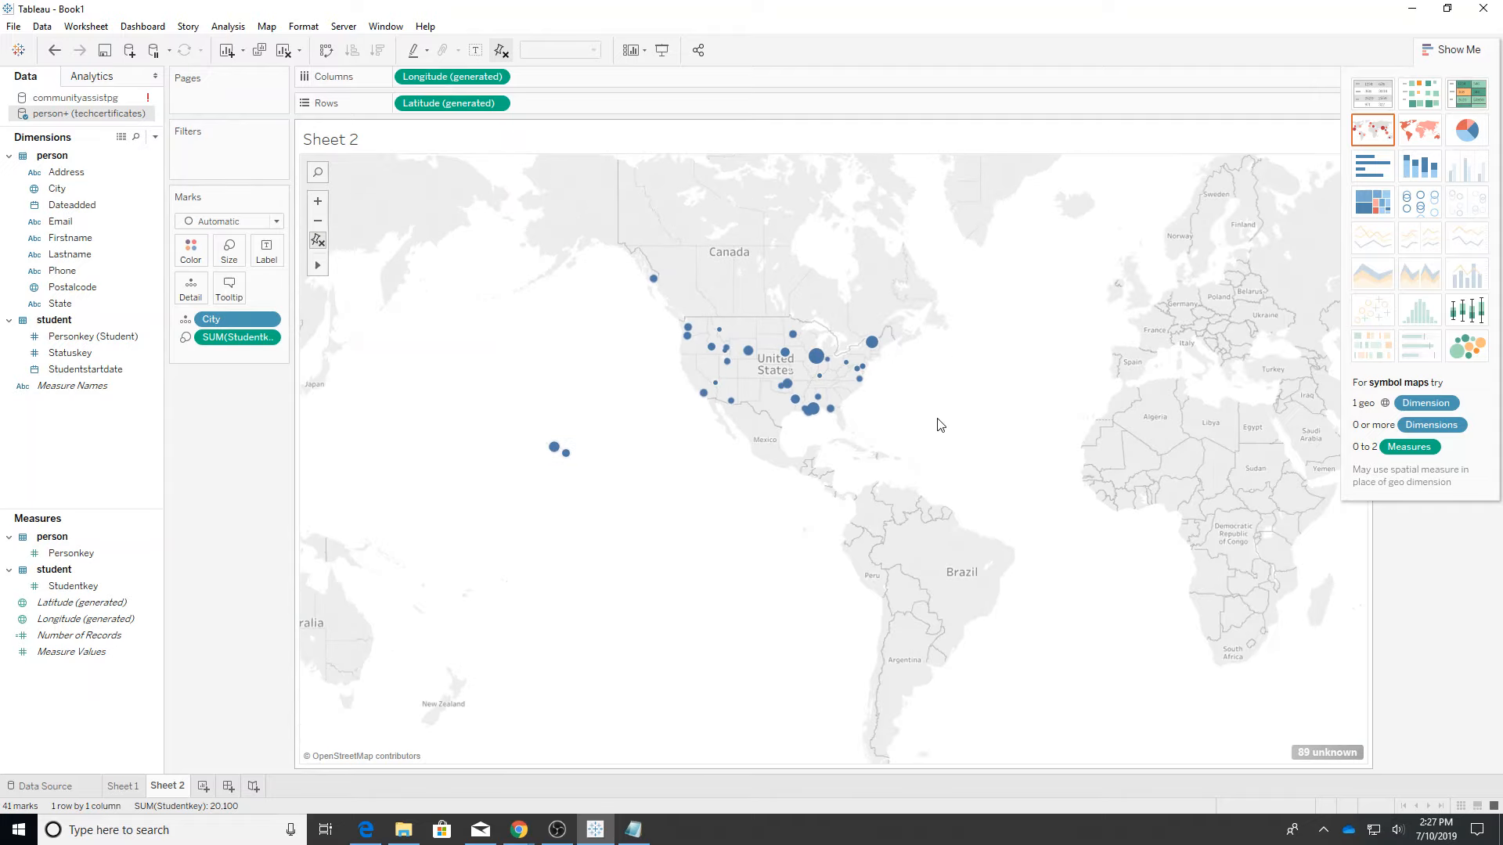
left_click(1326, 753)
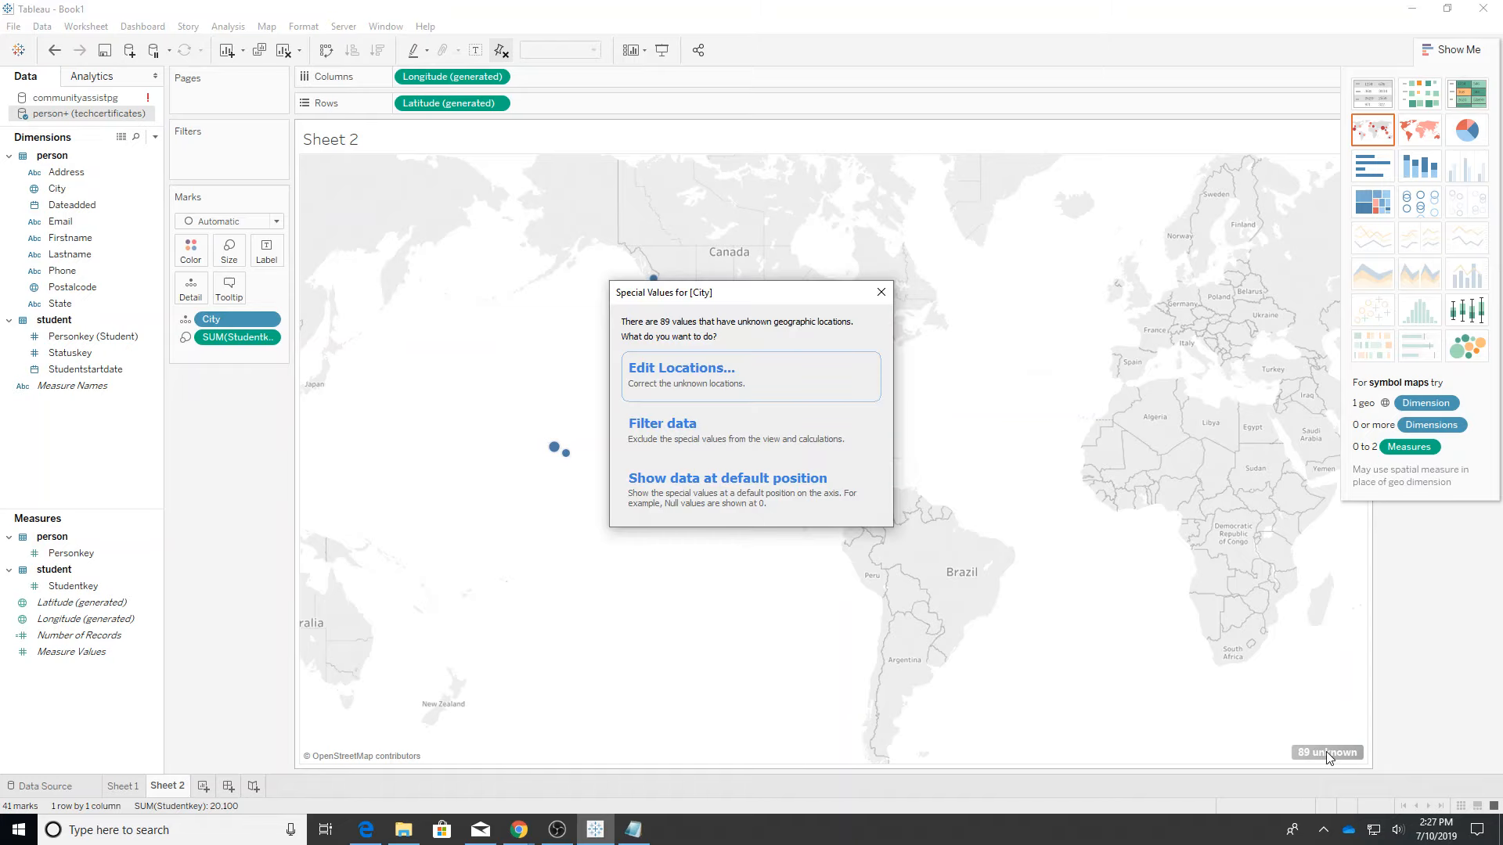
left_click(688, 385)
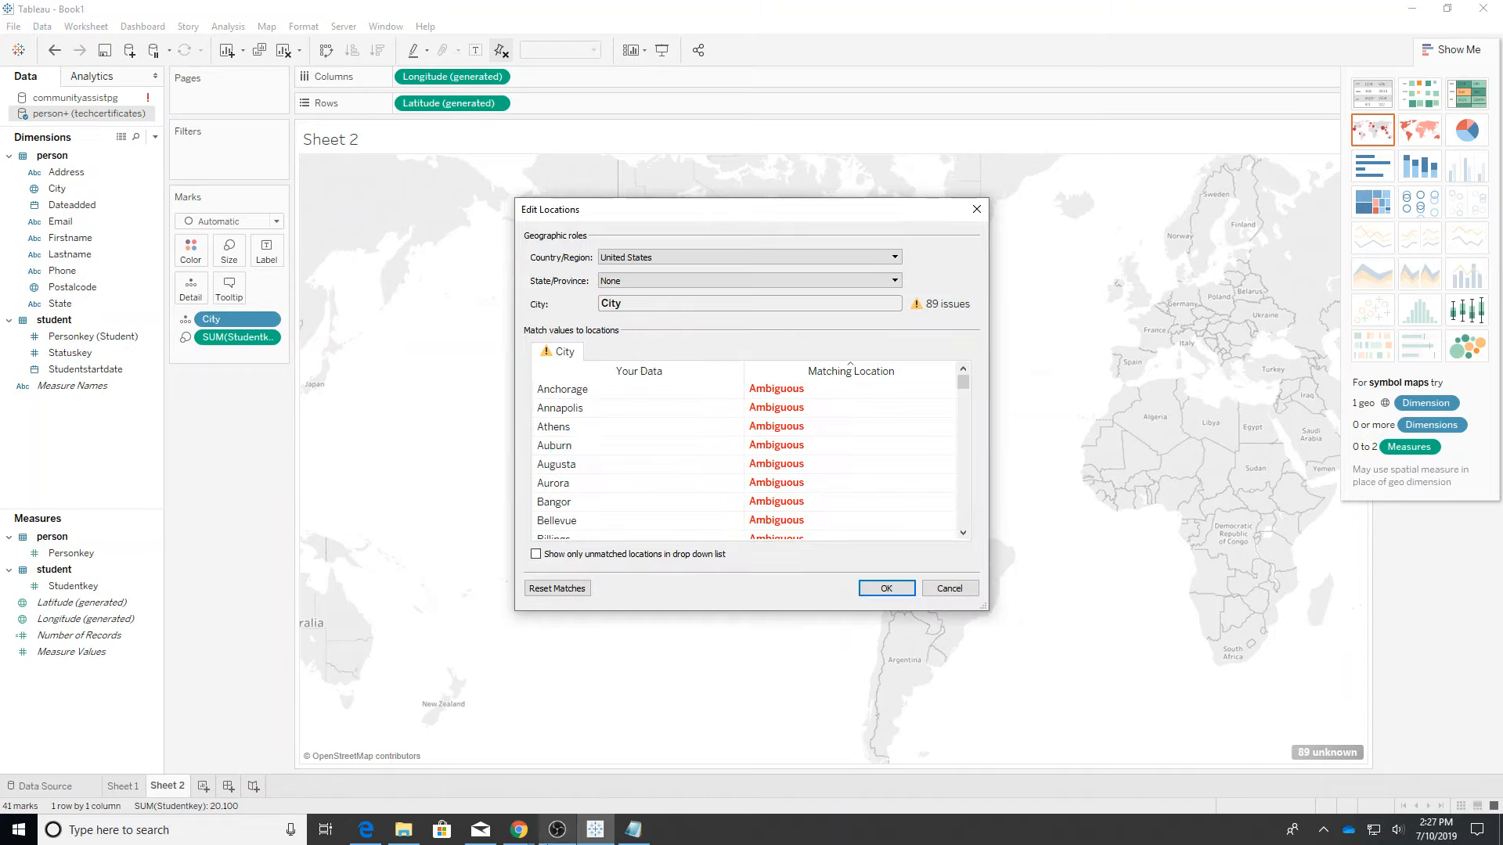
mouse_move(586, 838)
left_click(633, 829)
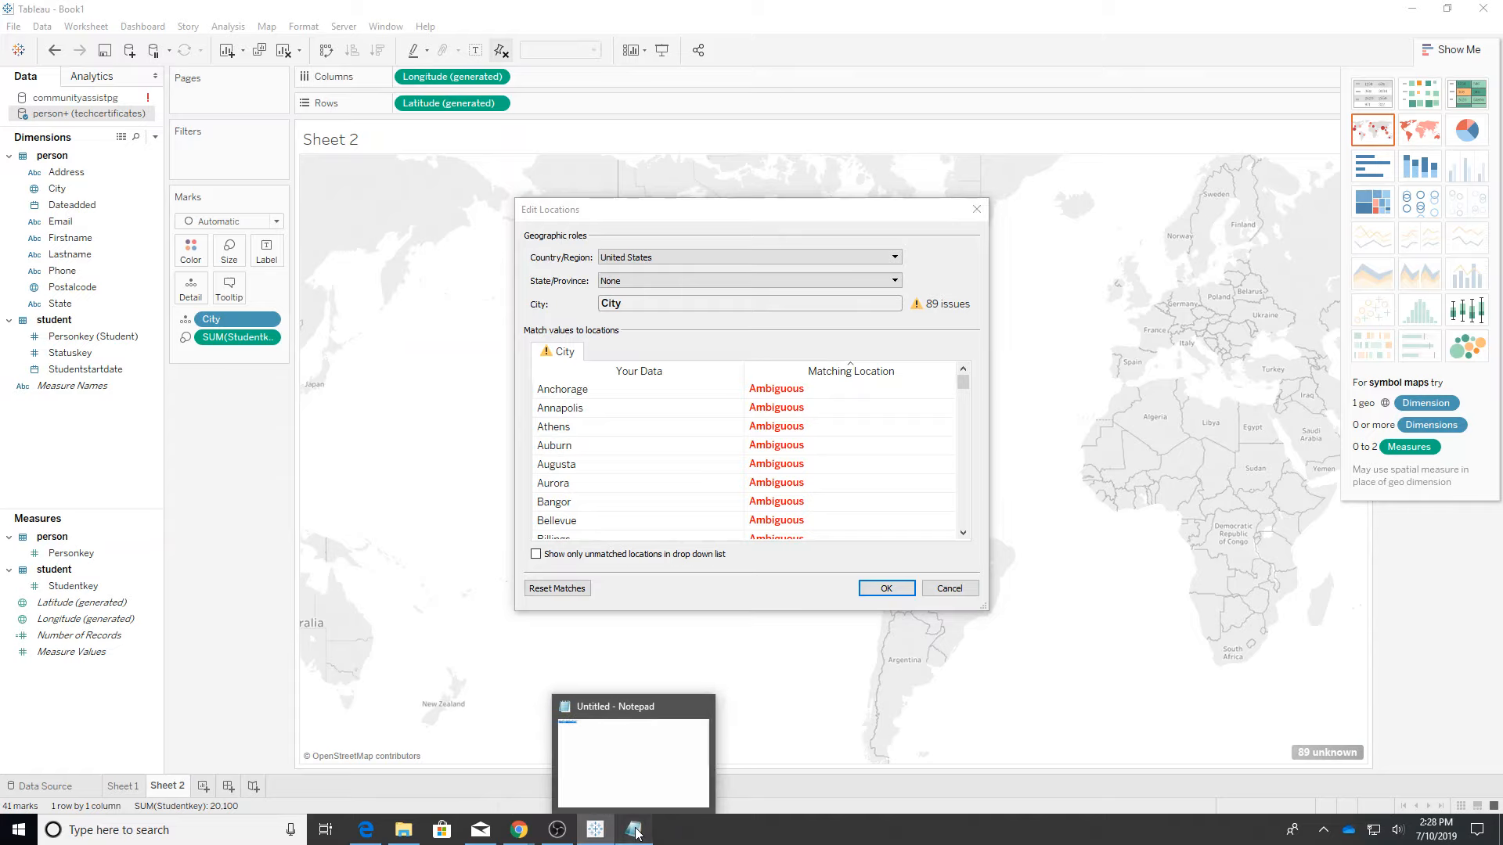
left_click(392, 517)
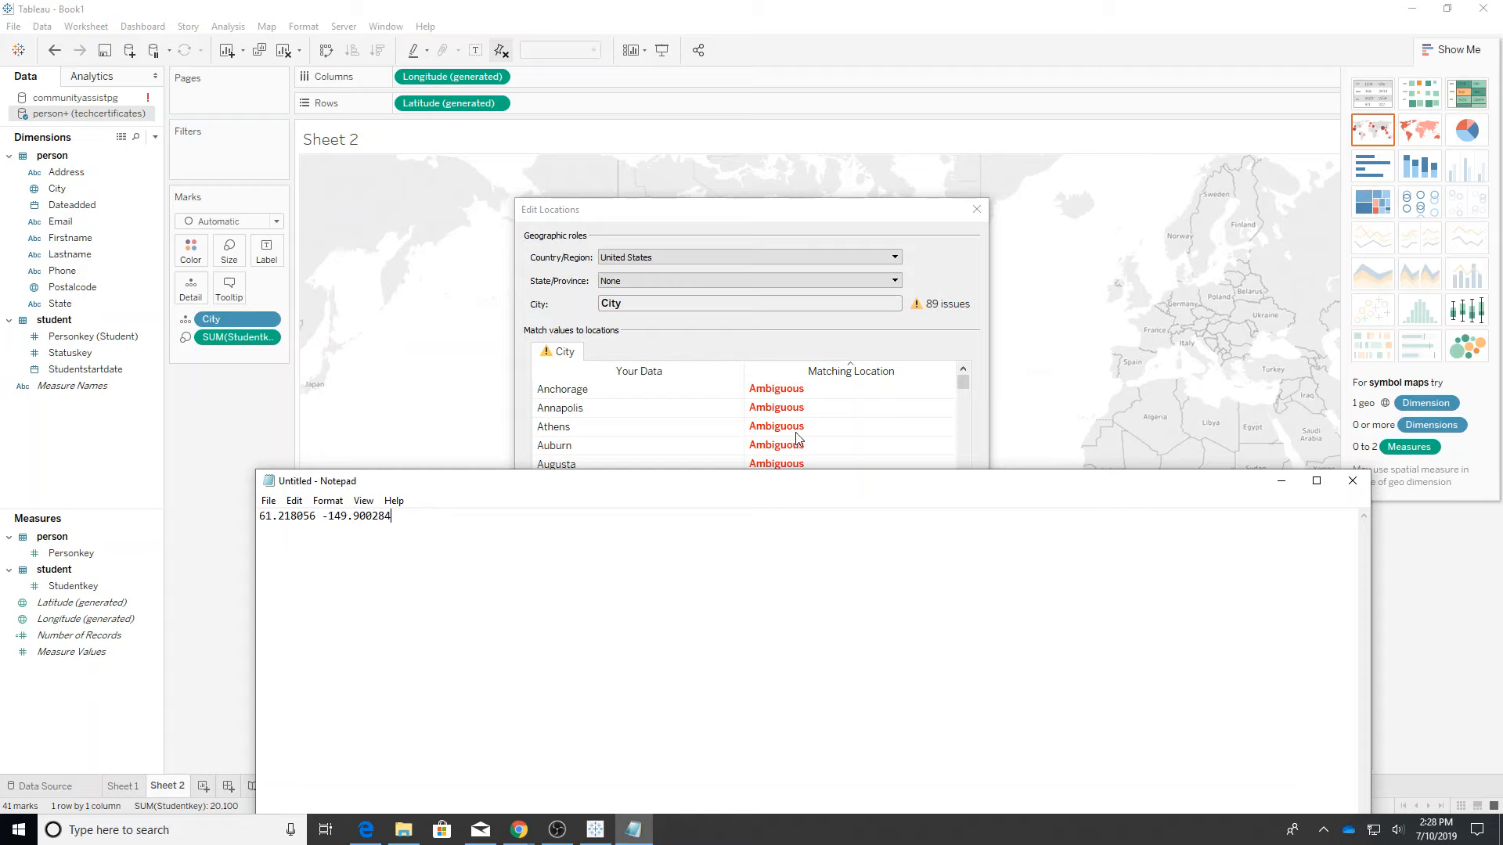
left_click(795, 389)
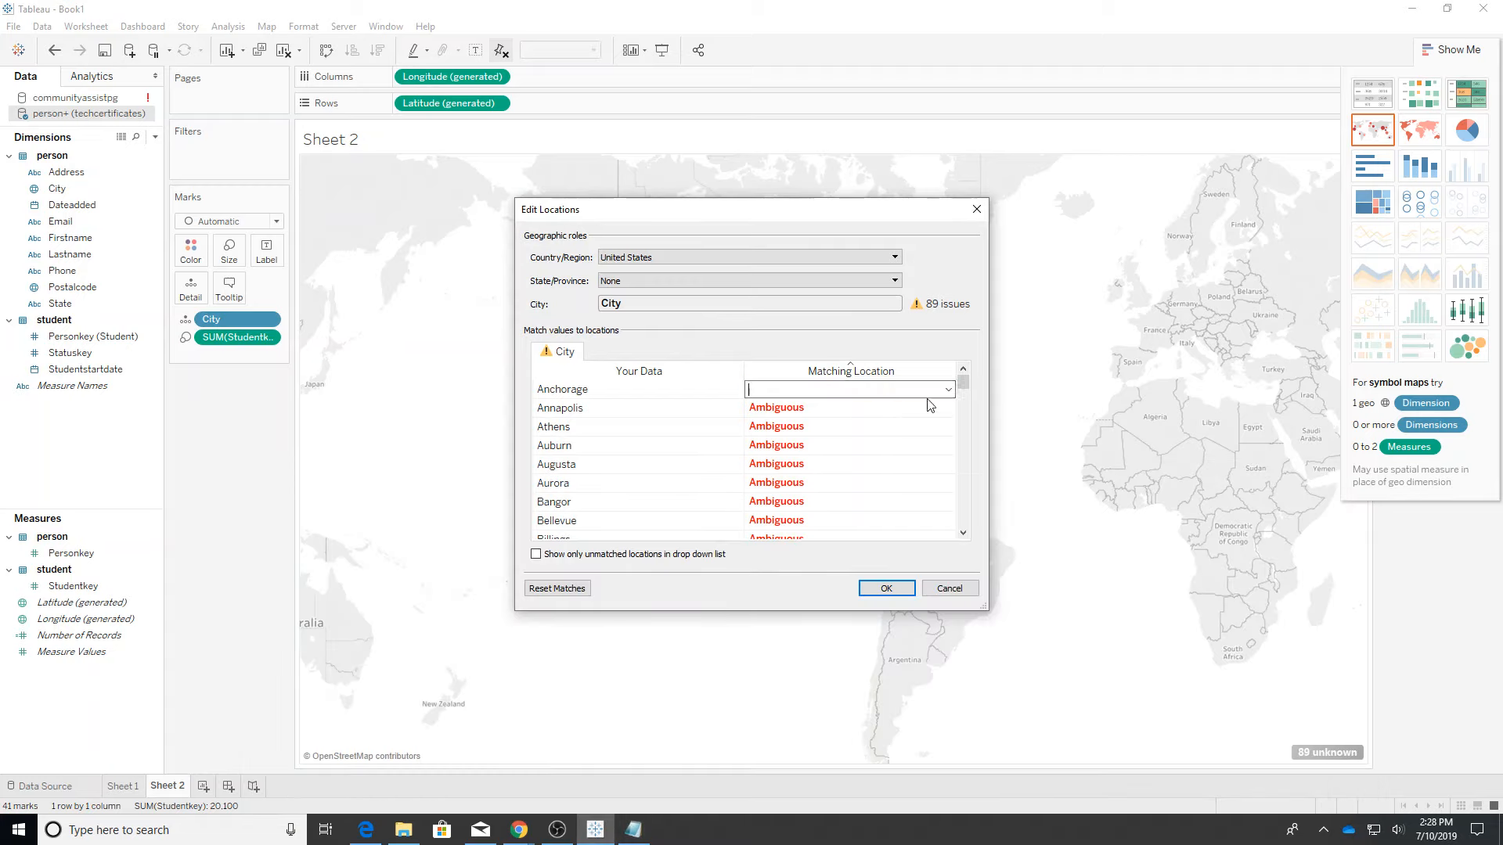
left_click(949, 389)
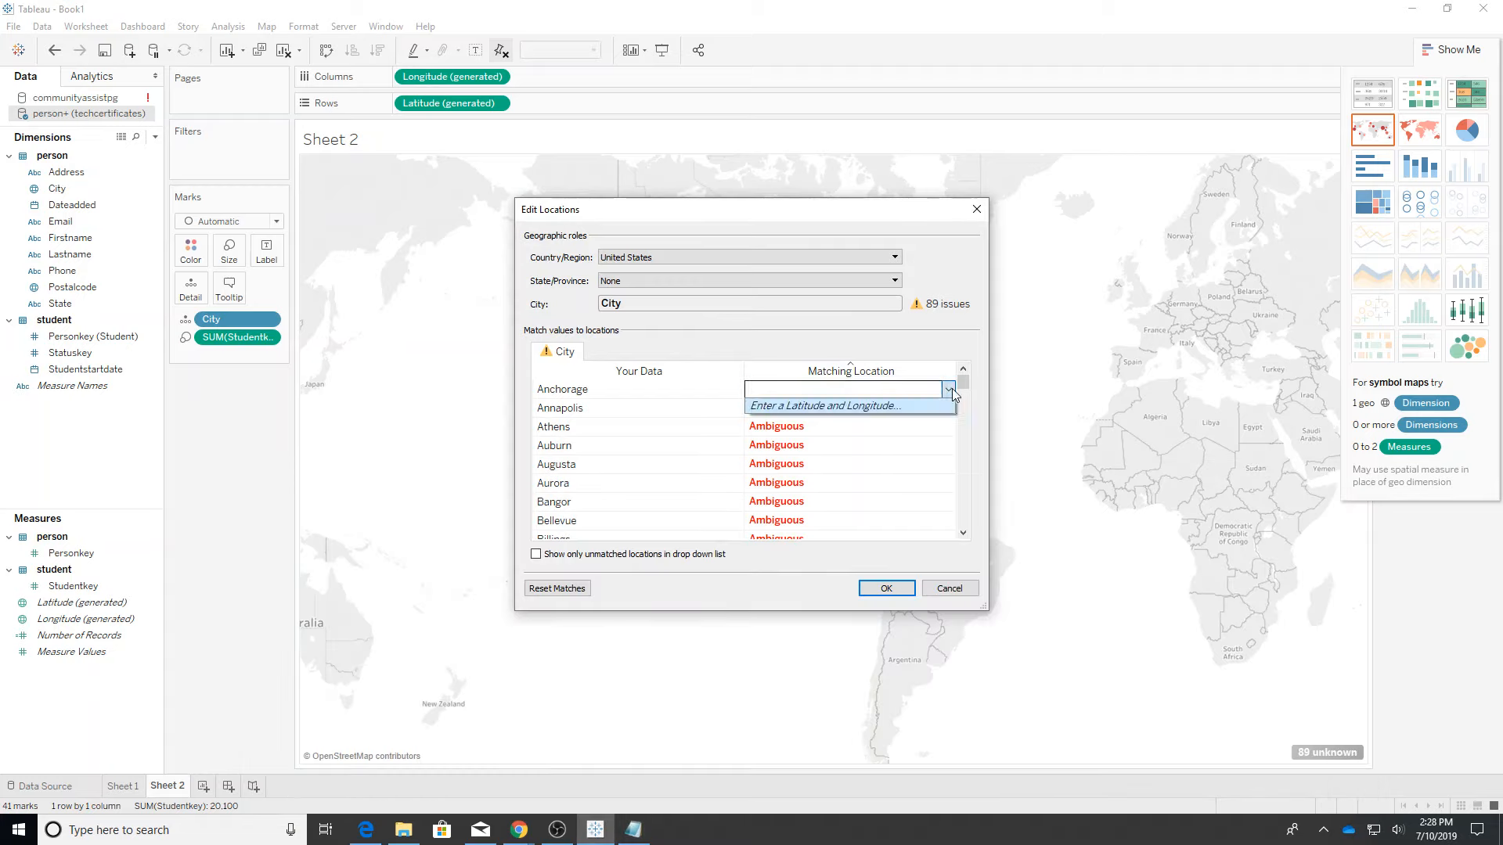
left_click(891, 403)
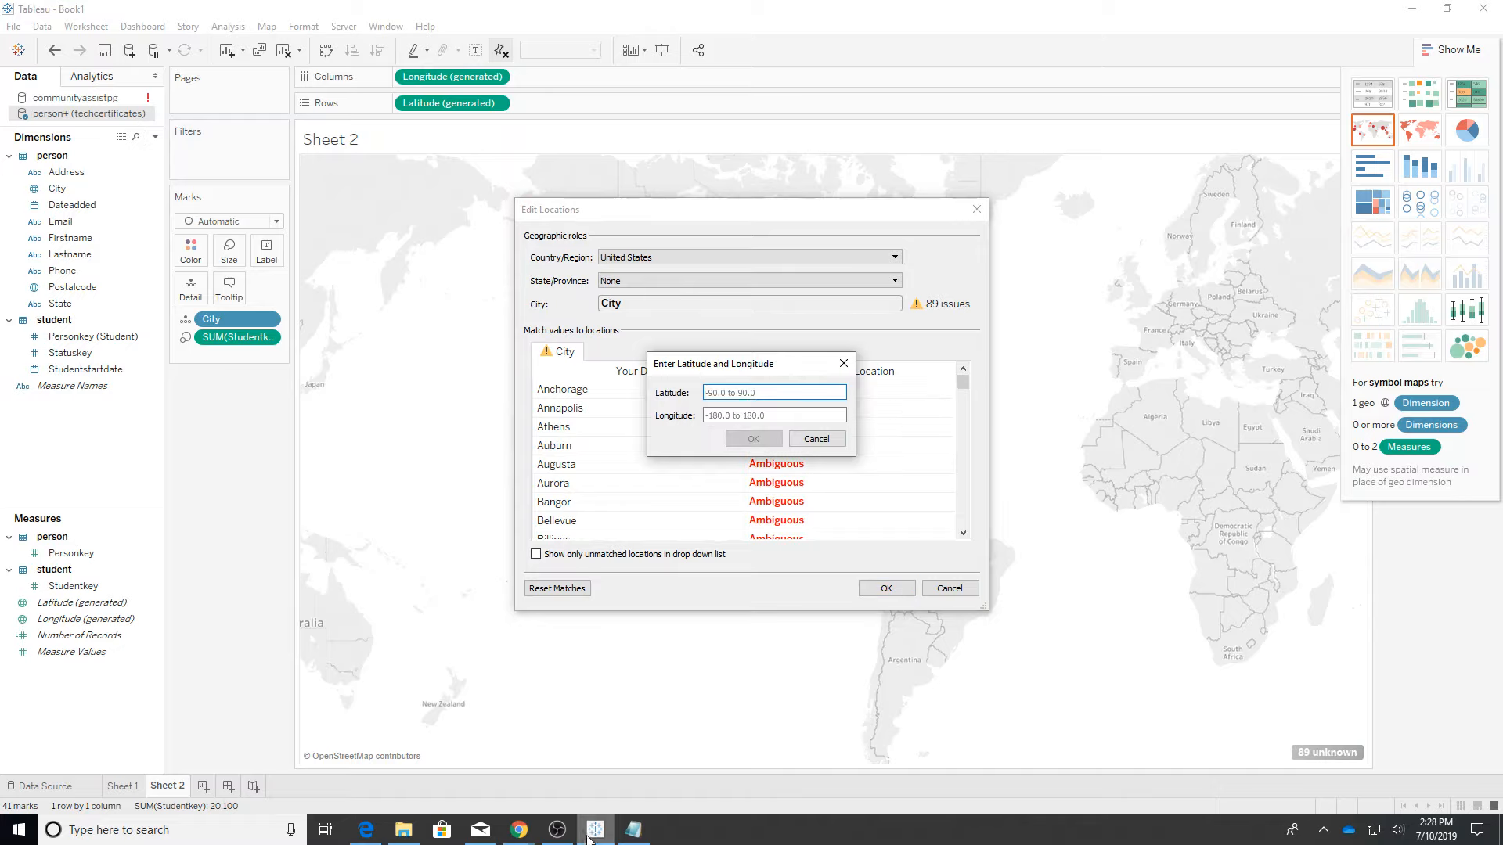
Step: Copy only the latitude 61.218056 from the Notepad document and enter it as Anchorage's latitude in Tableau
left_click(644, 833)
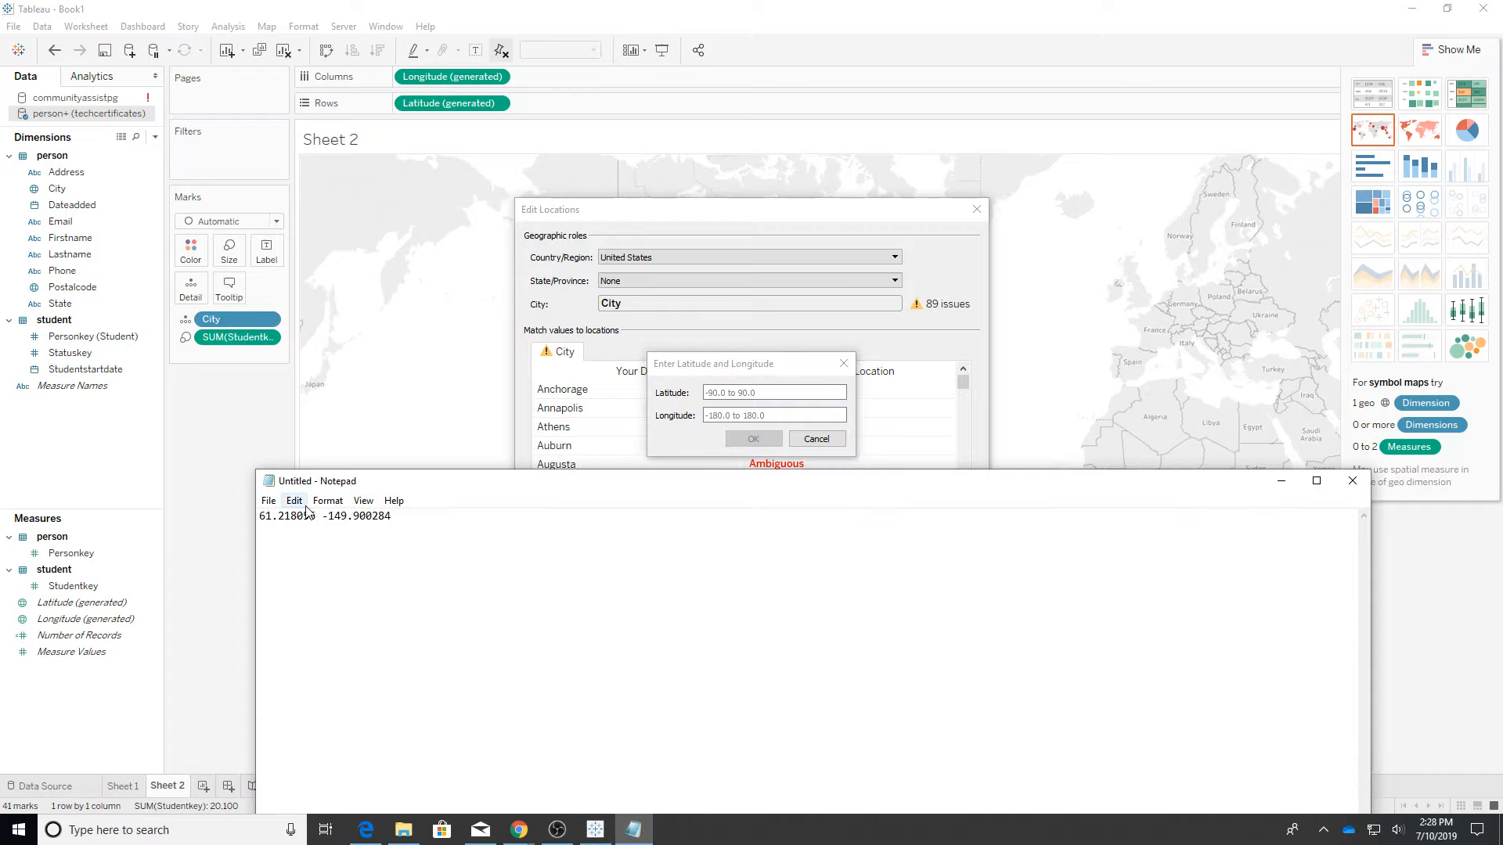
left_click_drag(315, 517, 259, 519)
key("ctrl+c")
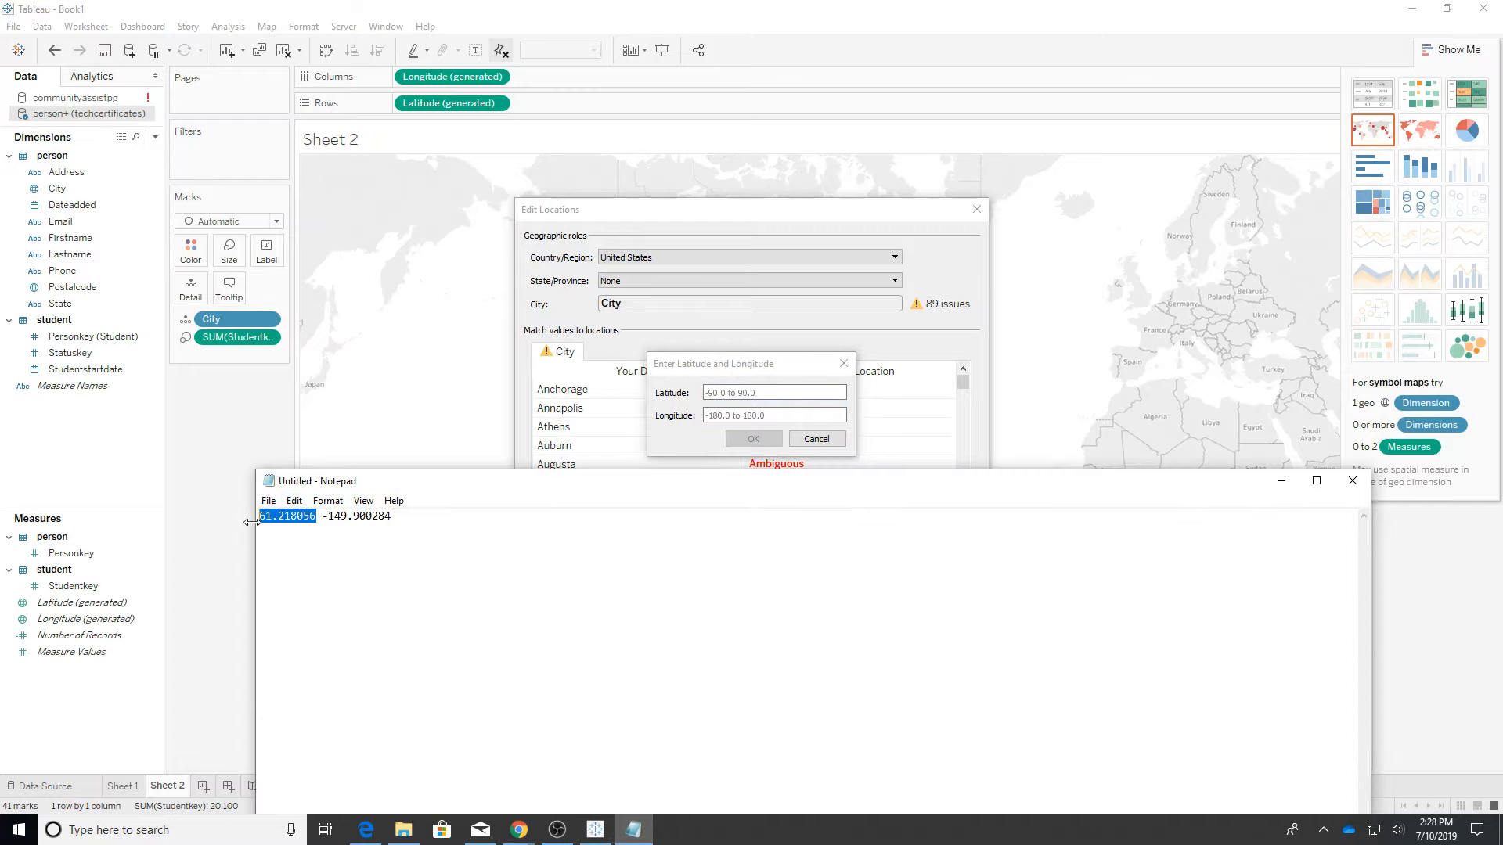
left_click(736, 392)
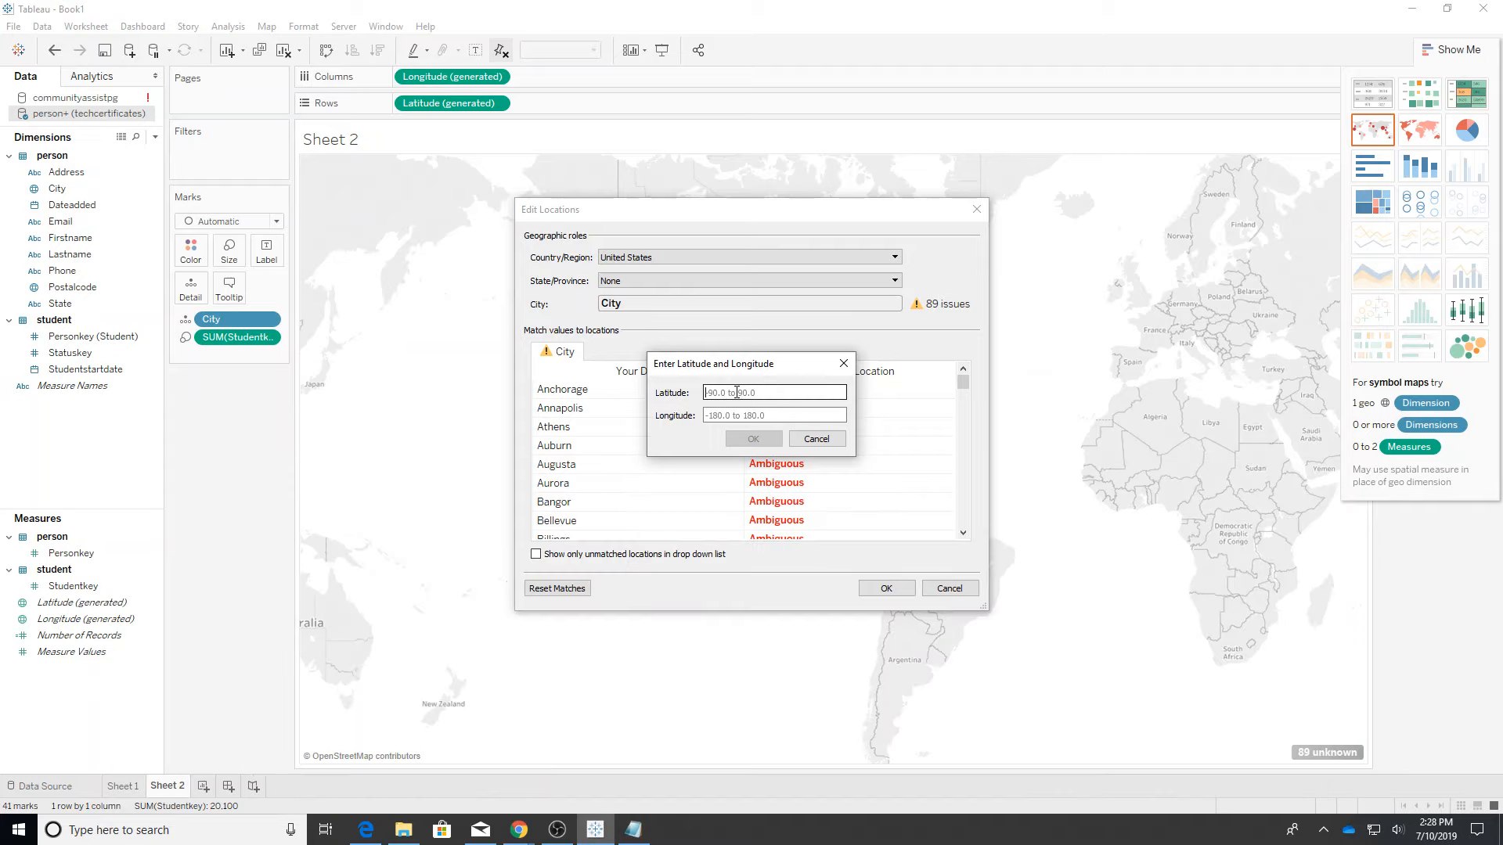
key("ctrl+v")
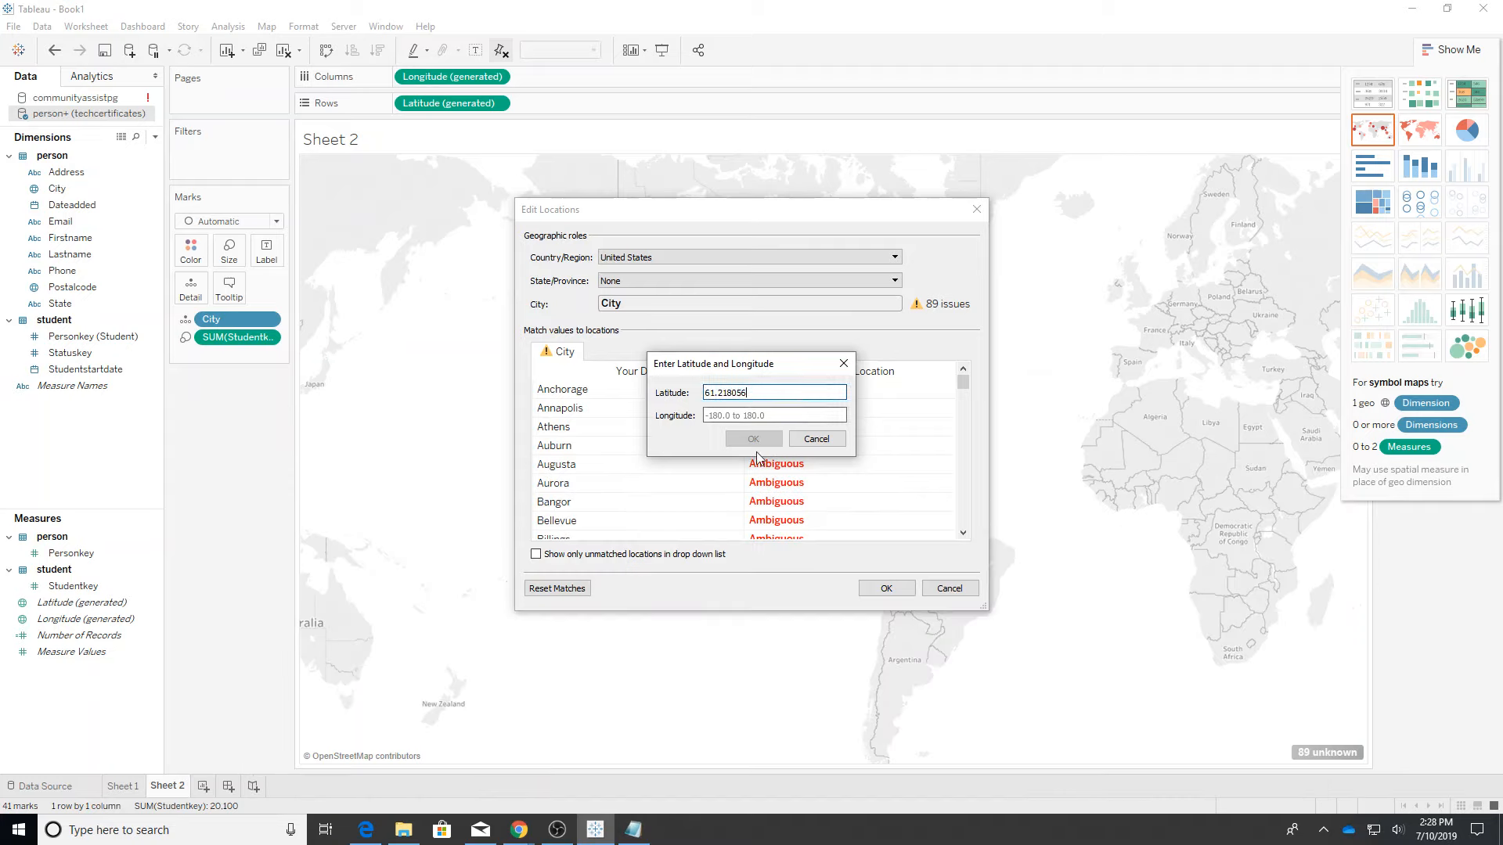
Step: Copy the longitude -149.900284 from Notepad, enter it as Anchorage's longitude in Tableau, and apply the edited location to the map
left_click(633, 830)
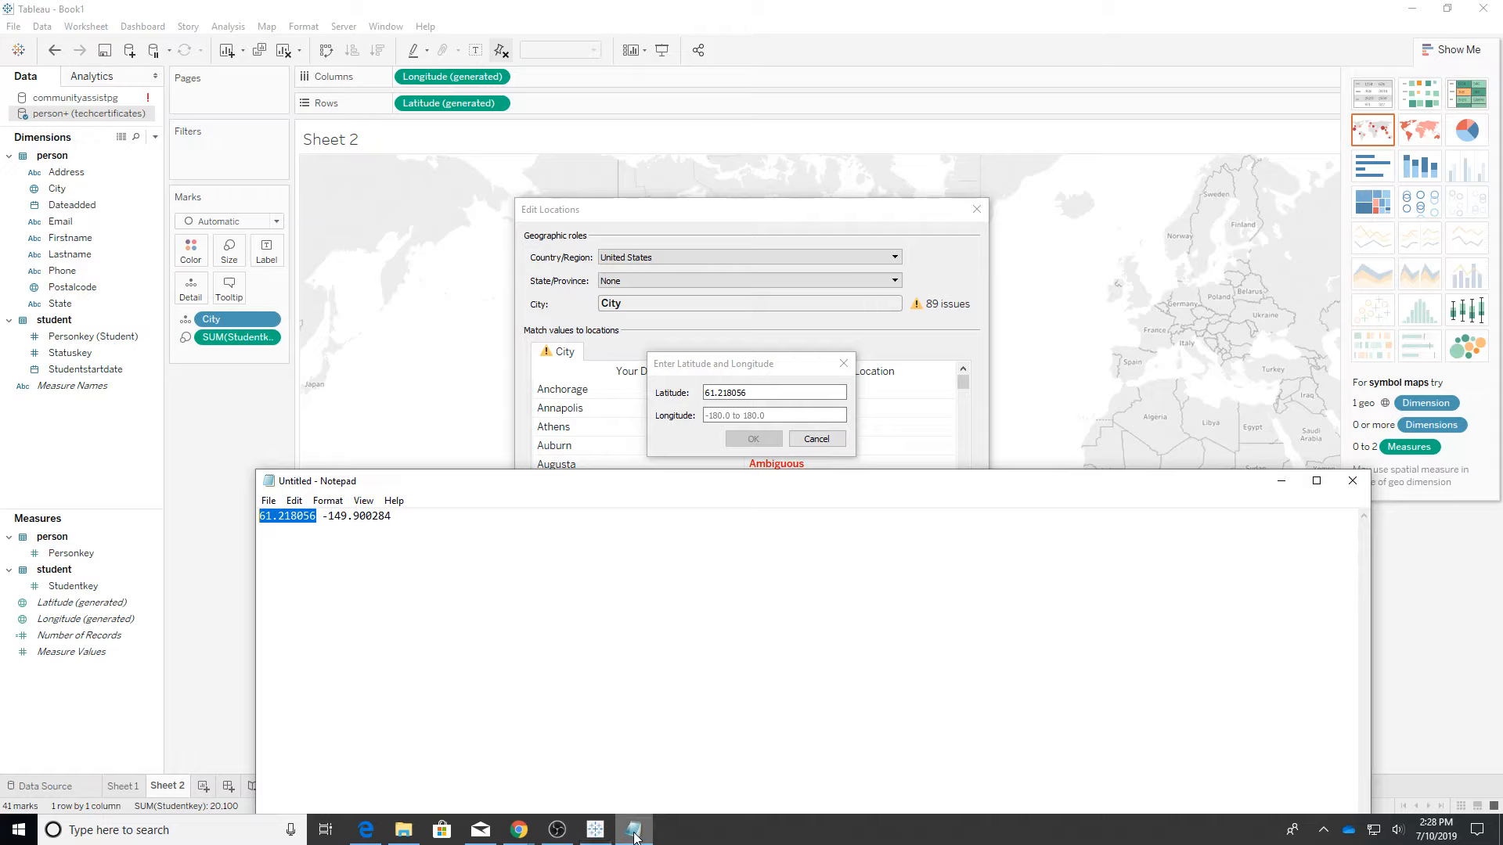
left_click_drag(409, 515, 324, 520)
key("ctrl+c")
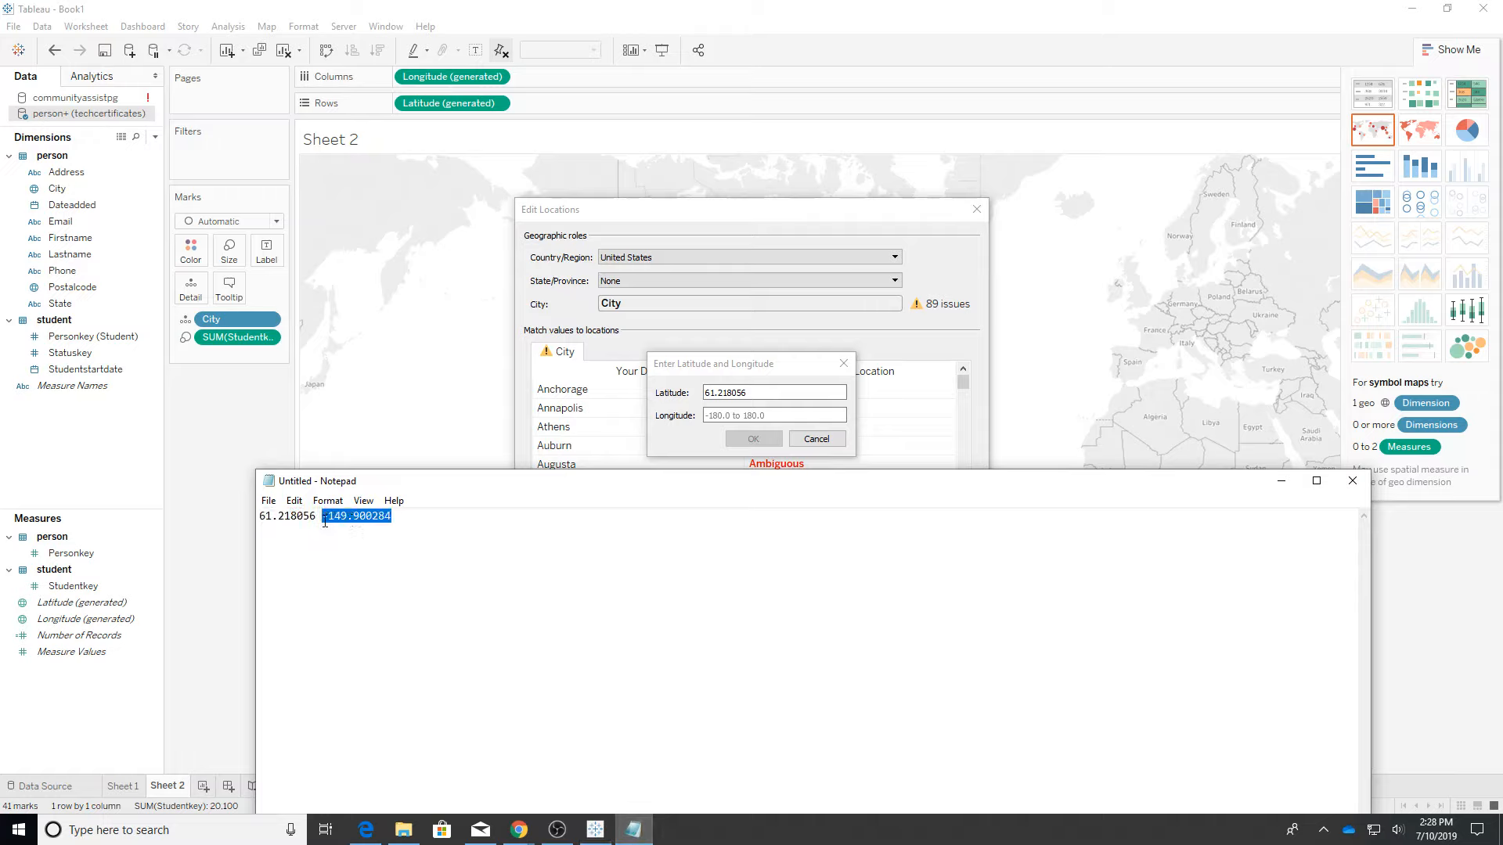
left_click(716, 416)
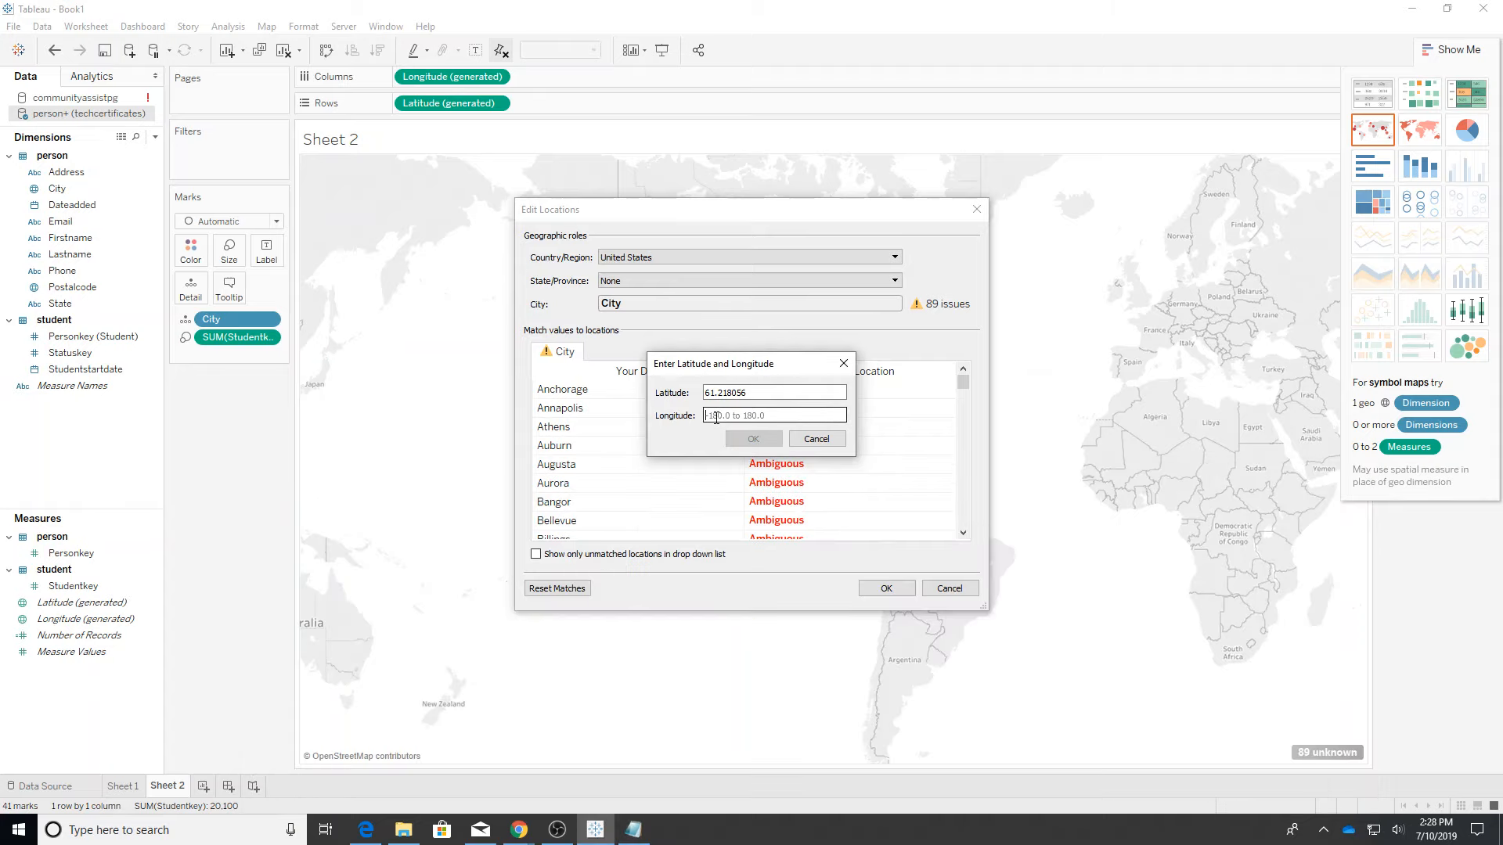
key("ctrl+v")
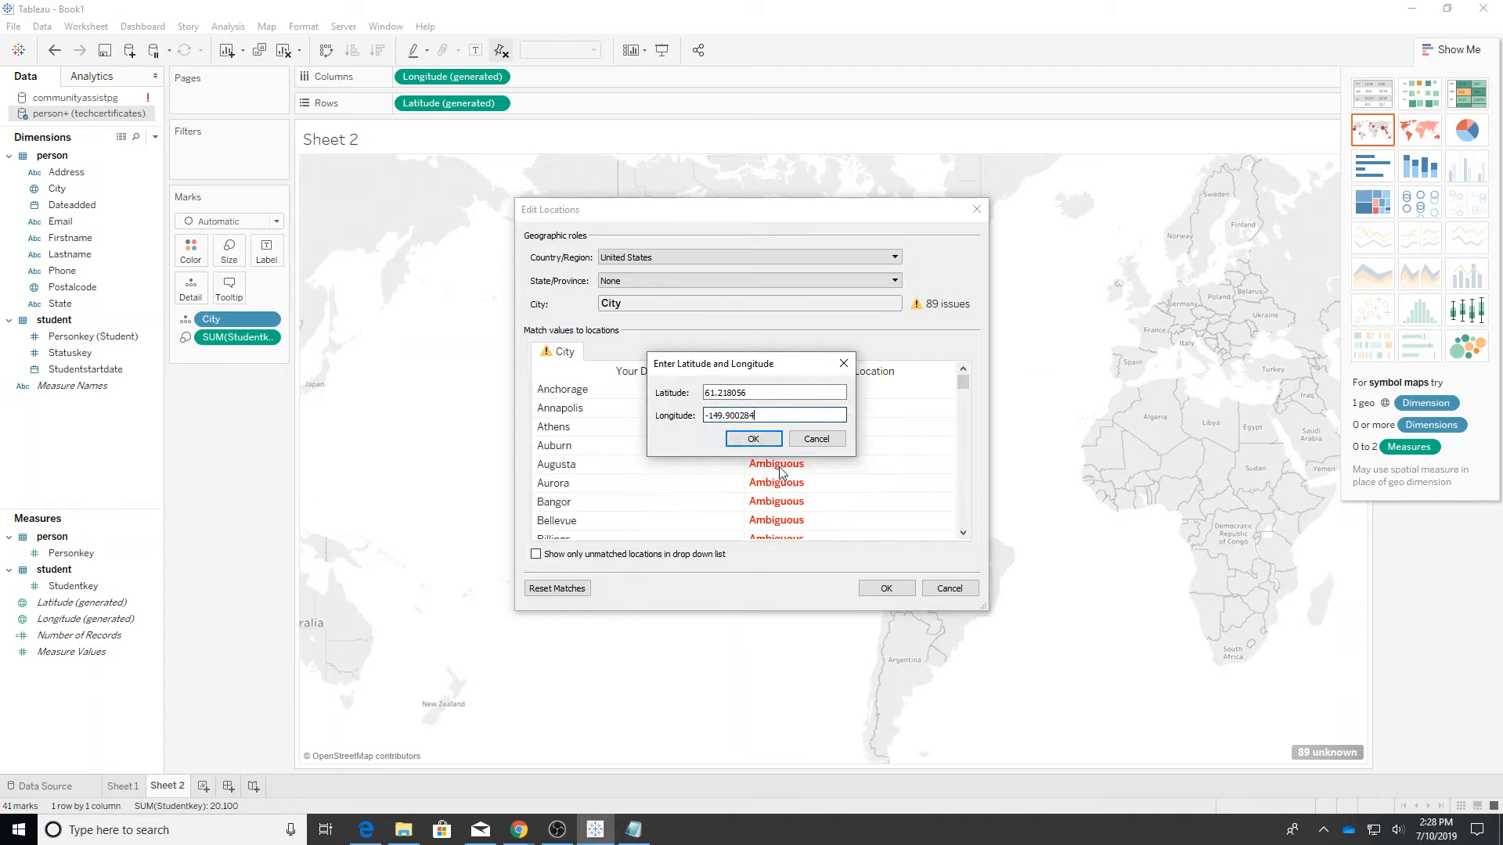
left_click(753, 439)
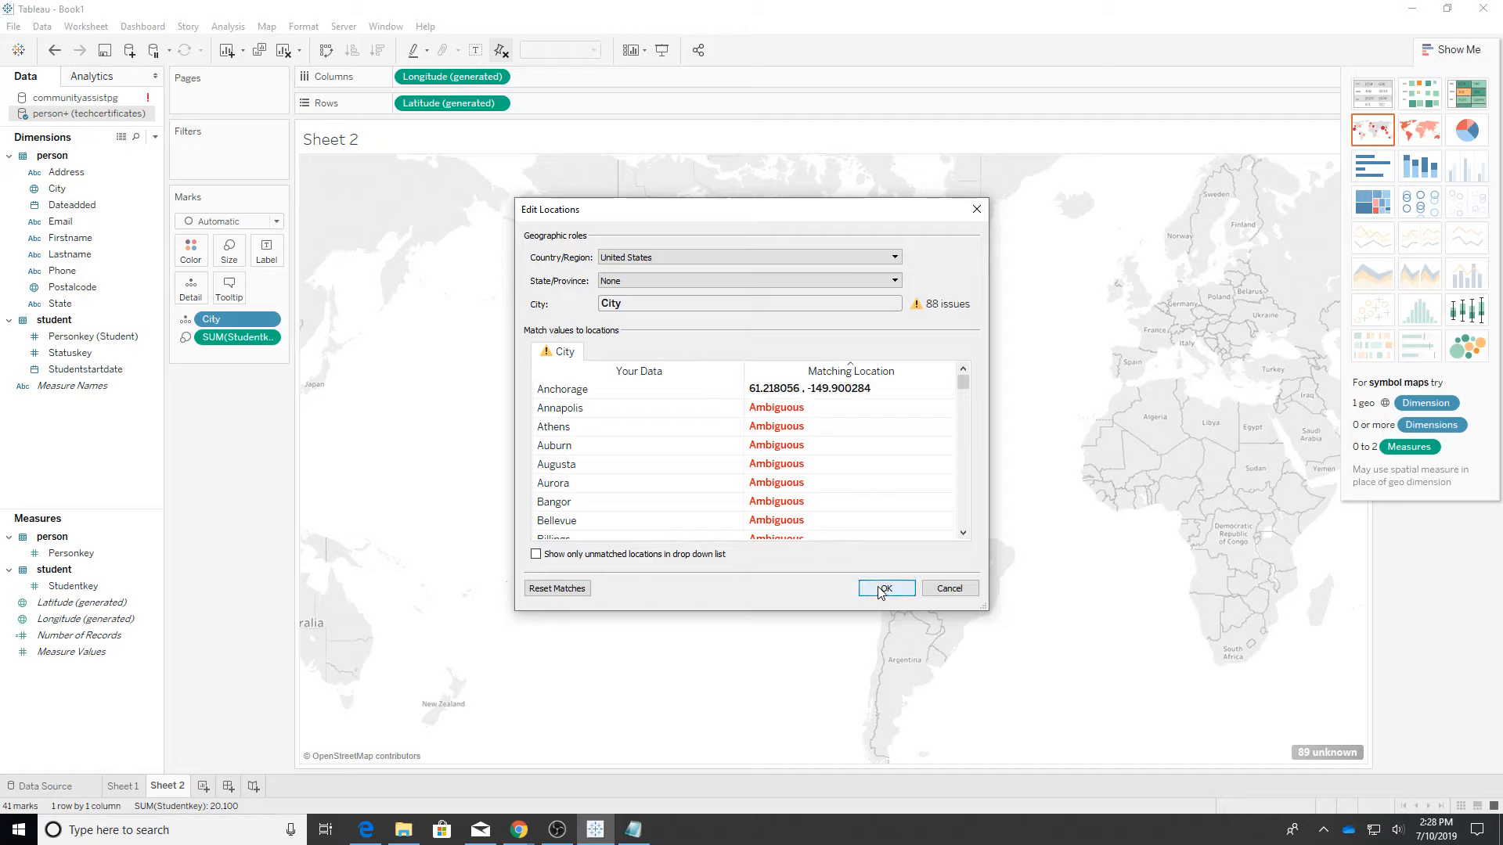
left_click(881, 592)
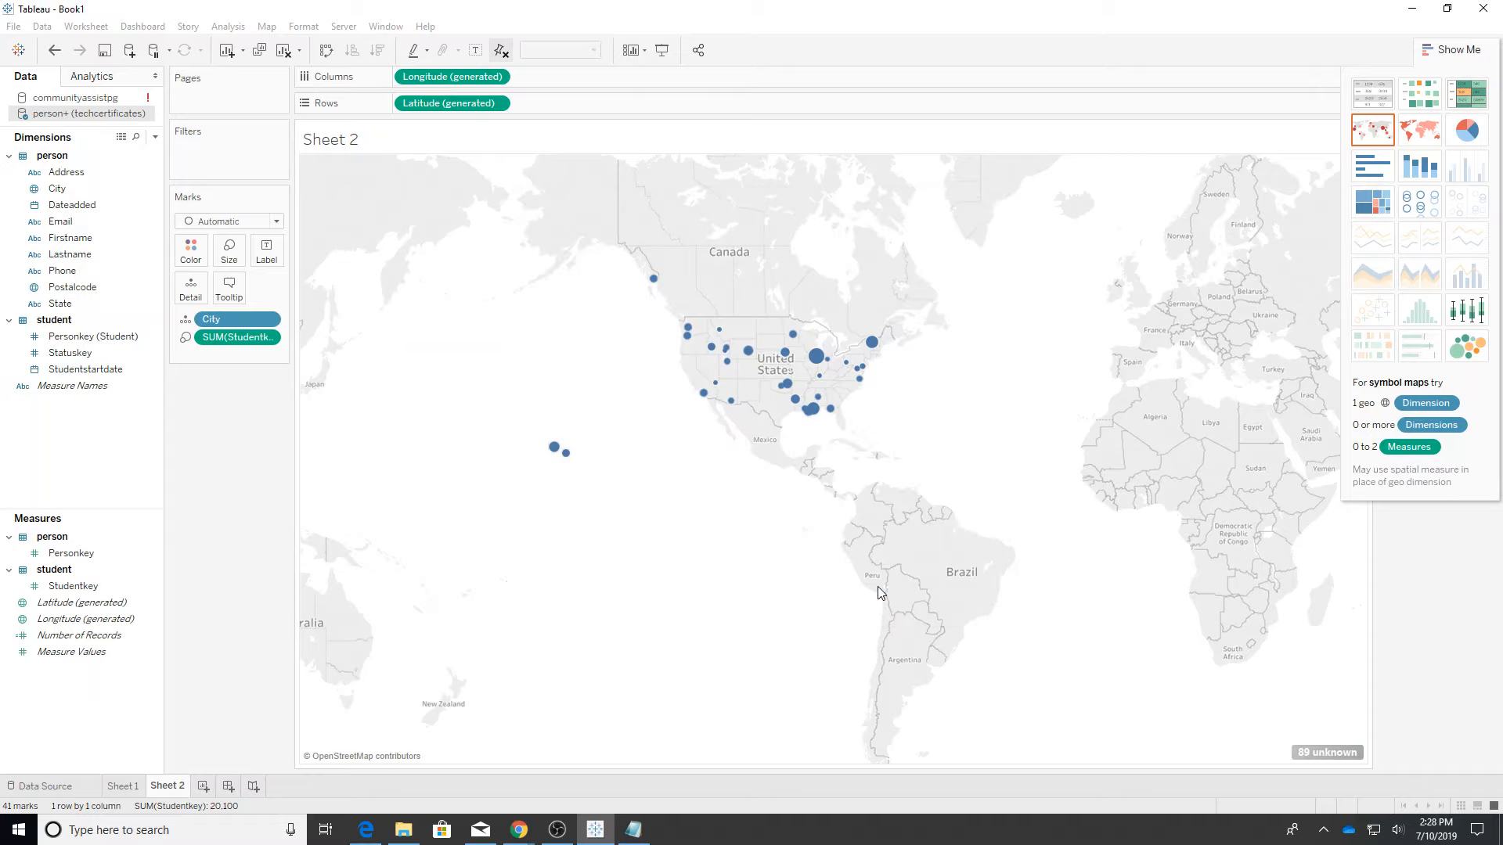
Step: Examine the city marks on the map at different zoom levels, from Alaska and the eastern United States to the surrounding continents
mouse_move(586, 247)
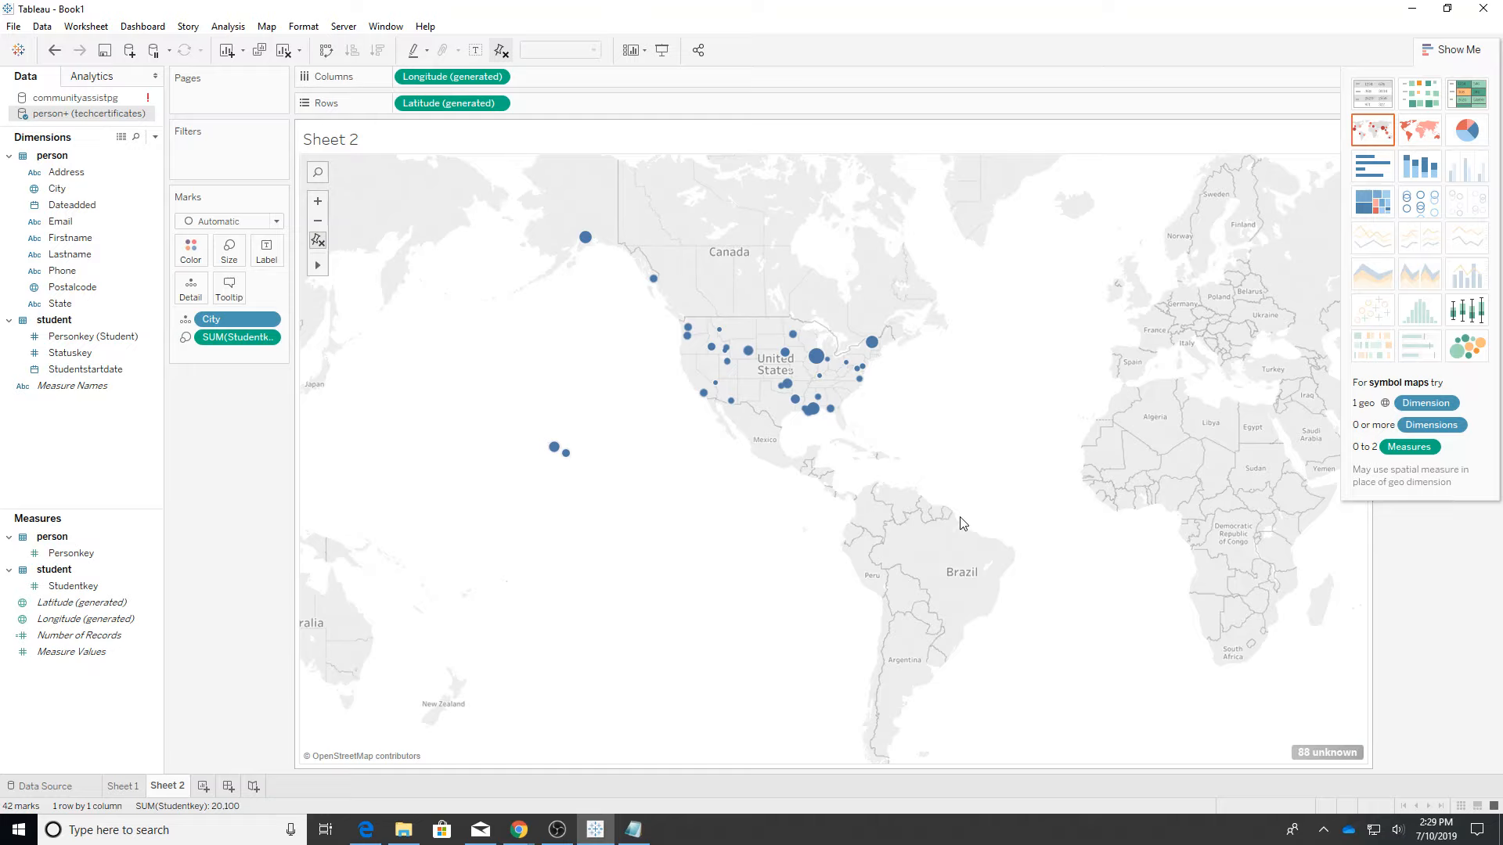
scroll(963, 523, "up", 3)
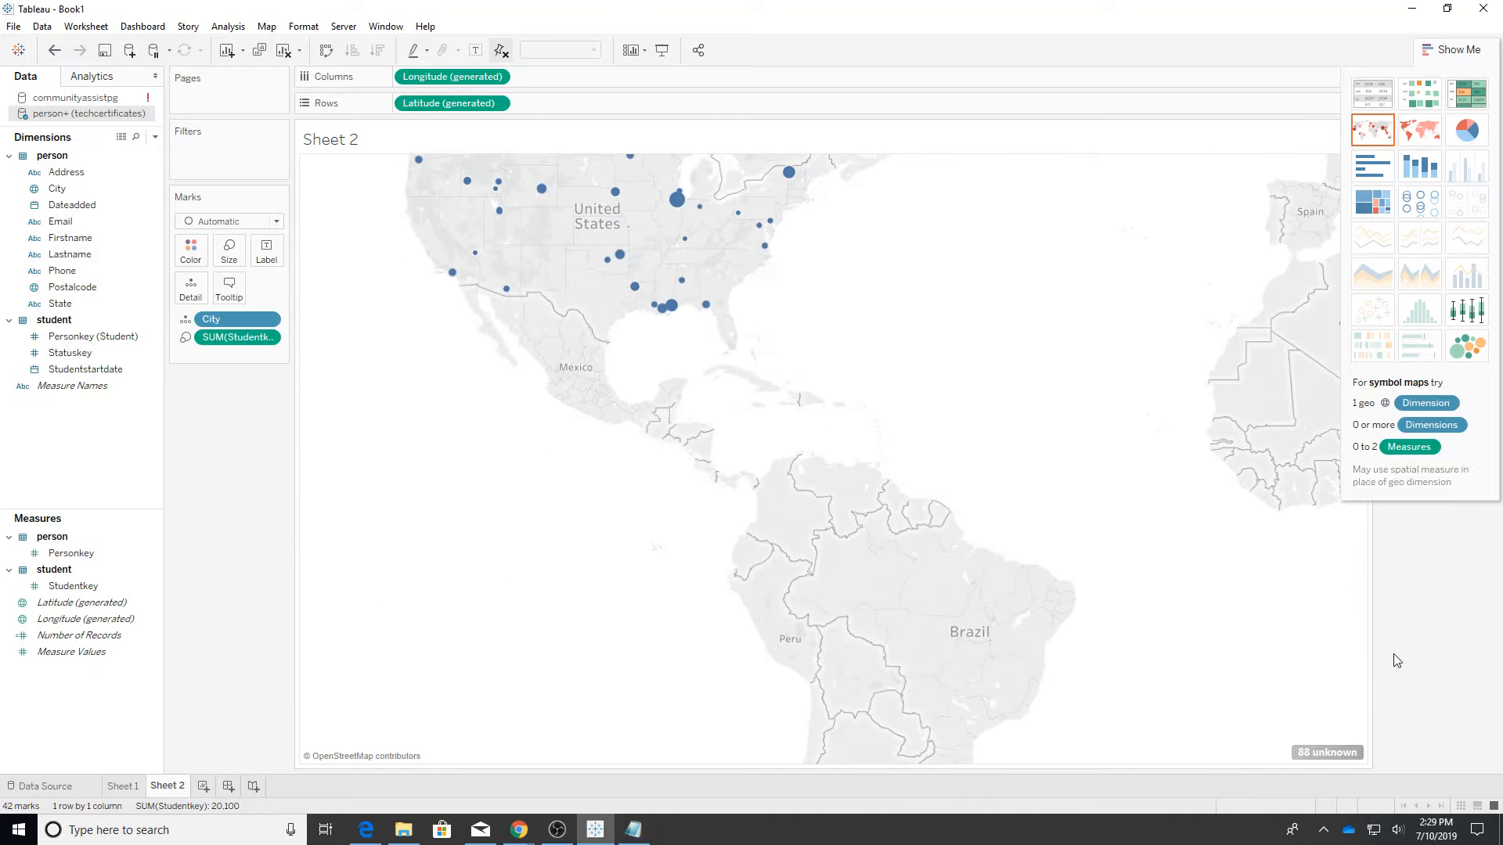
left_click_drag(920, 246, 935, 282)
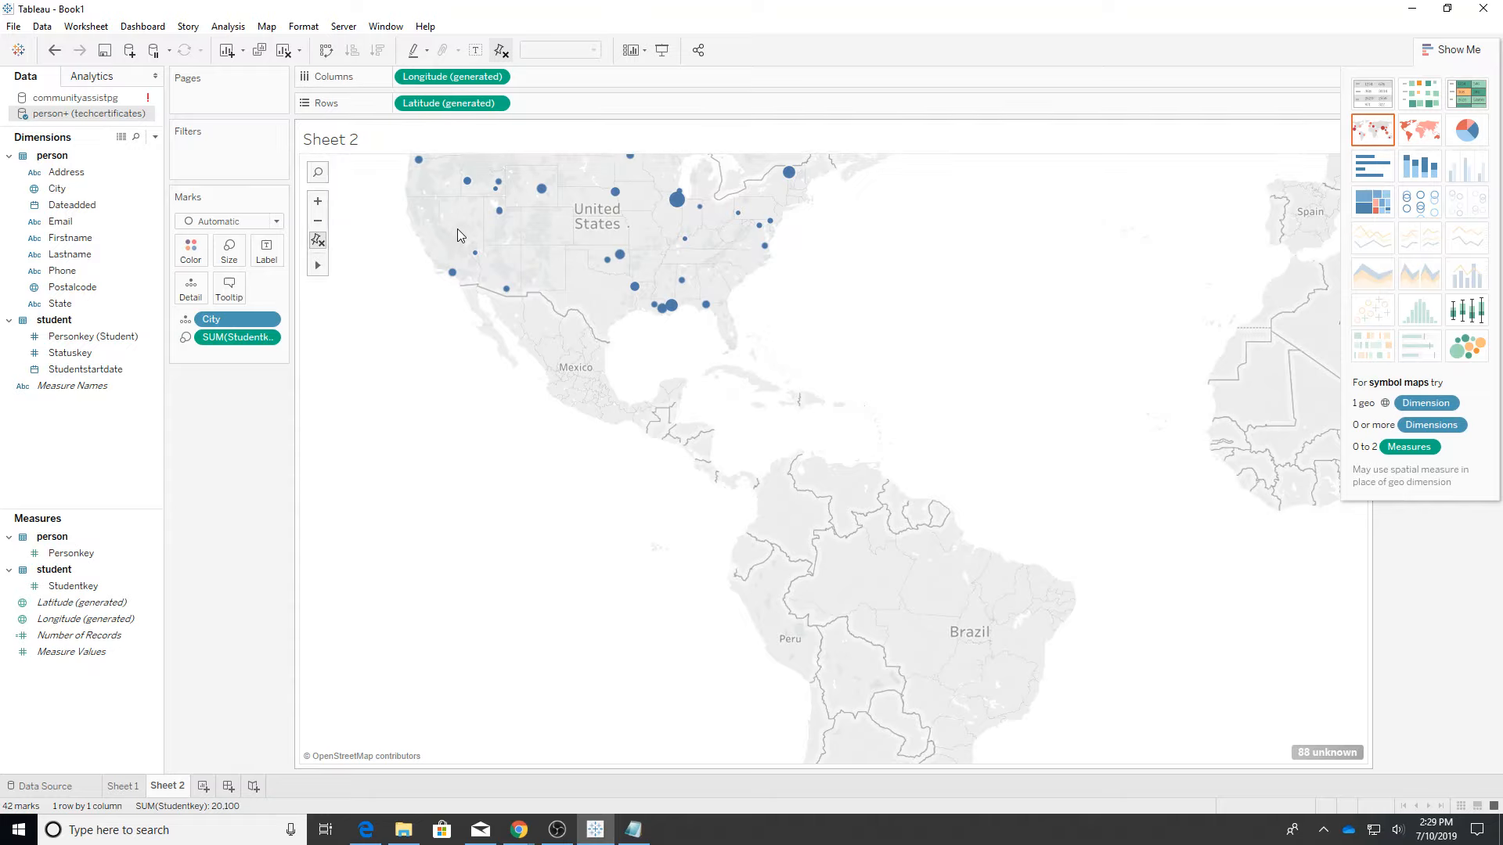
scroll(1143, 305, "up", 3)
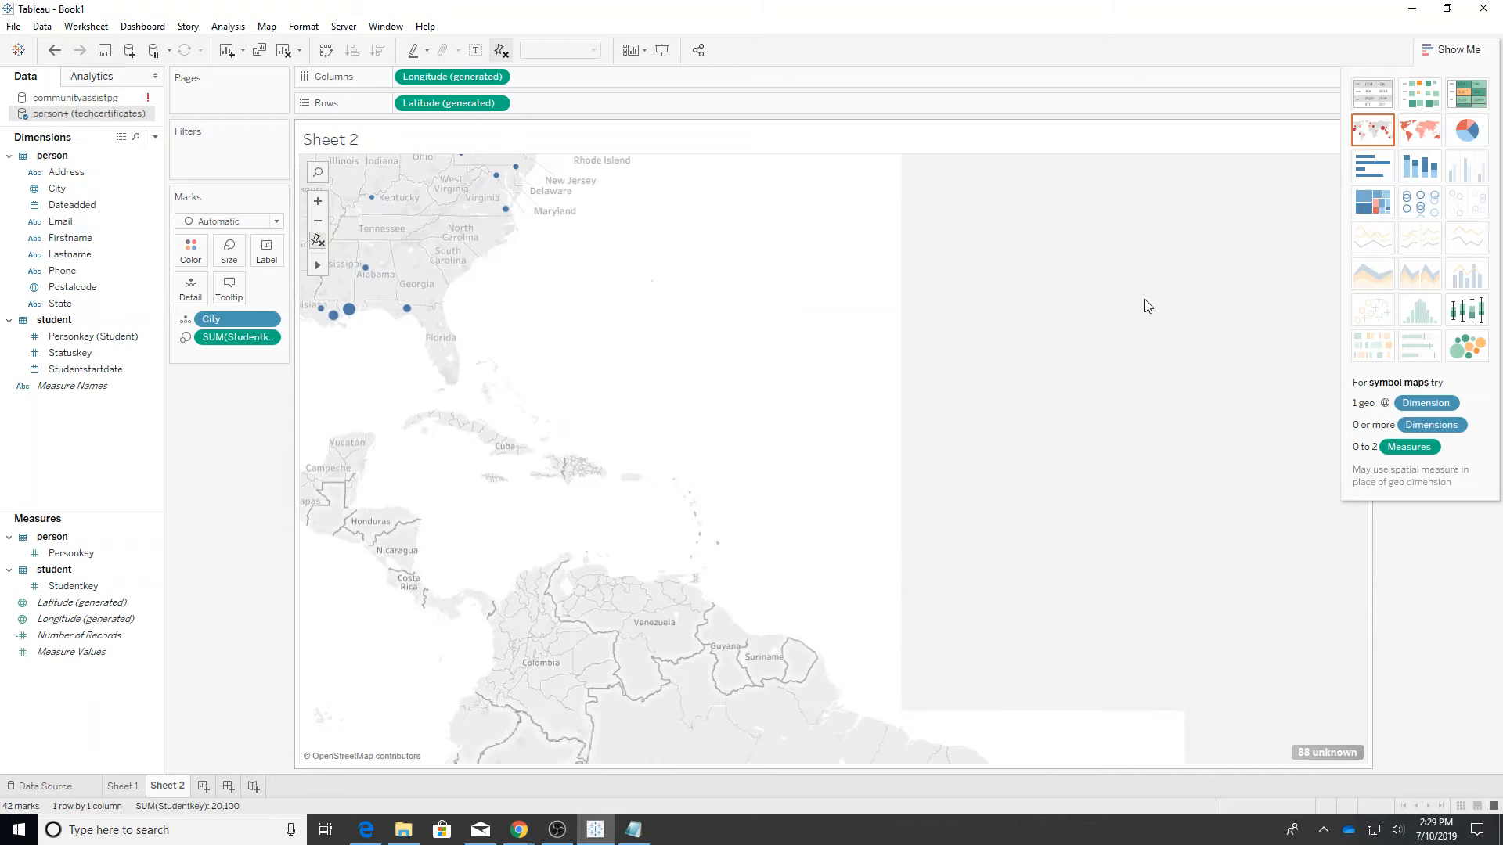
scroll(911, 291, "down", 2)
scroll(911, 290, "down", 2)
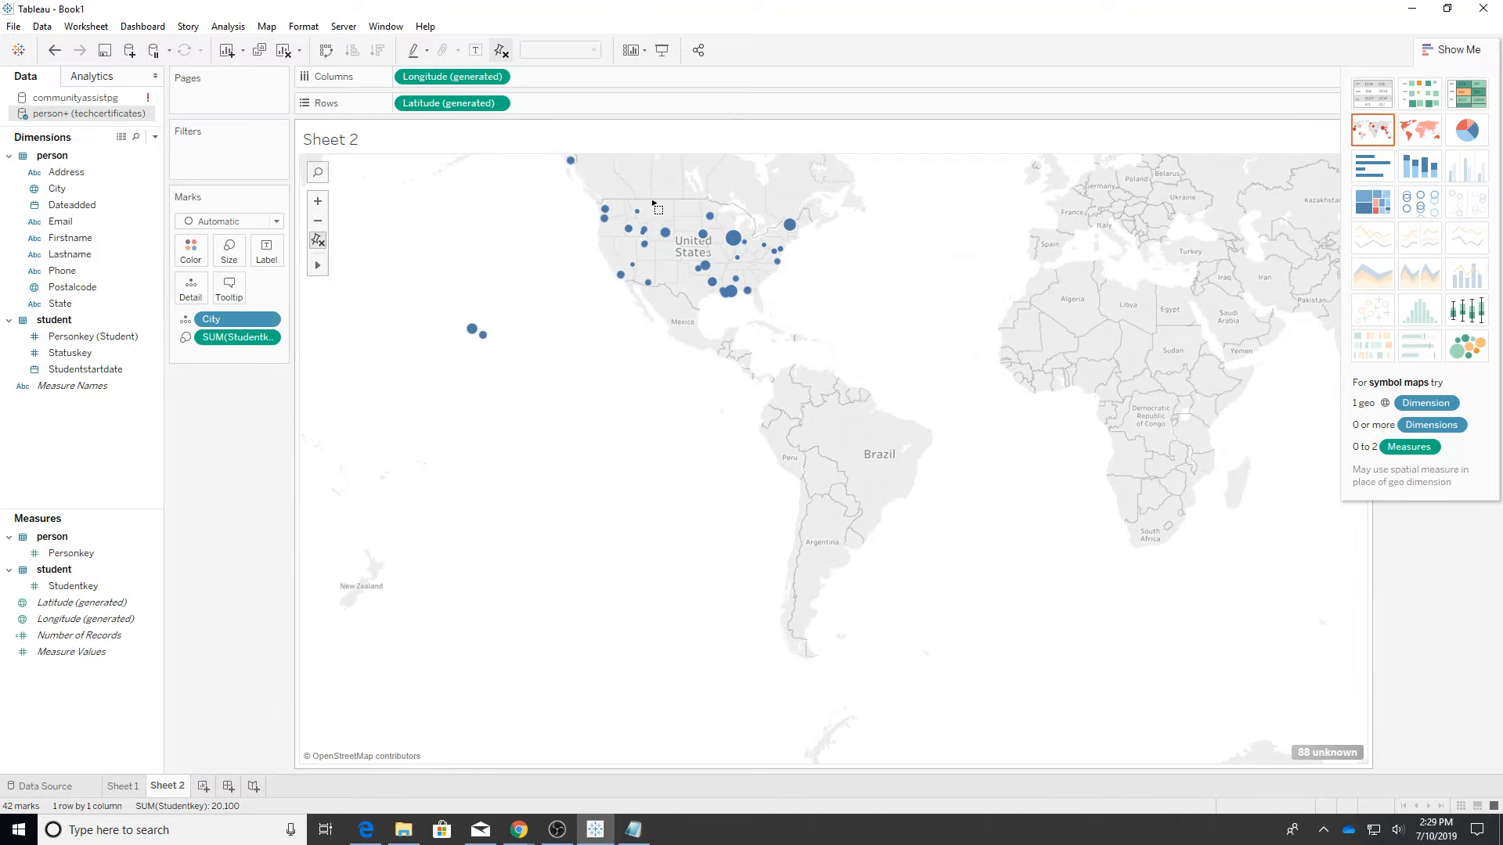
scroll(918, 362, "up", 1)
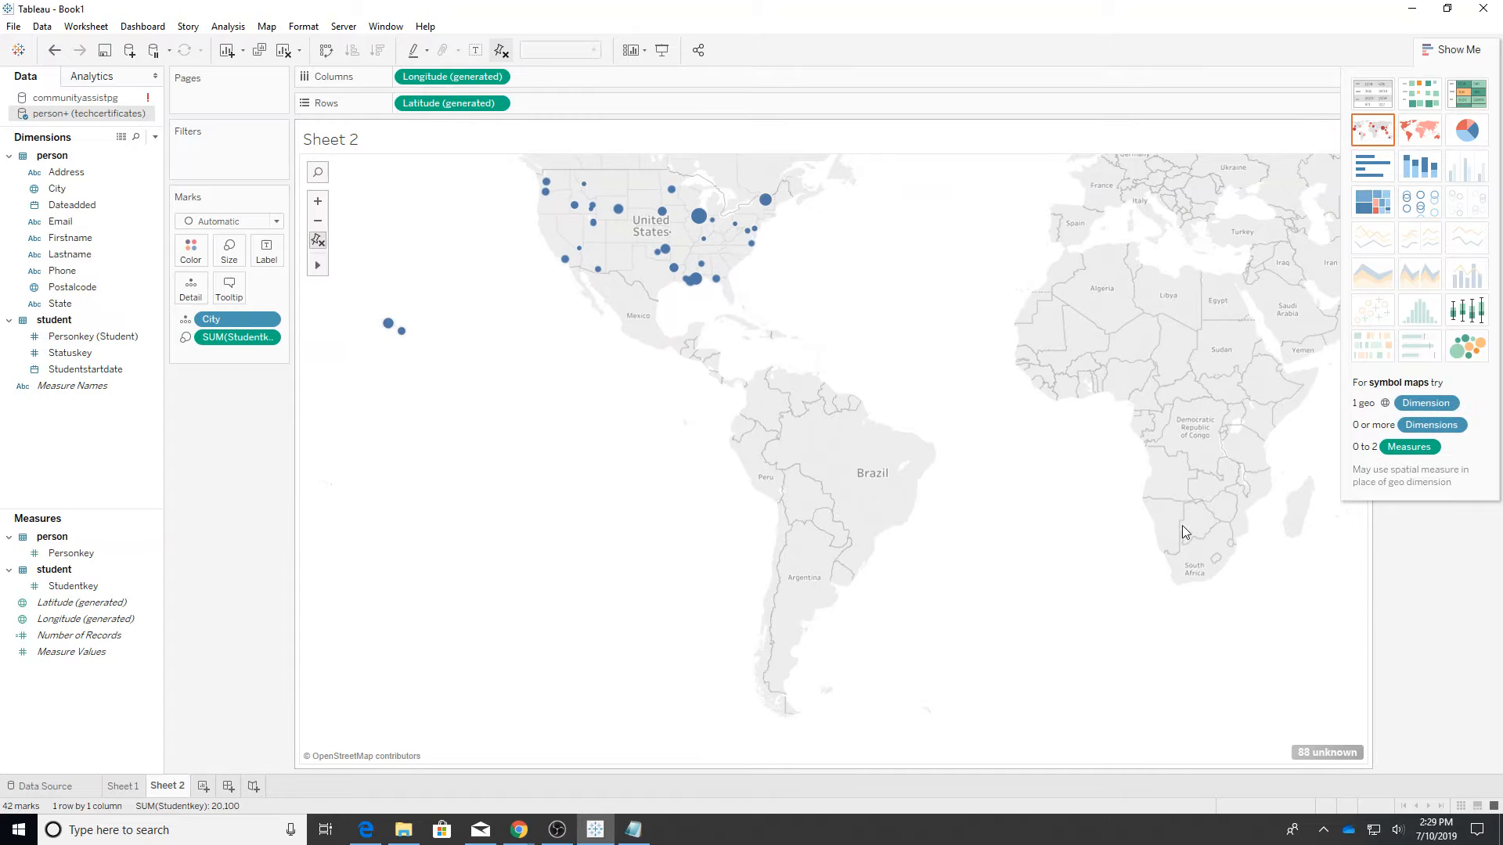
scroll(869, 327, "up", 1)
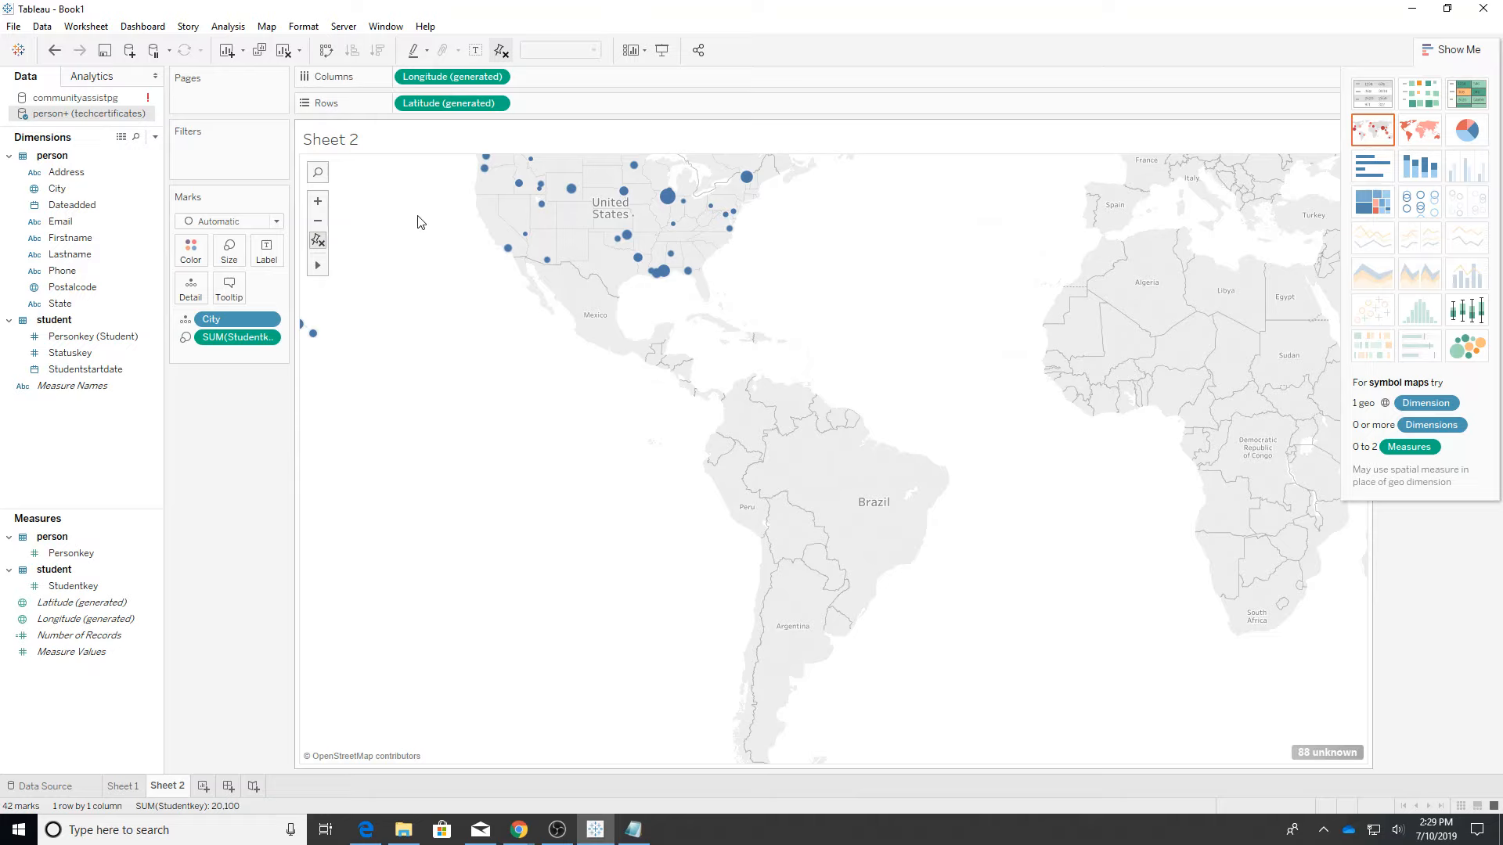
scroll(414, 208, "down", 1)
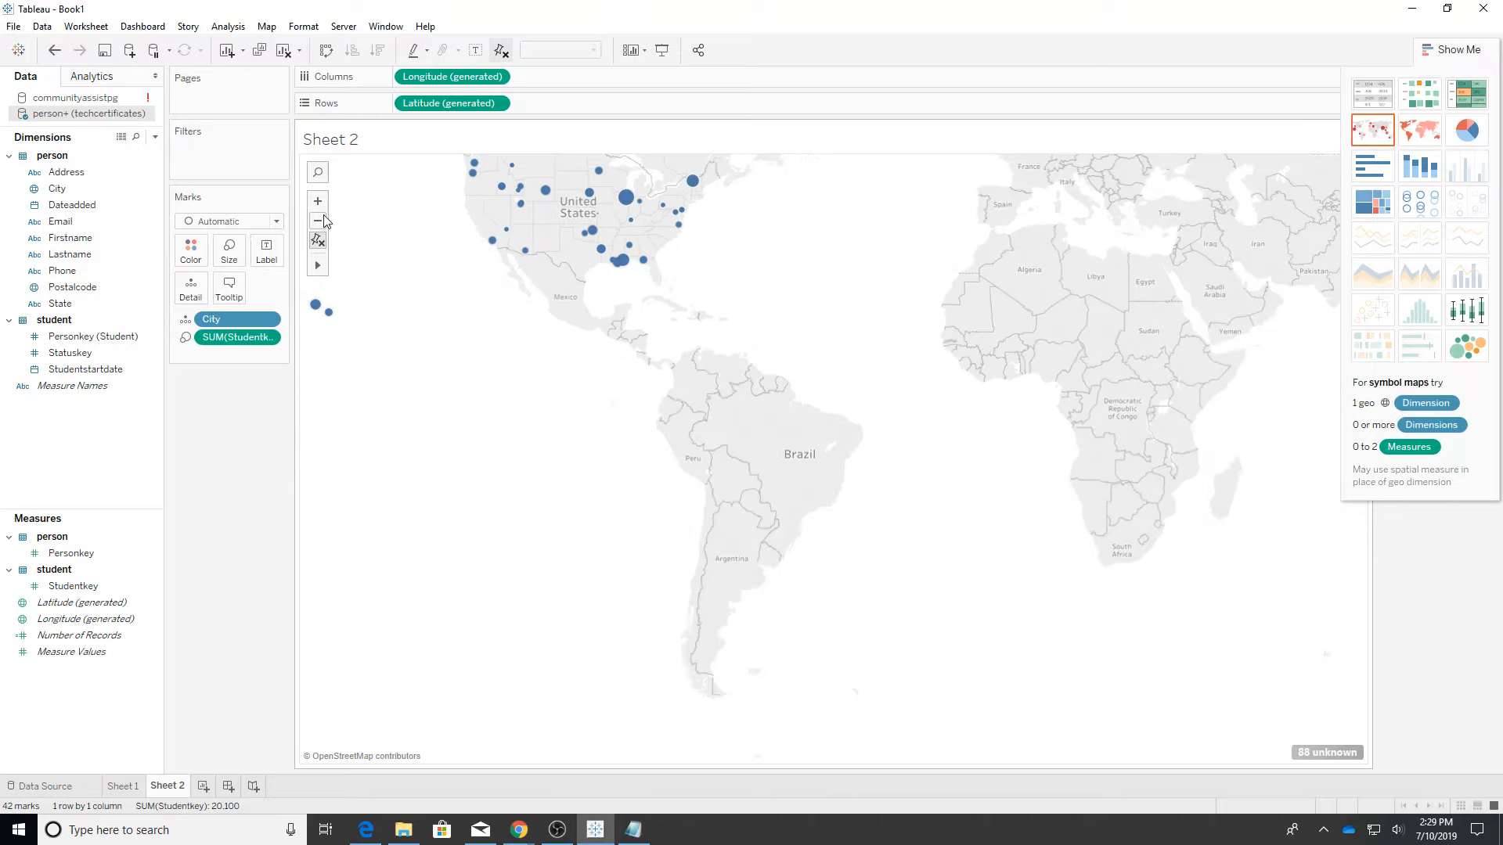
Step: Use the area zoom tool to frame the map on North America, including the Alaska and Hawaii marks
mouse_move(316, 268)
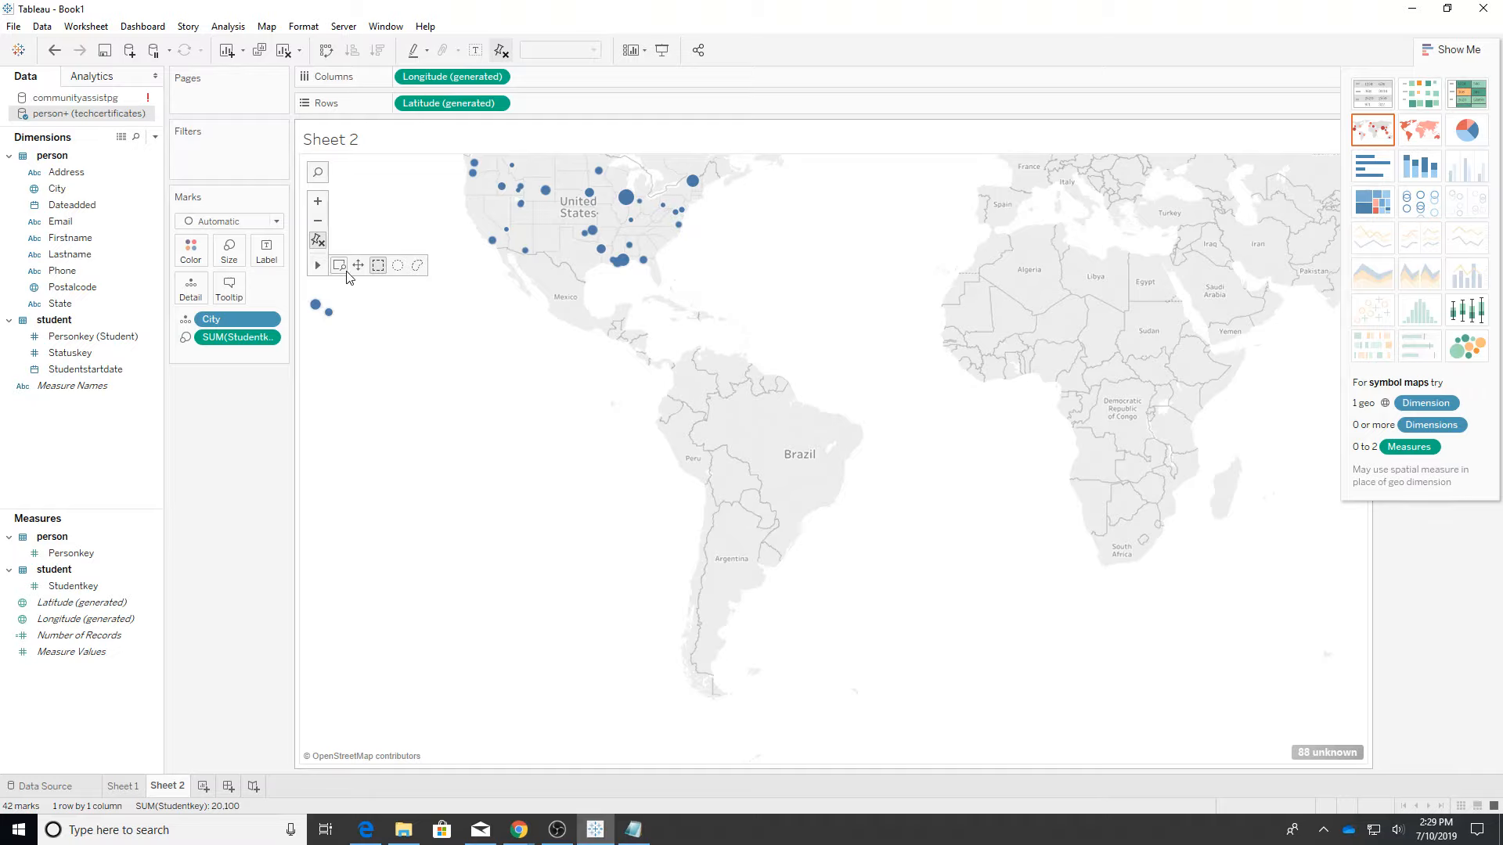
left_click(338, 265)
left_click(543, 226)
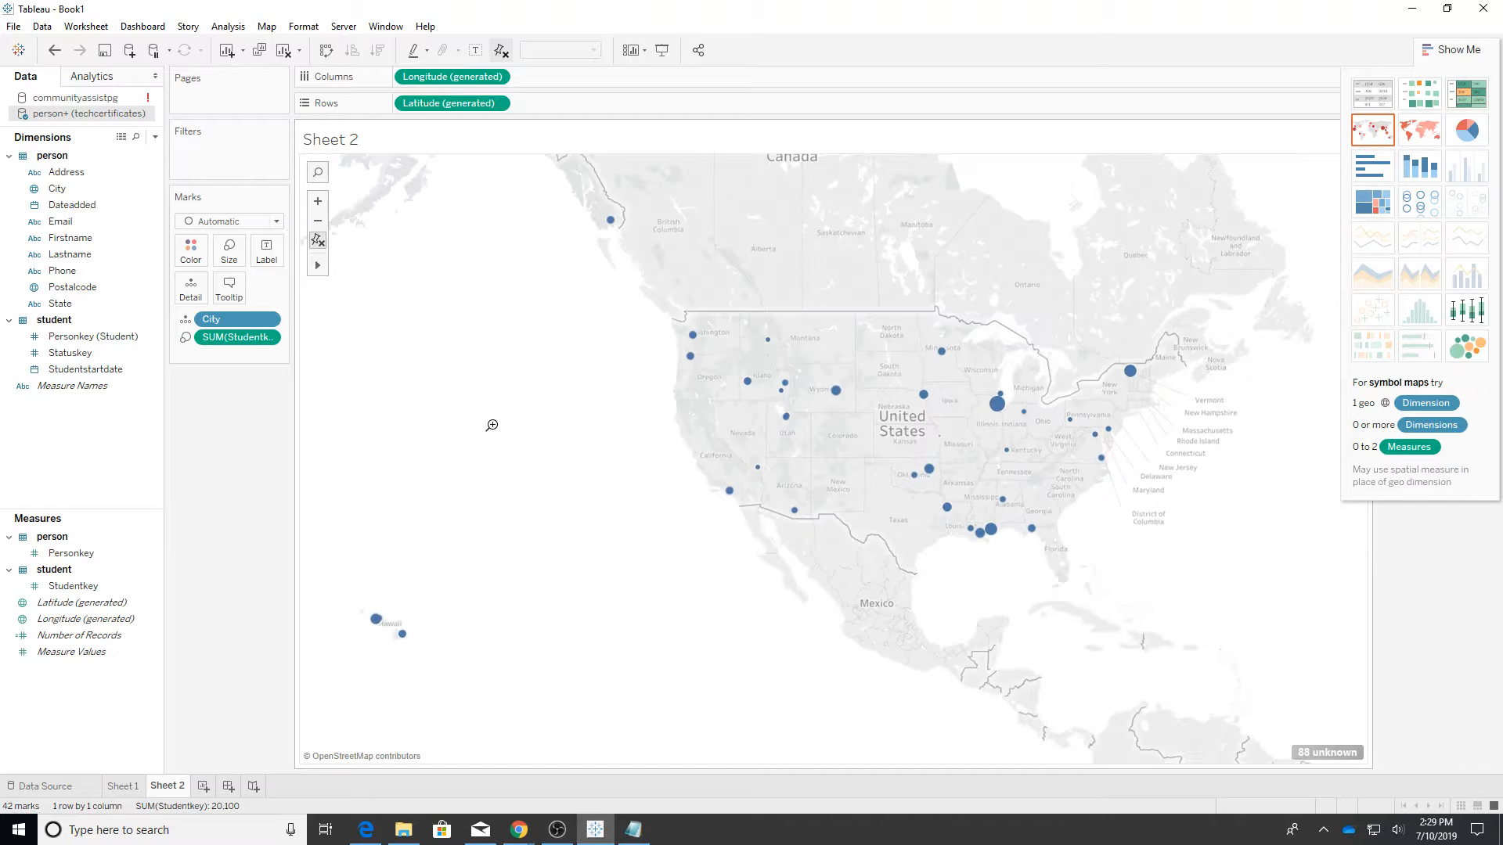
left_click(347, 464)
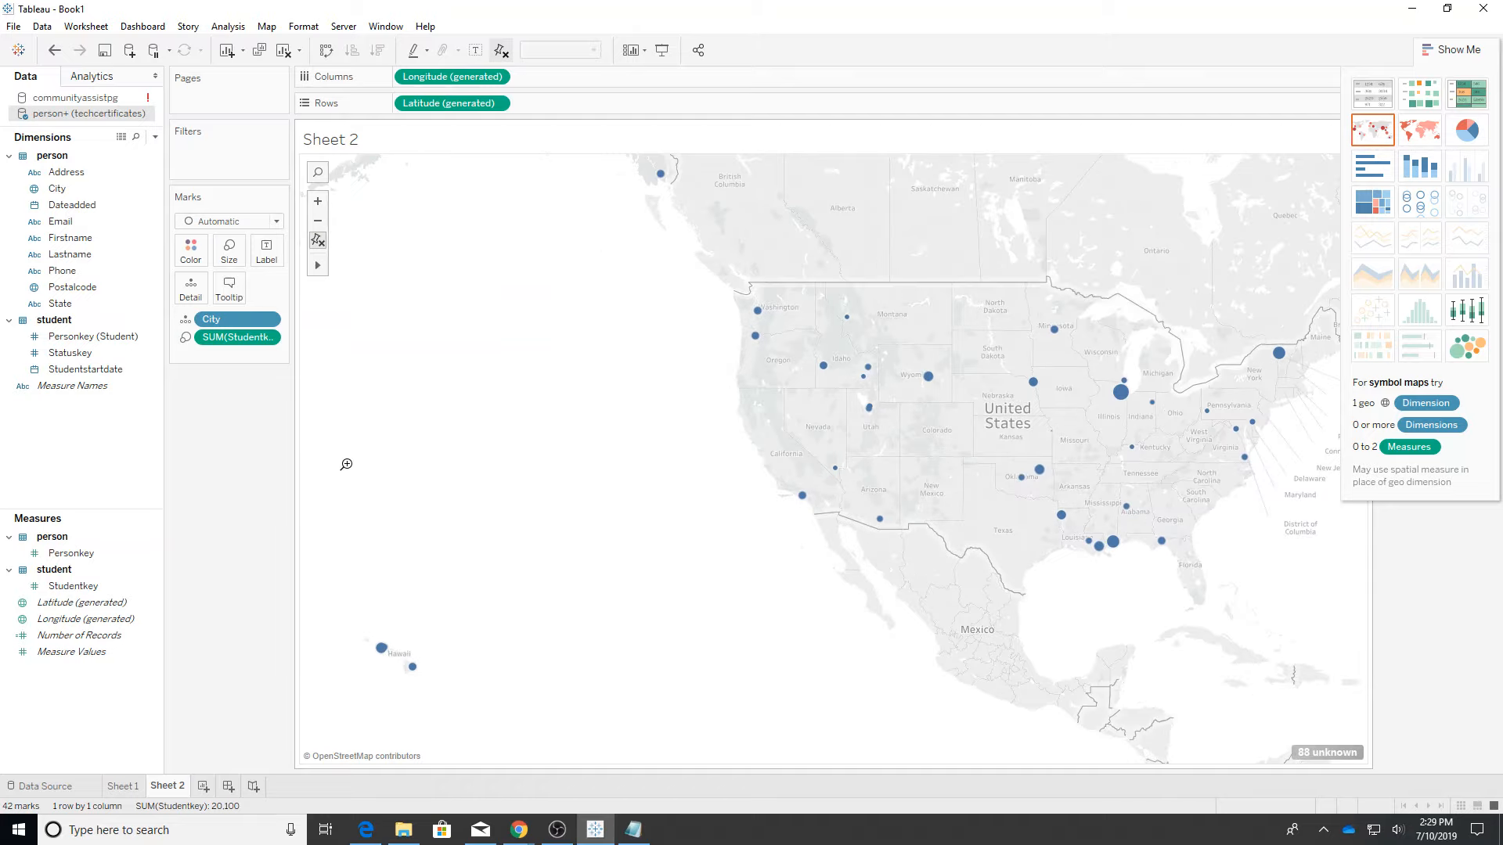
scroll(347, 465, "down", 1)
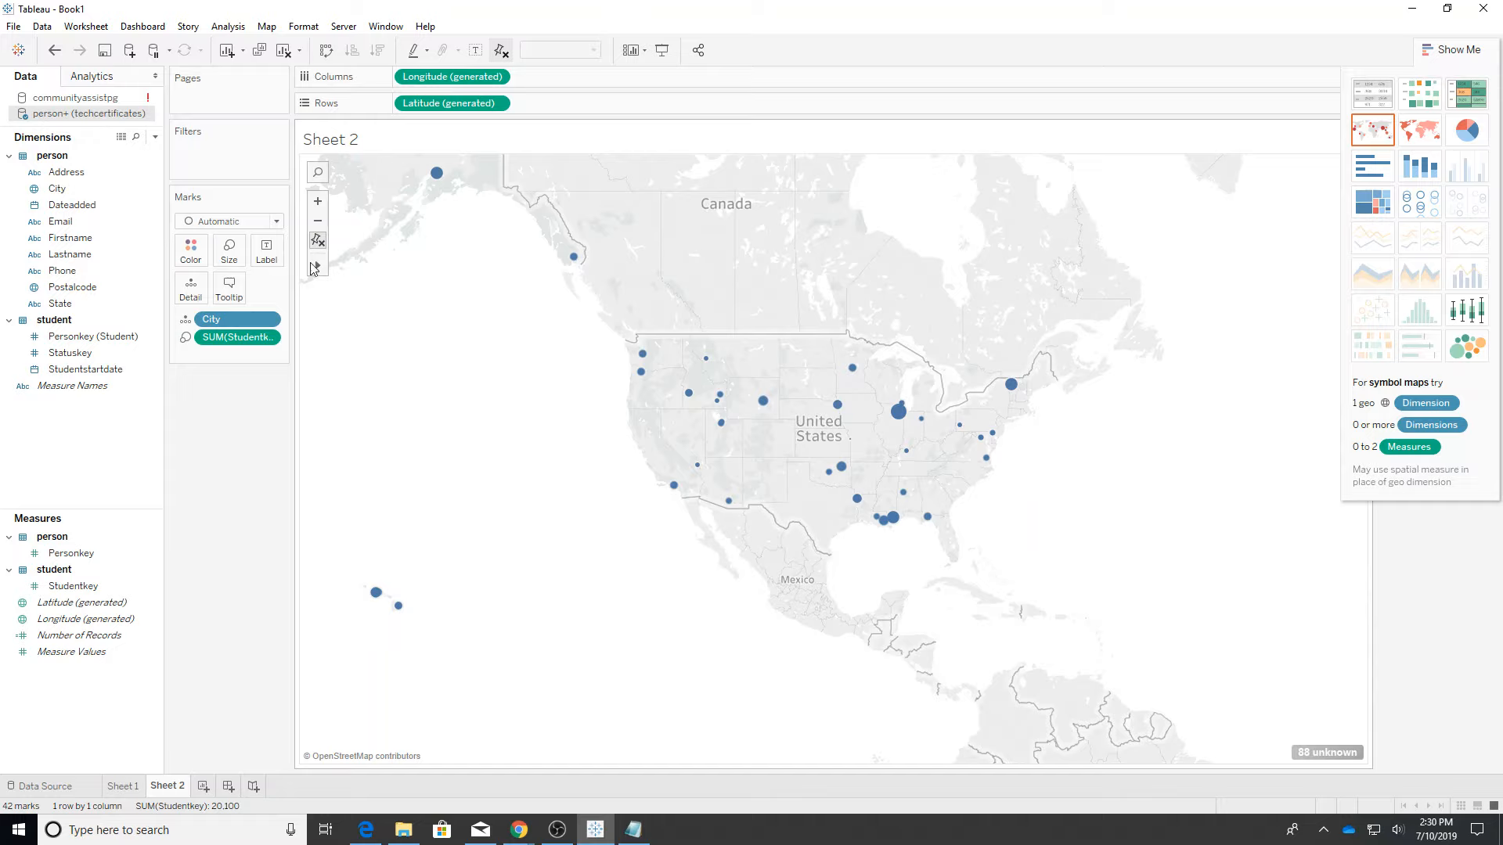
Step: View the color, opacity and effects options for the map marks without changing them
left_click(191, 252)
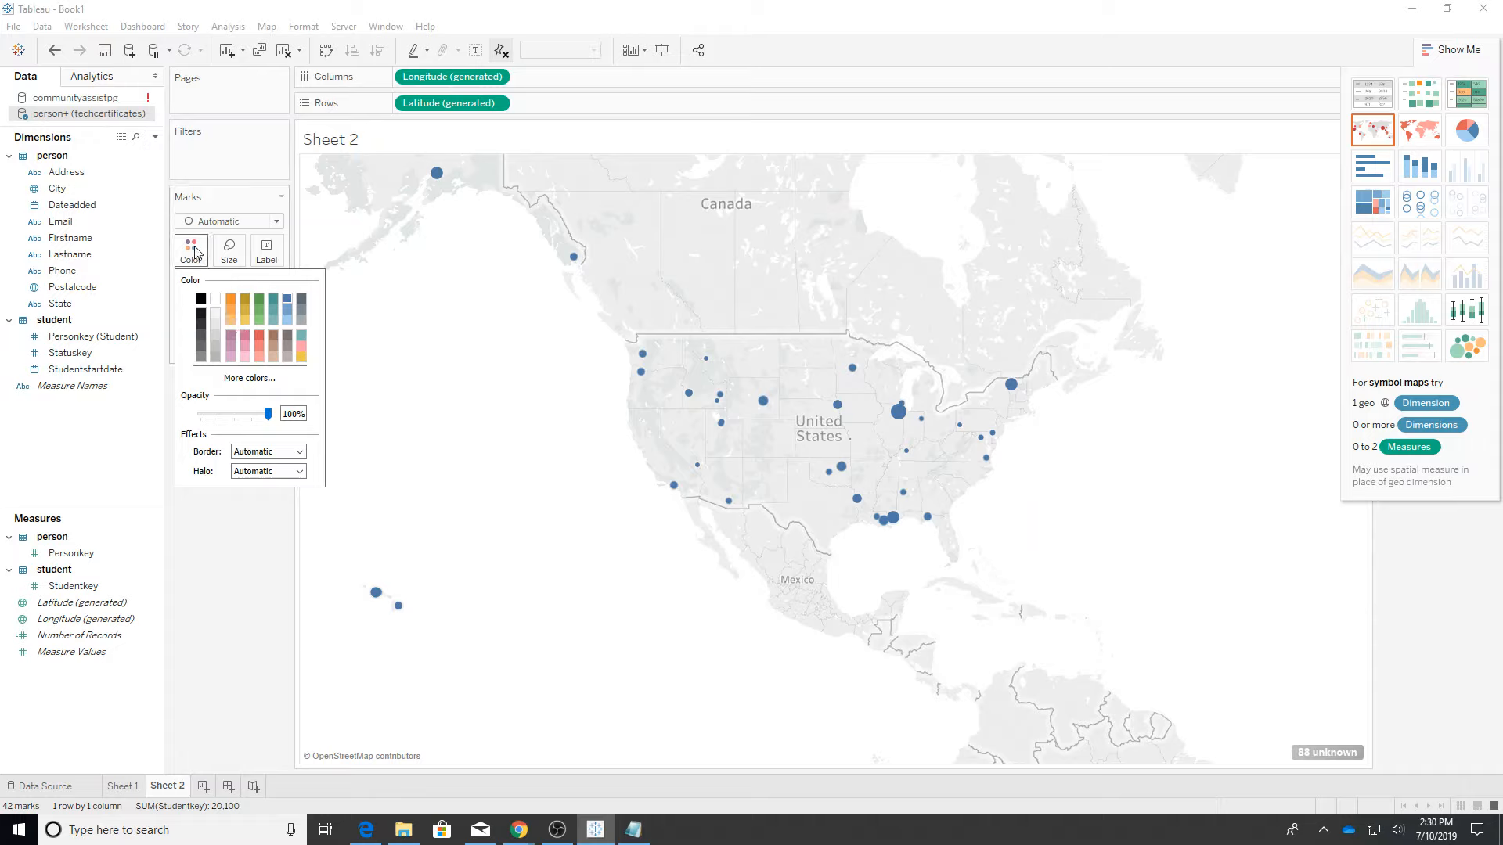
left_click(229, 161)
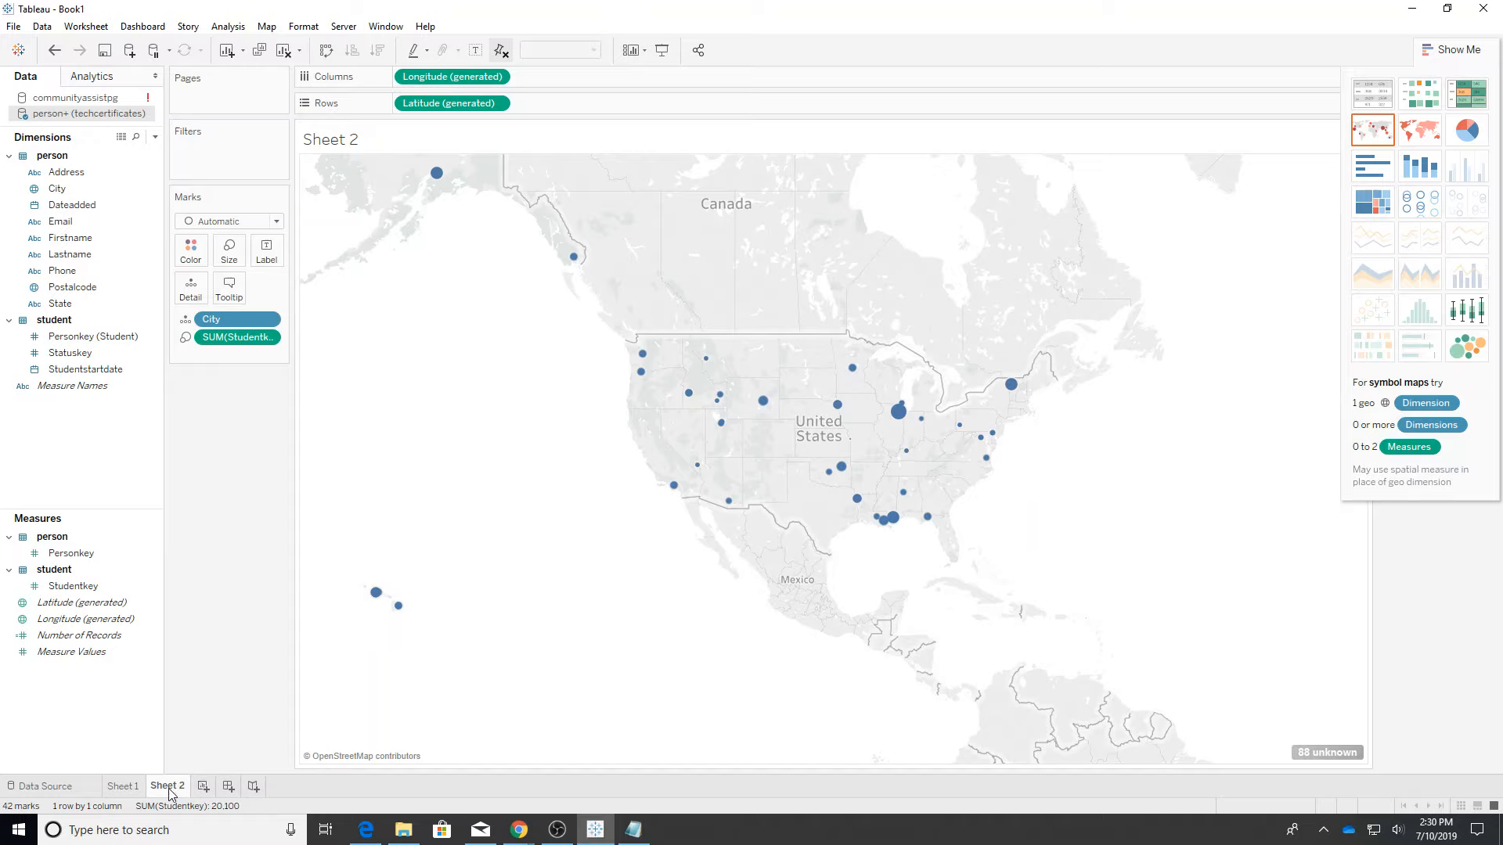
mouse_move(169, 794)
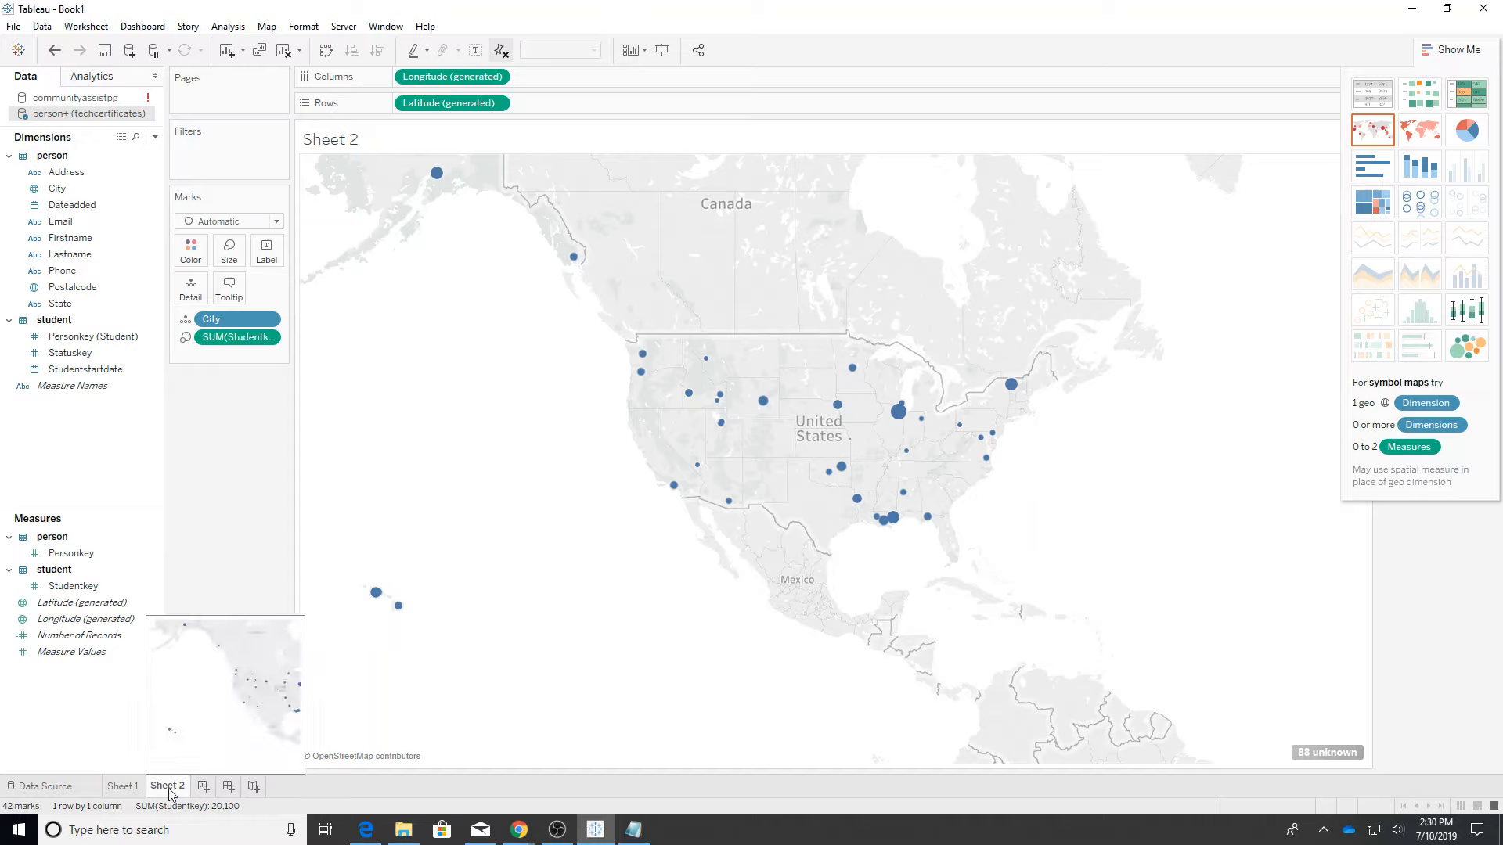
Step: On Sheet 1, build a bar chart with State as columns and the student table's Studentkey as rows
left_click(122, 787)
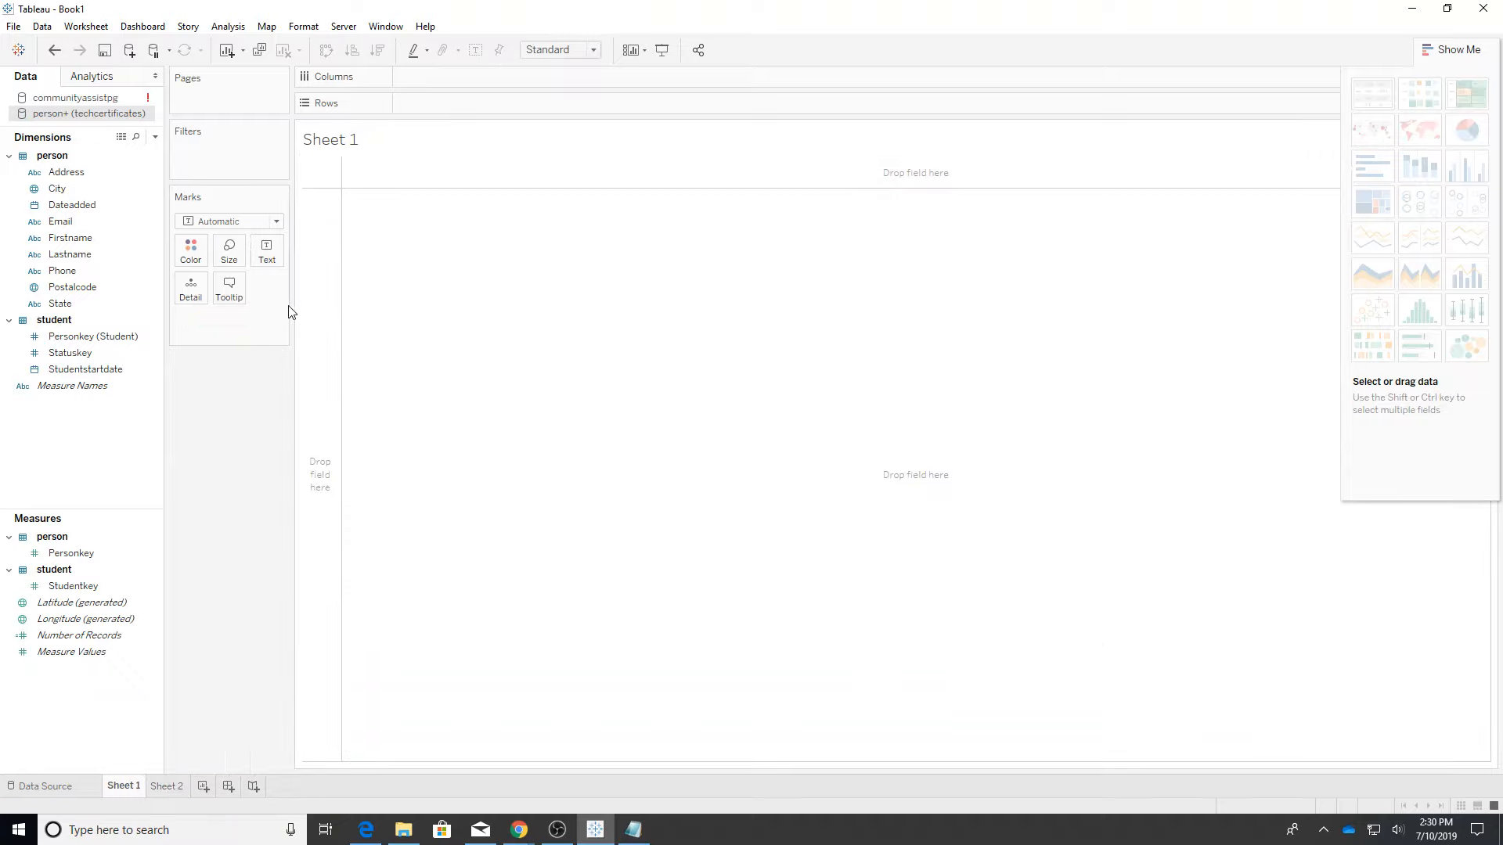
left_click(141, 370)
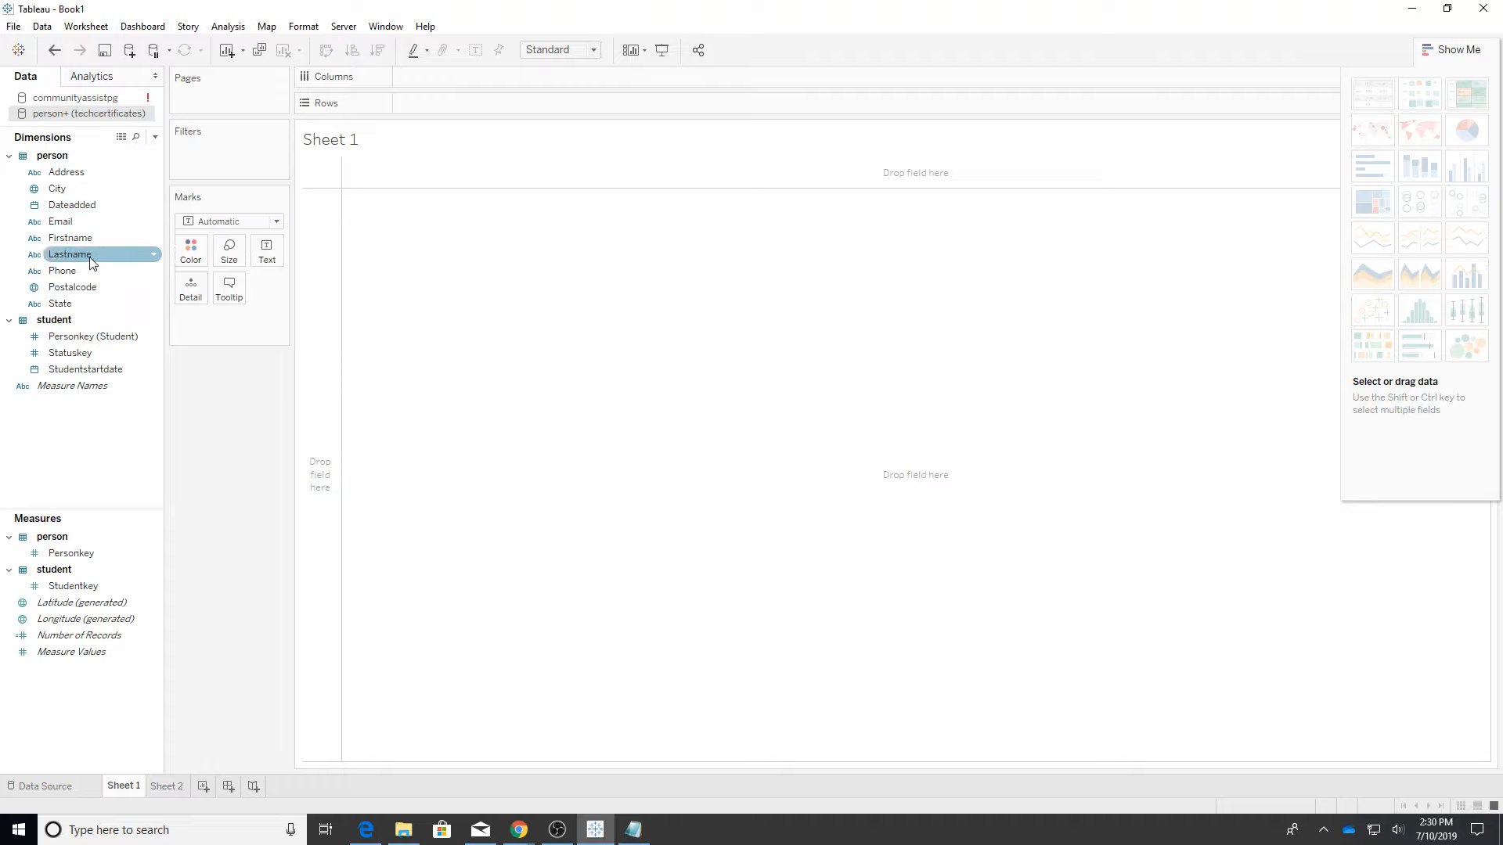
left_click_drag(78, 304, 374, 169)
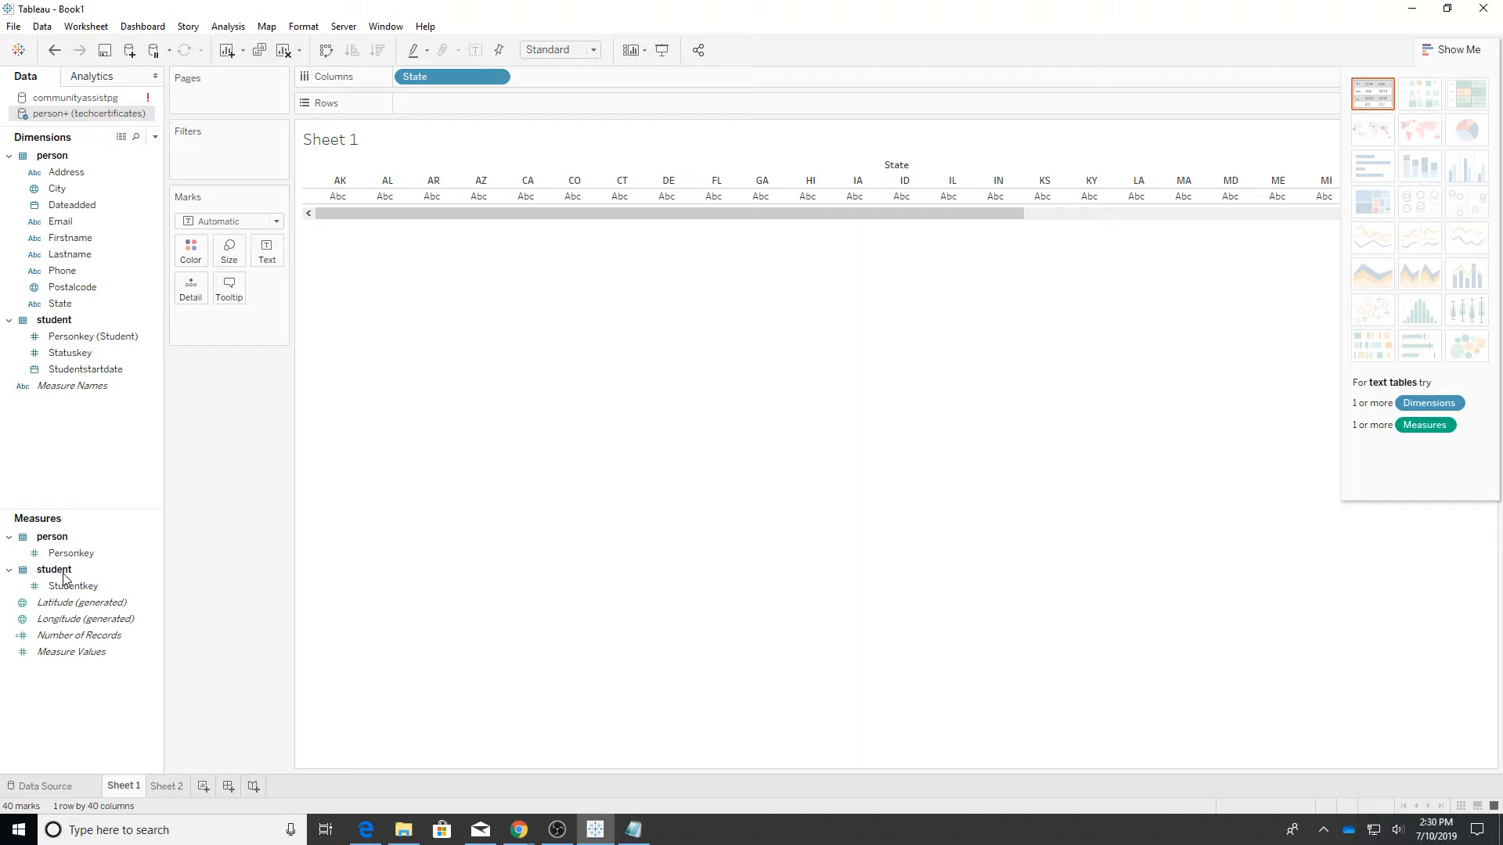
left_click_drag(67, 586, 442, 96)
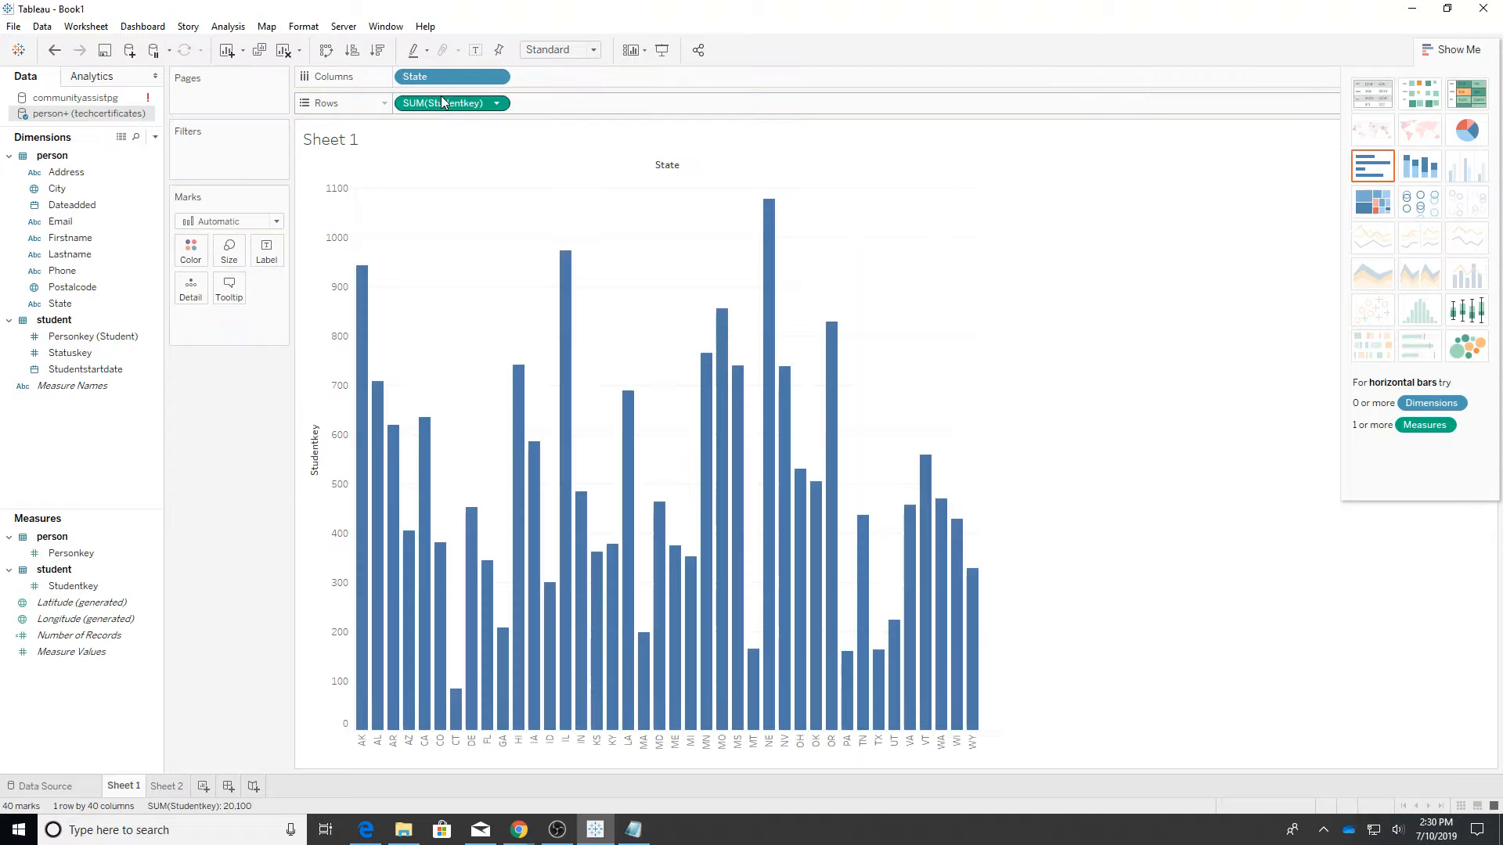
Step: Change the Studentkey measure on the rows to Count (Distinct)
left_click(496, 103)
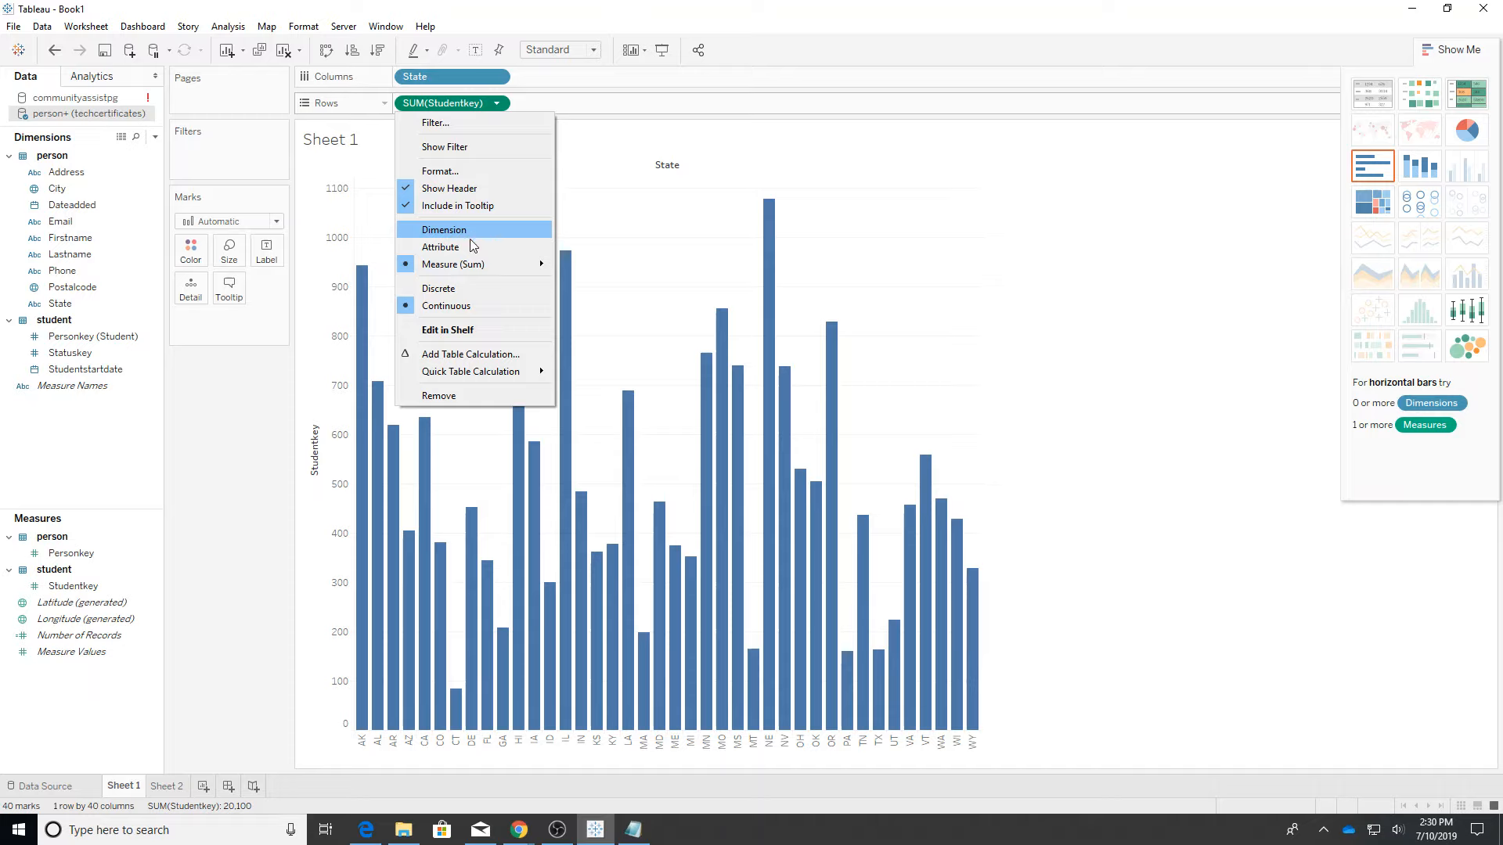
mouse_move(504, 266)
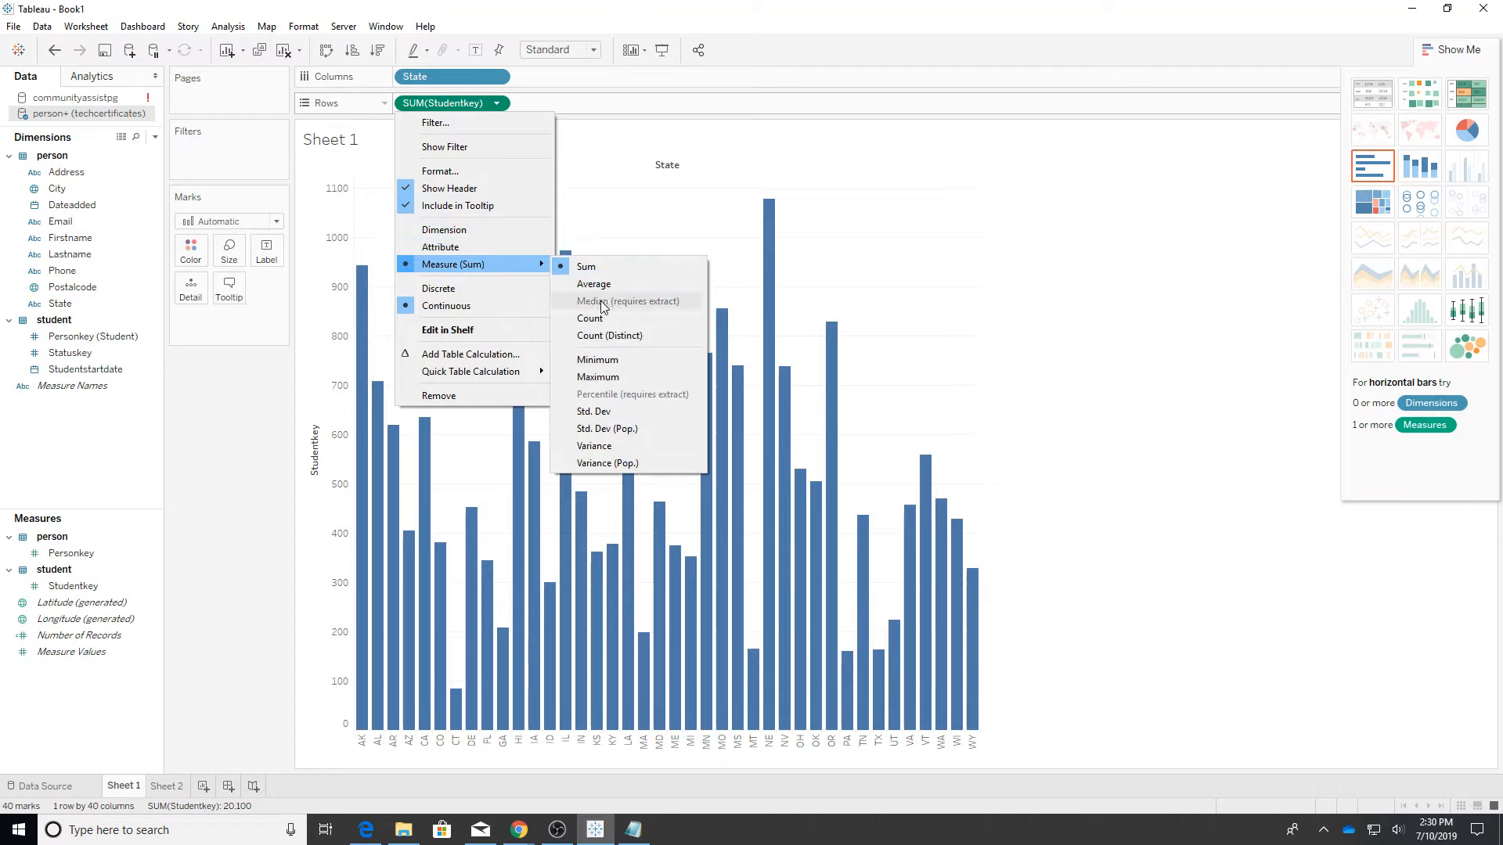
left_click(605, 337)
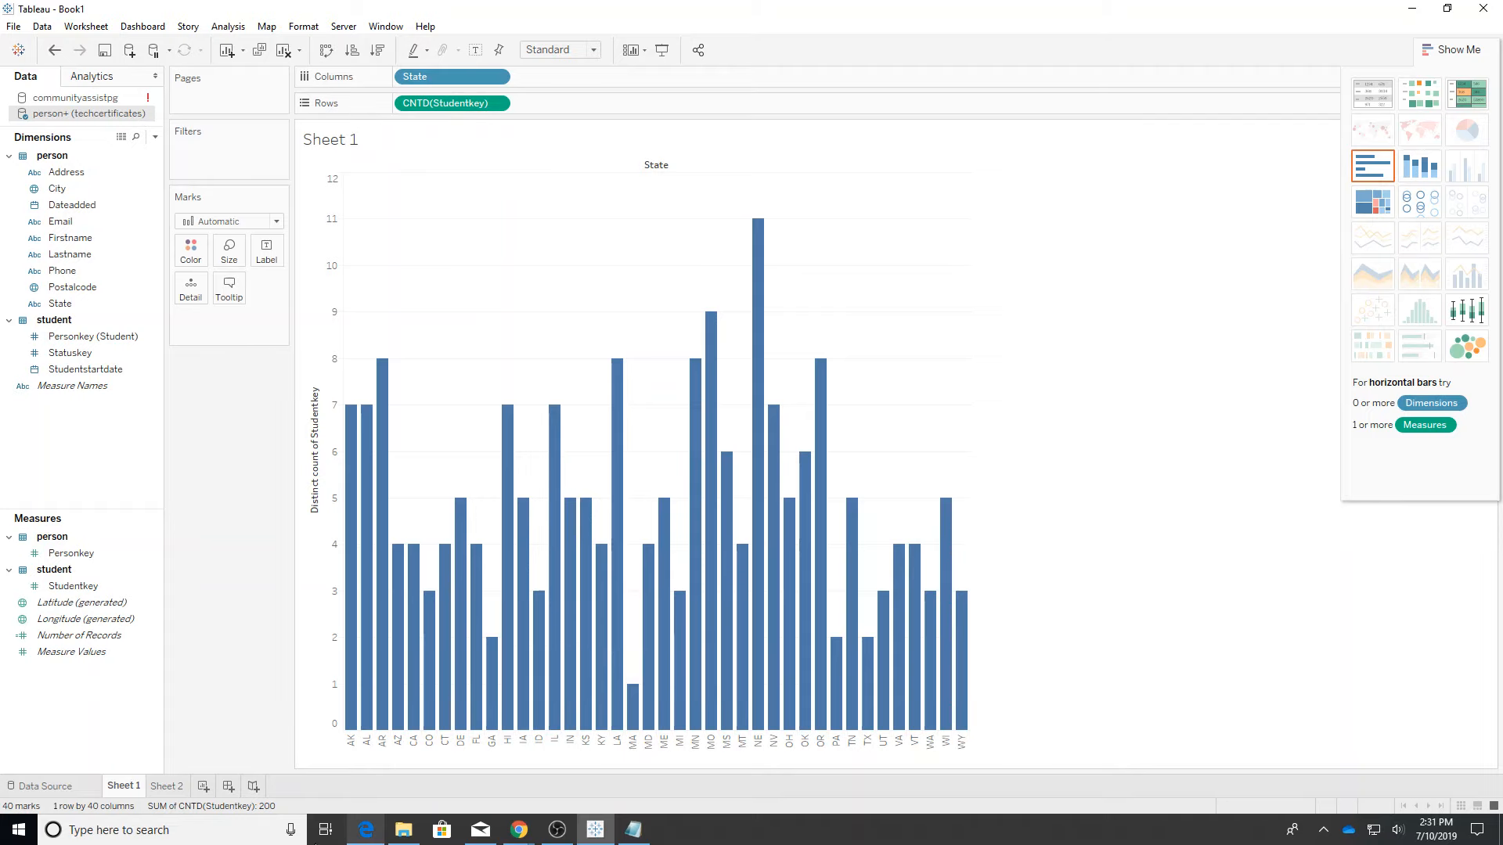
Step: Compare the city map on Sheet 2 with the state bar chart on Sheet 1
left_click(166, 786)
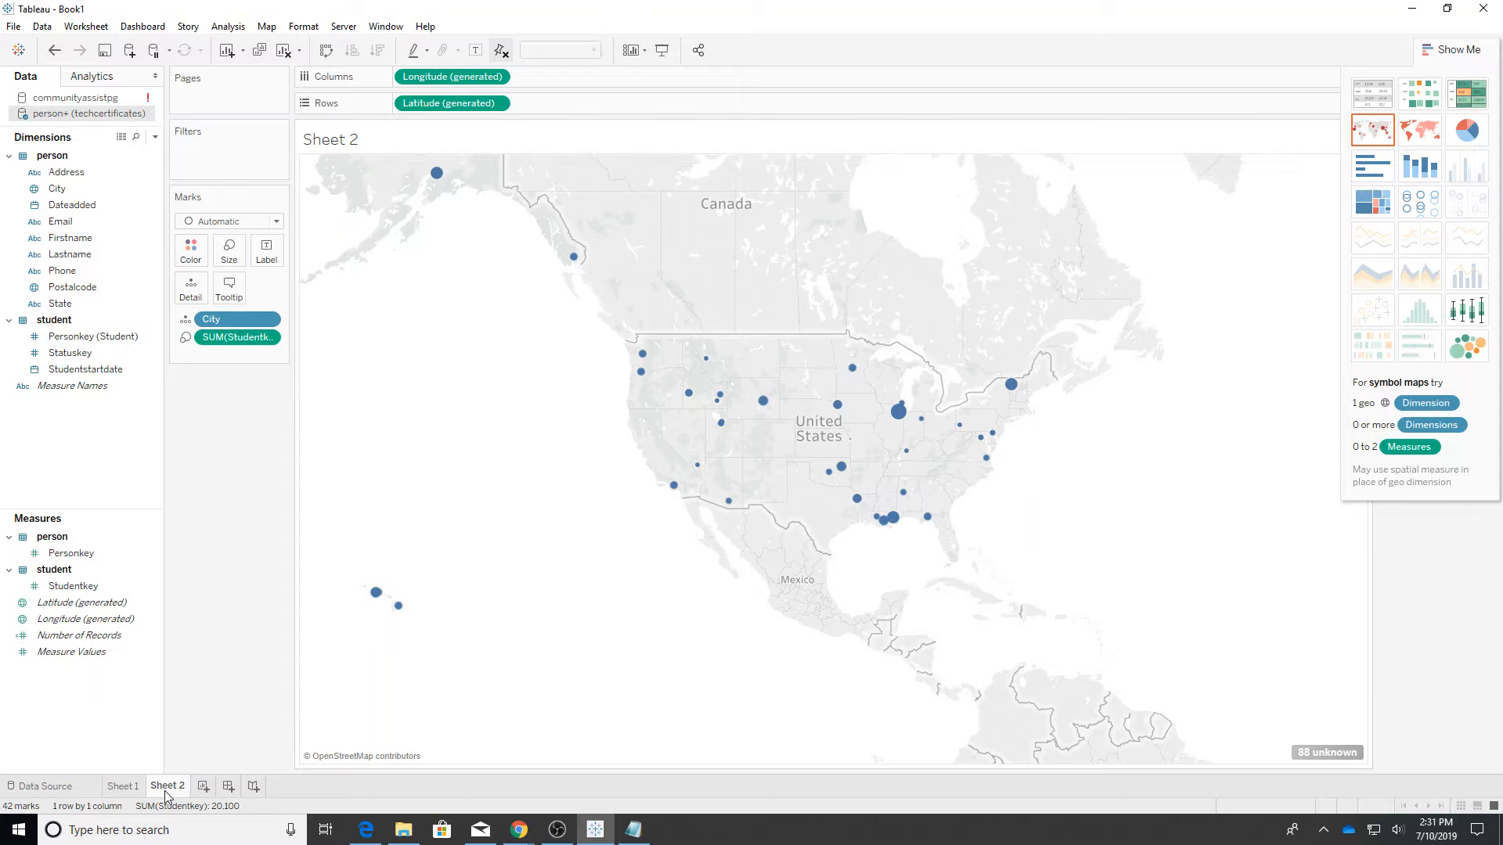
left_click(137, 789)
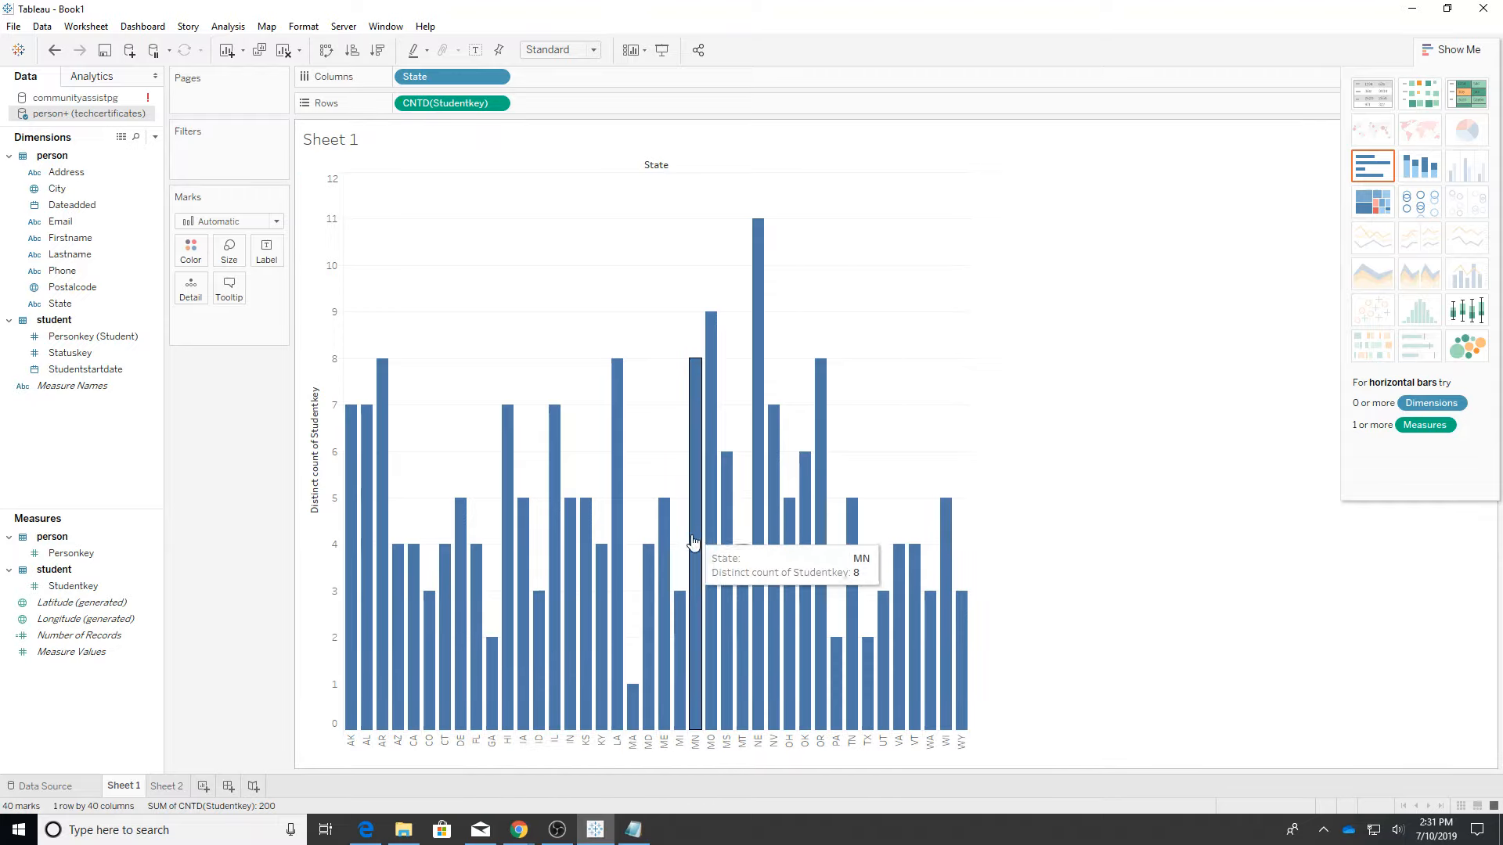
left_click(102, 342)
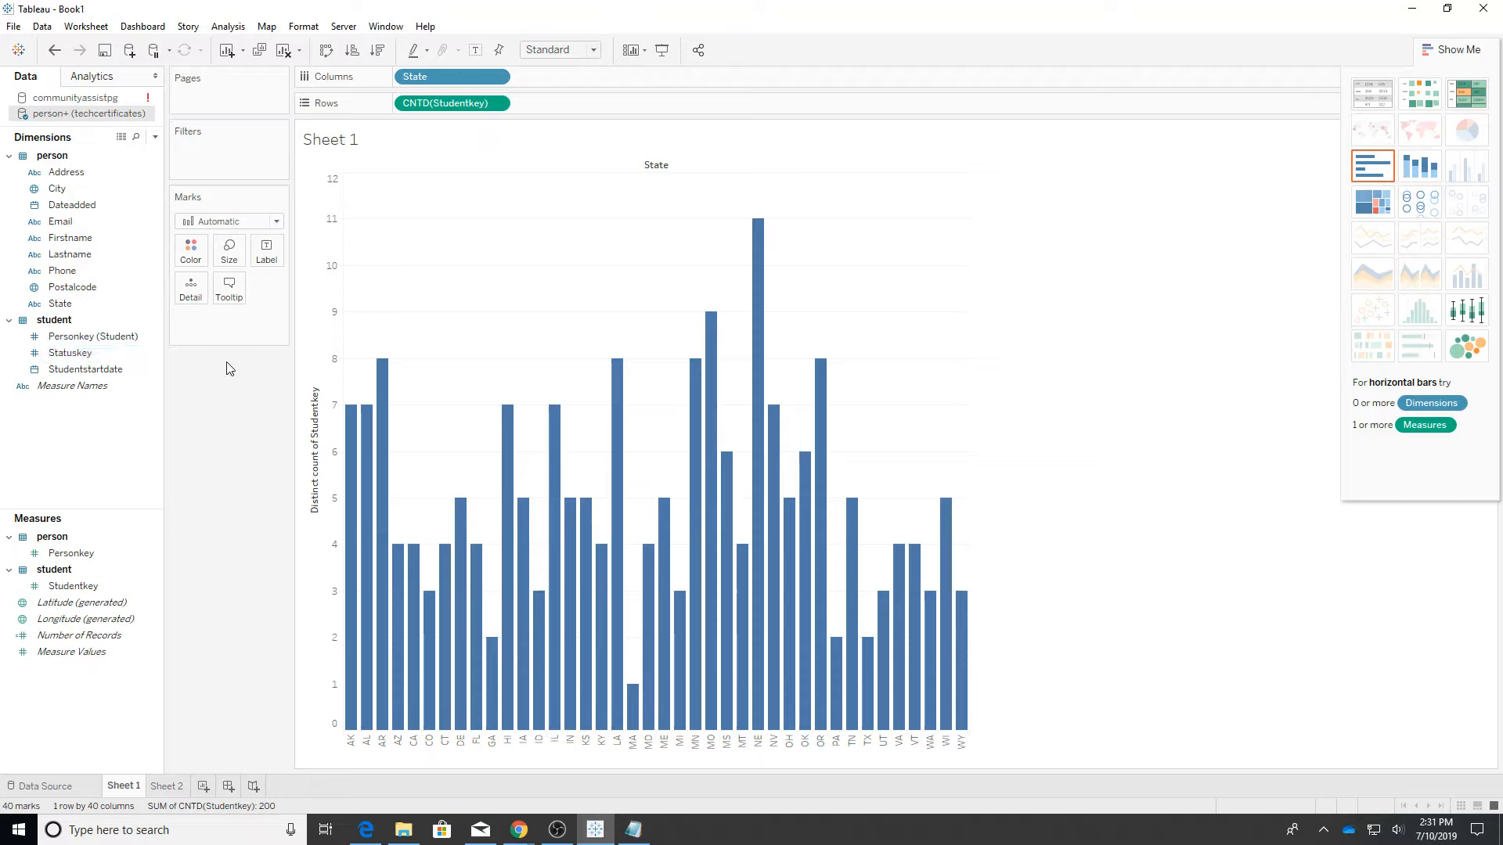
mouse_move(353, 426)
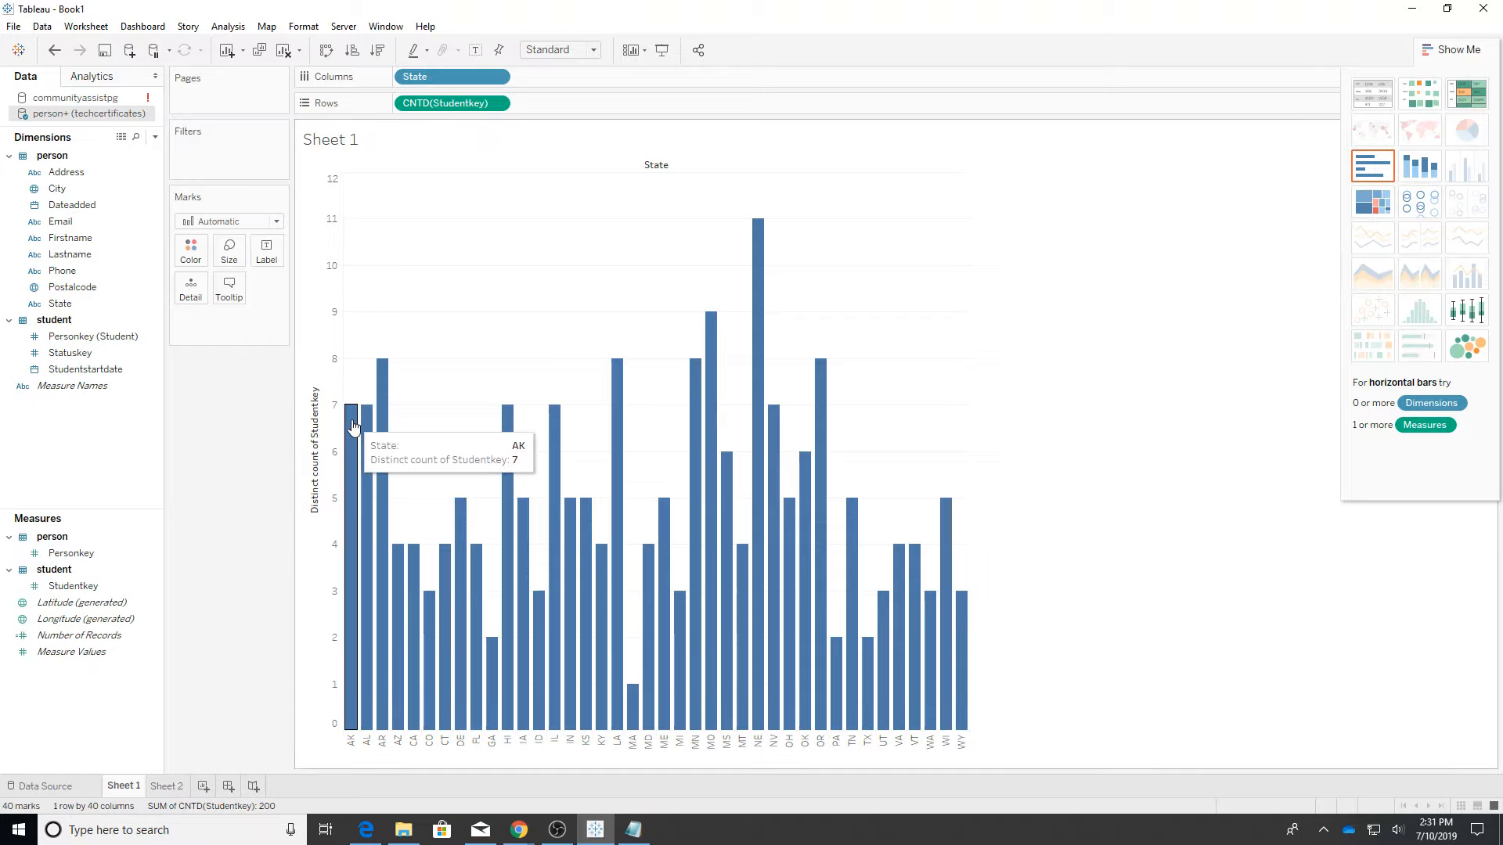
right_click(353, 427)
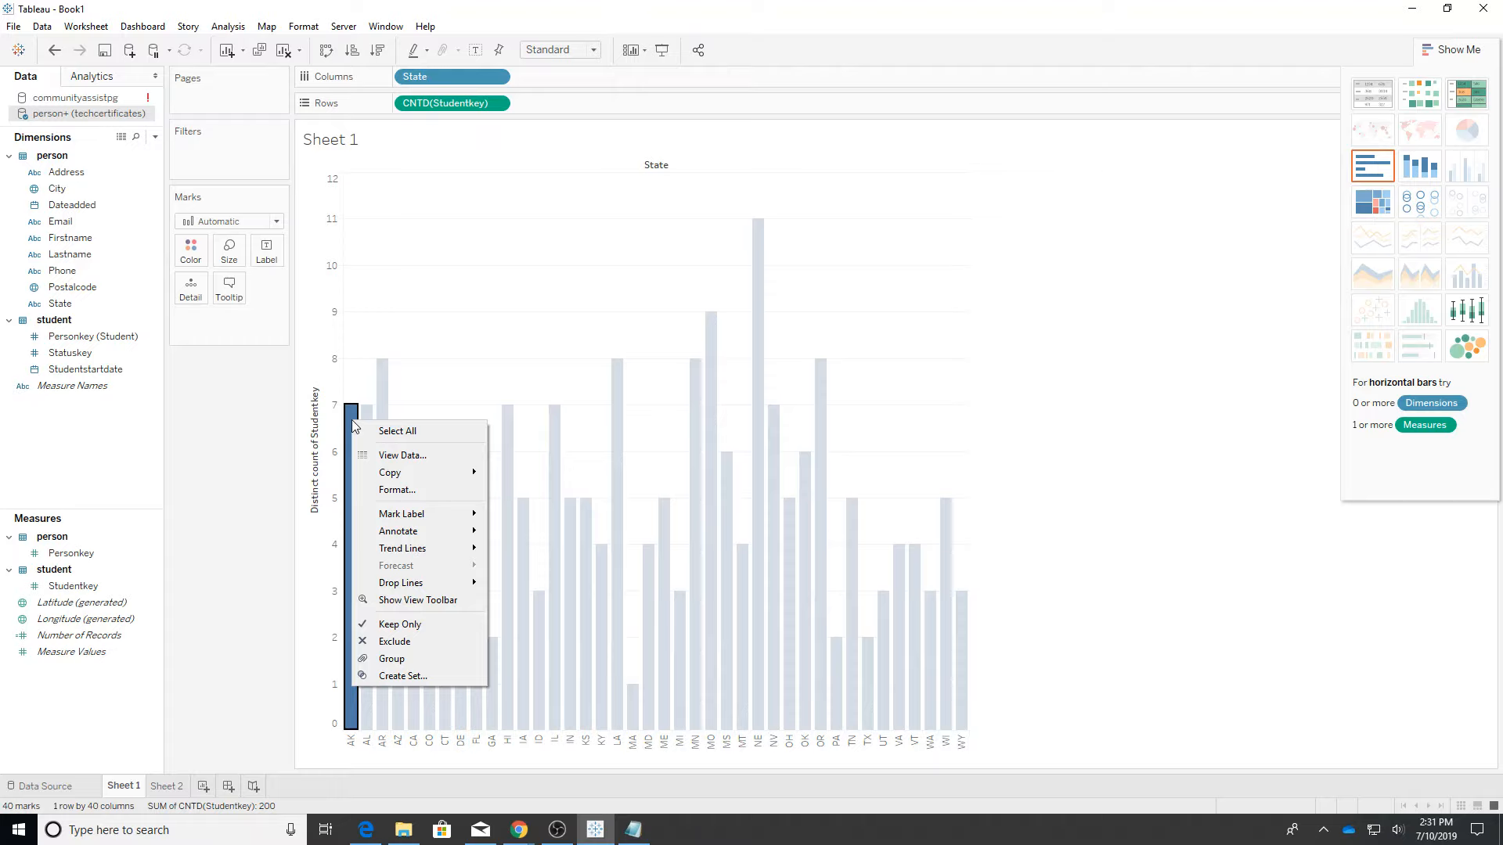
mouse_move(419, 519)
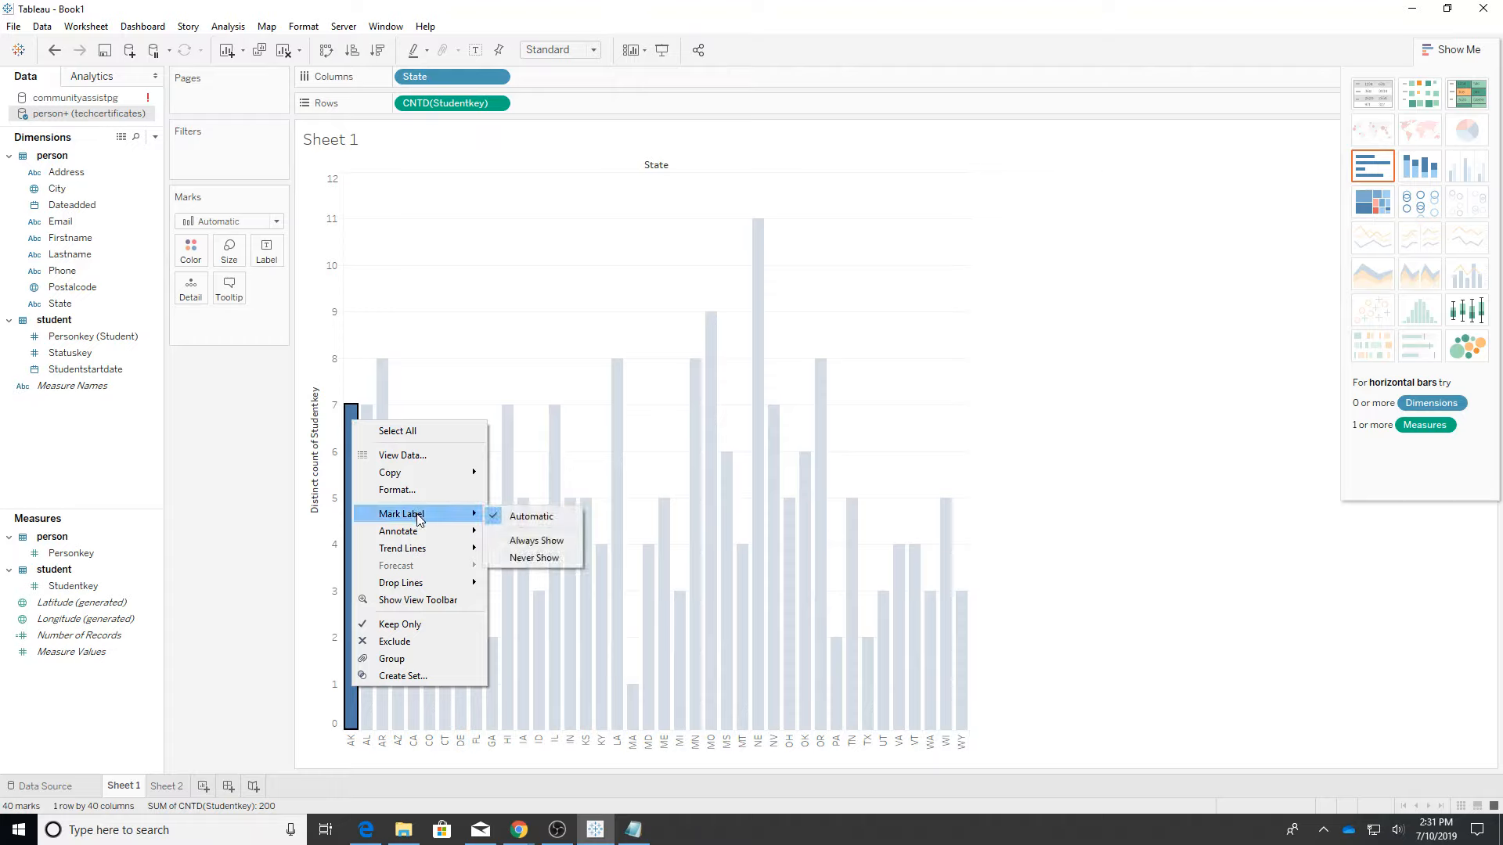
left_click(193, 422)
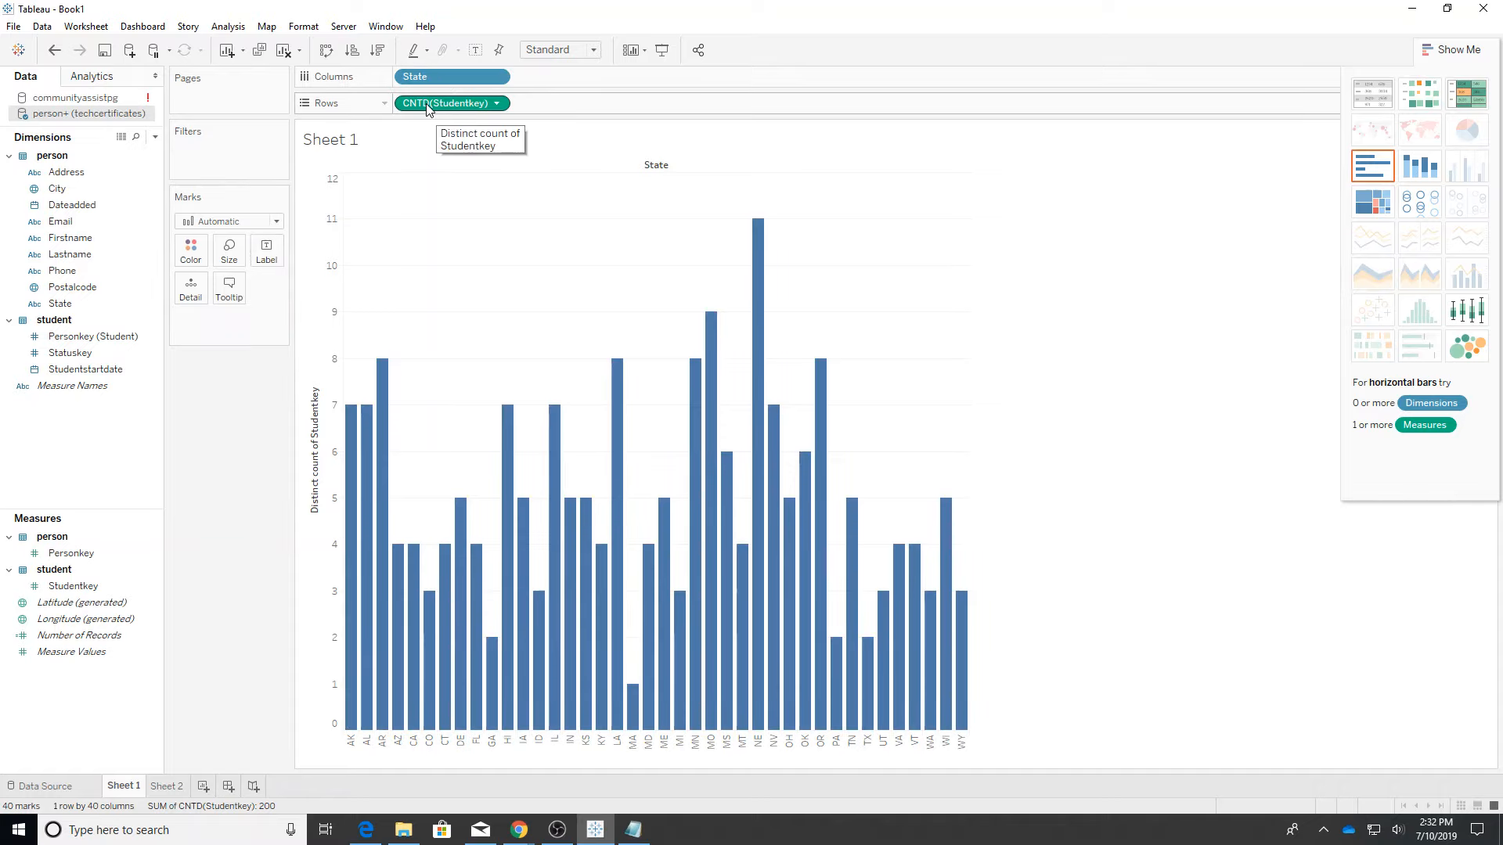
mouse_move(411, 105)
left_mouse_down()
mouse_move(386, 134)
mouse_move(406, 108)
left_mouse_up()
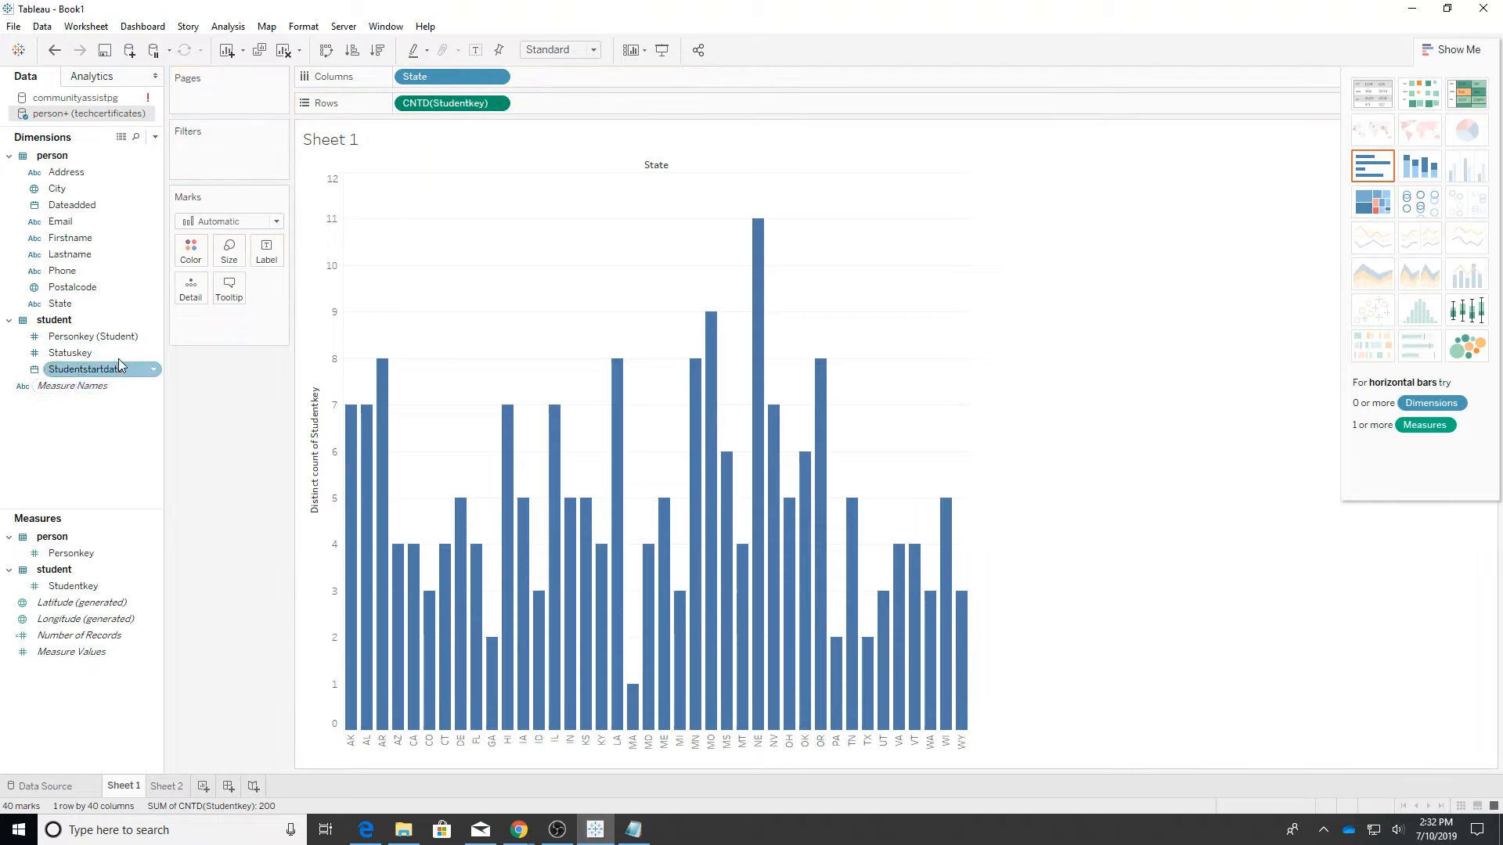
Step: Add Studentkey as the label on the state bars and set the label's measure to Count
left_click_drag(72, 587, 250, 254)
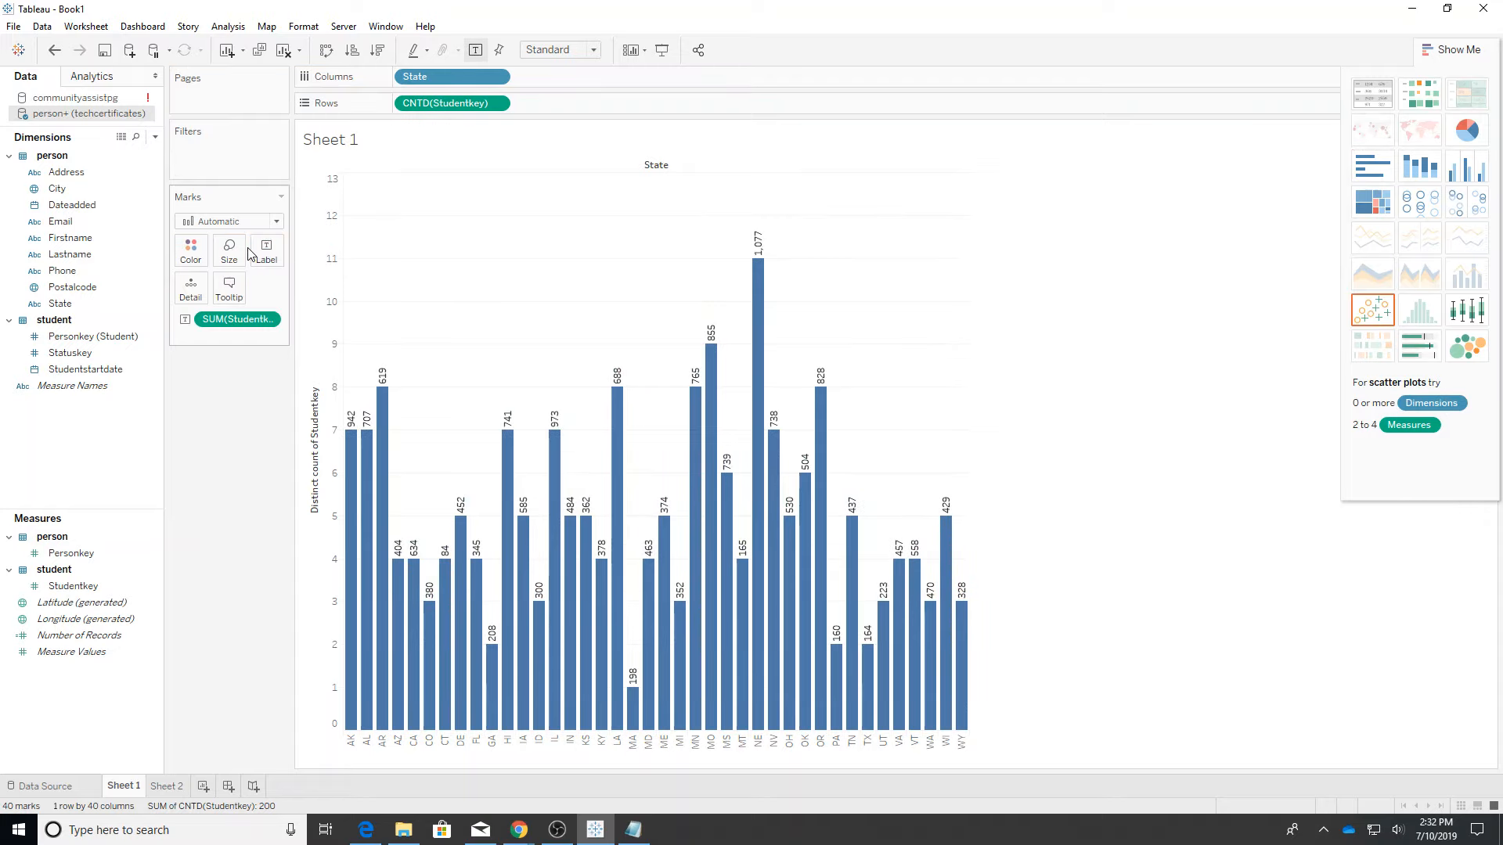
left_click(266, 319)
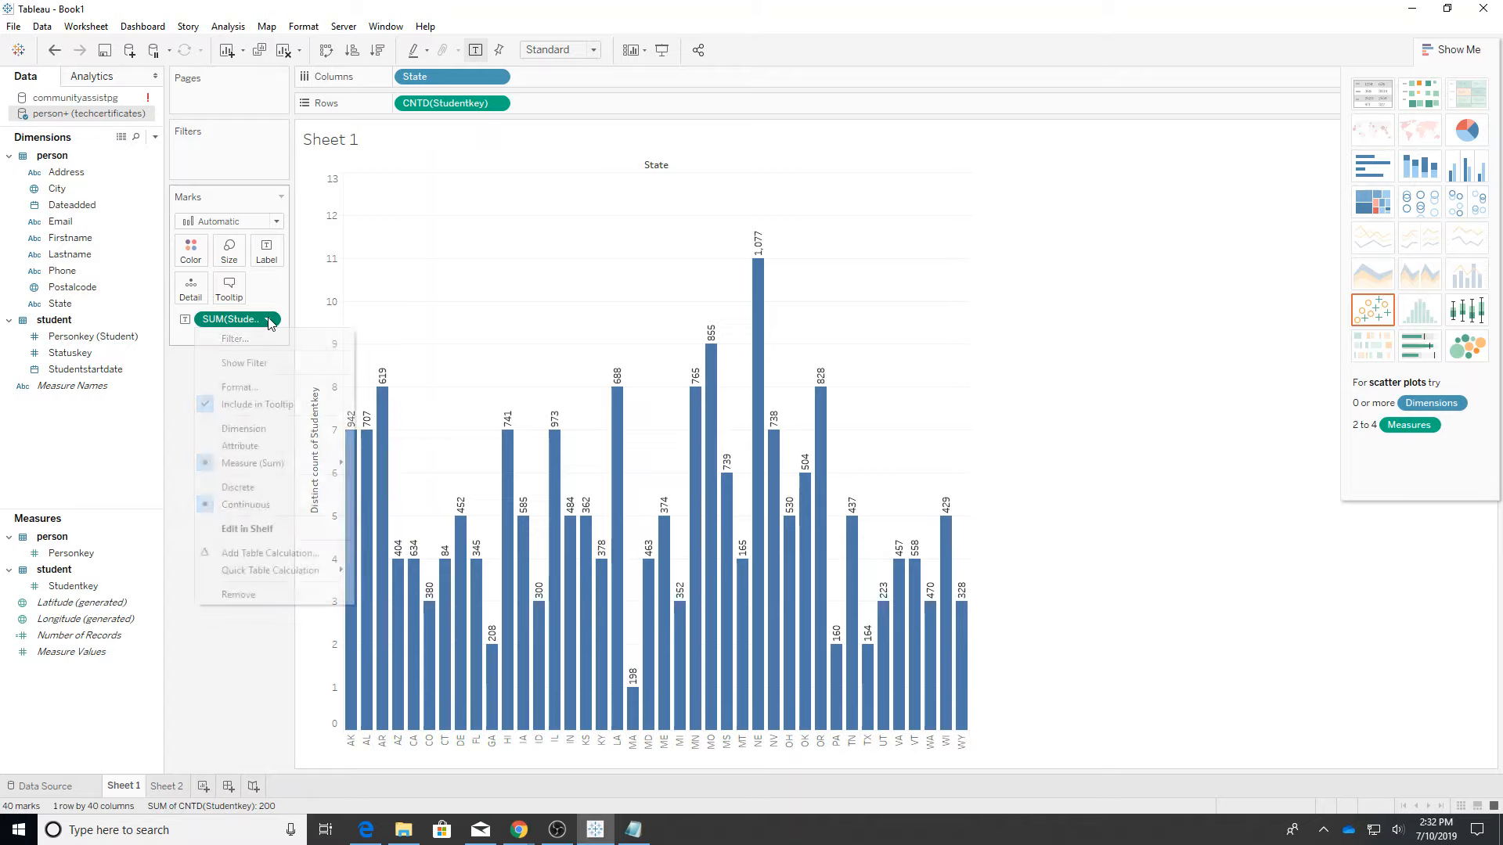
mouse_move(254, 465)
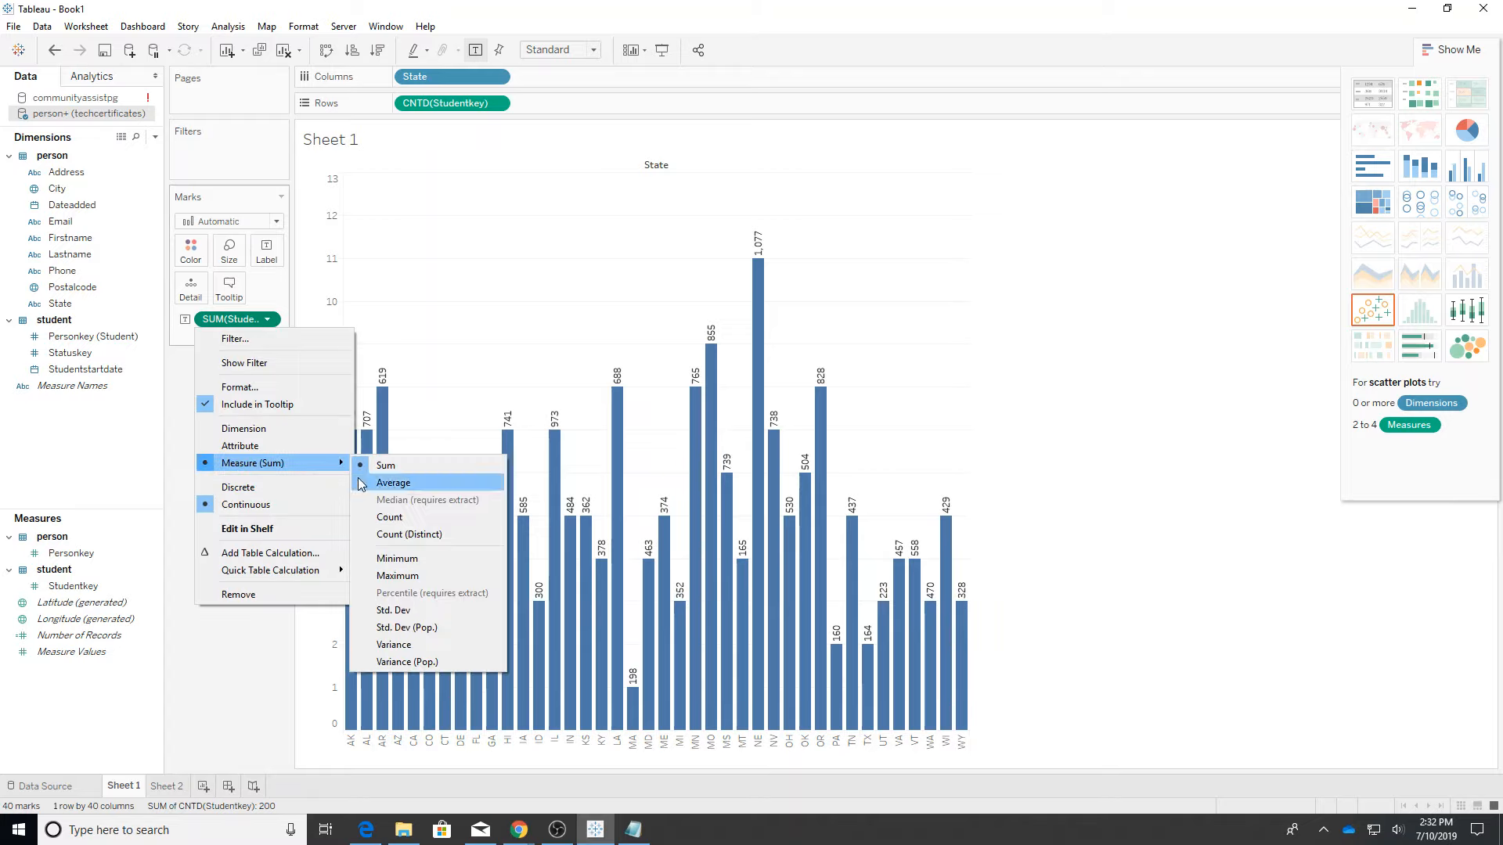
left_click(389, 518)
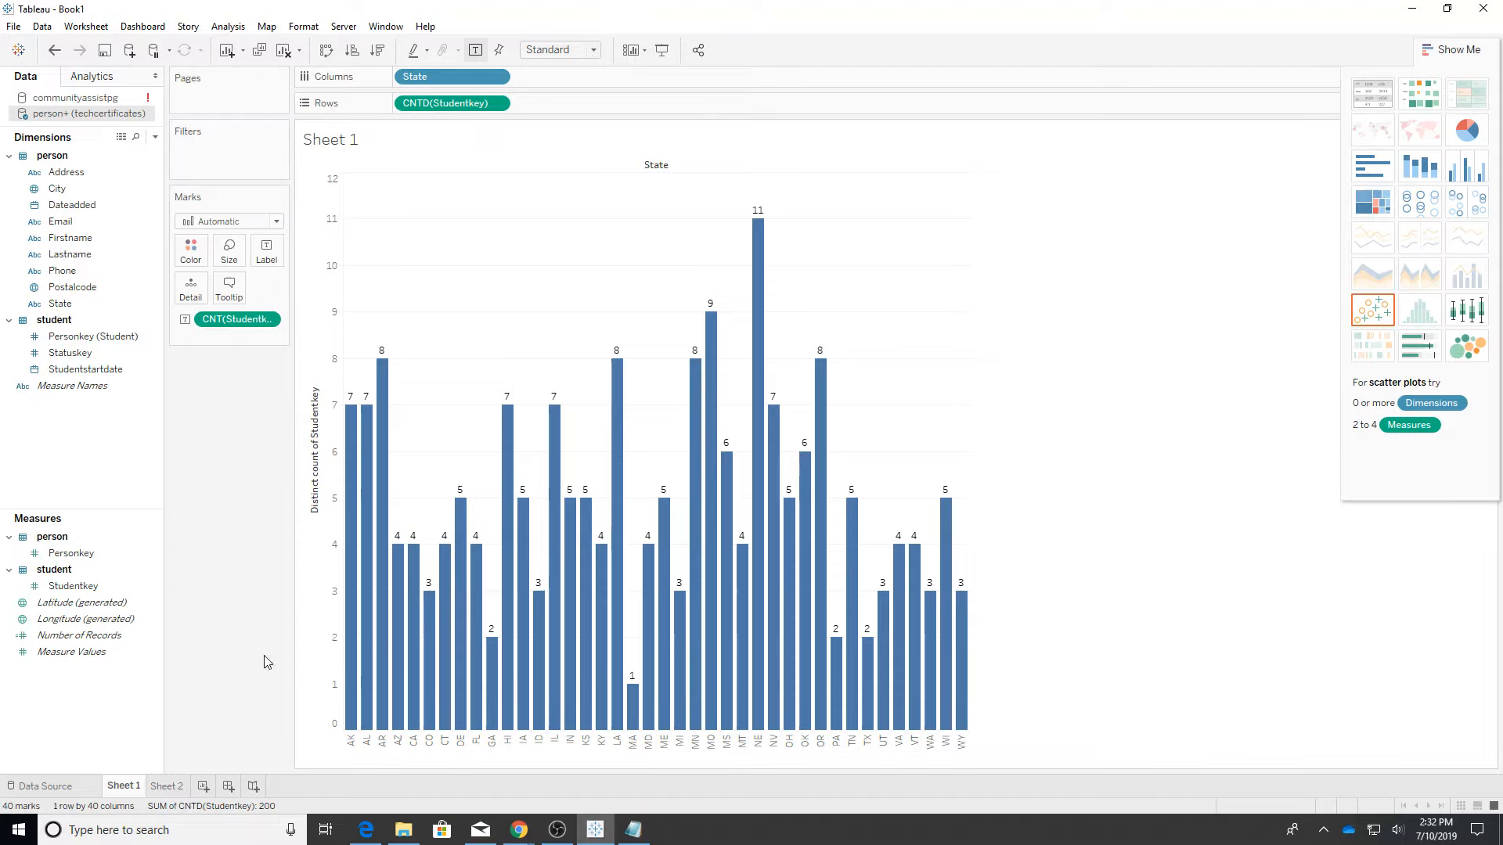
Step: Create a new dashboard, add the Sheet 2 city map, and narrow the map to about half the dashboard width
left_click(227, 787)
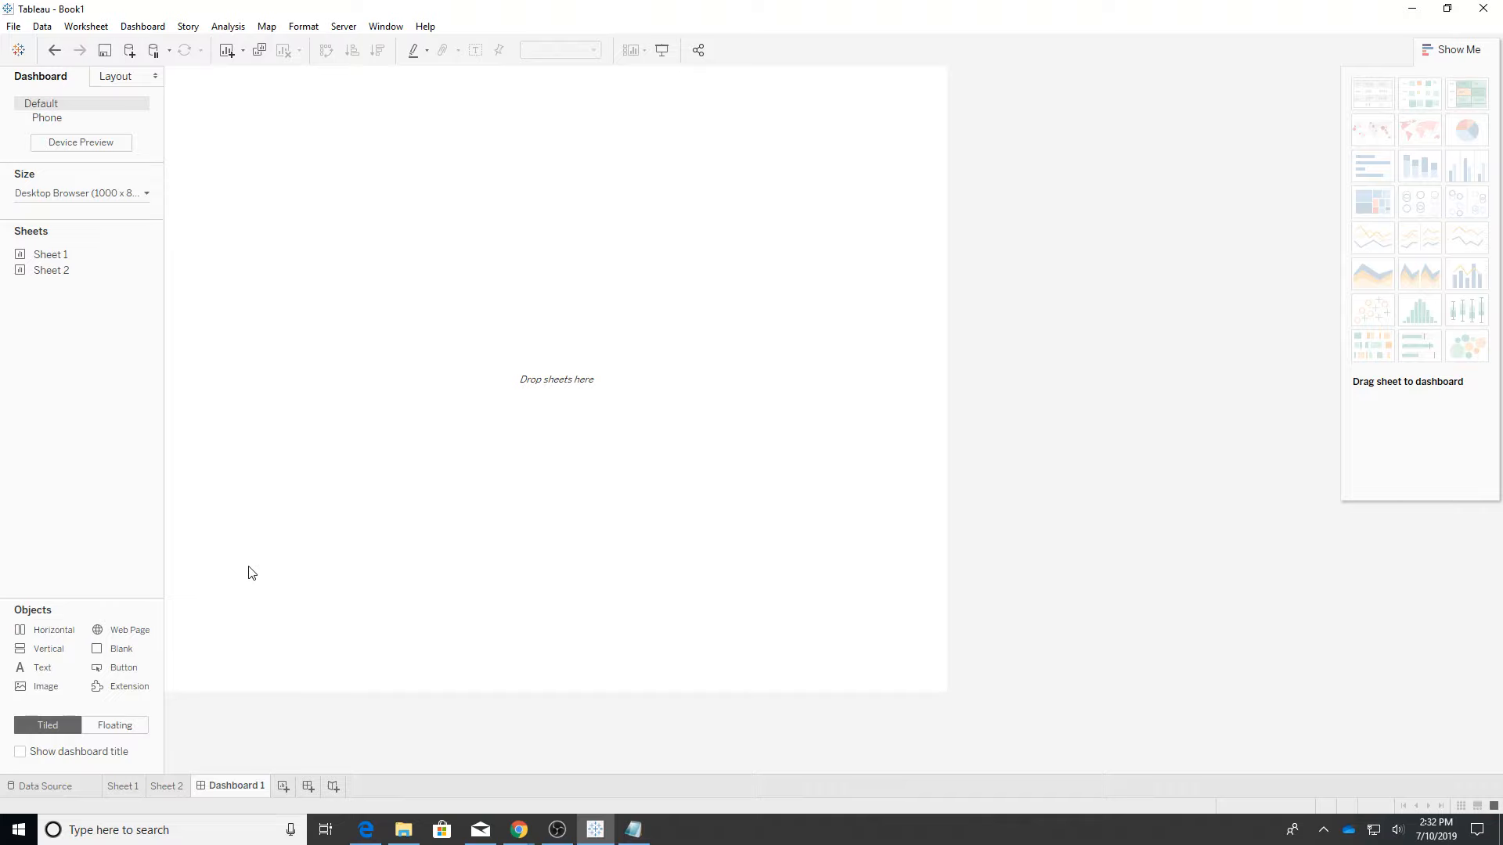
mouse_move(43, 274)
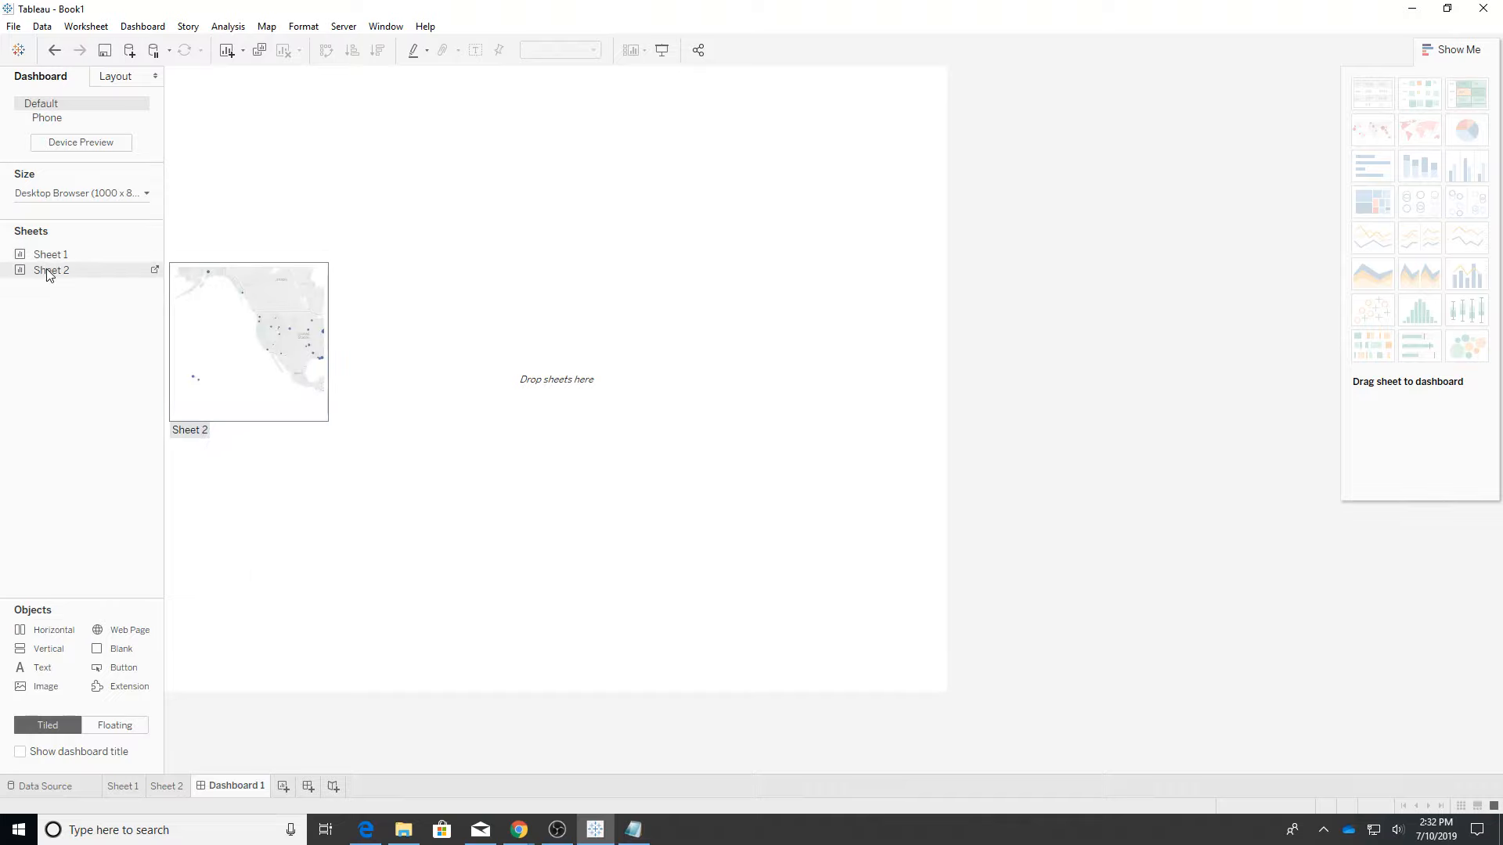
left_click_drag(49, 274, 274, 174)
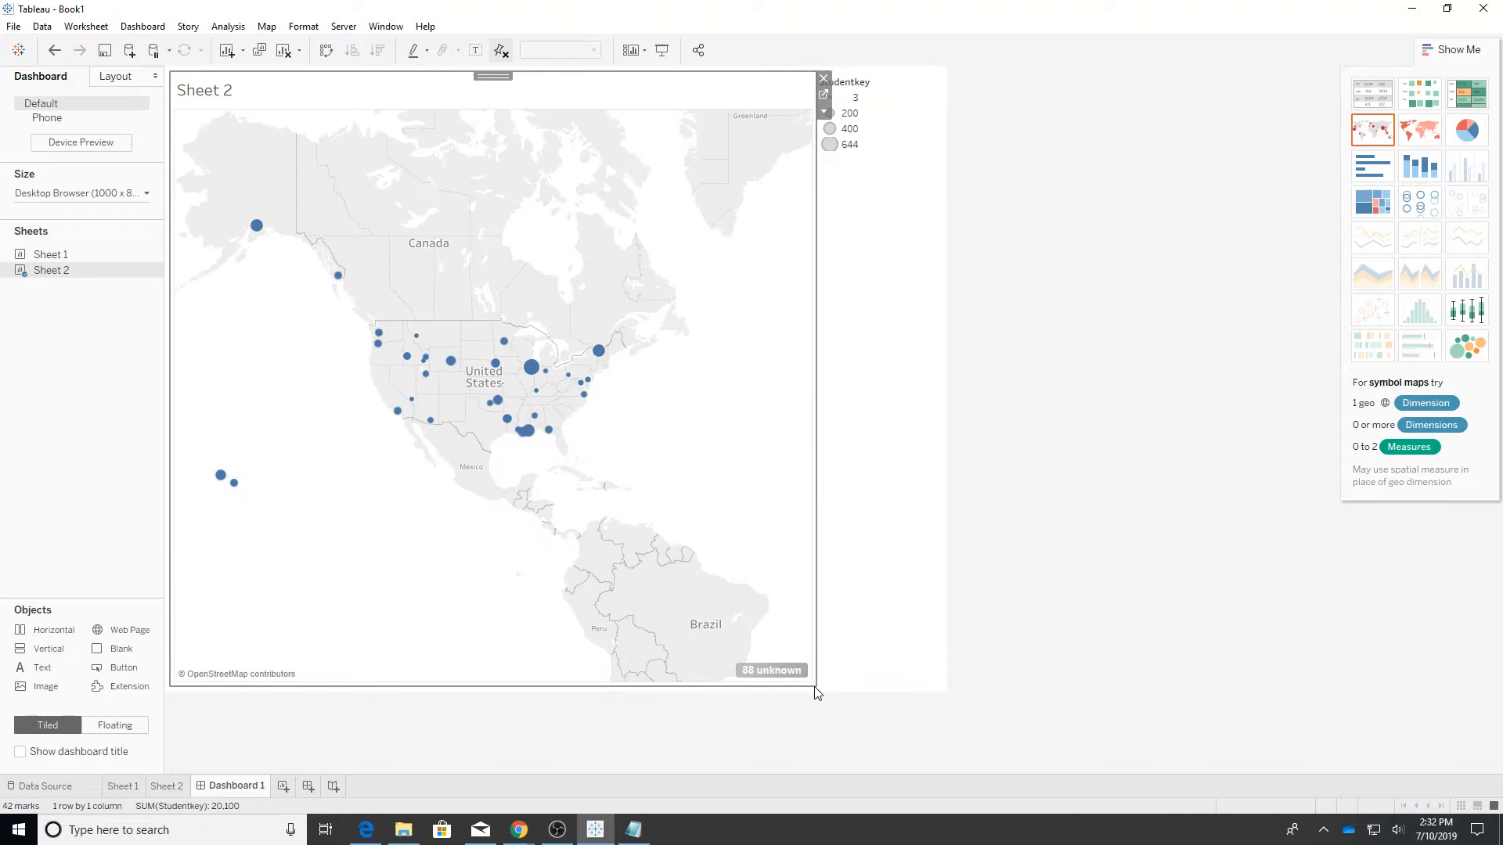
mouse_move(813, 685)
left_mouse_down()
mouse_move(798, 685)
mouse_move(825, 685)
left_mouse_up()
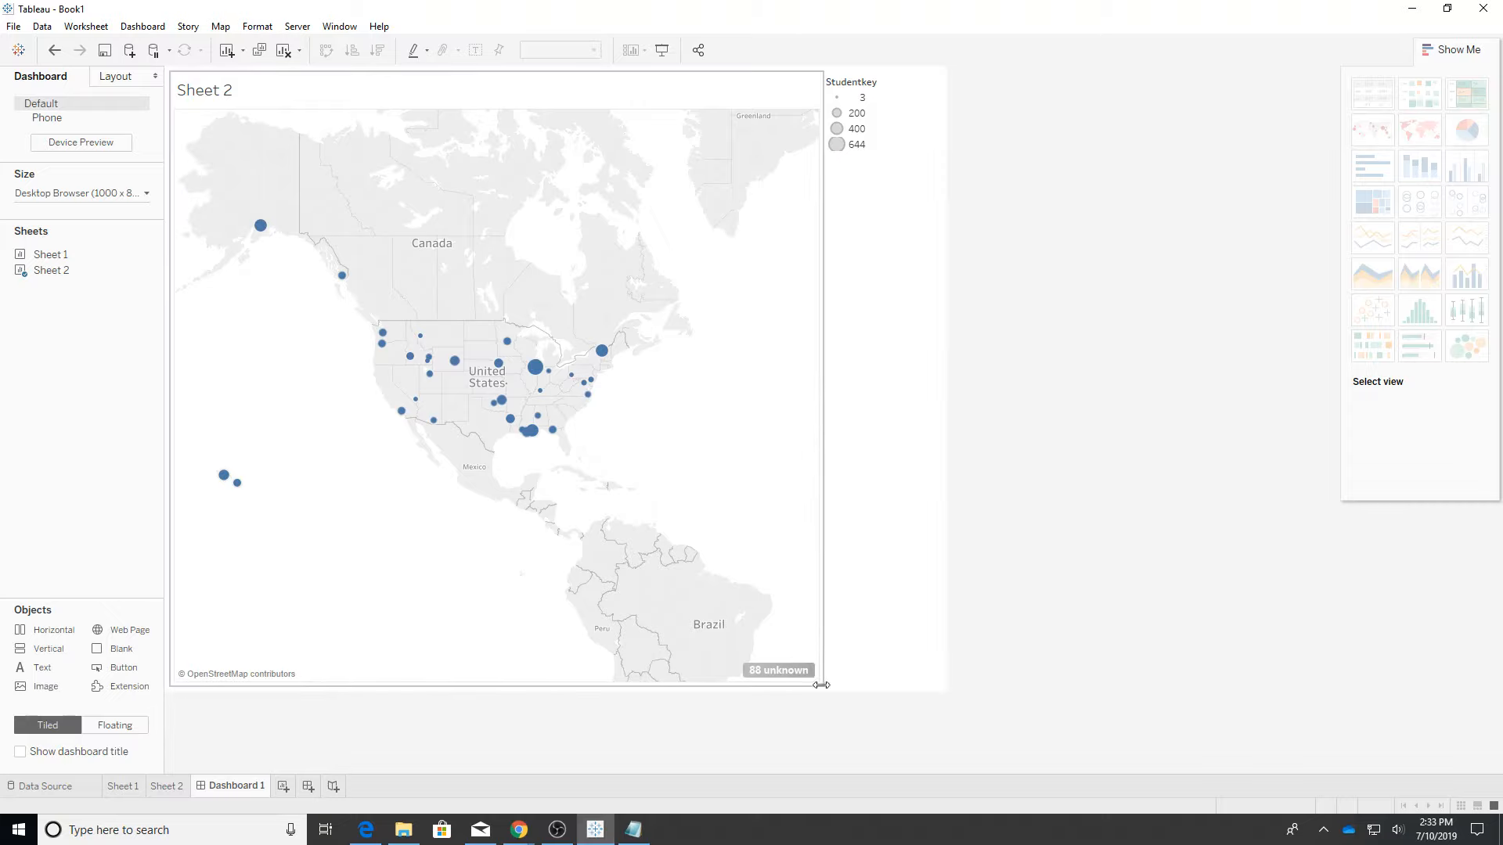
left_click_drag(820, 685, 565, 474)
left_click(657, 468)
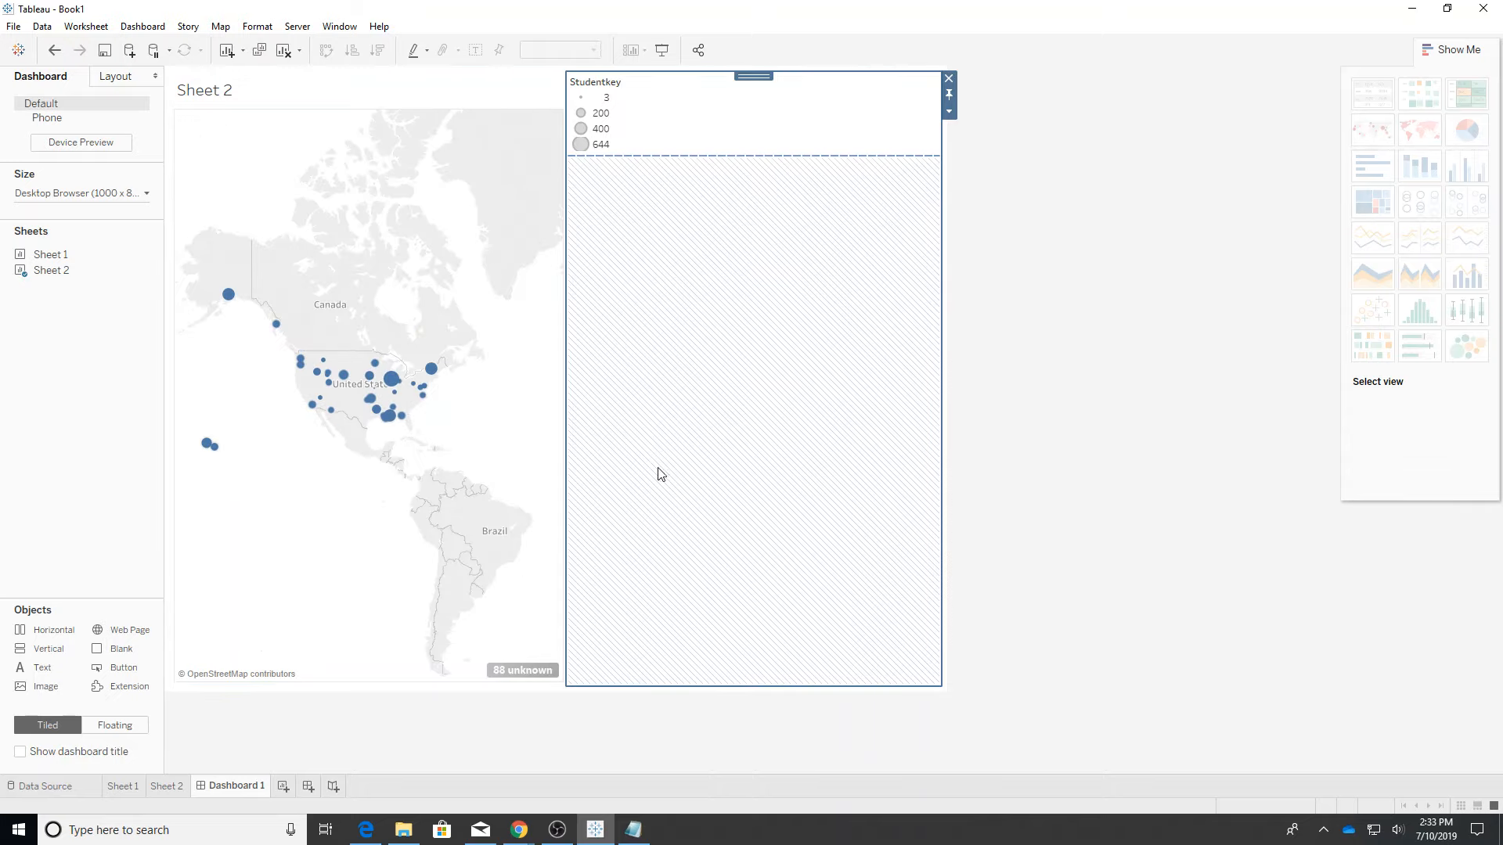
Step: Place the Sheet 1 bar chart beside the map on the dashboard and remove the Studentkey size legend
mouse_move(48, 275)
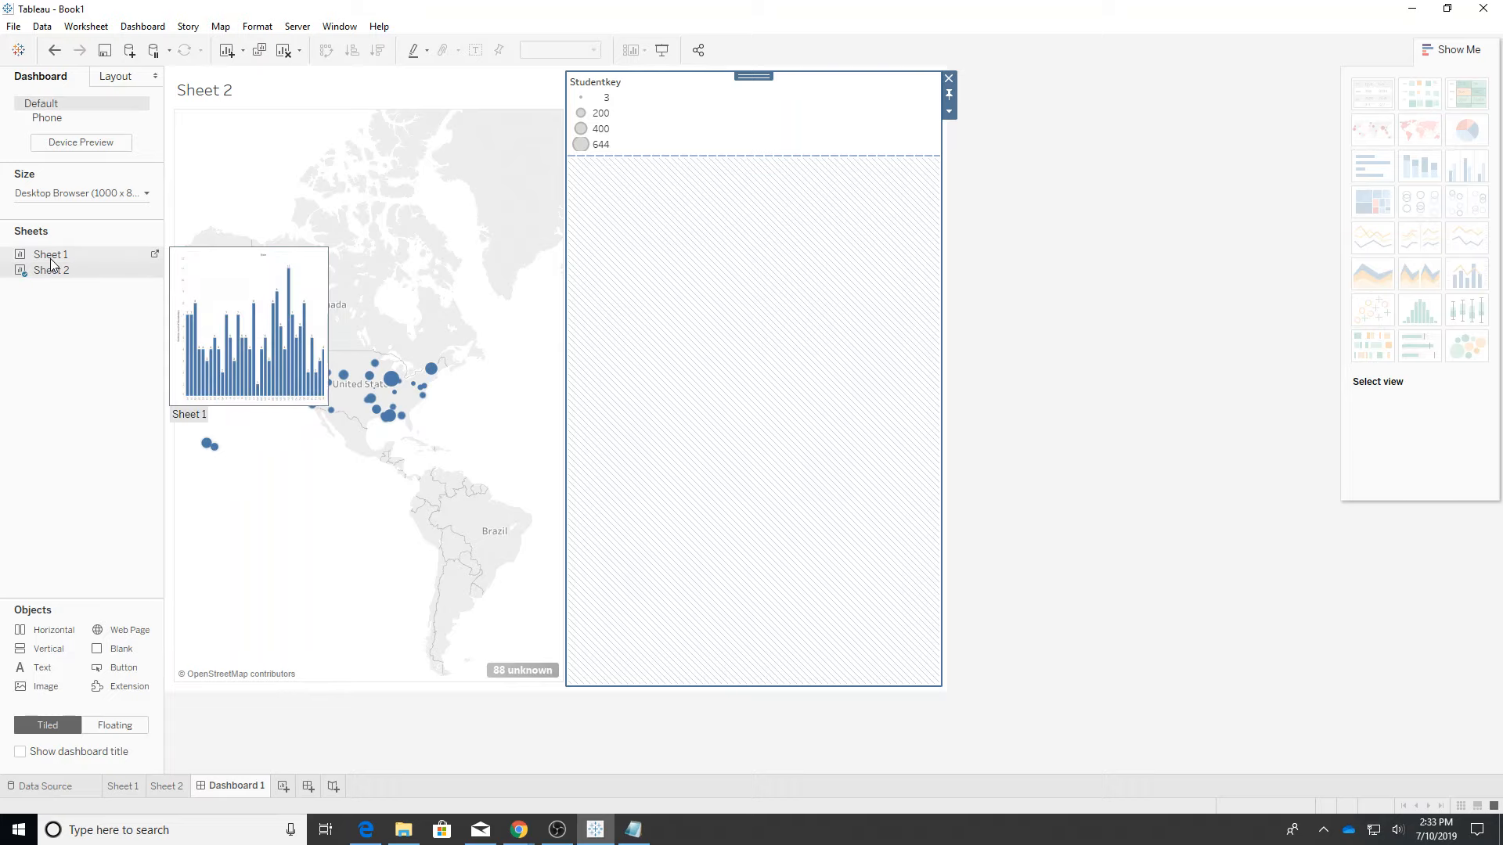
left_click_drag(49, 256, 771, 353)
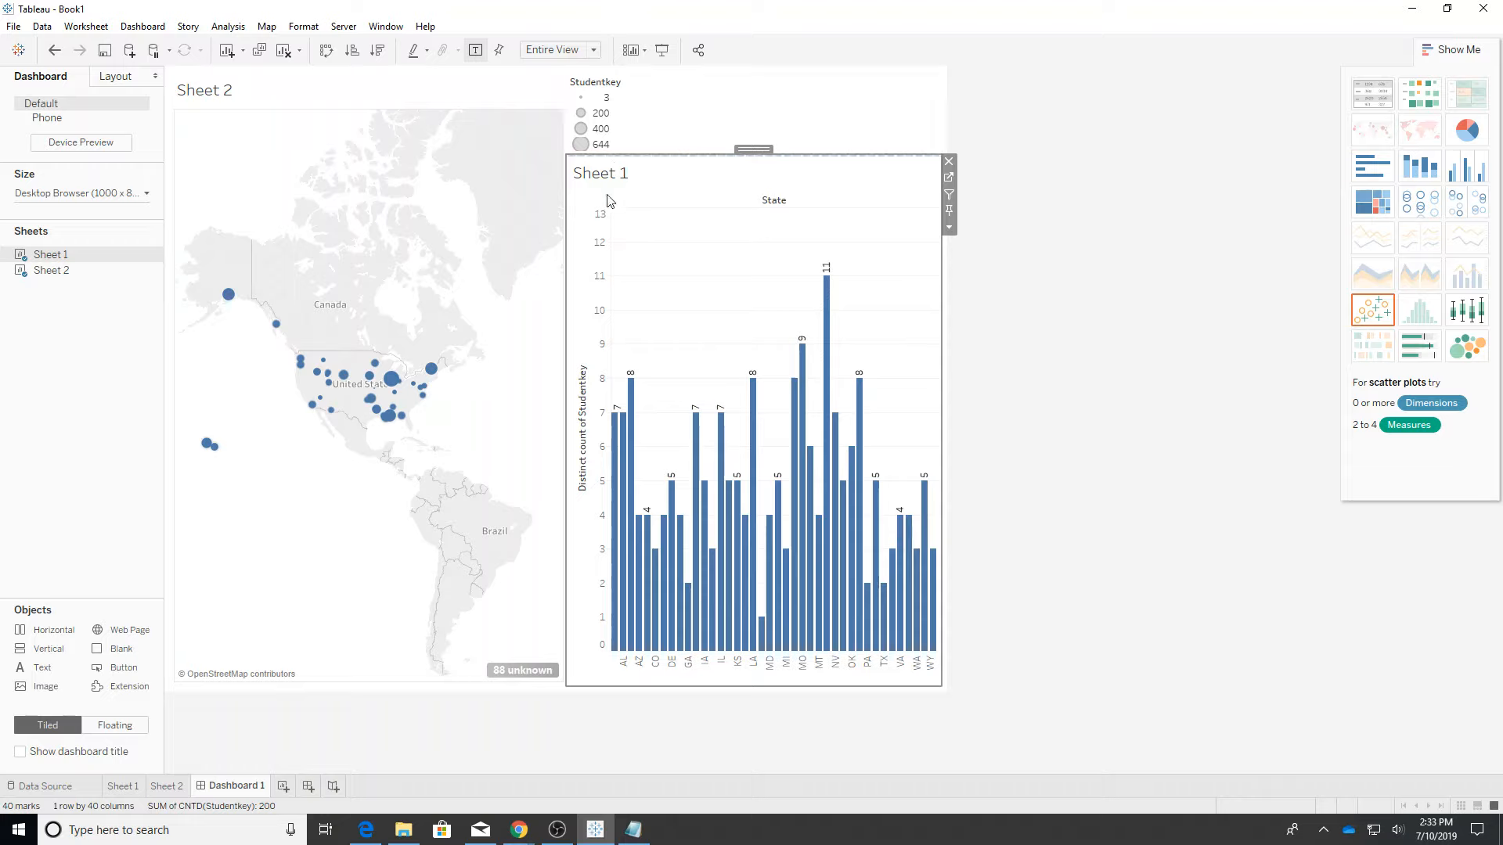
left_click(610, 90)
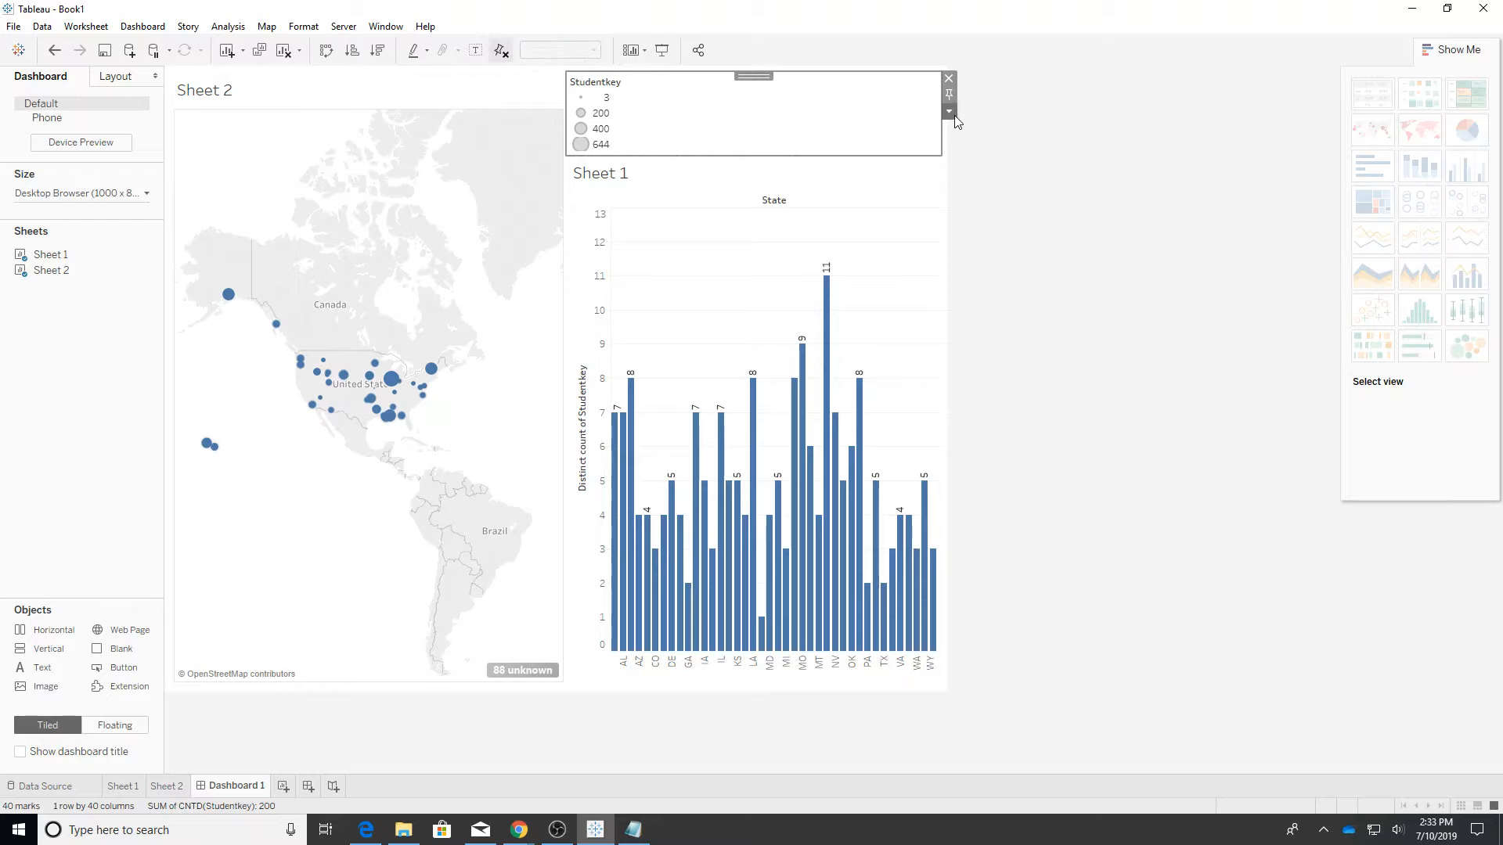
left_click(948, 79)
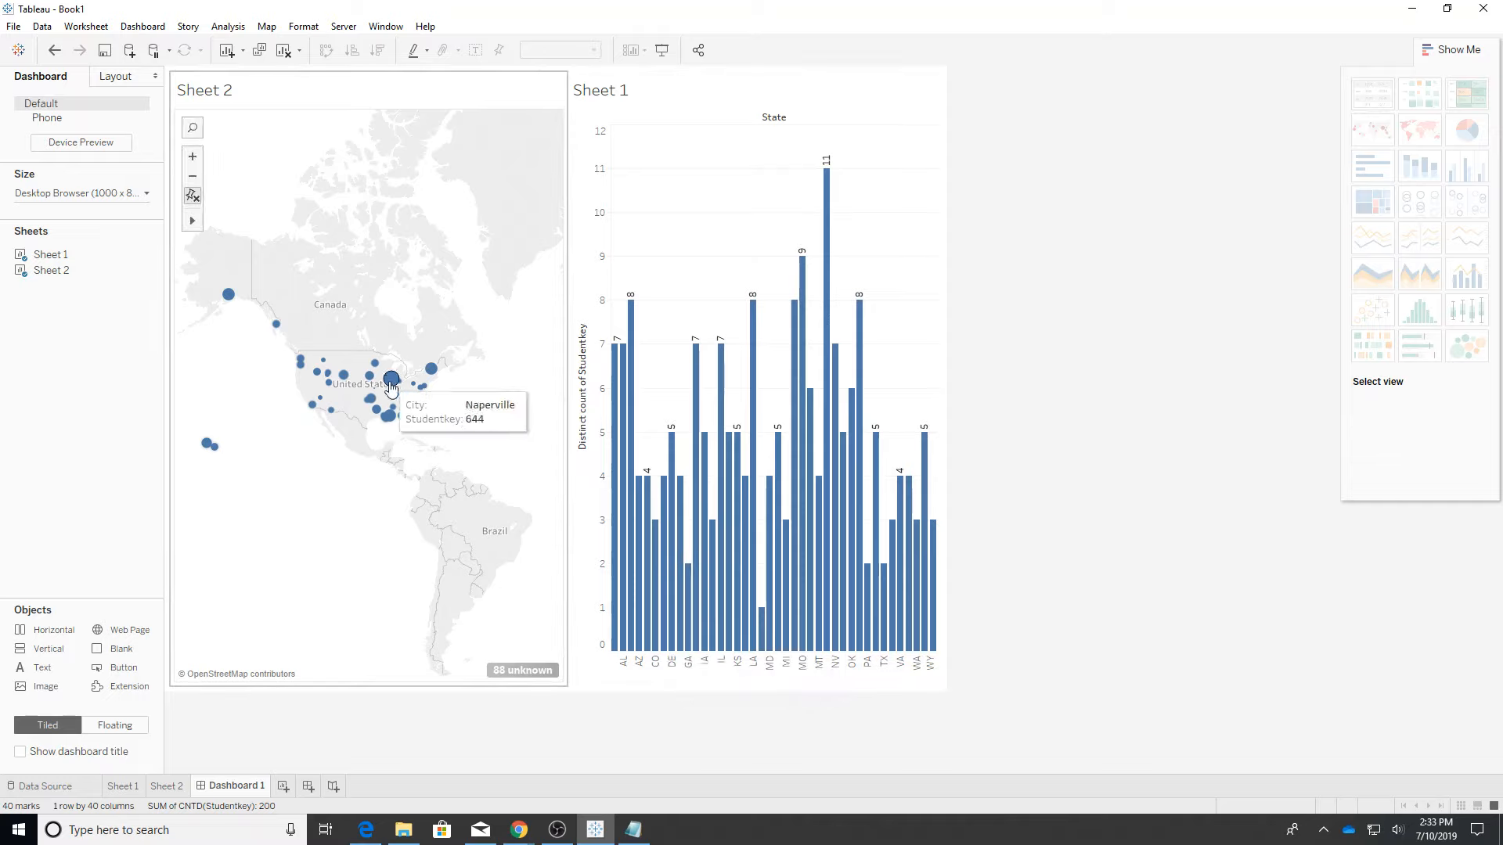
Step: Inspect the city and Studentkey details of individual markers on the dashboard map
mouse_move(389, 381)
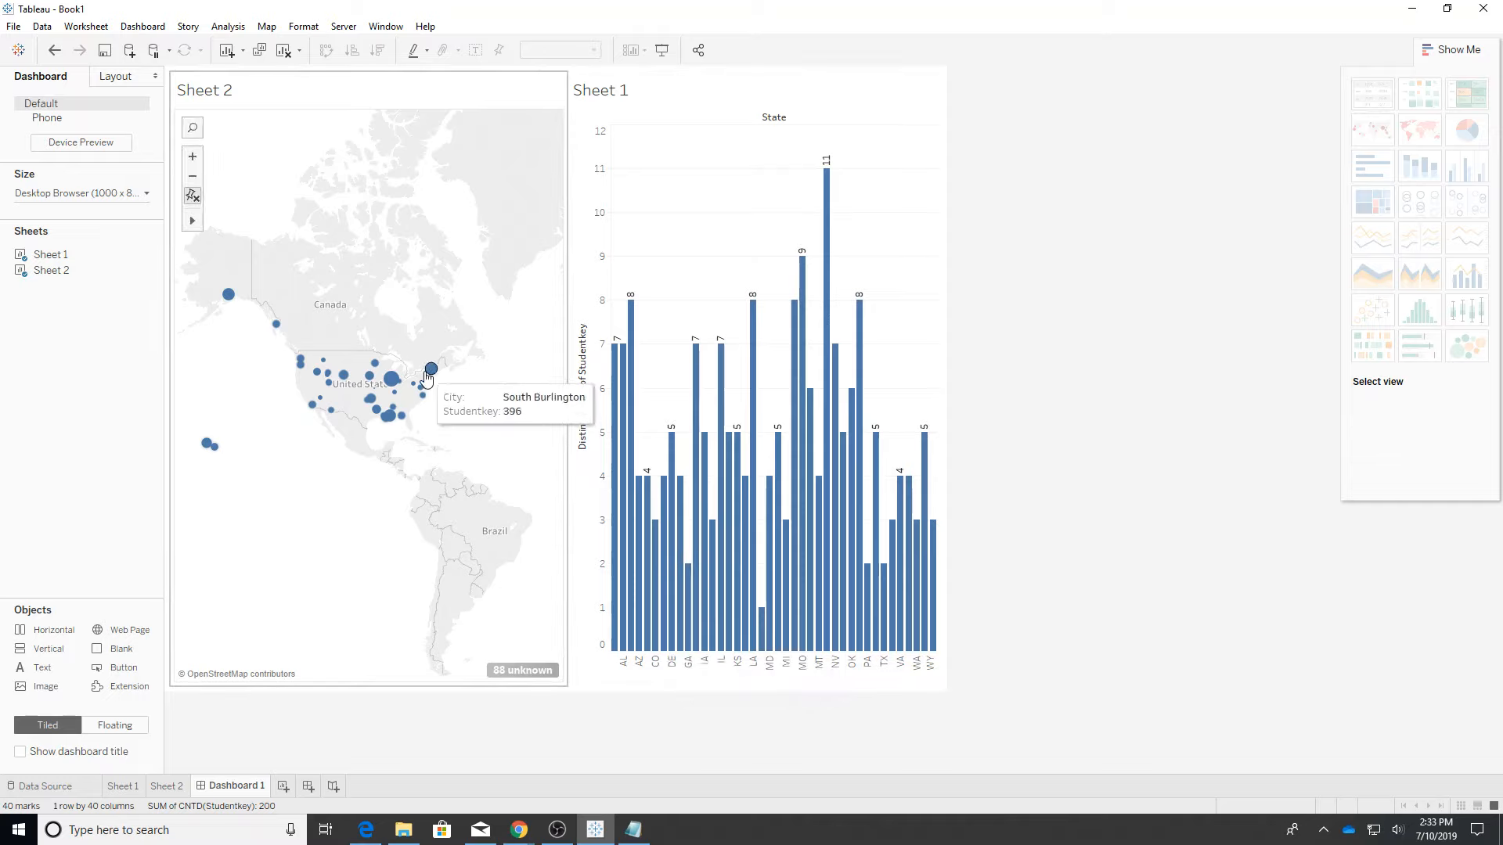
mouse_move(430, 393)
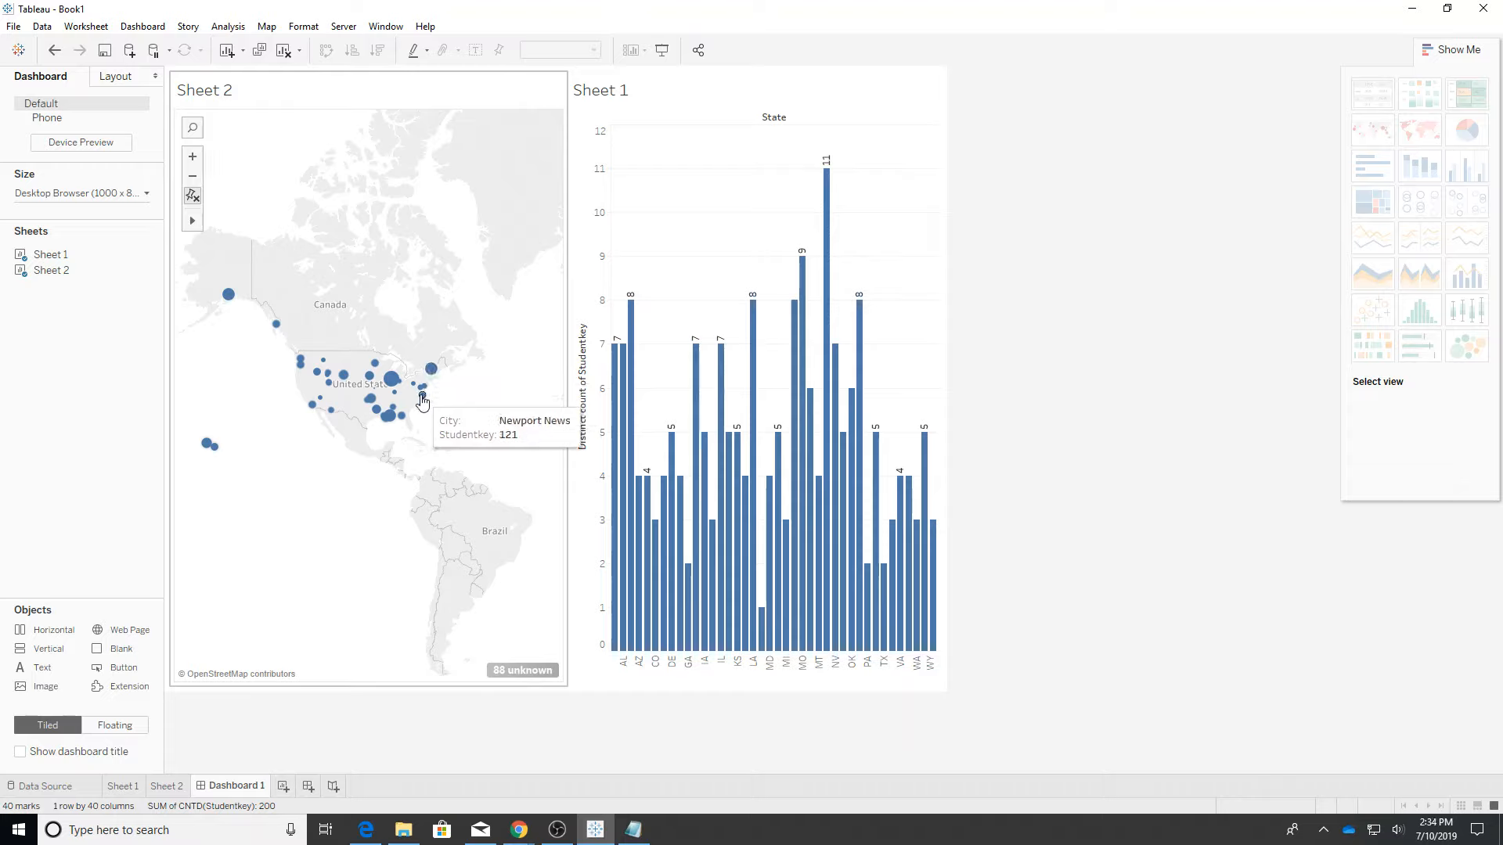
mouse_move(391, 423)
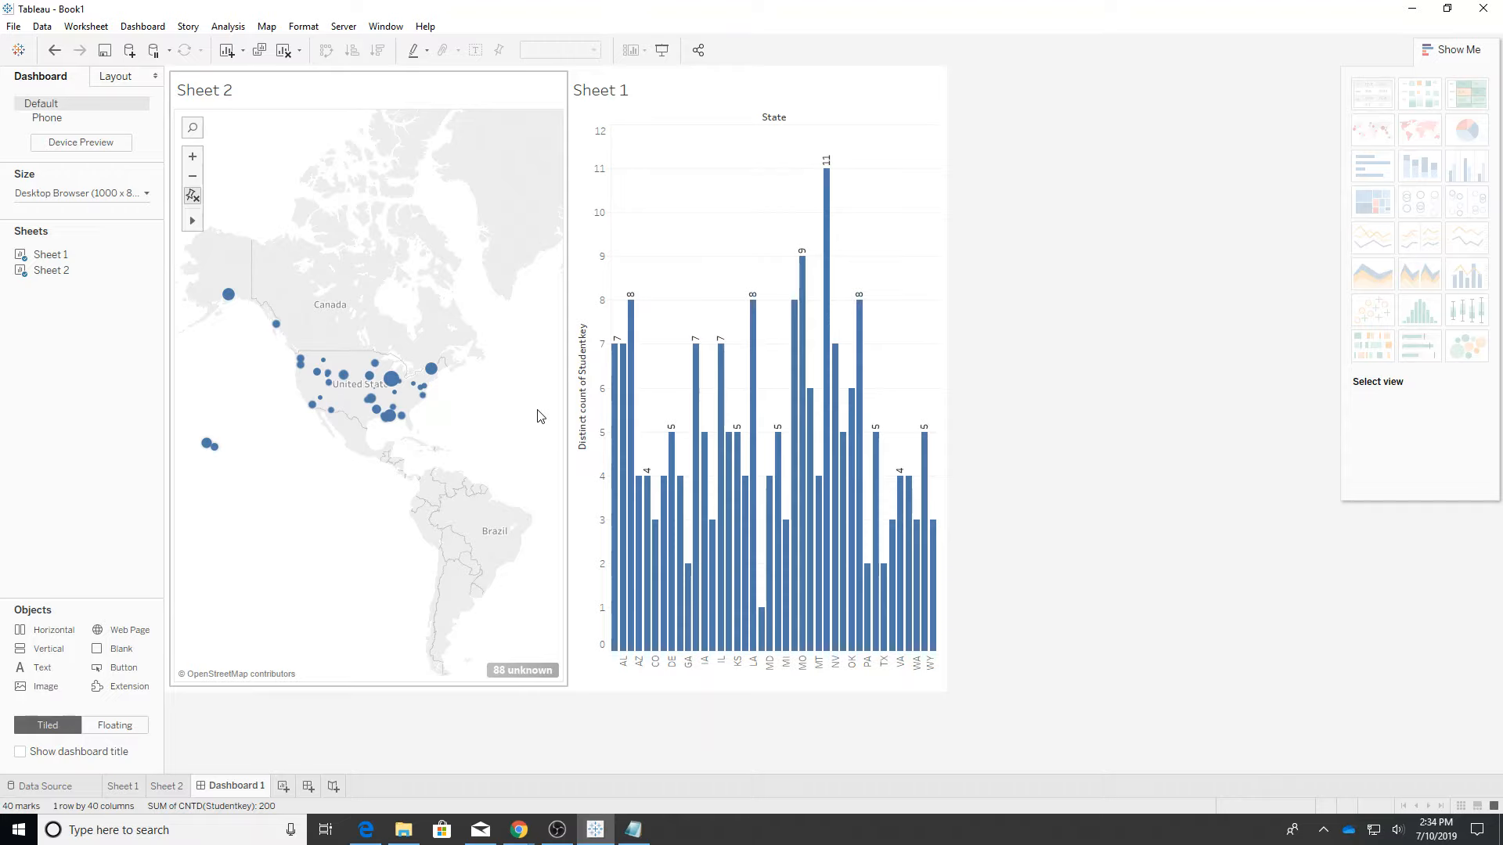
mouse_move(234, 304)
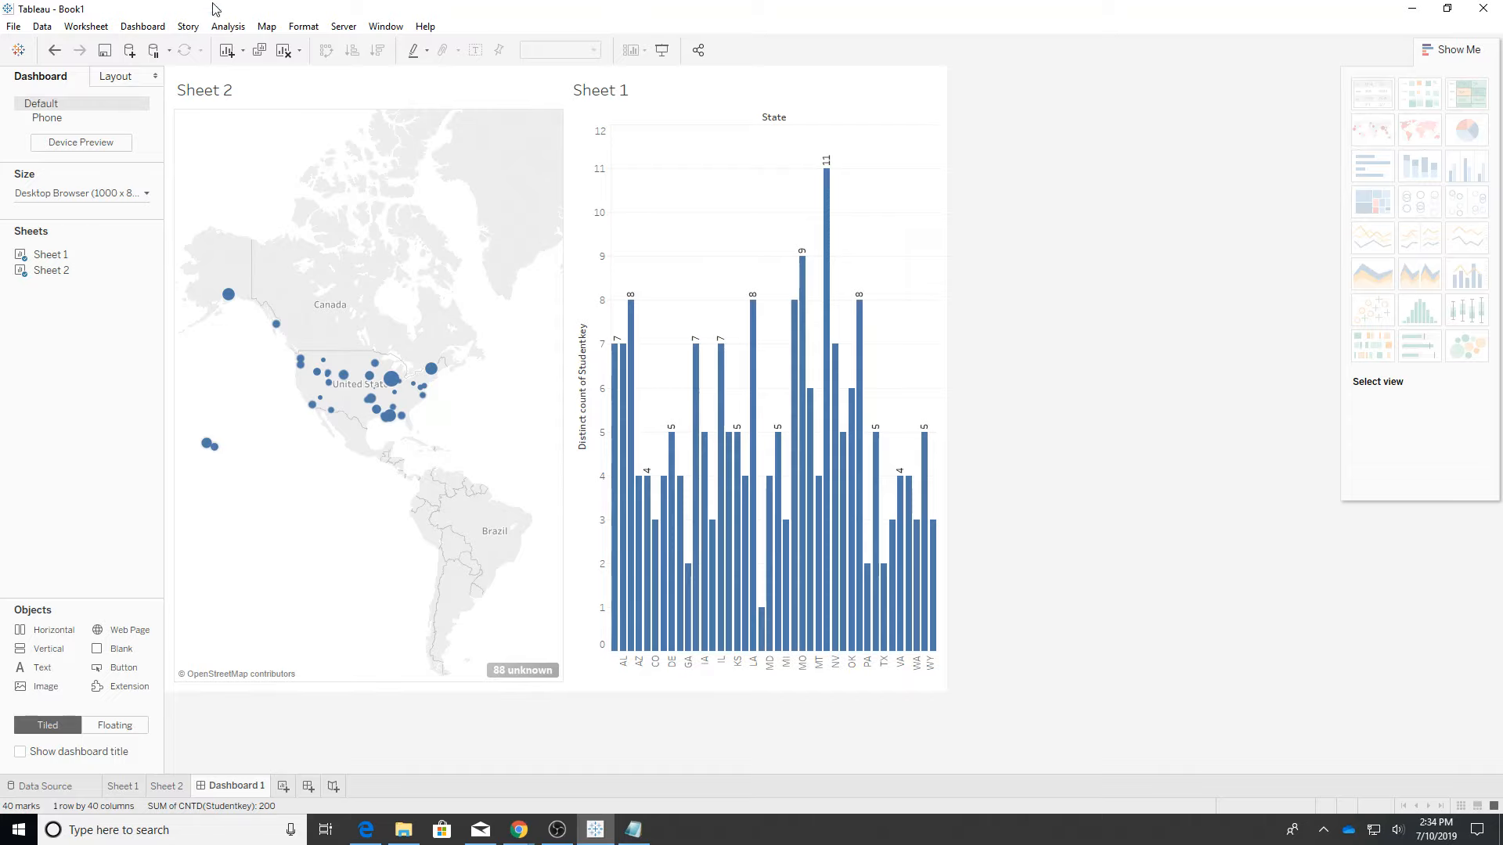
Step: Replace the dashboard map's title with "Location of Students"
double_click(223, 93)
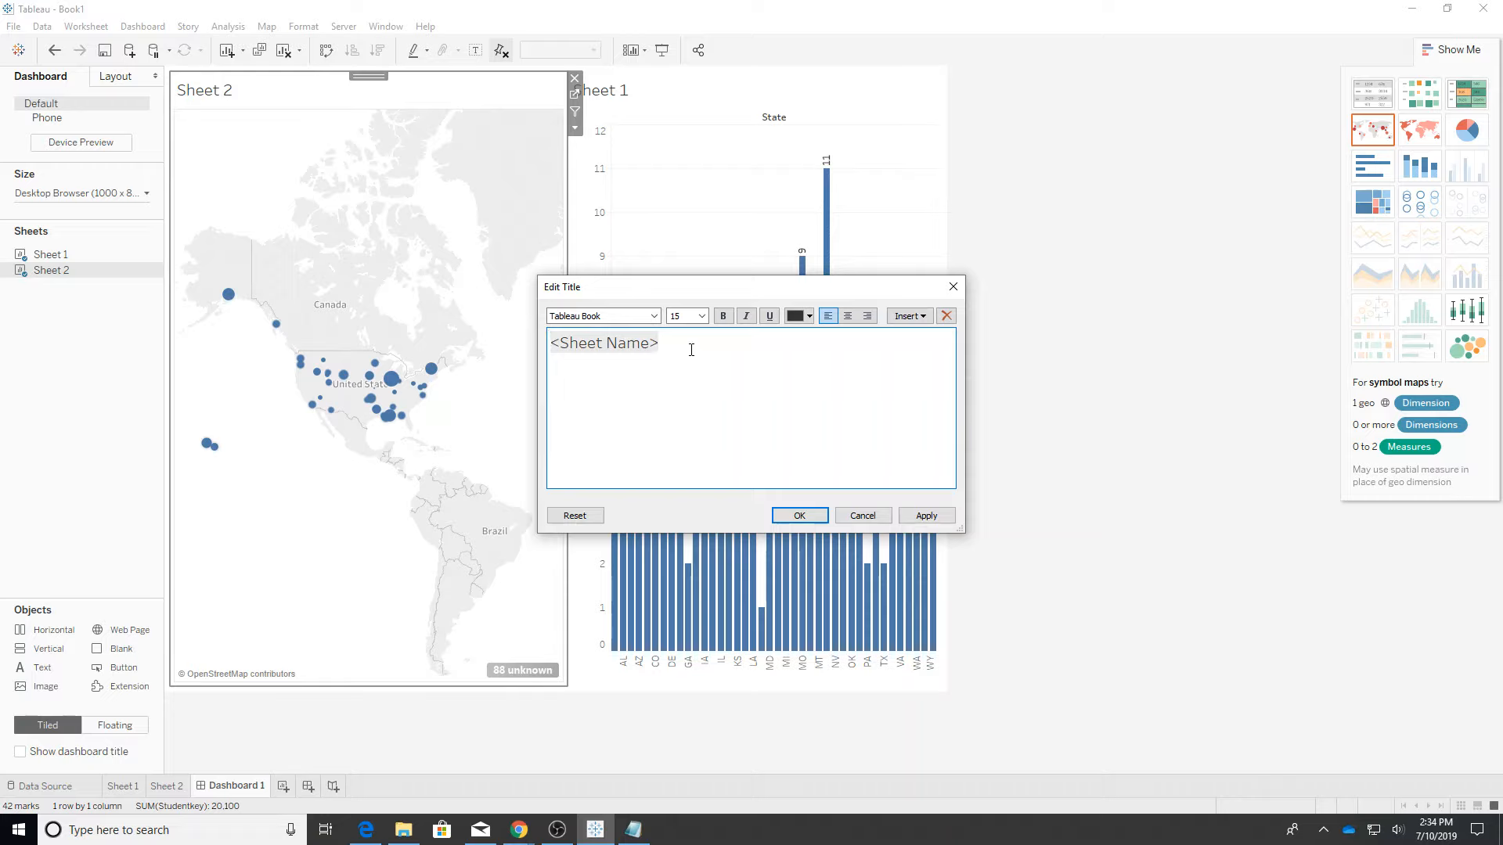
left_click_drag(691, 349, 546, 347)
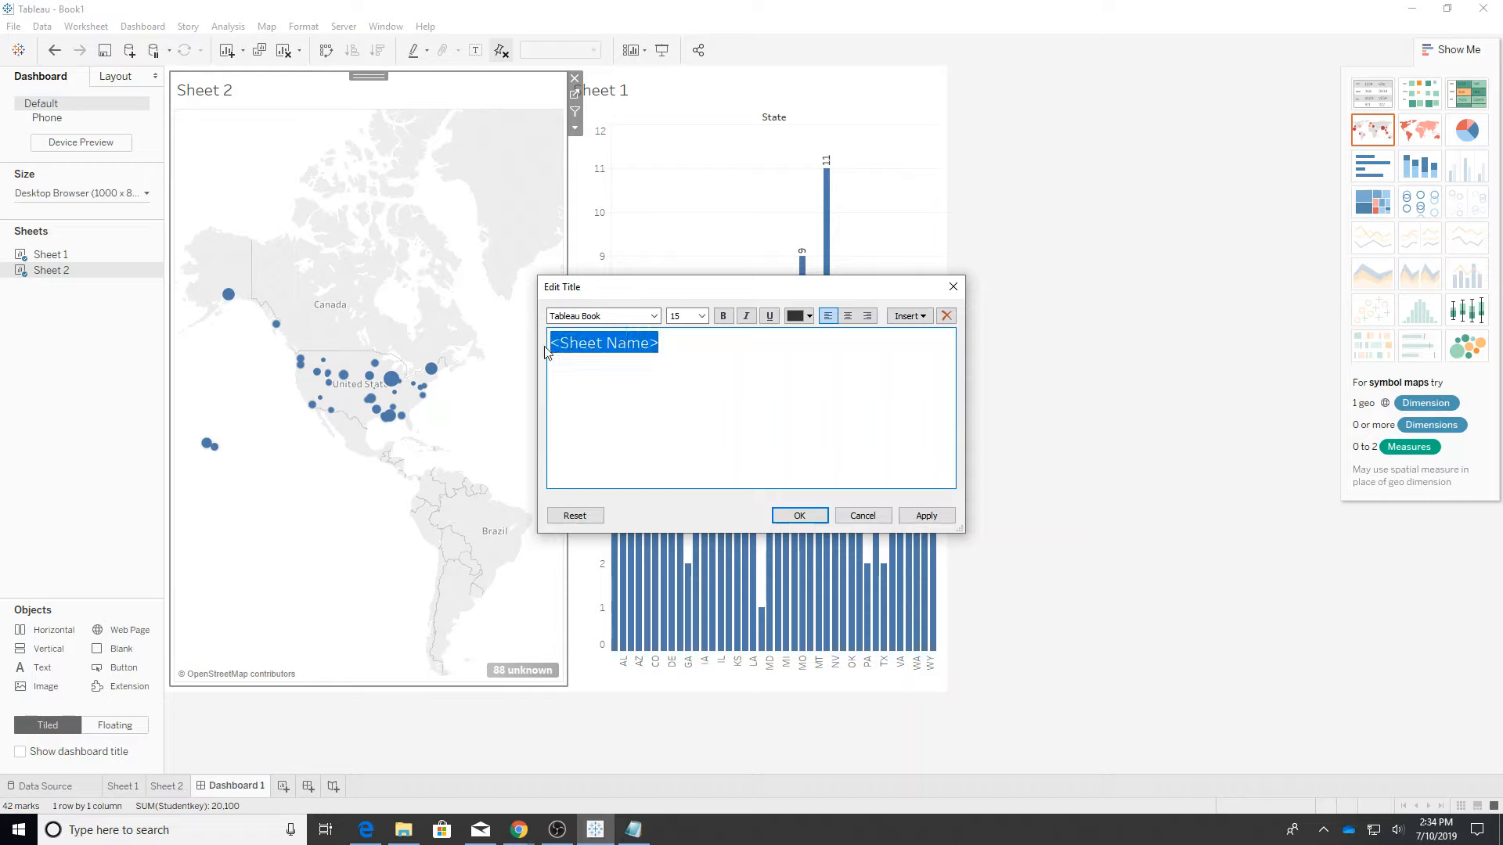
type("Locatio")
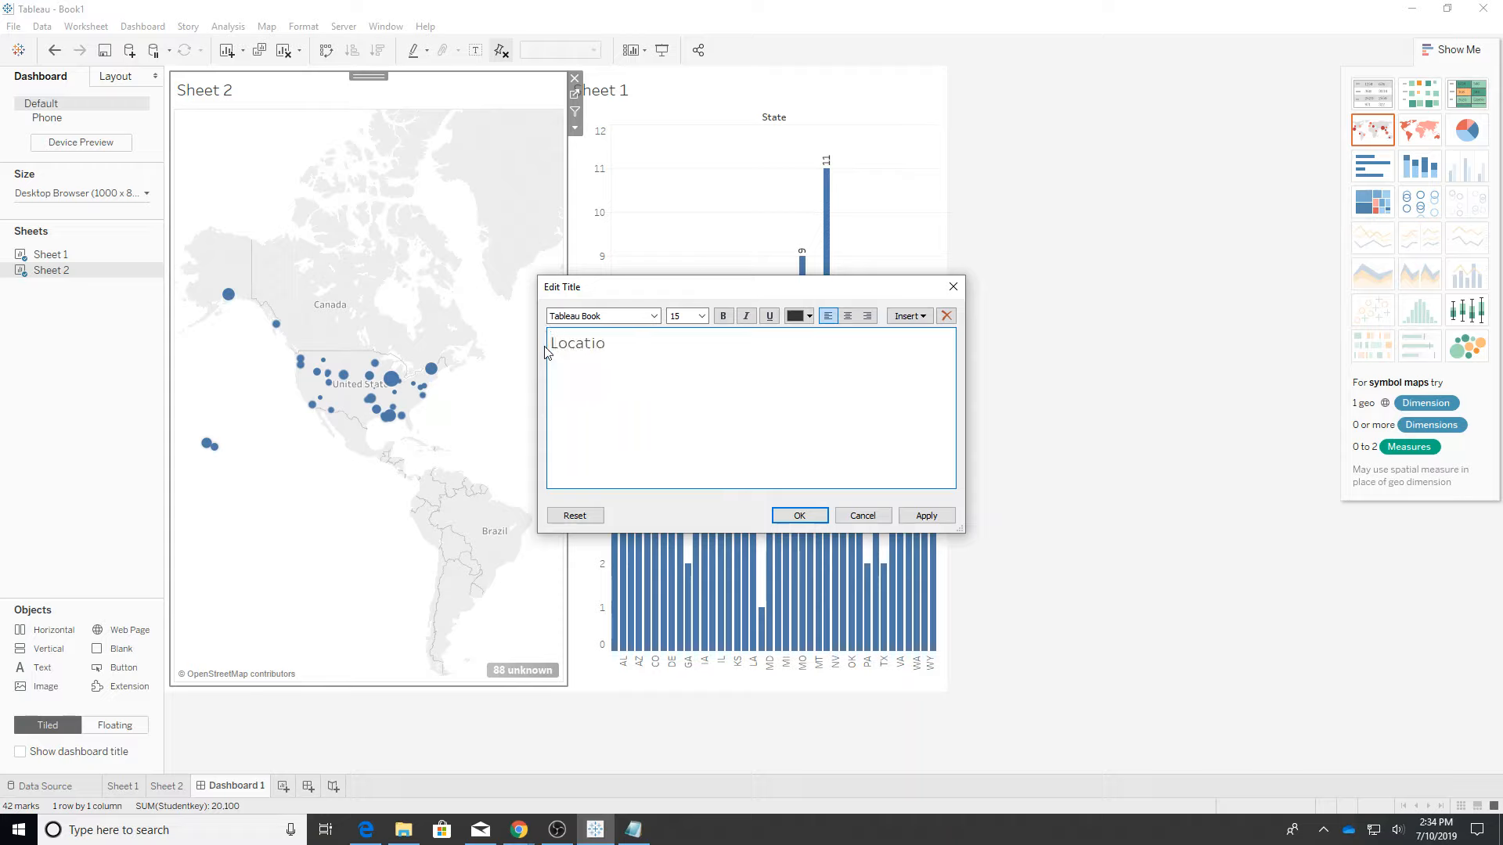
key("BackSpace")
key("BackSpace")
type("ion of Student")
left_click(798, 515)
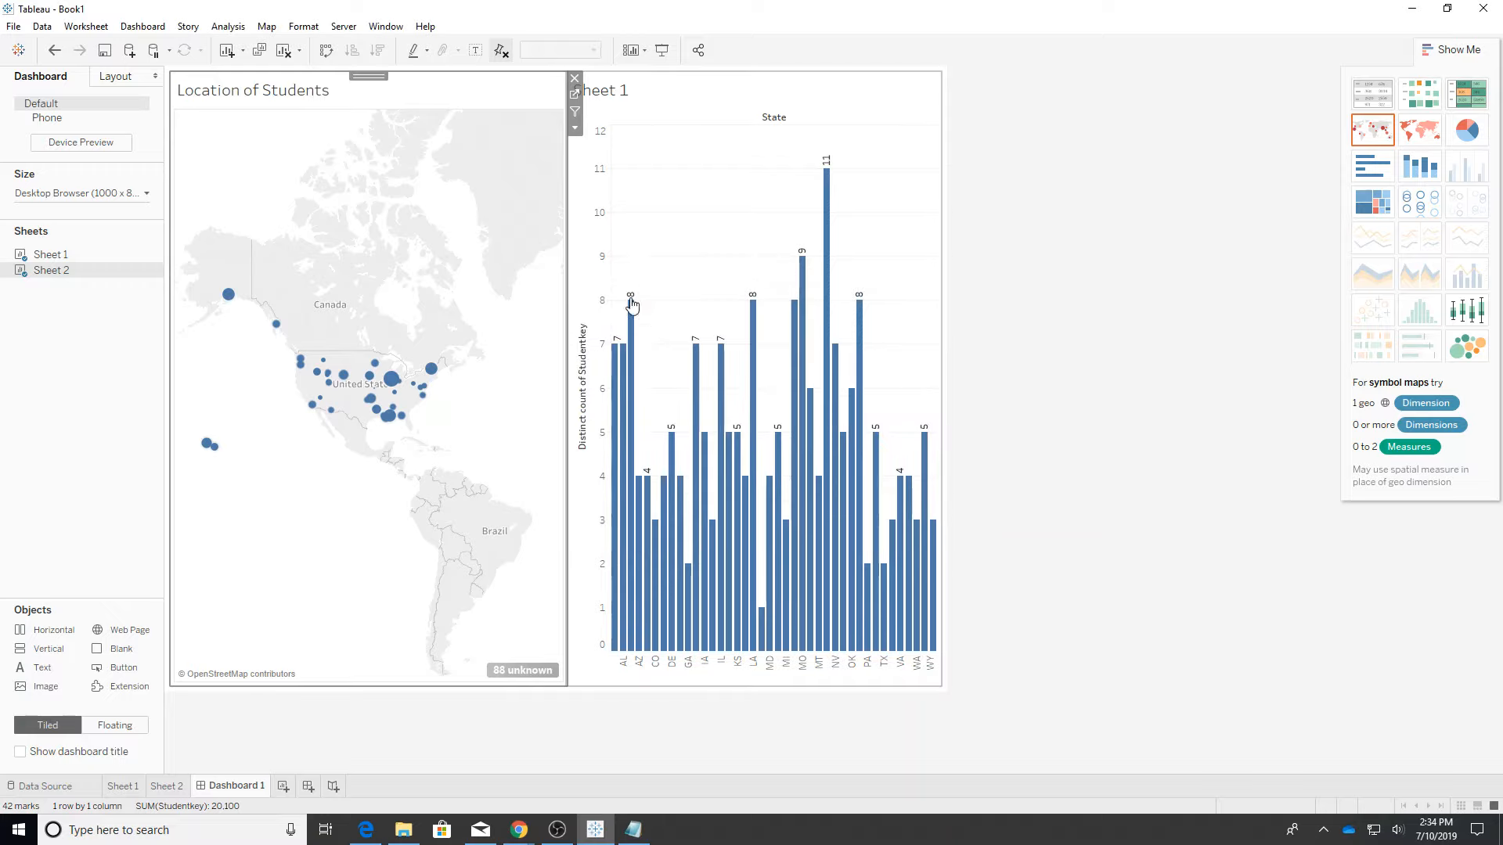
Step: Replace the dashboard bar chart's title with "Count Per State"
double_click(610, 91)
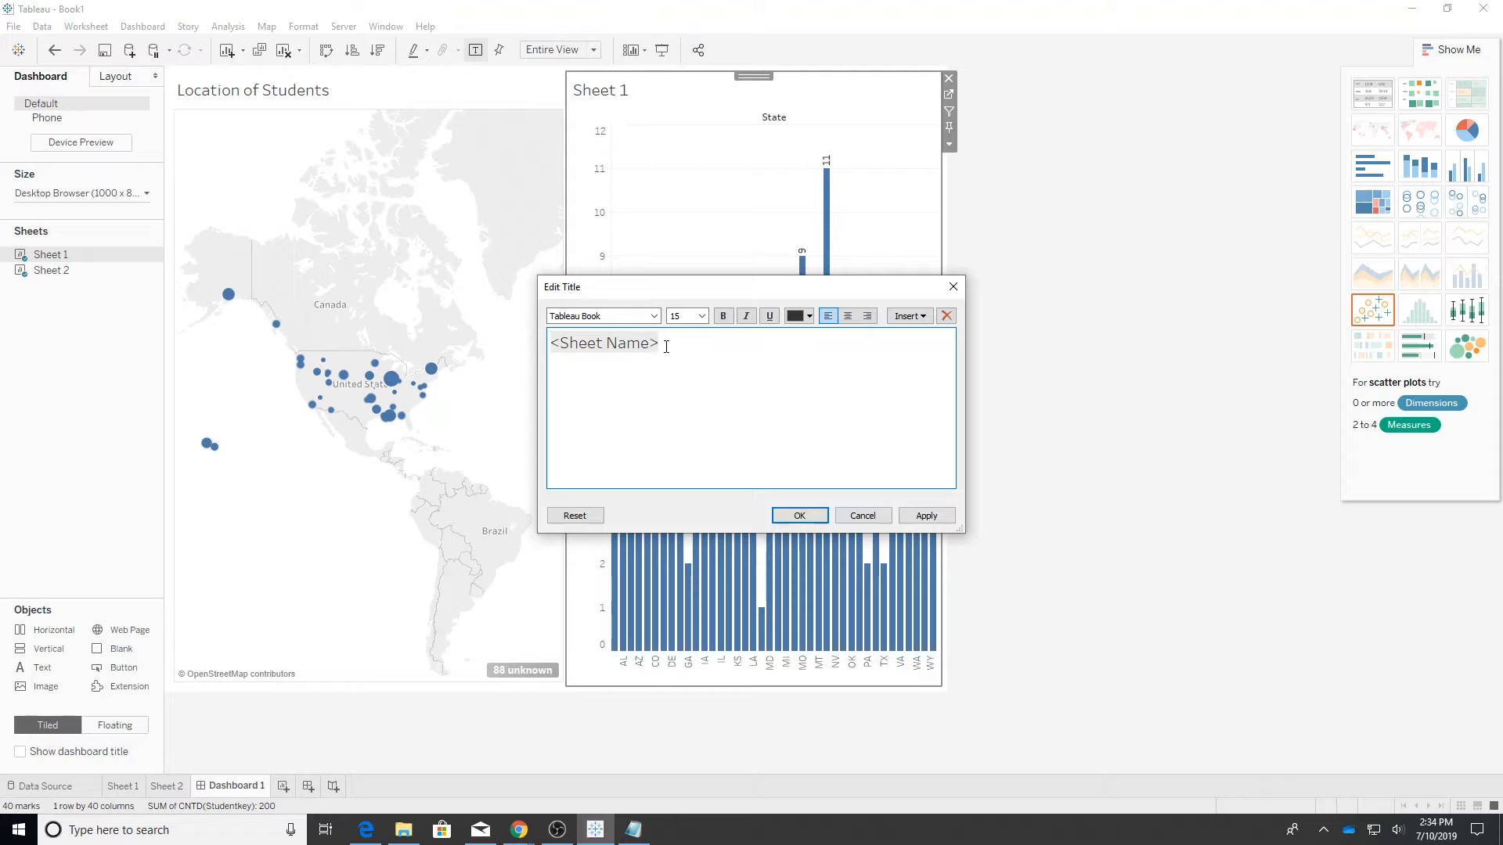
left_click_drag(666, 346, 550, 343)
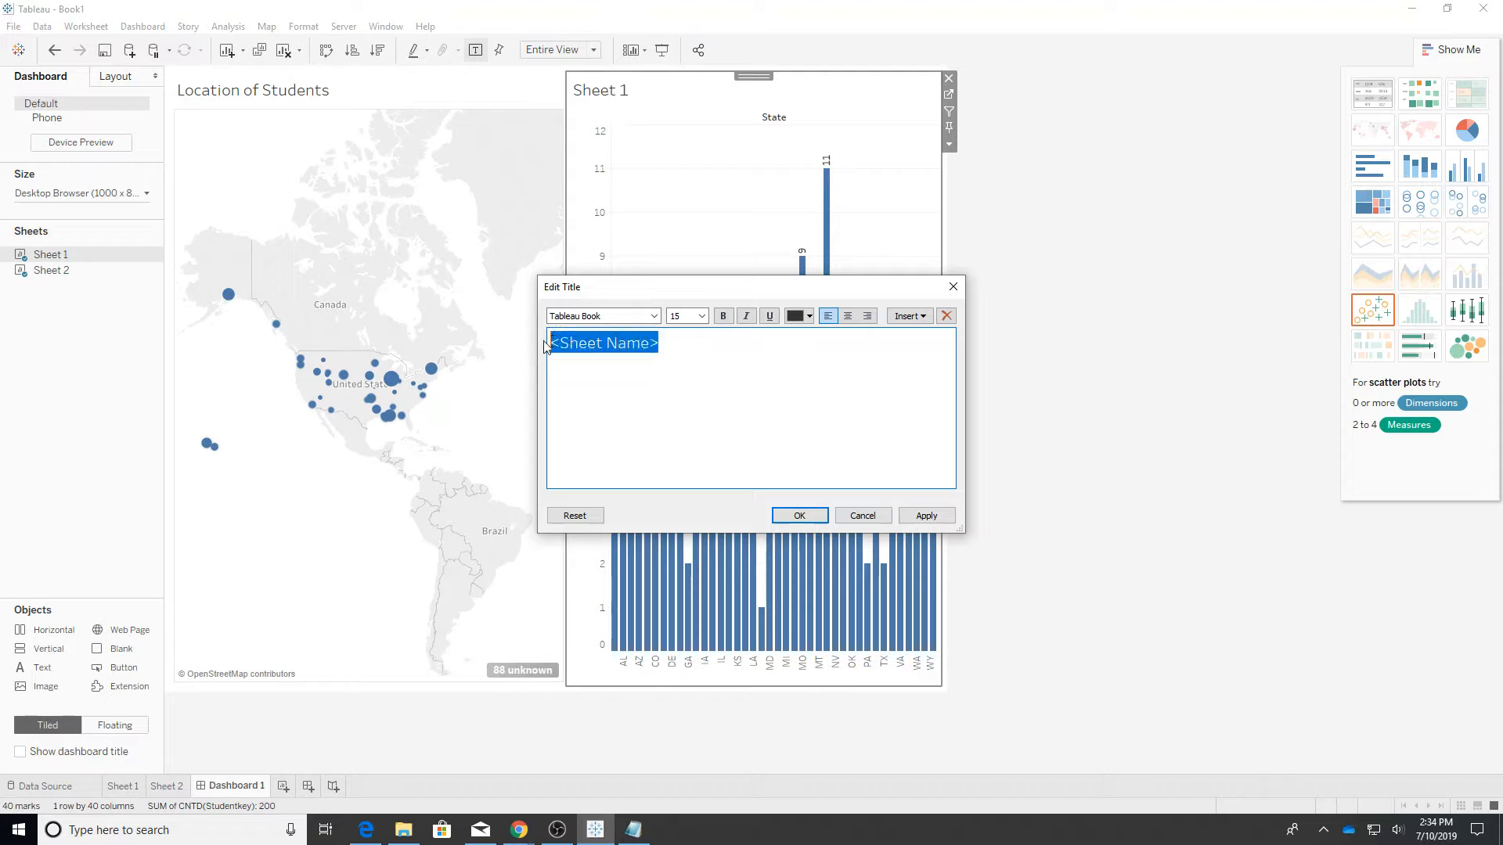
type("Count Per State")
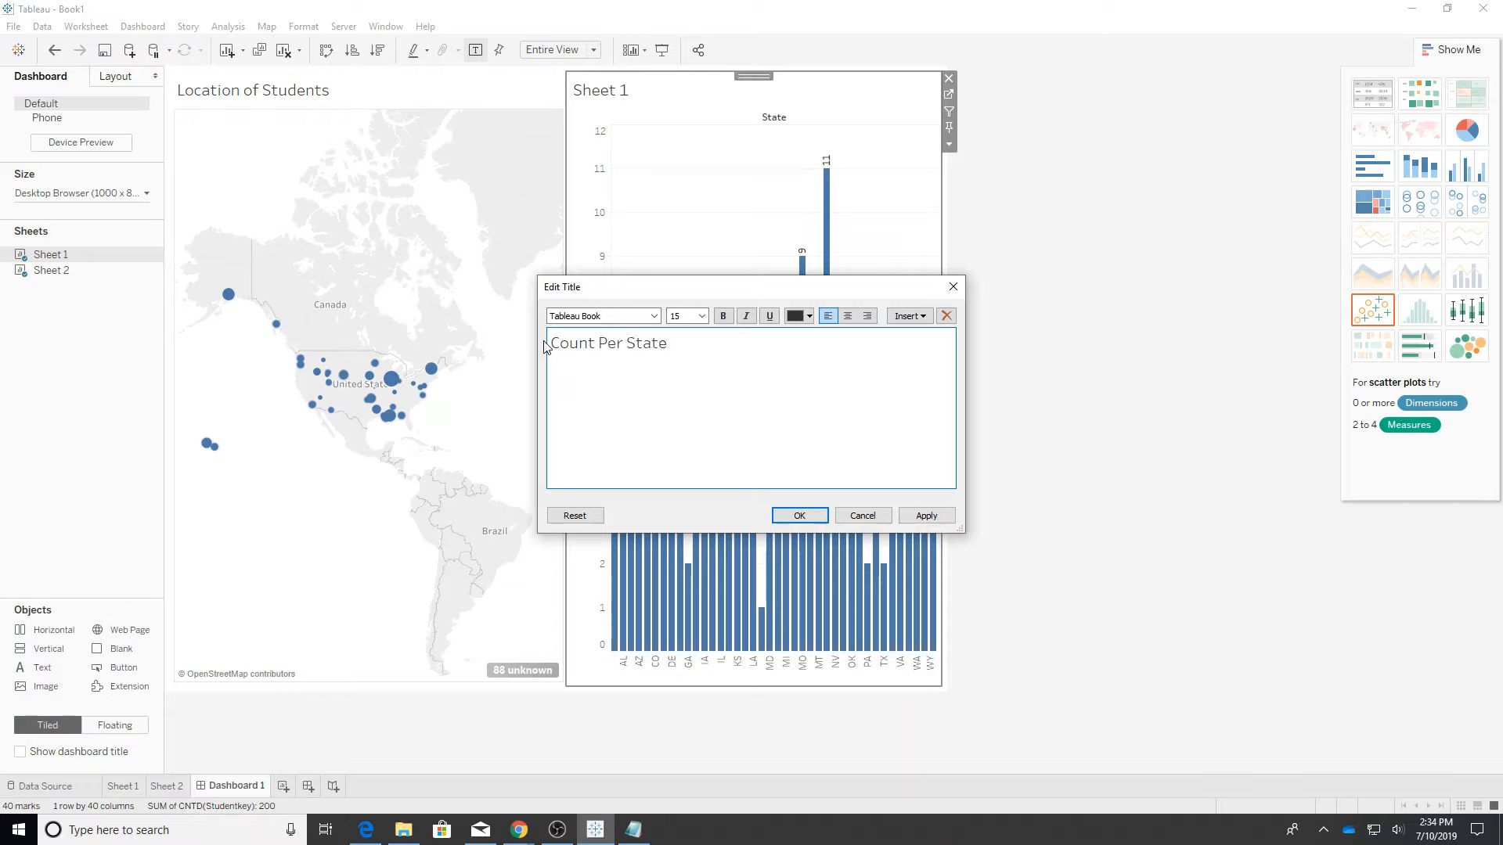
left_click(799, 515)
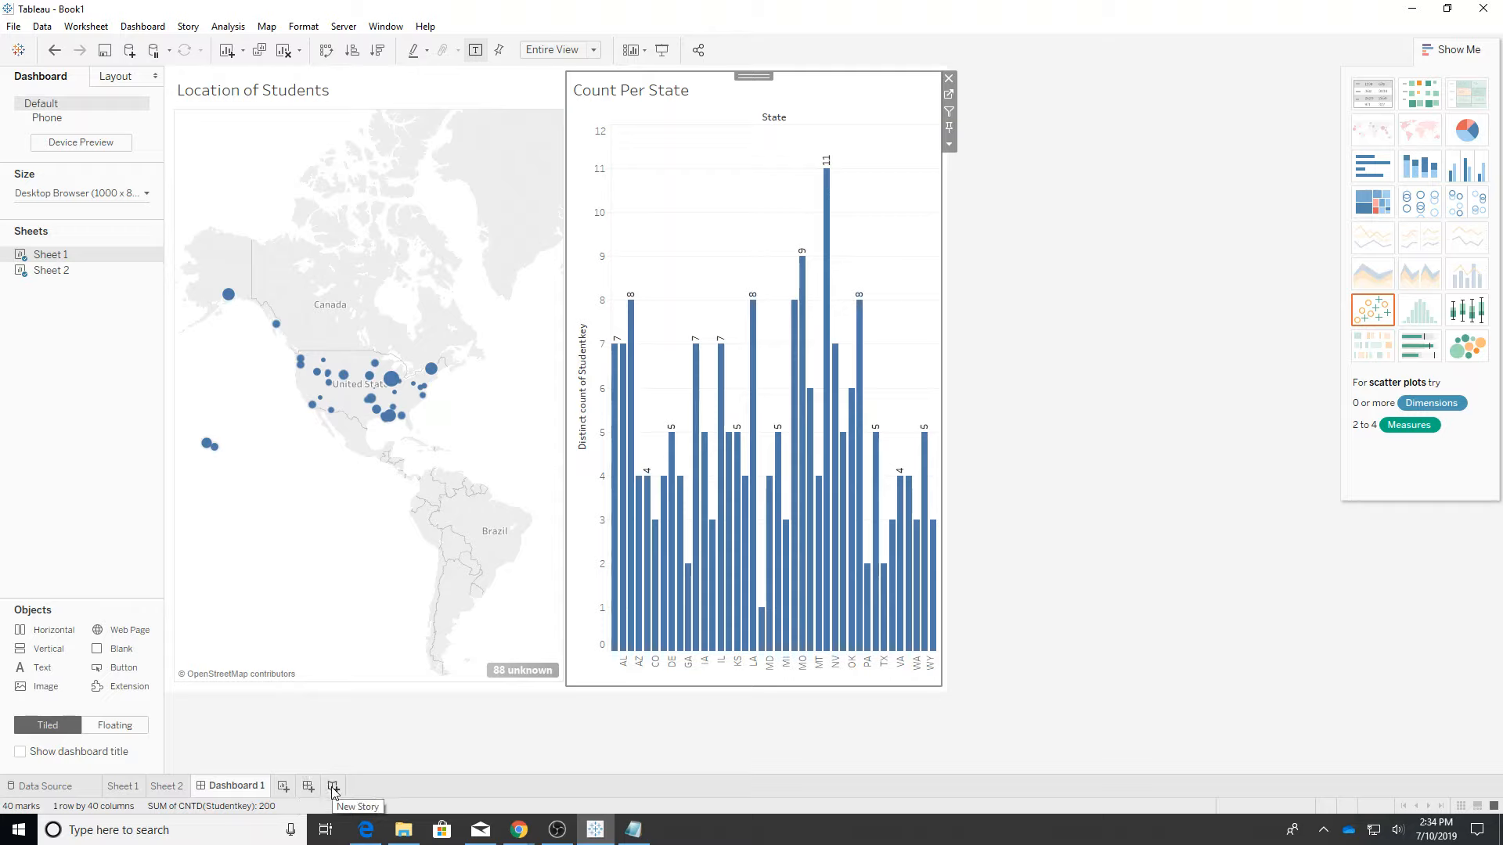
left_click(605, 727)
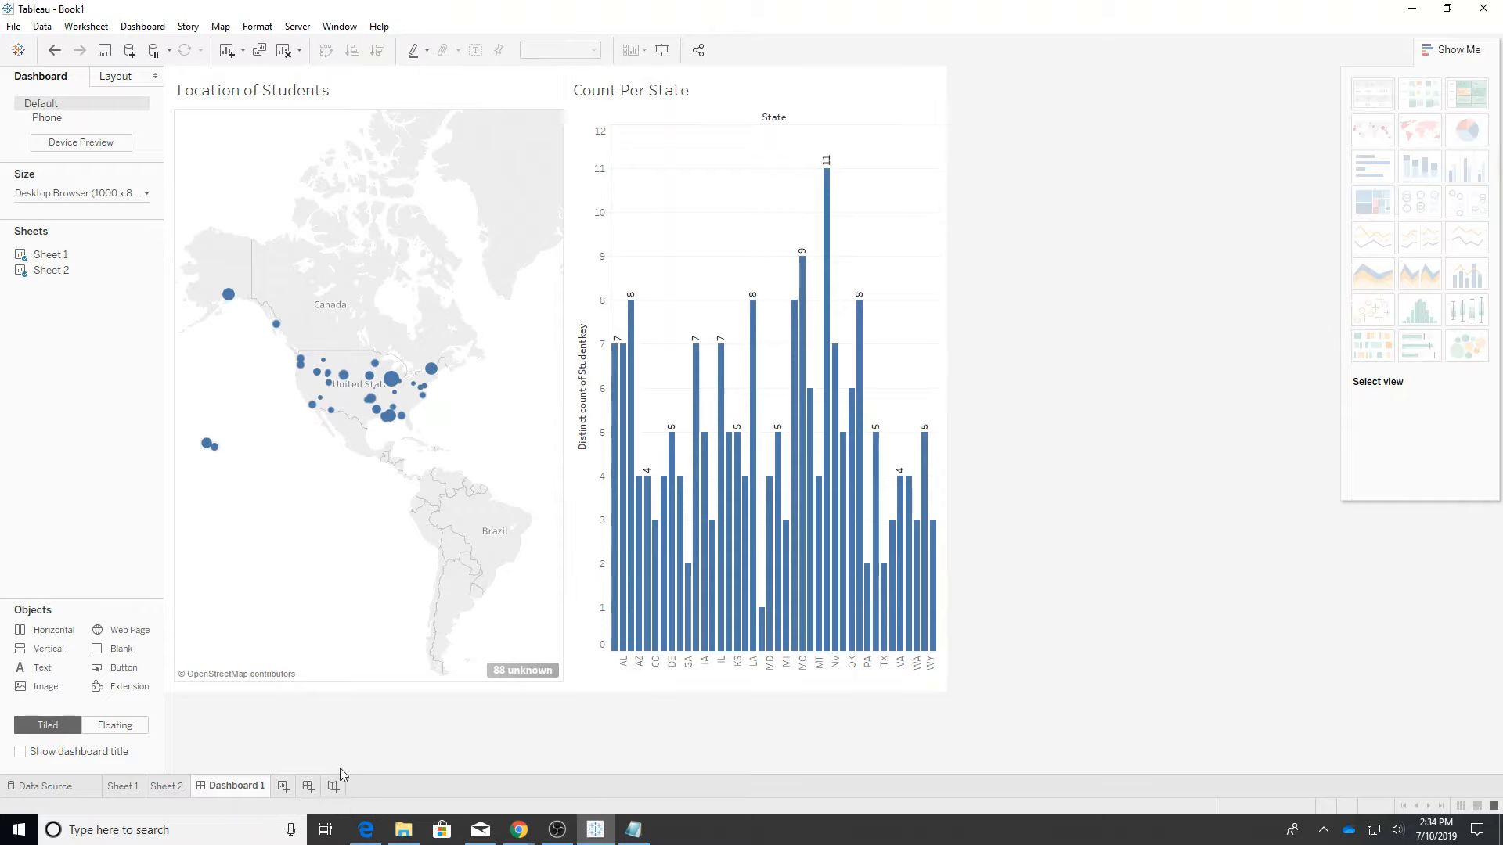
Step: Create a new story, add Dashboard 1 to its first point, and caption it "Where are our students?"
left_click(333, 787)
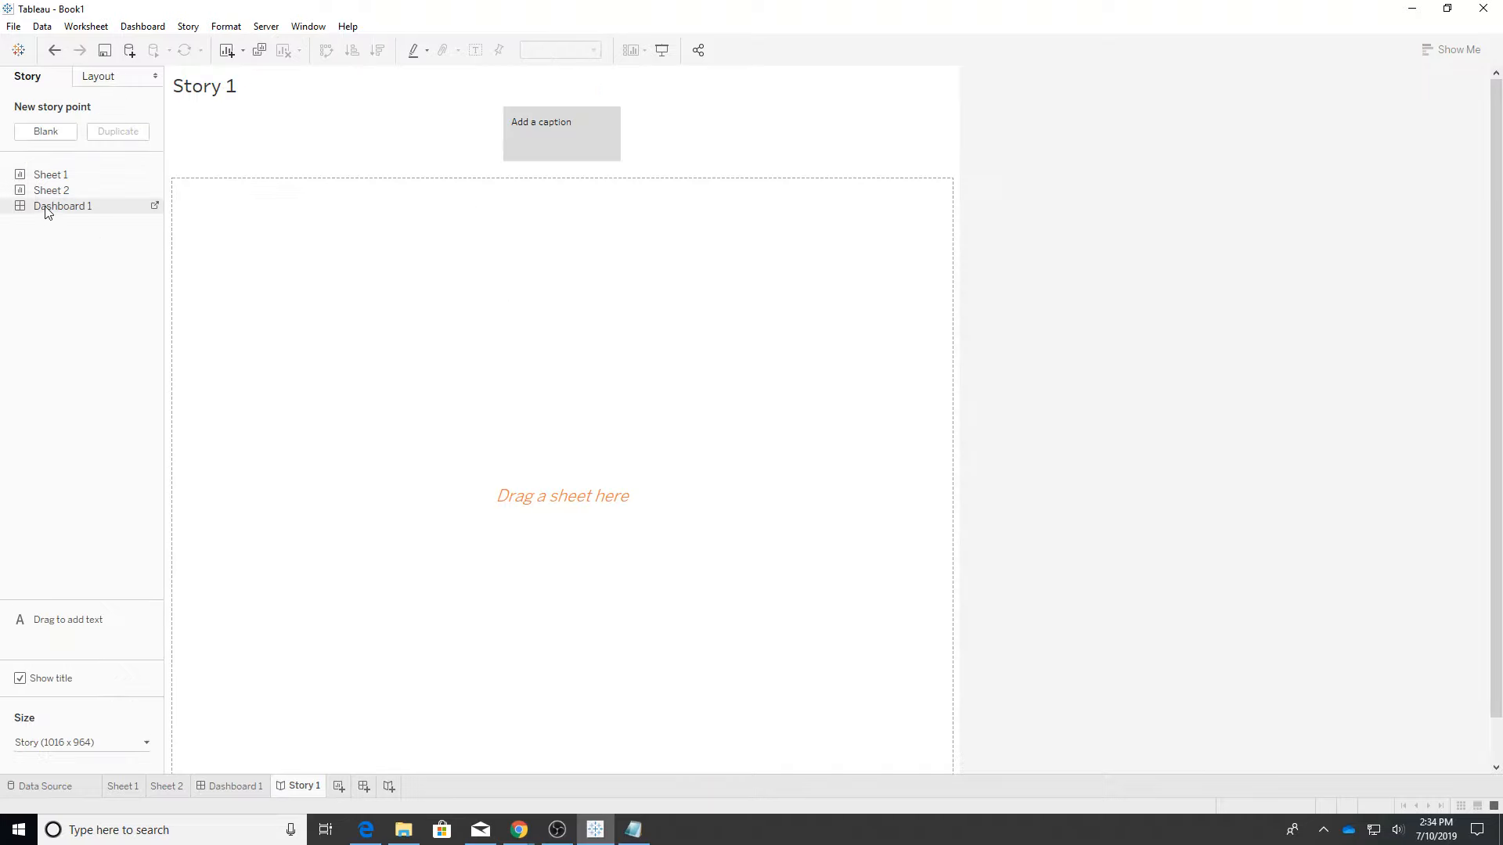
left_click_drag(45, 206, 280, 265)
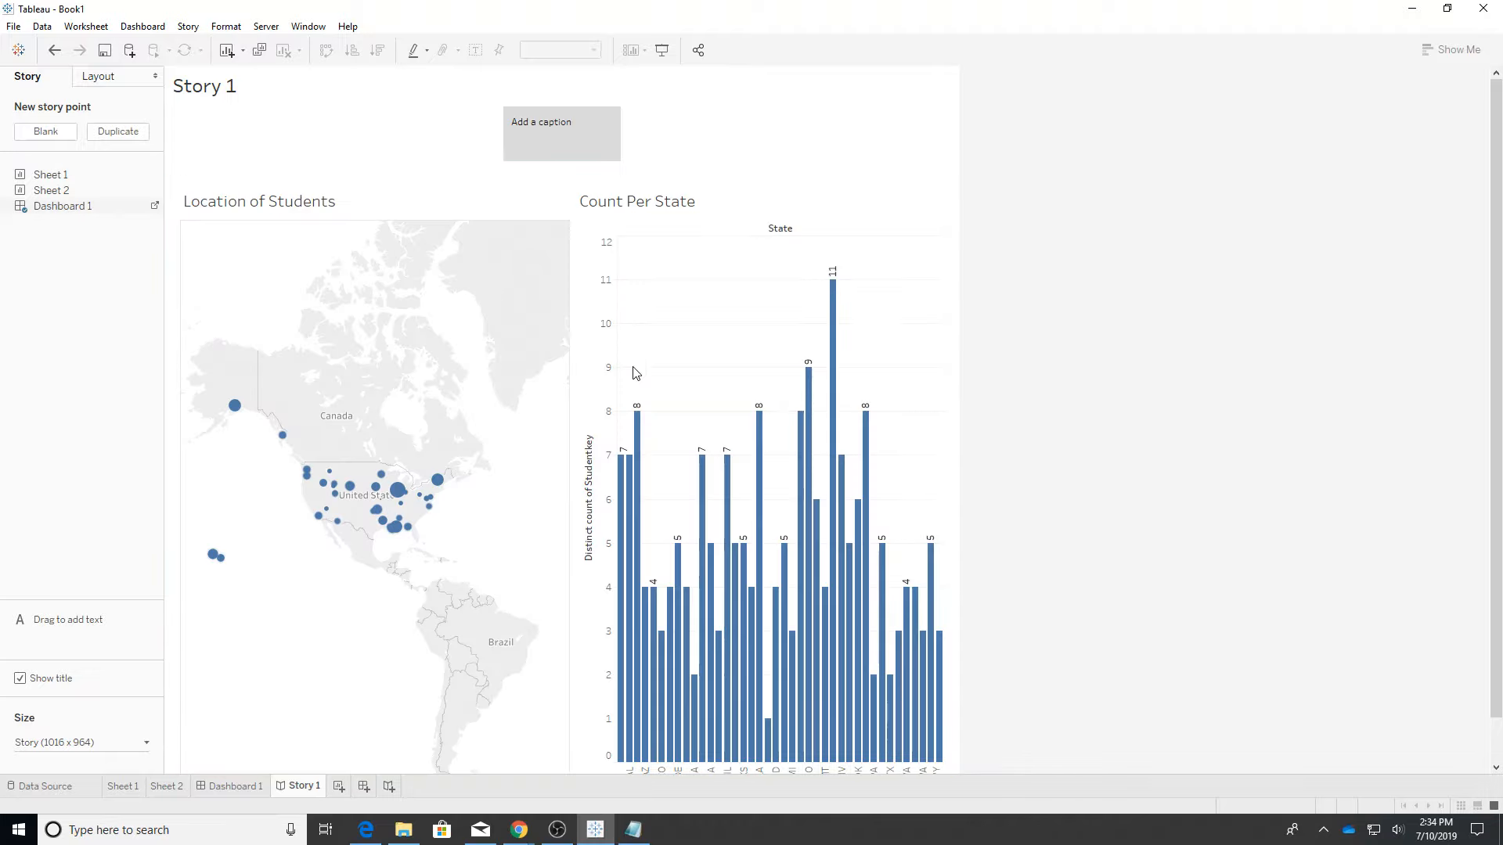
left_click(568, 125)
type("Where are our students?")
Step: Review the whole story, preview it in presentation mode, and return to editing
scroll(1343, 427, "down", 1)
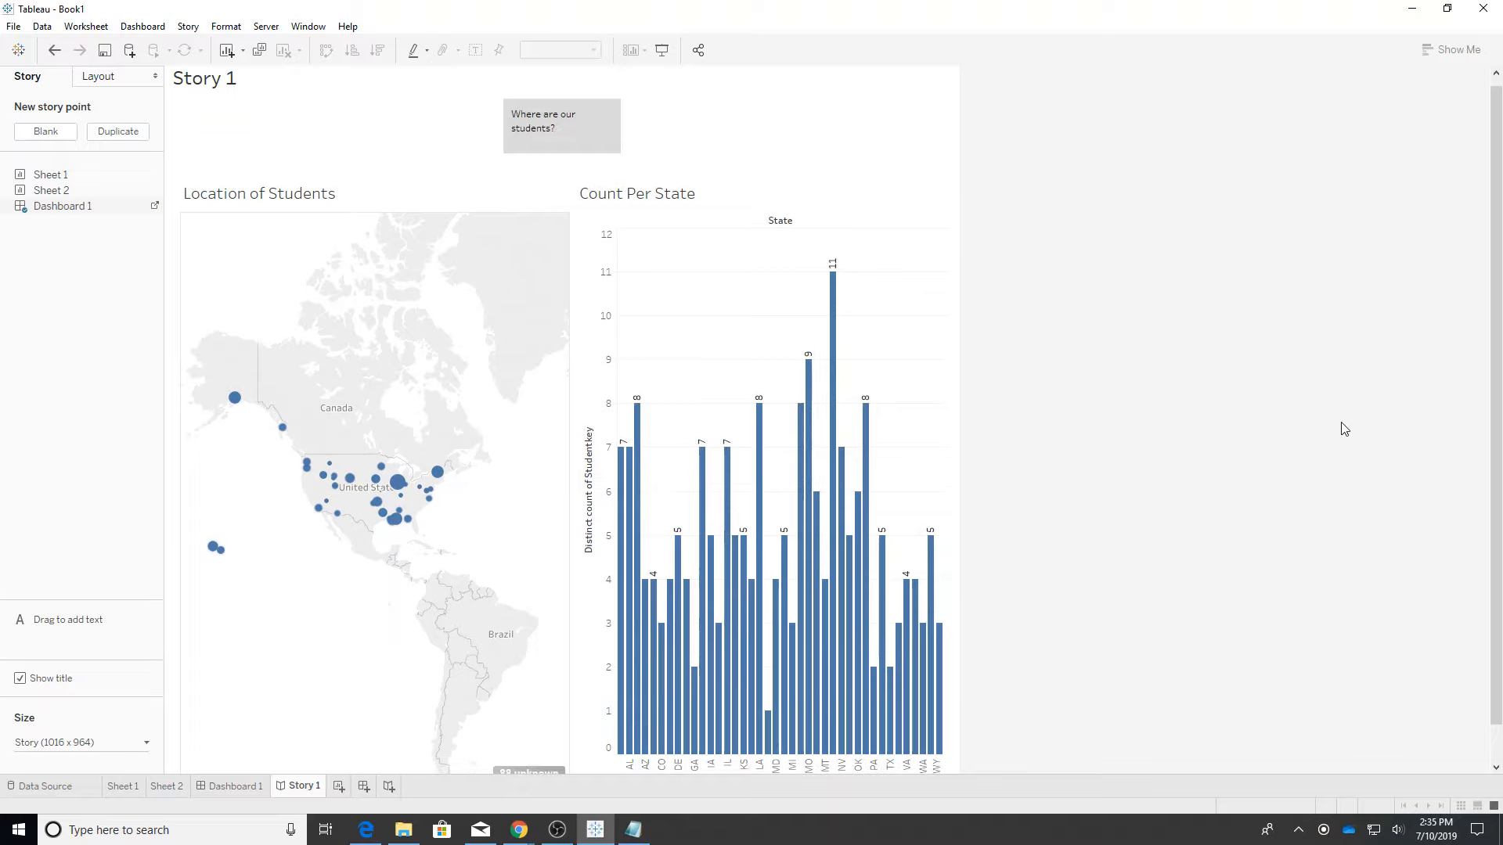
scroll(1335, 426, "down", 1)
scroll(1315, 411, "up", 1)
left_click(662, 52)
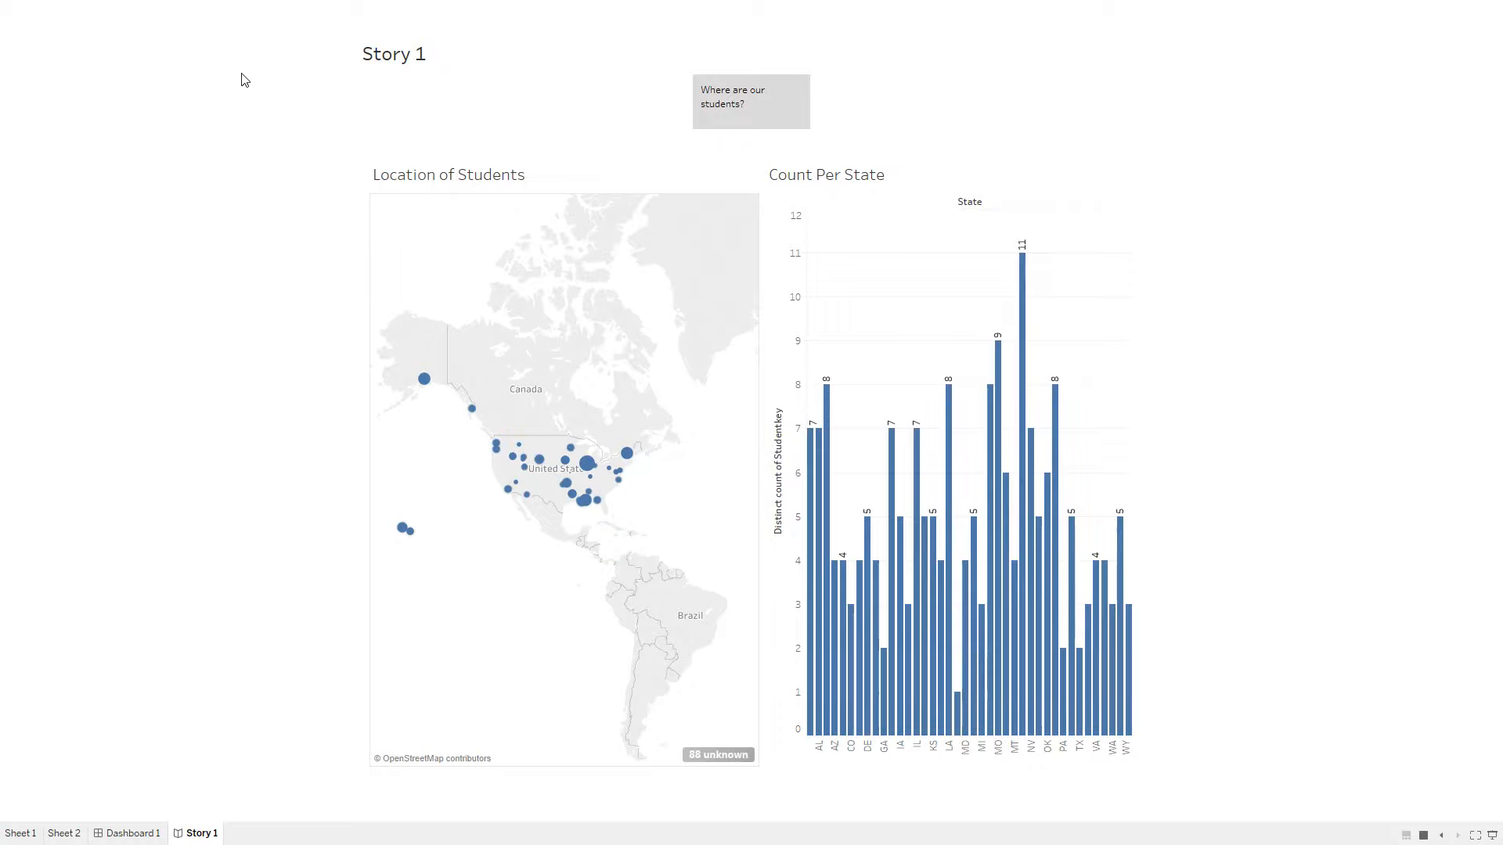
key("Escape")
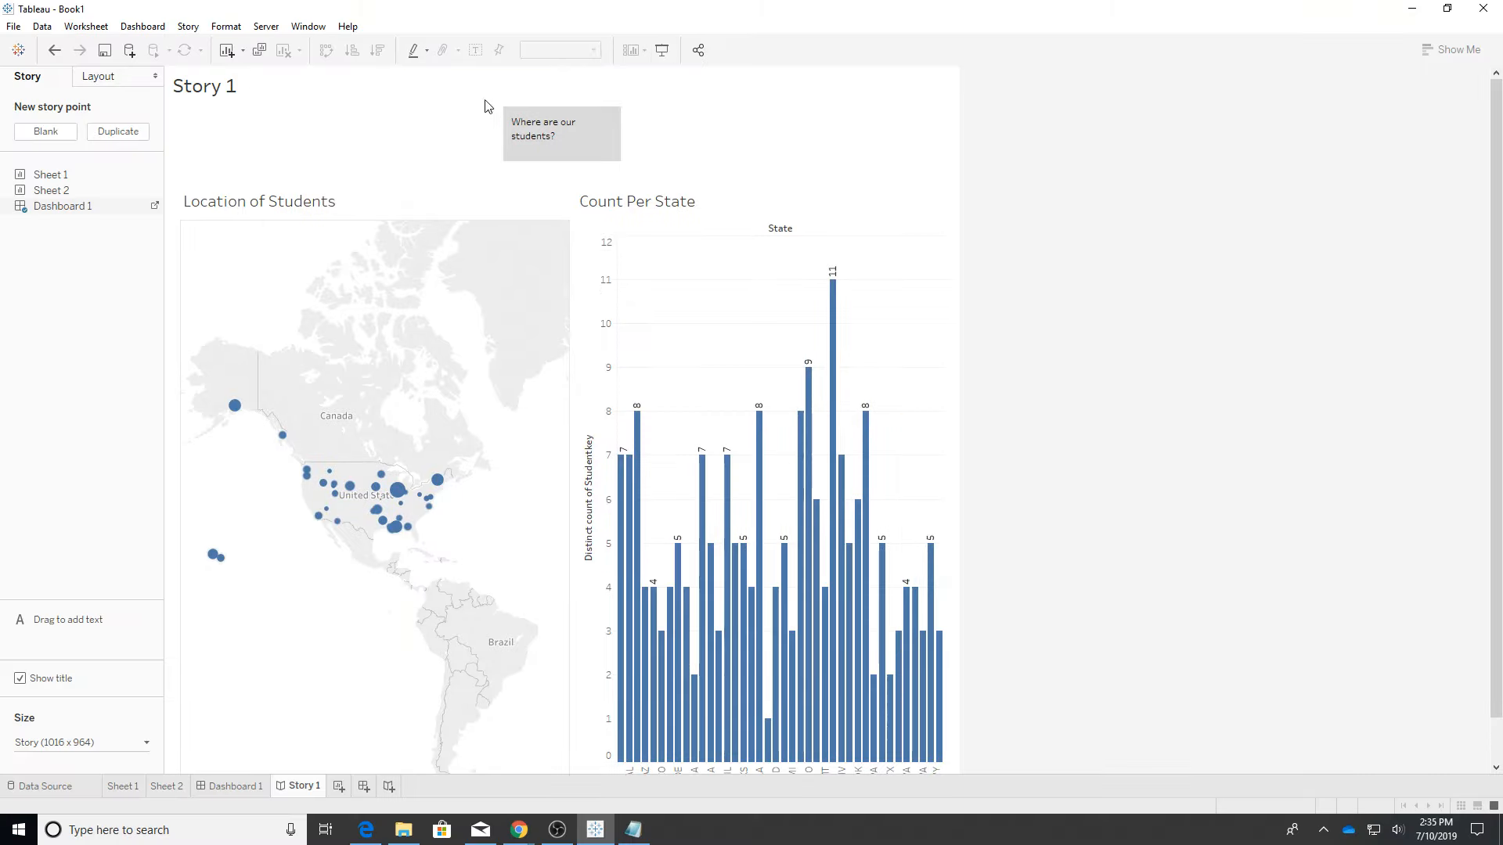
Step: Collapse the story's side pane and look through the available server publishing, formatting and worksheet commands
left_click(155, 78)
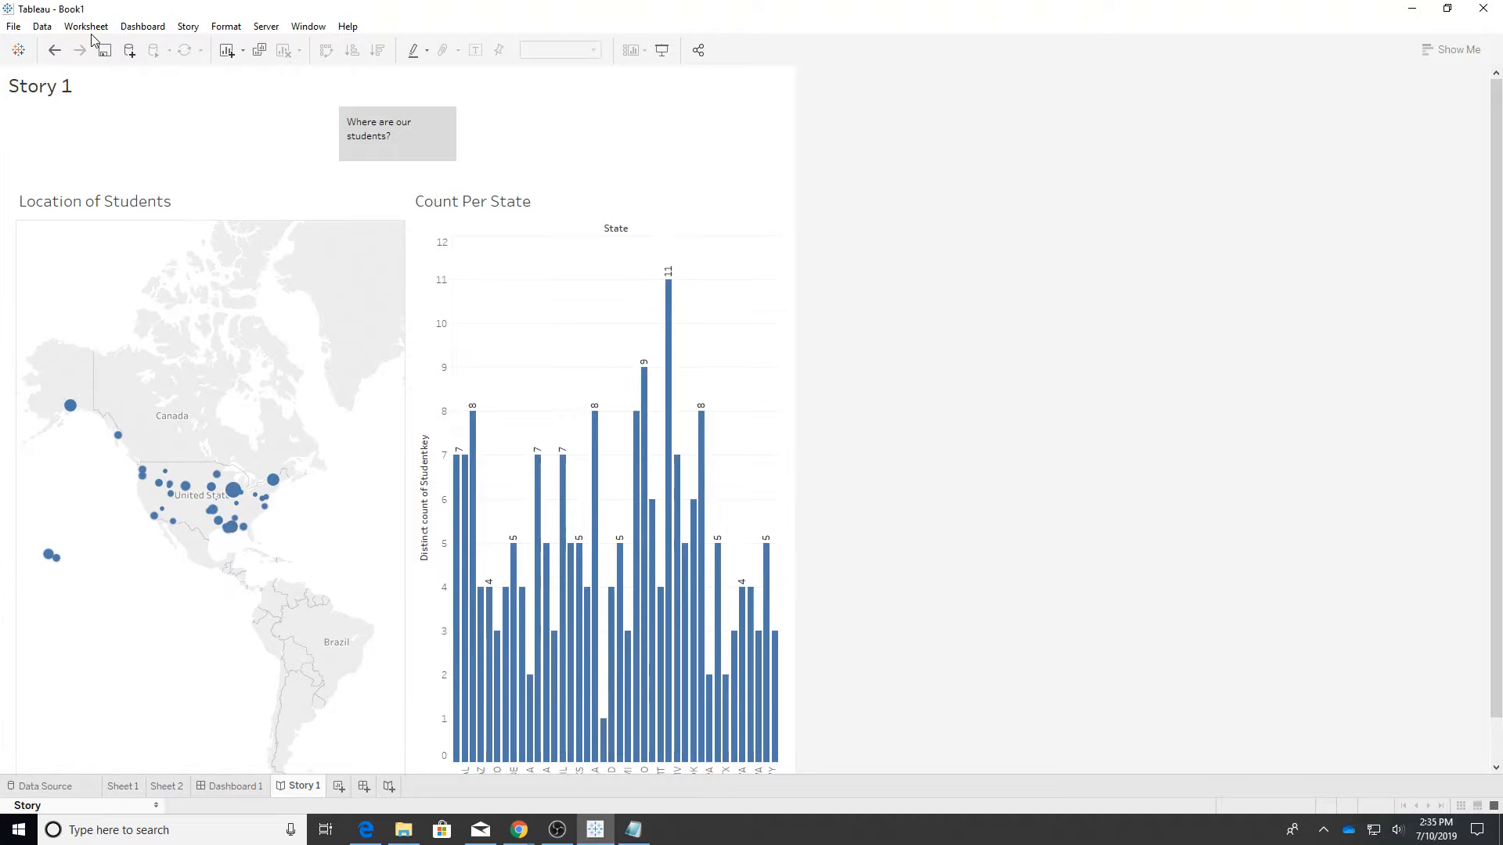
left_click(266, 29)
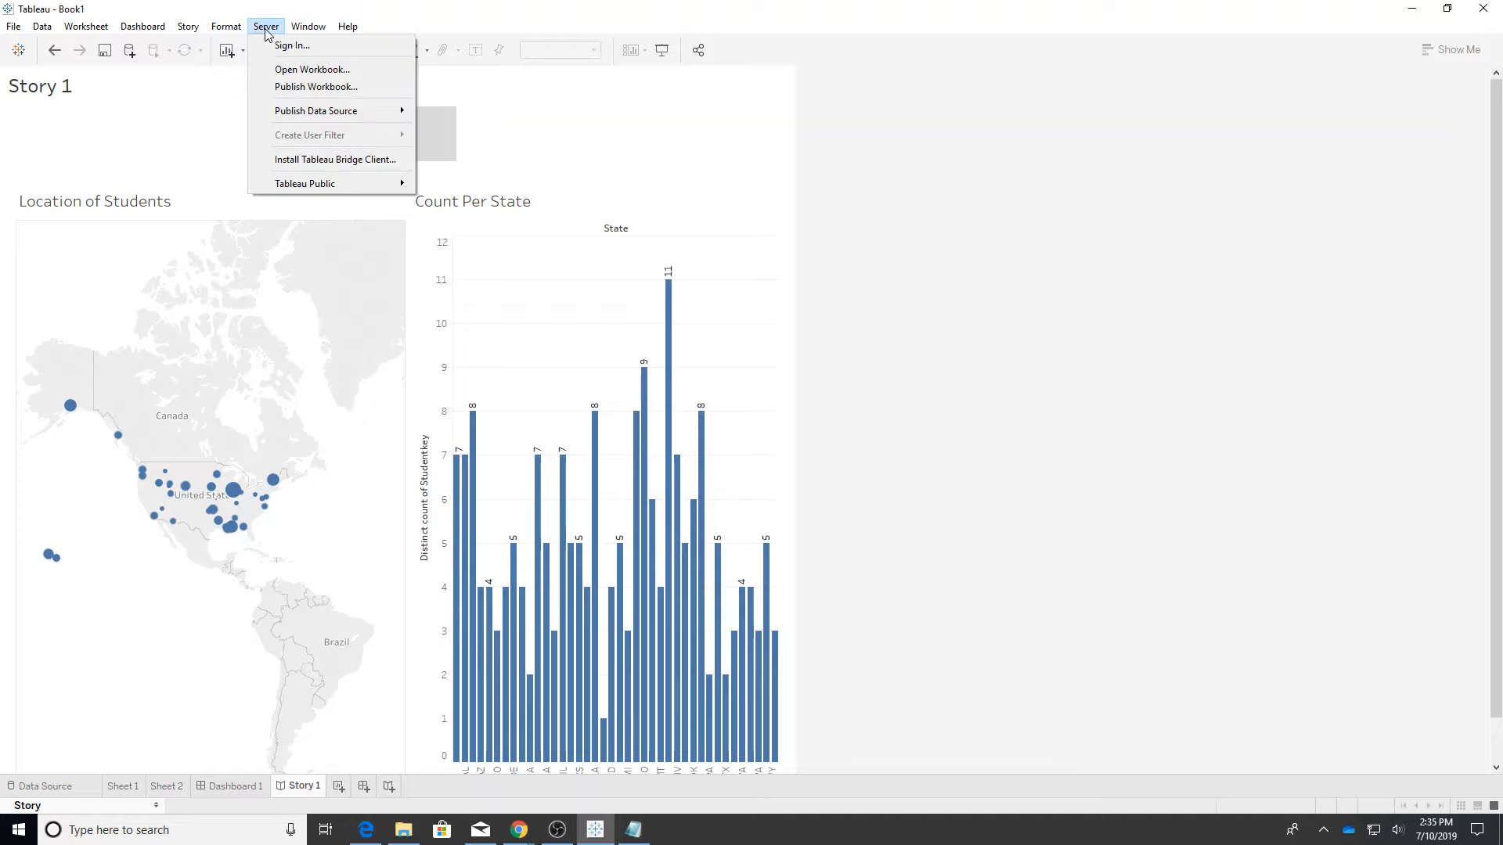
mouse_move(225, 30)
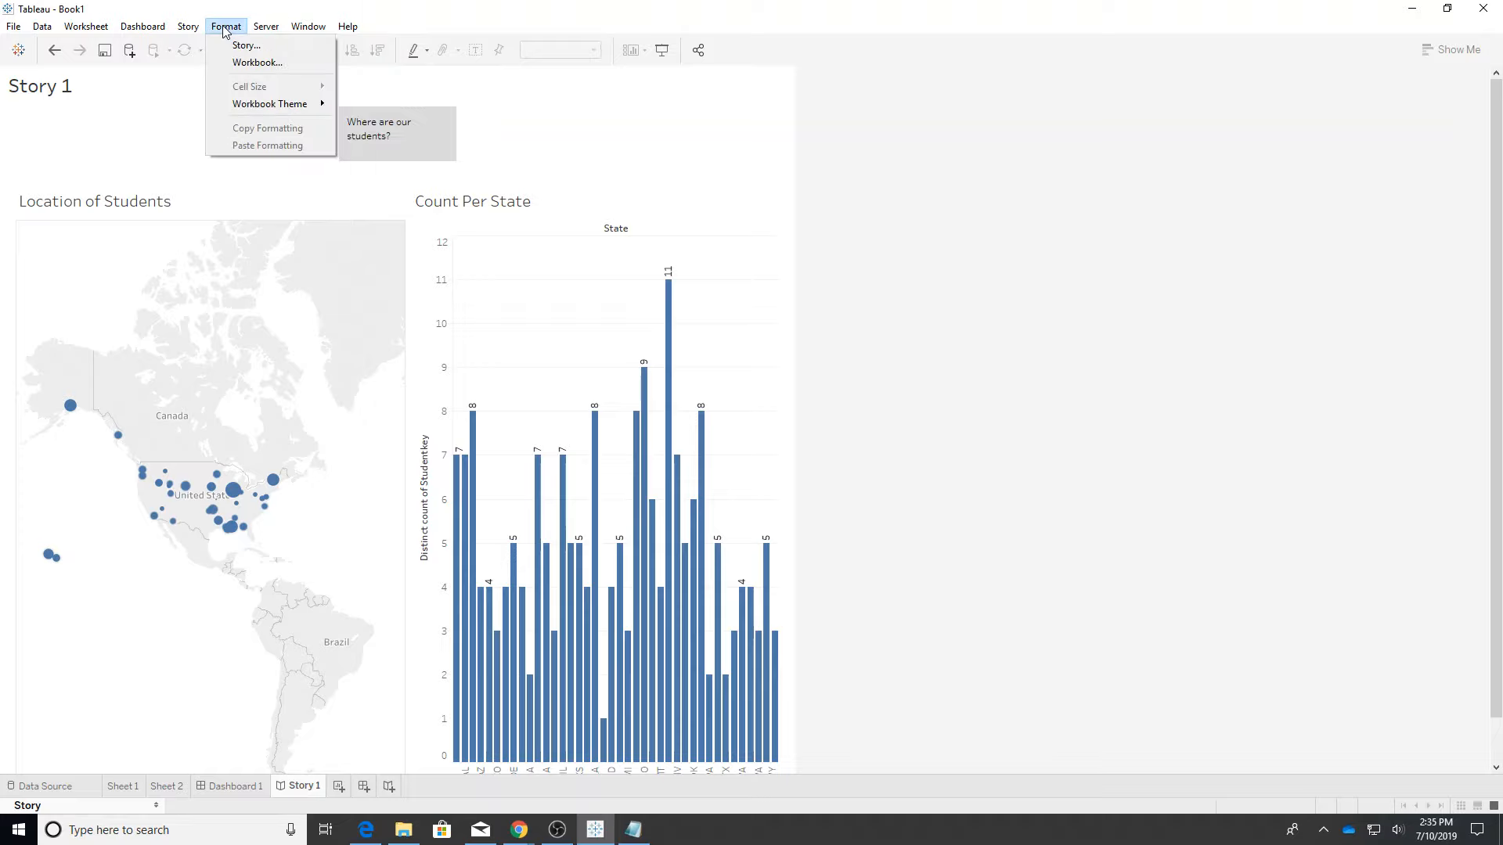
mouse_move(161, 32)
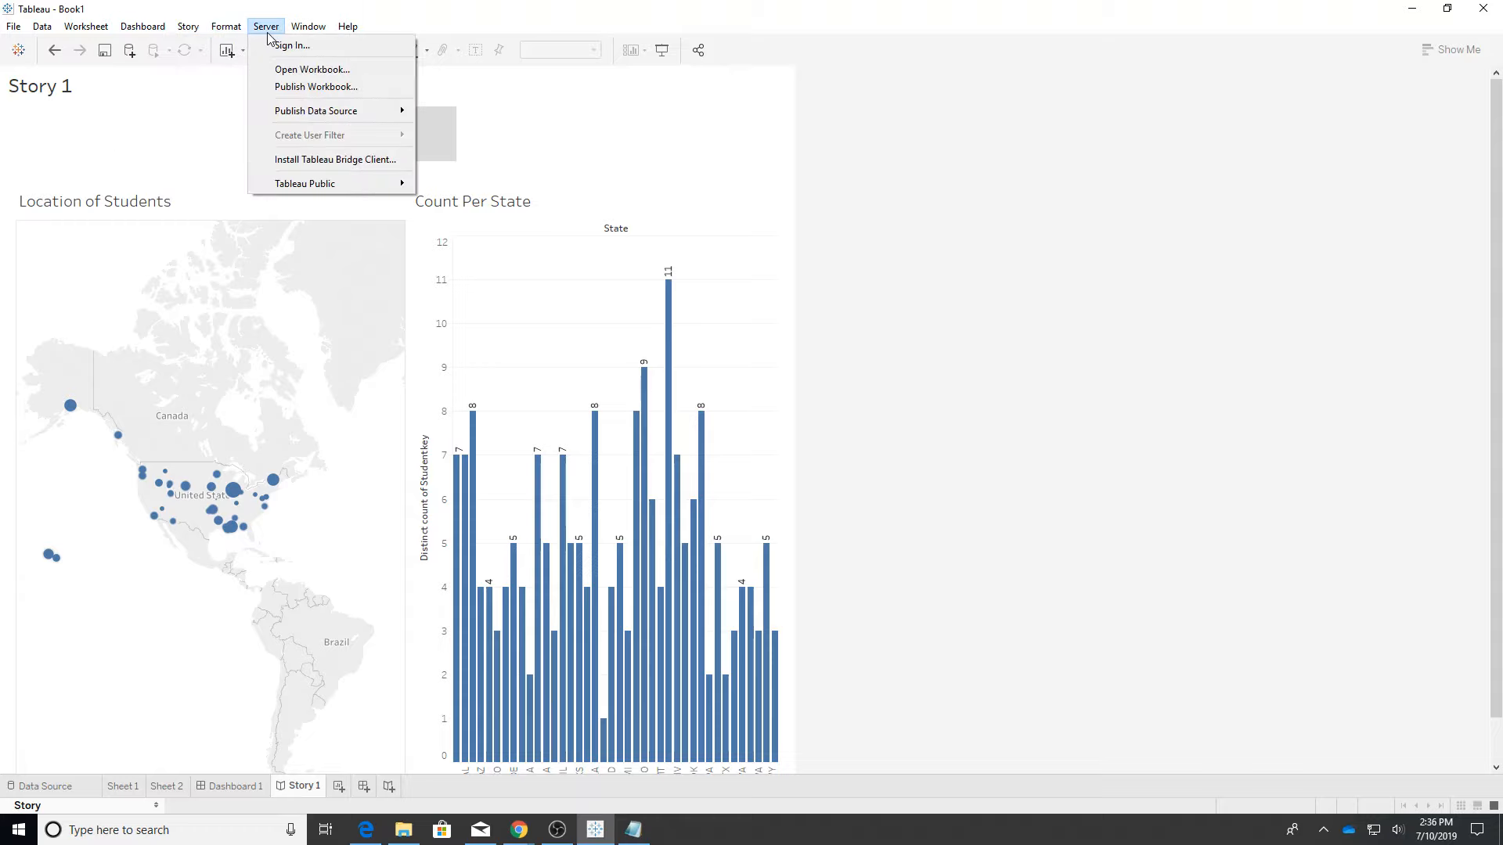
mouse_move(312, 29)
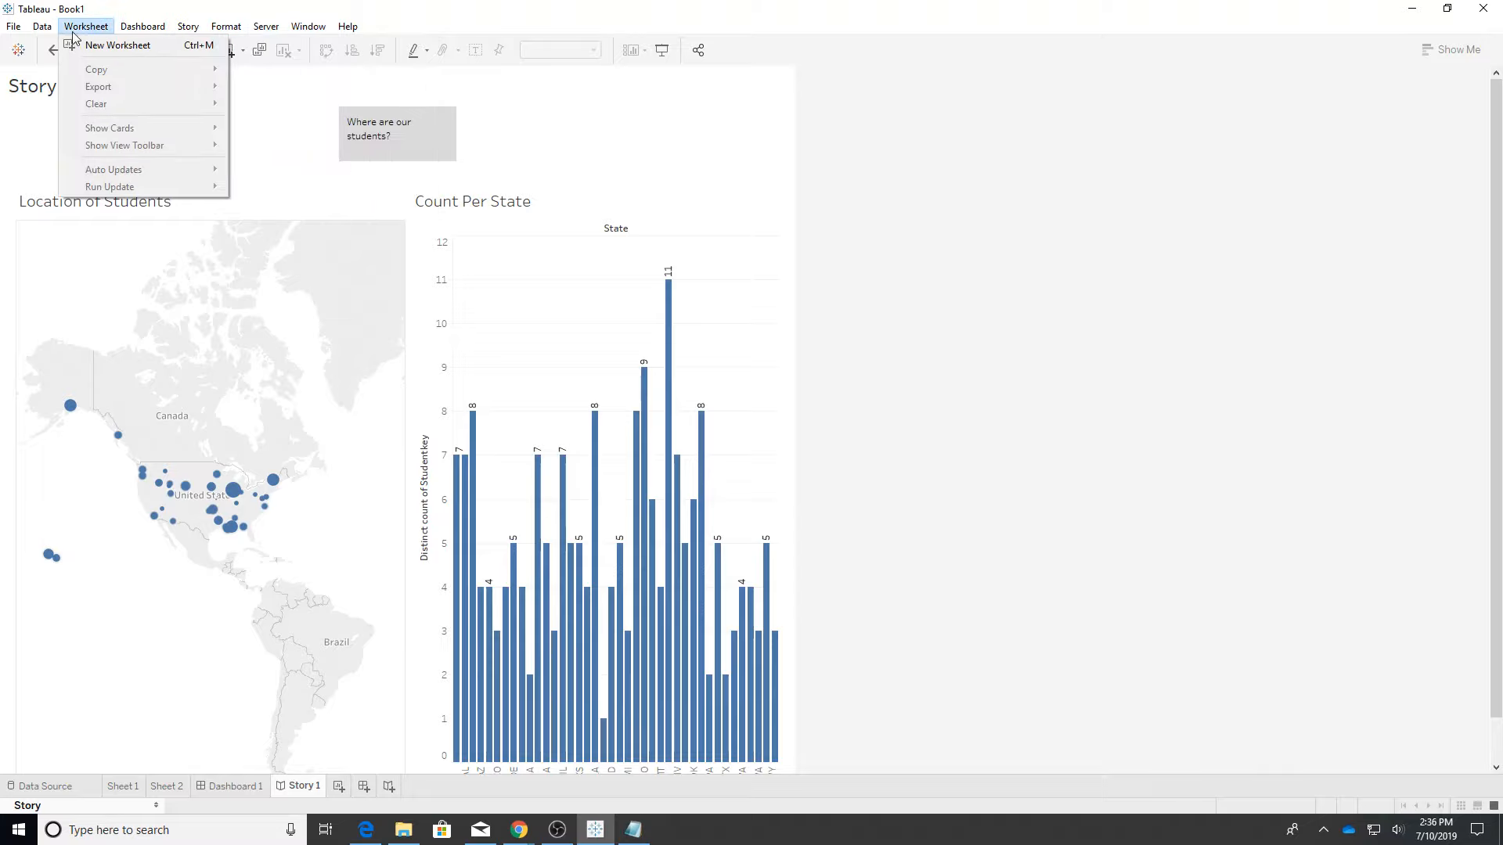
Step: Go to the start page and look through the data and server commands available there
left_click(18, 50)
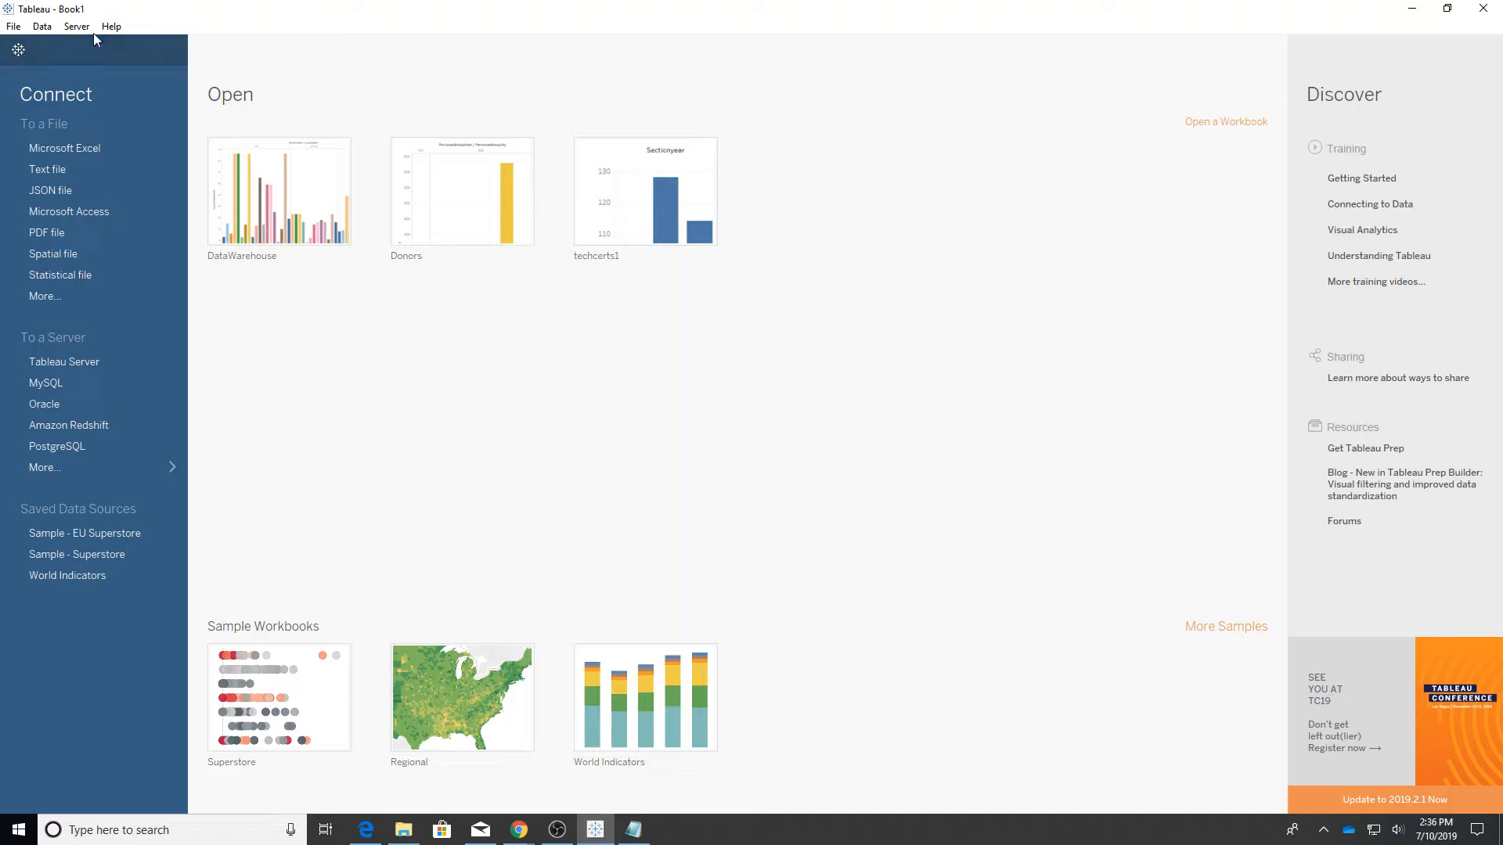
left_click(84, 29)
left_click(257, 53)
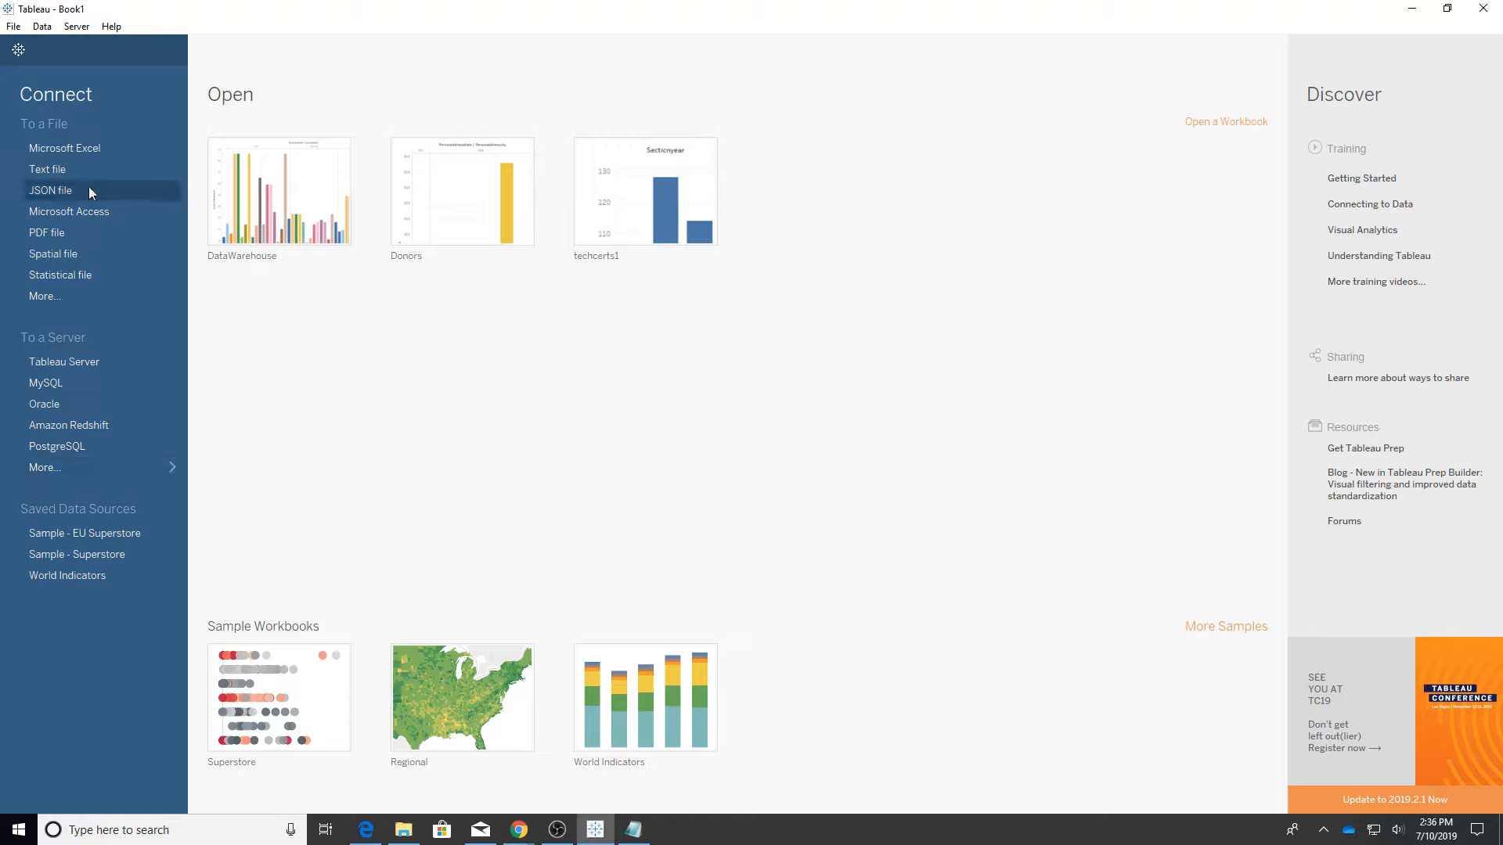
left_click(48, 29)
left_click(88, 29)
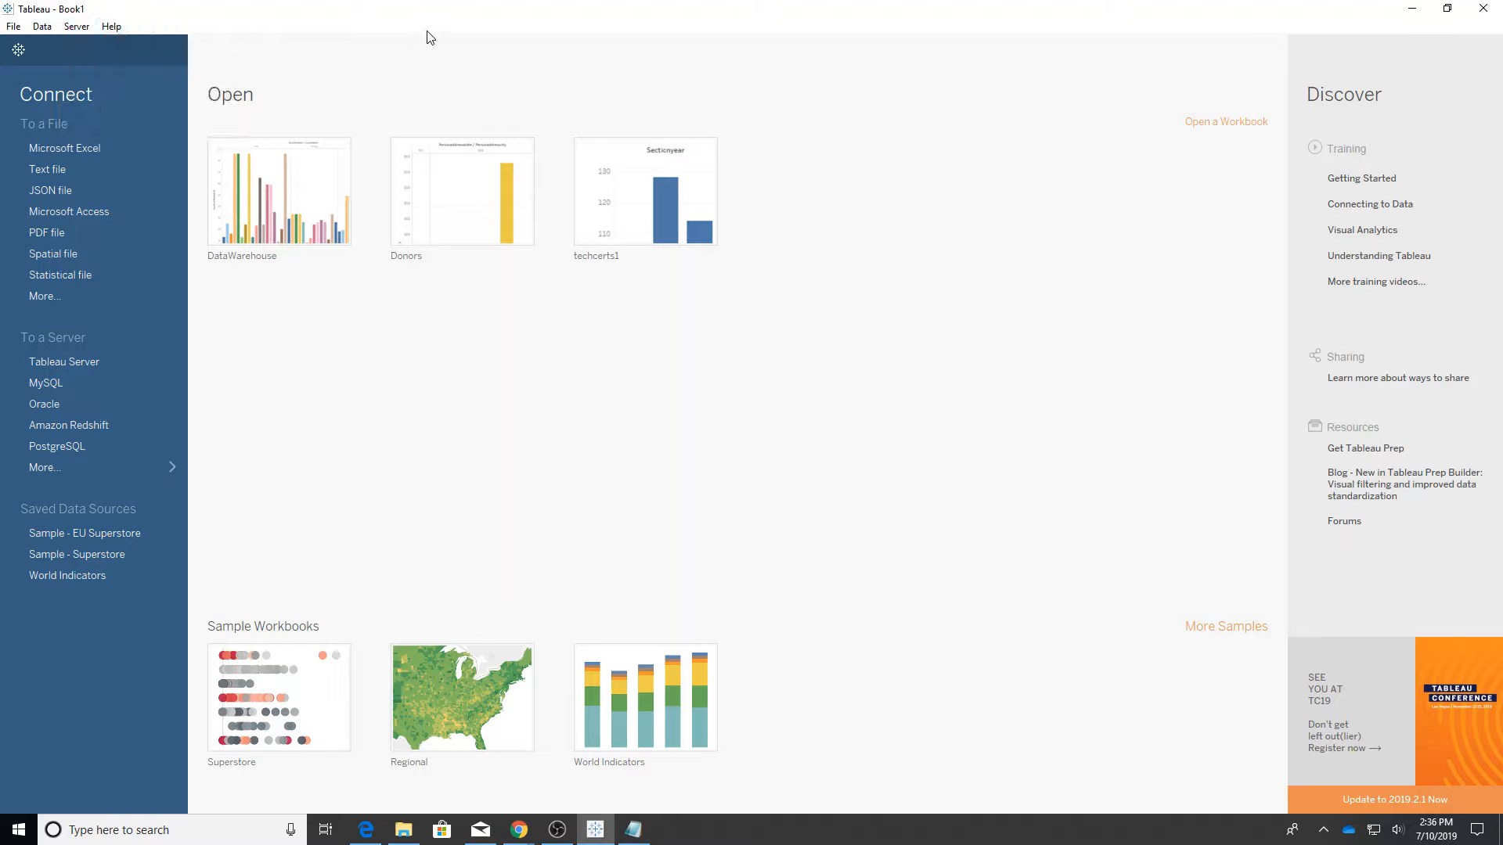
Step: Return from the start page to Story 1 and maximize the workbook window
mouse_move(405, 28)
left_mouse_down()
mouse_move(406, 121)
mouse_move(456, 235)
mouse_move(430, 84)
mouse_move(453, 496)
mouse_move(413, 7)
mouse_move(402, 36)
left_mouse_up()
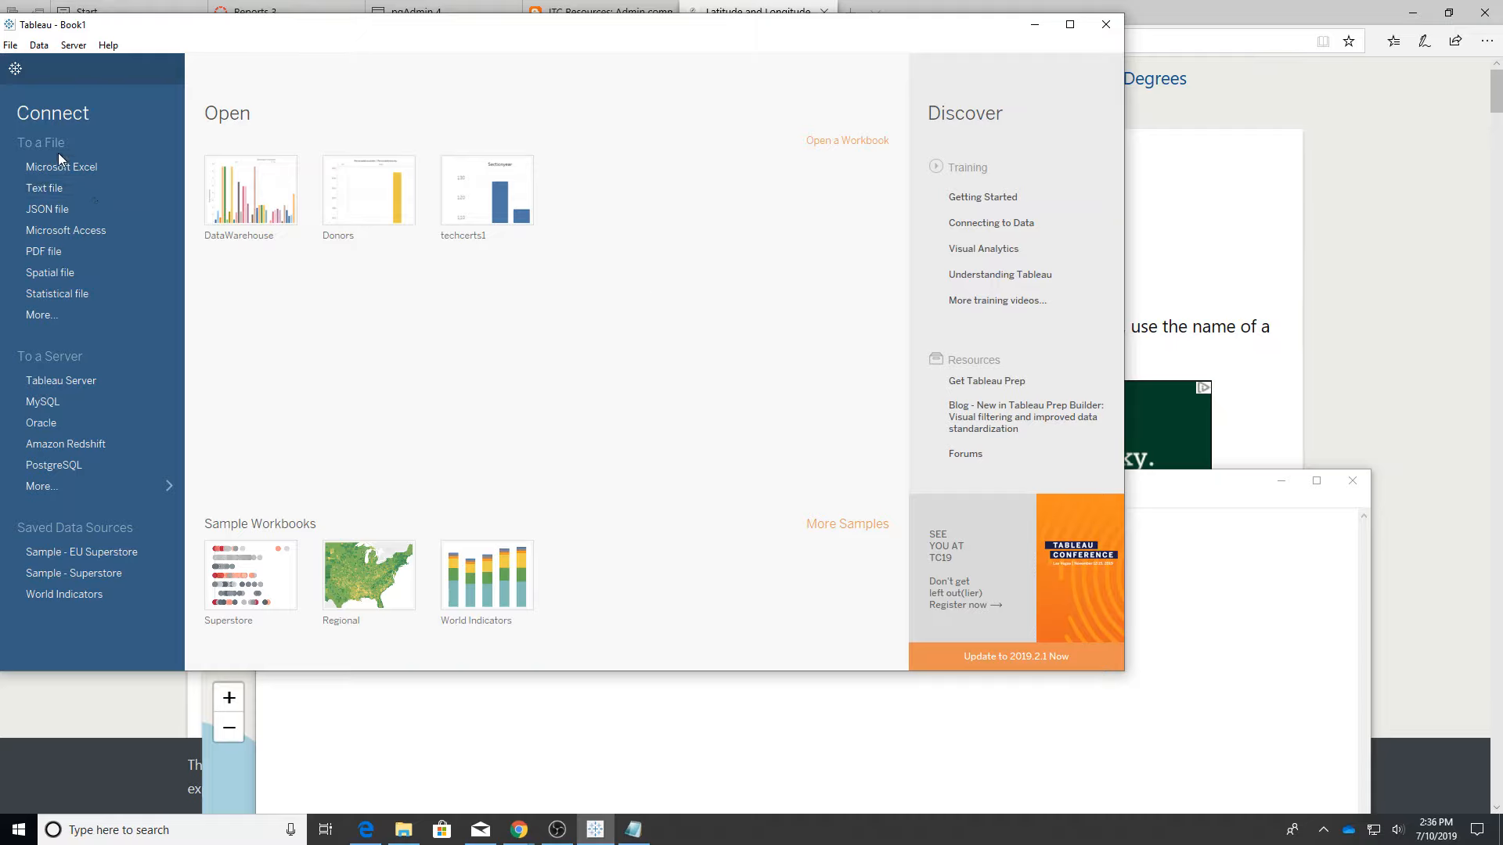
mouse_move(276, 214)
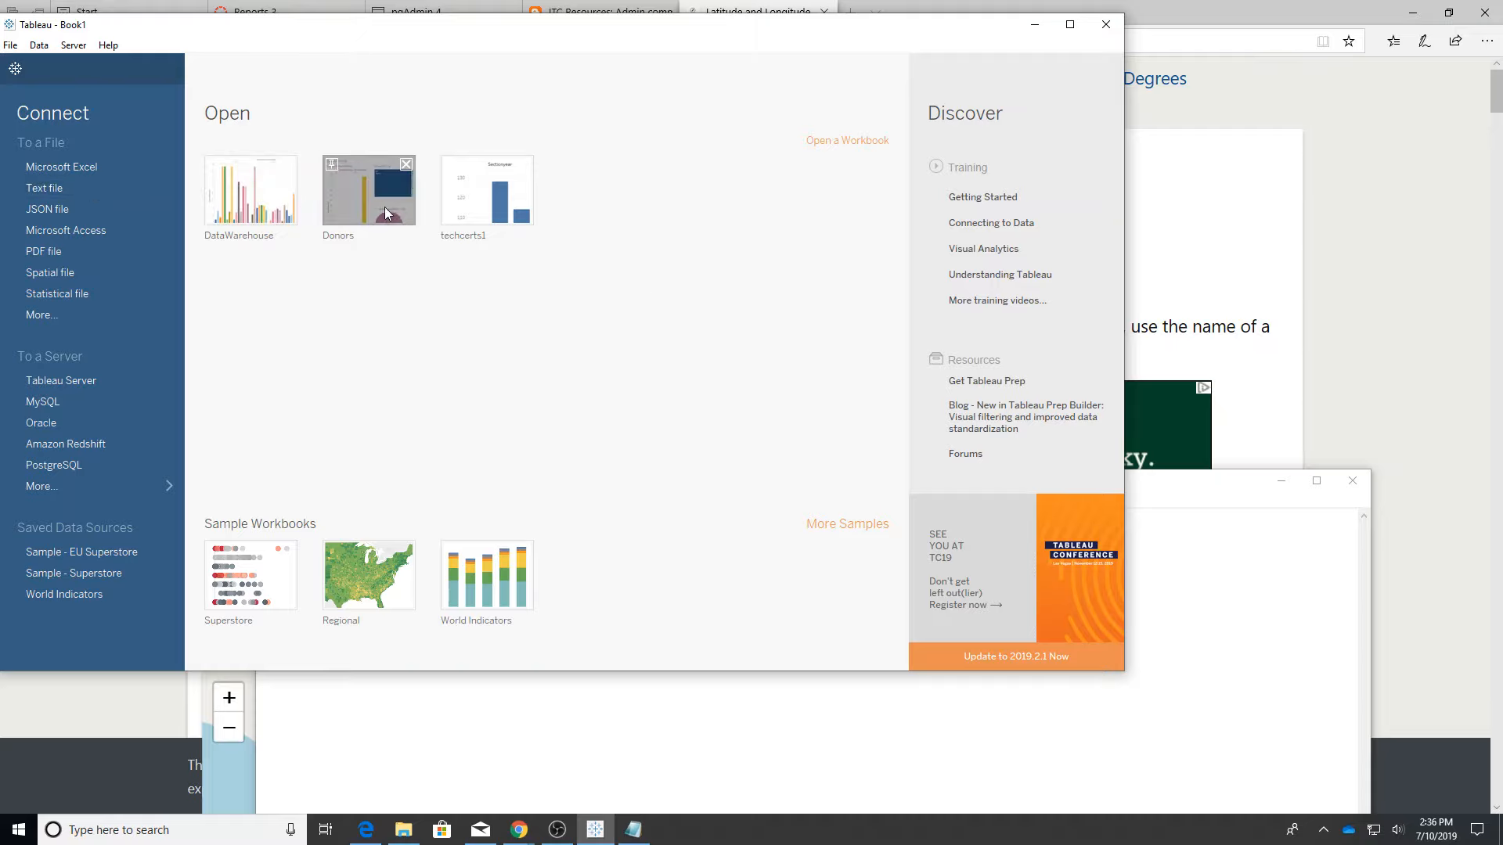
mouse_move(486, 208)
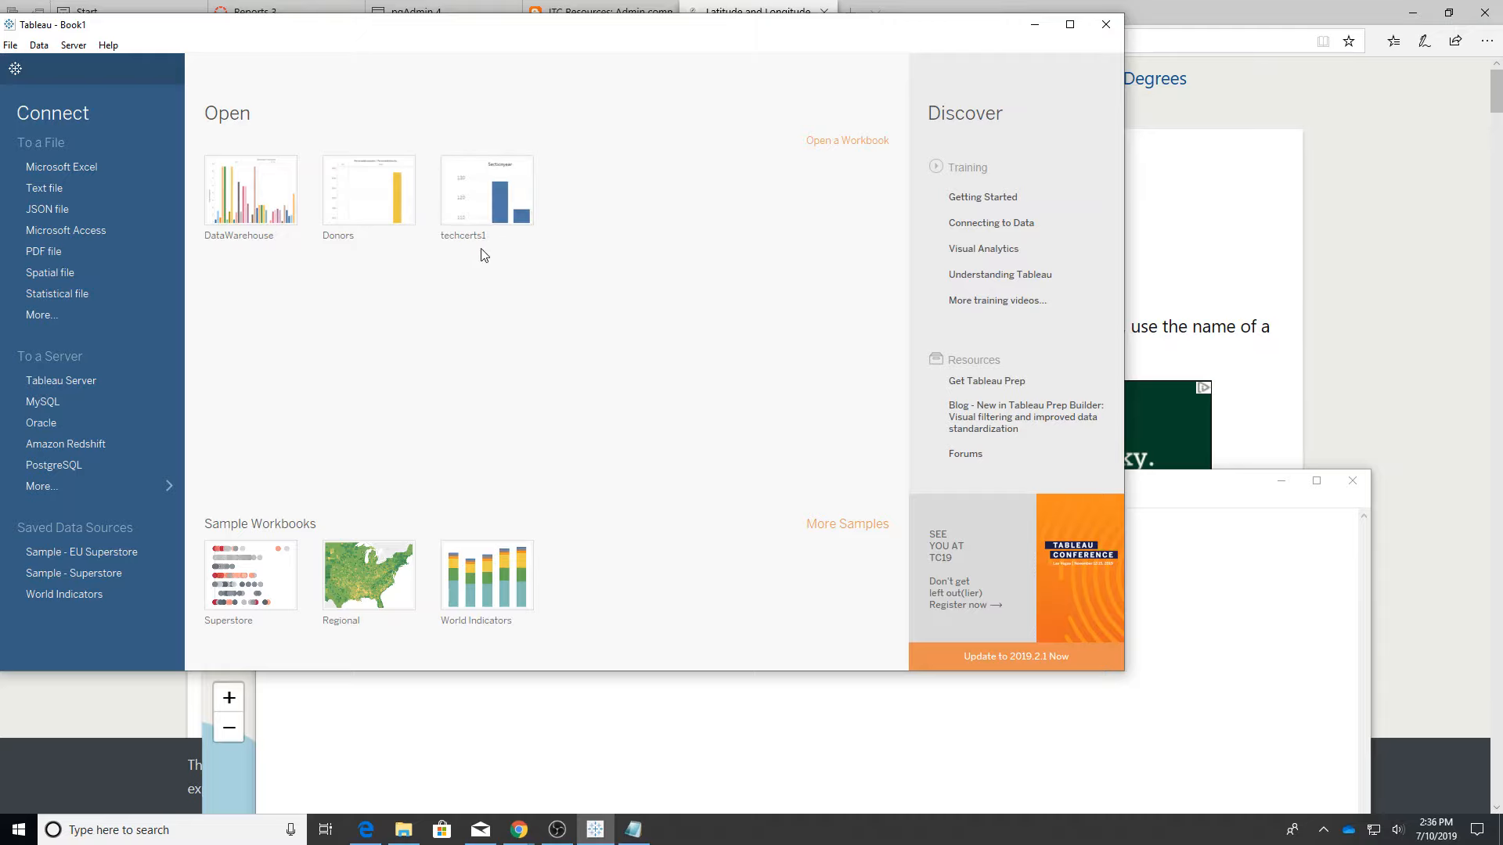
left_click(463, 199)
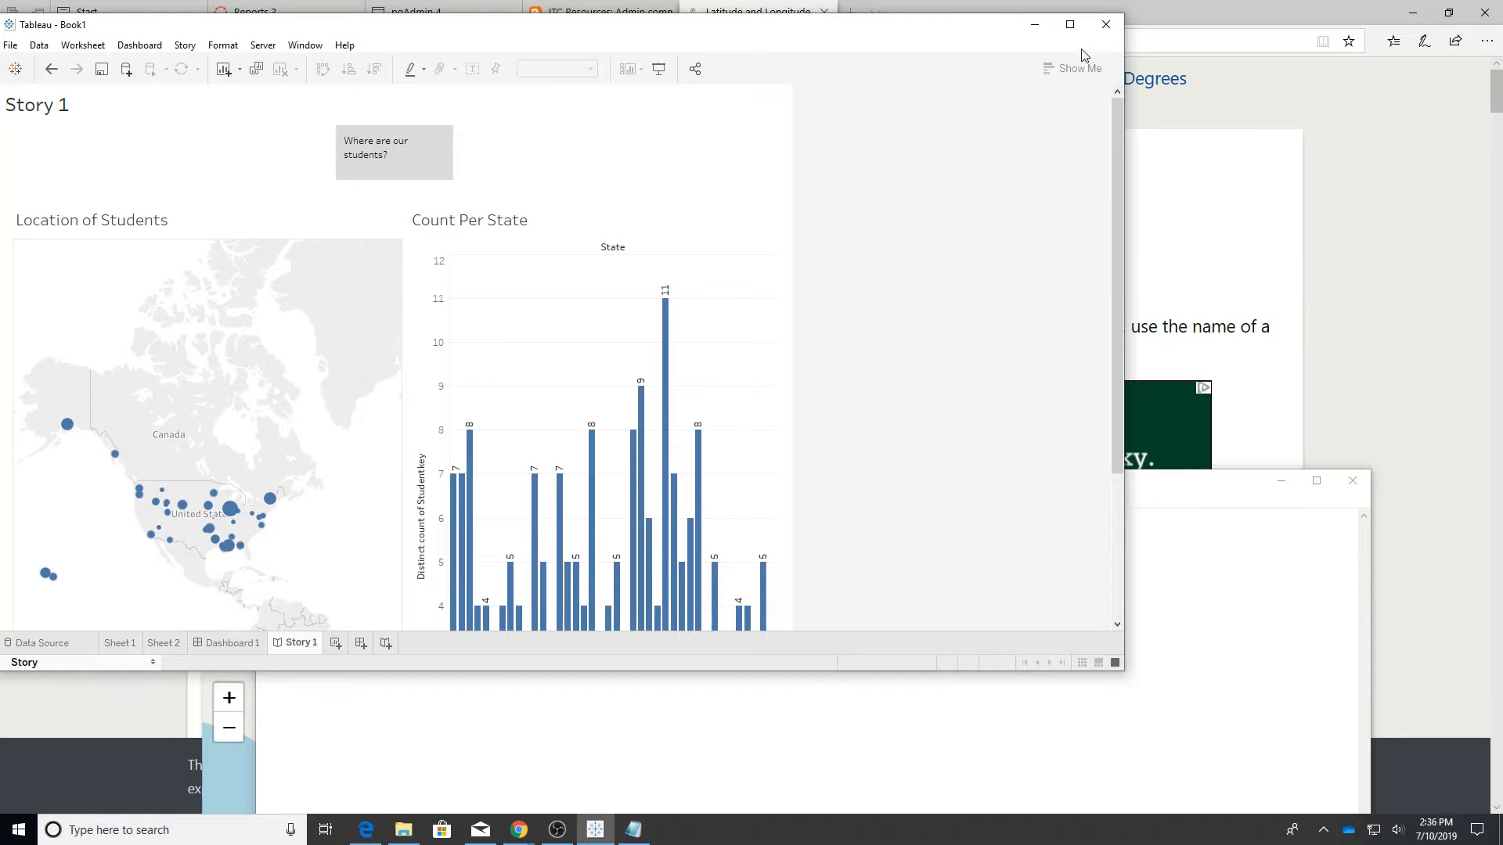
left_click(1070, 26)
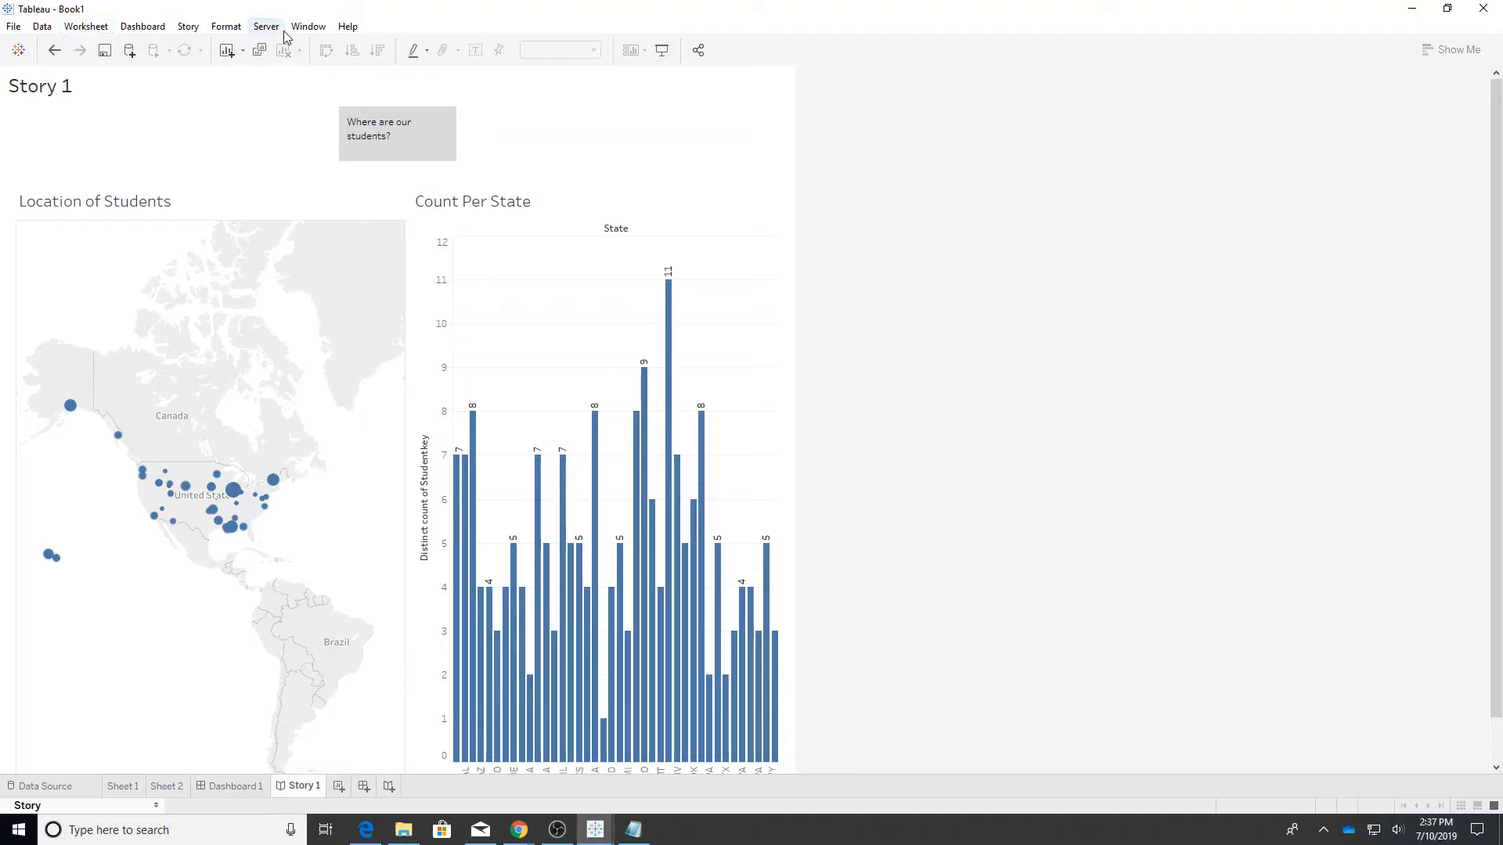
Step: Look through the file, data, worksheet, dashboard, window and help commands available for the story
left_click(309, 31)
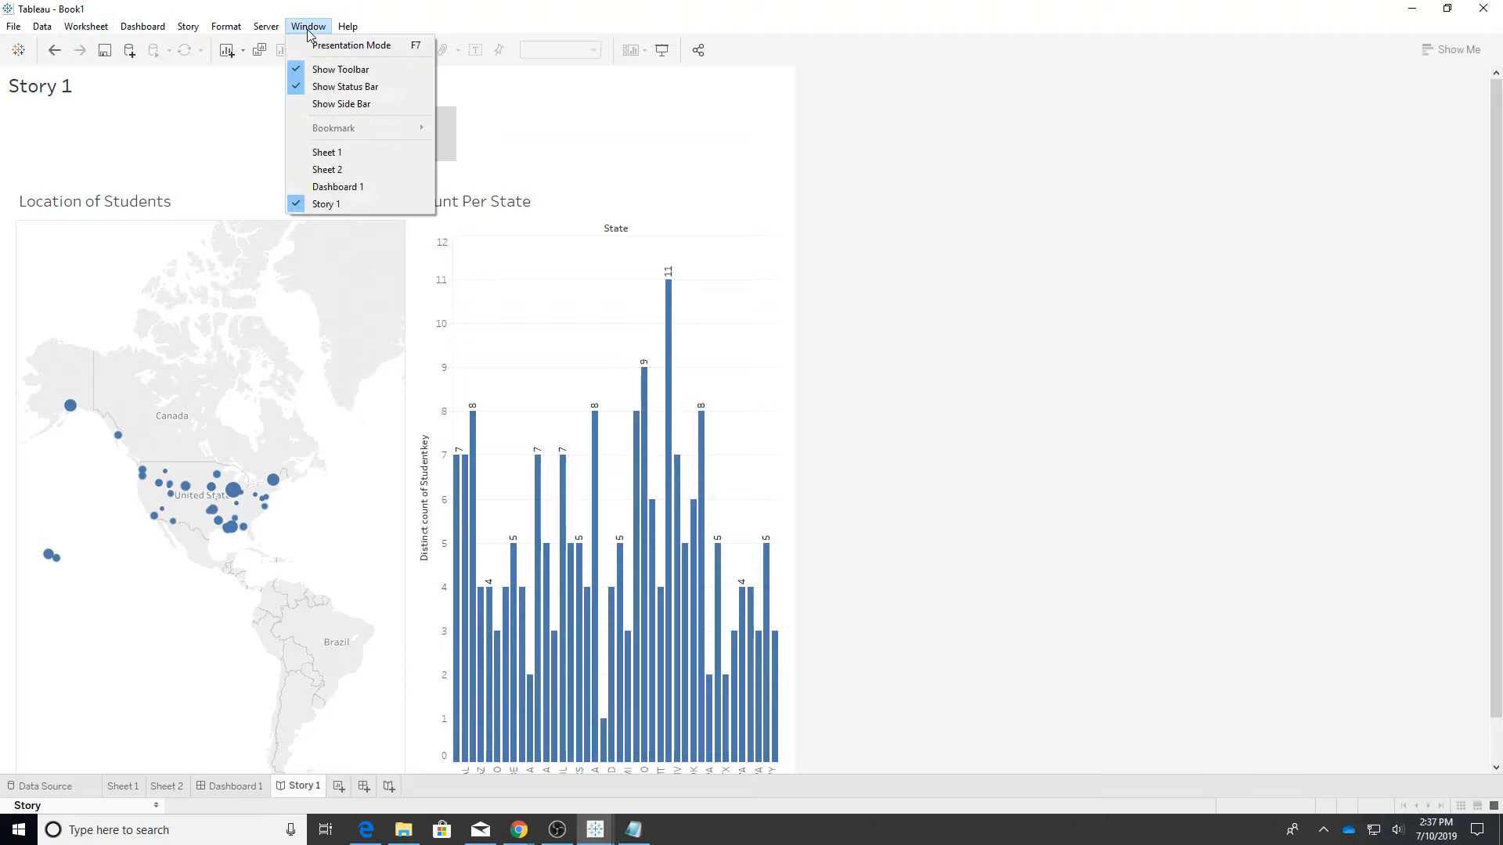
mouse_move(12, 31)
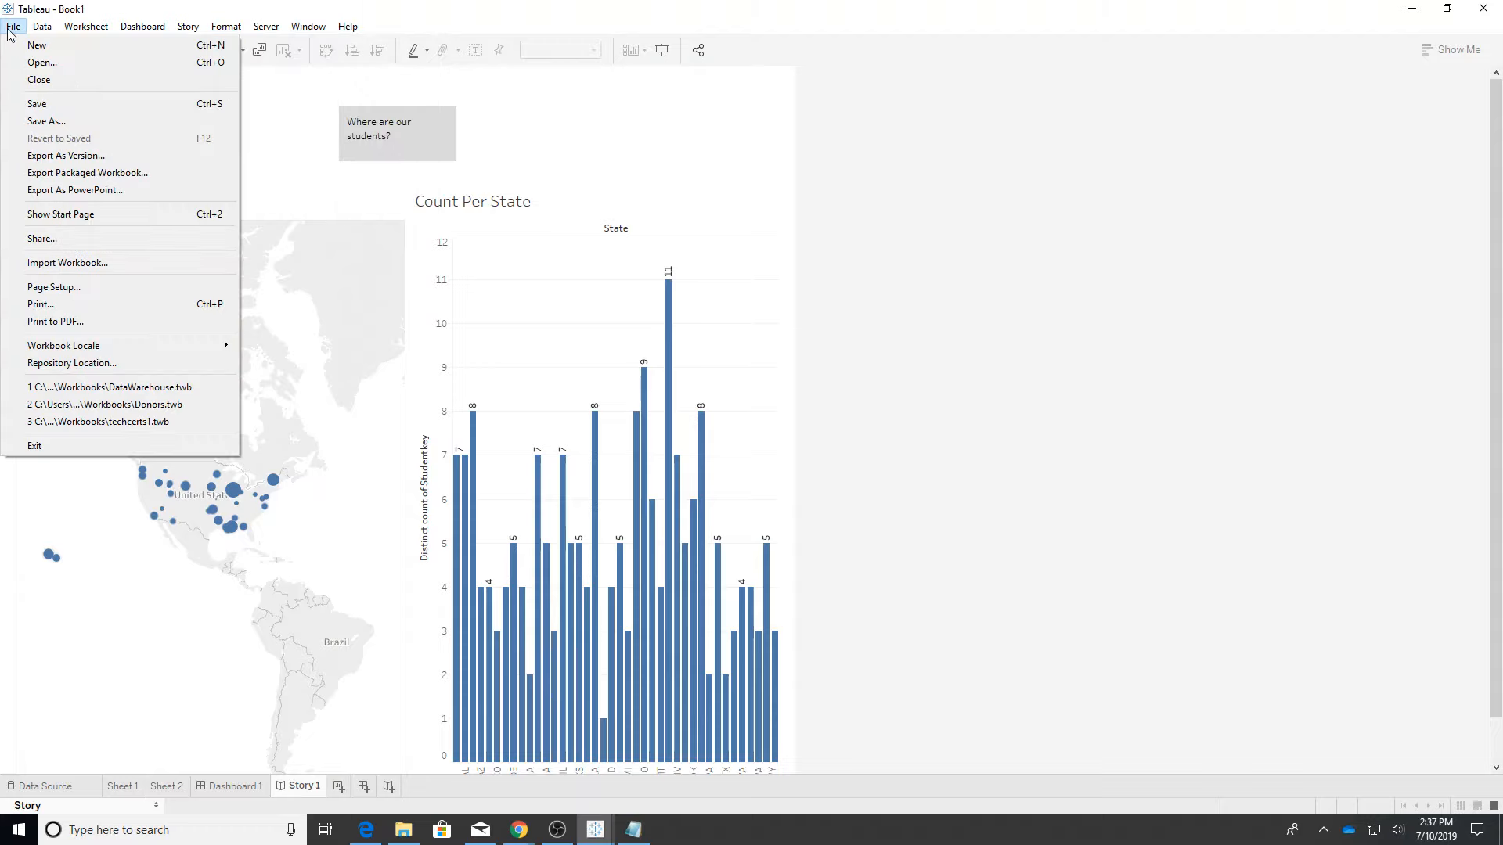
mouse_move(84, 31)
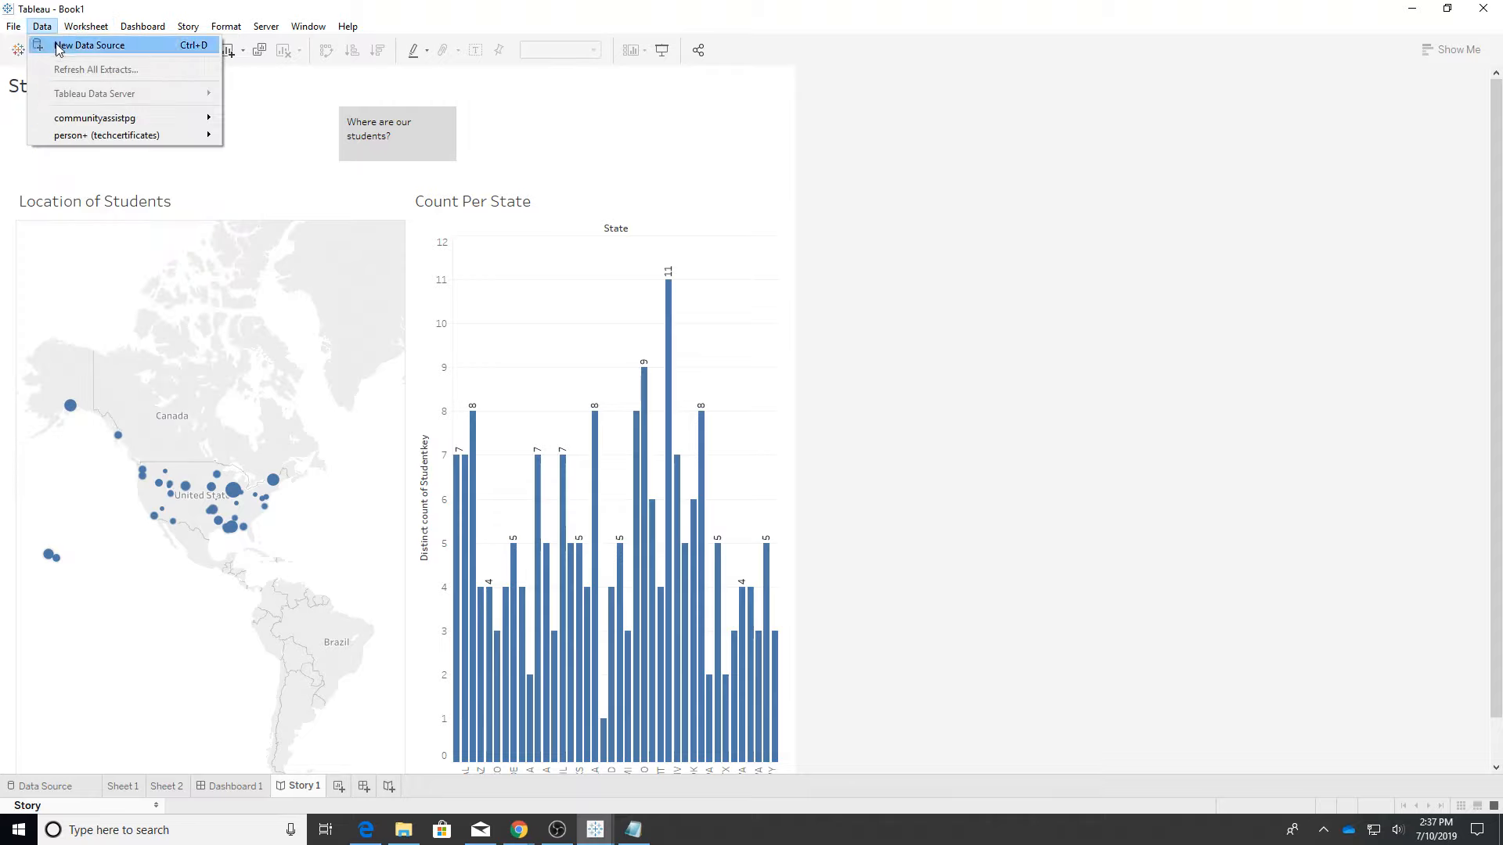
left_click(249, 157)
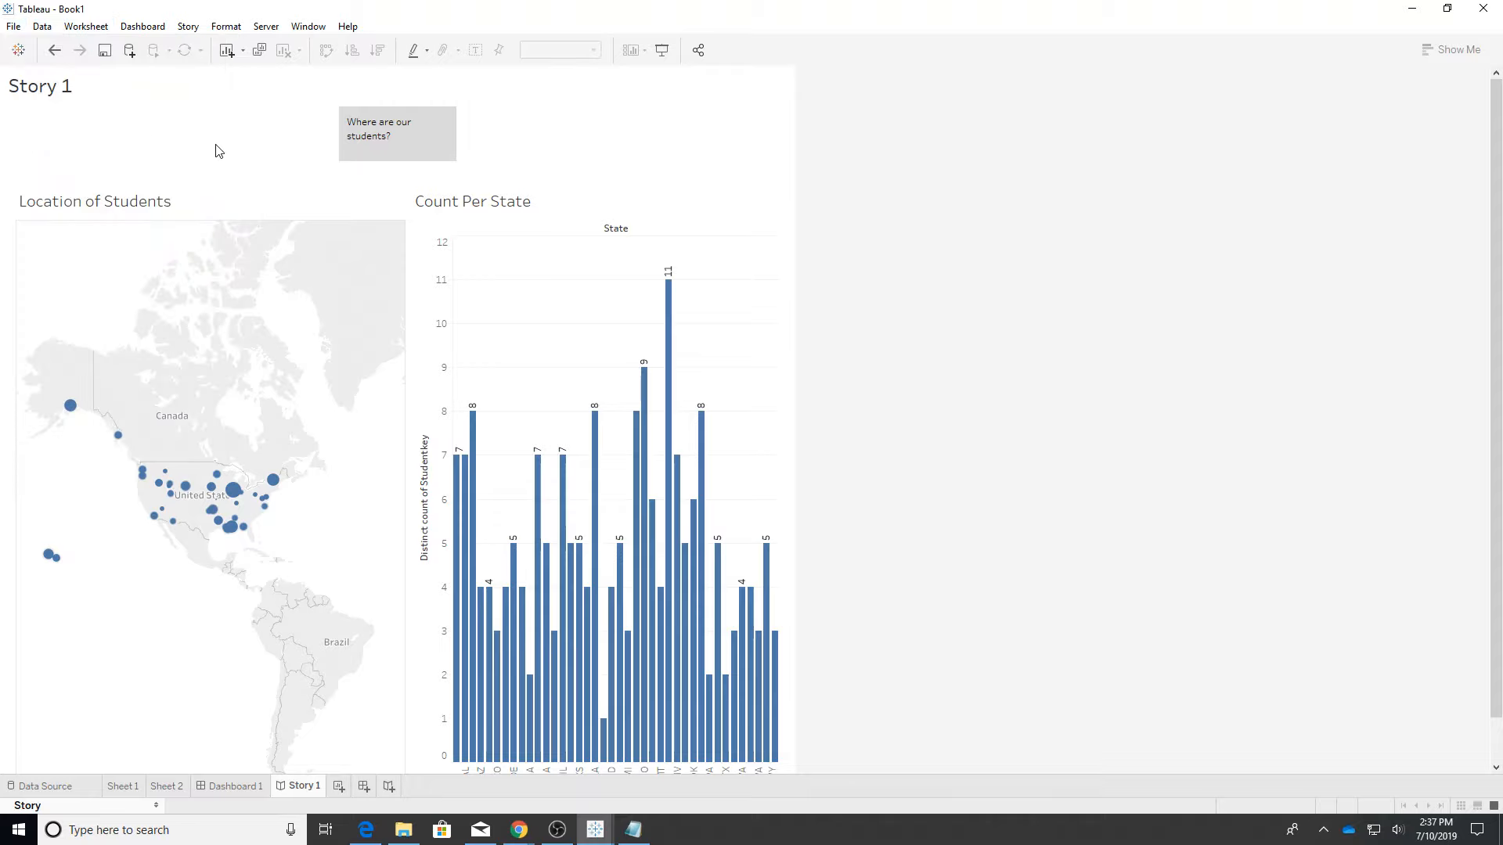
left_click(54, 51)
left_click(80, 51)
left_click(92, 30)
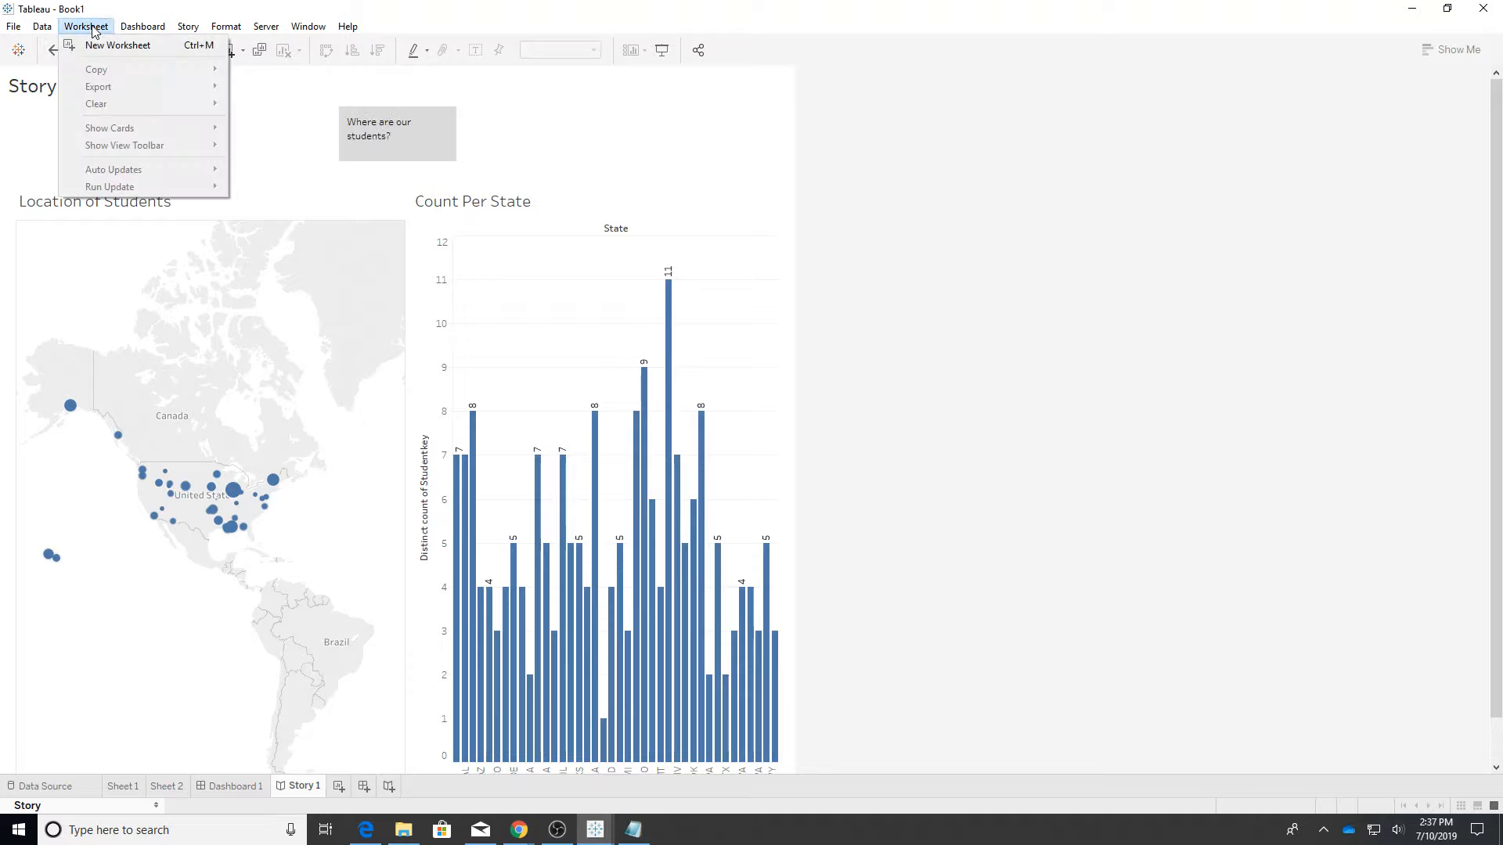
mouse_move(144, 36)
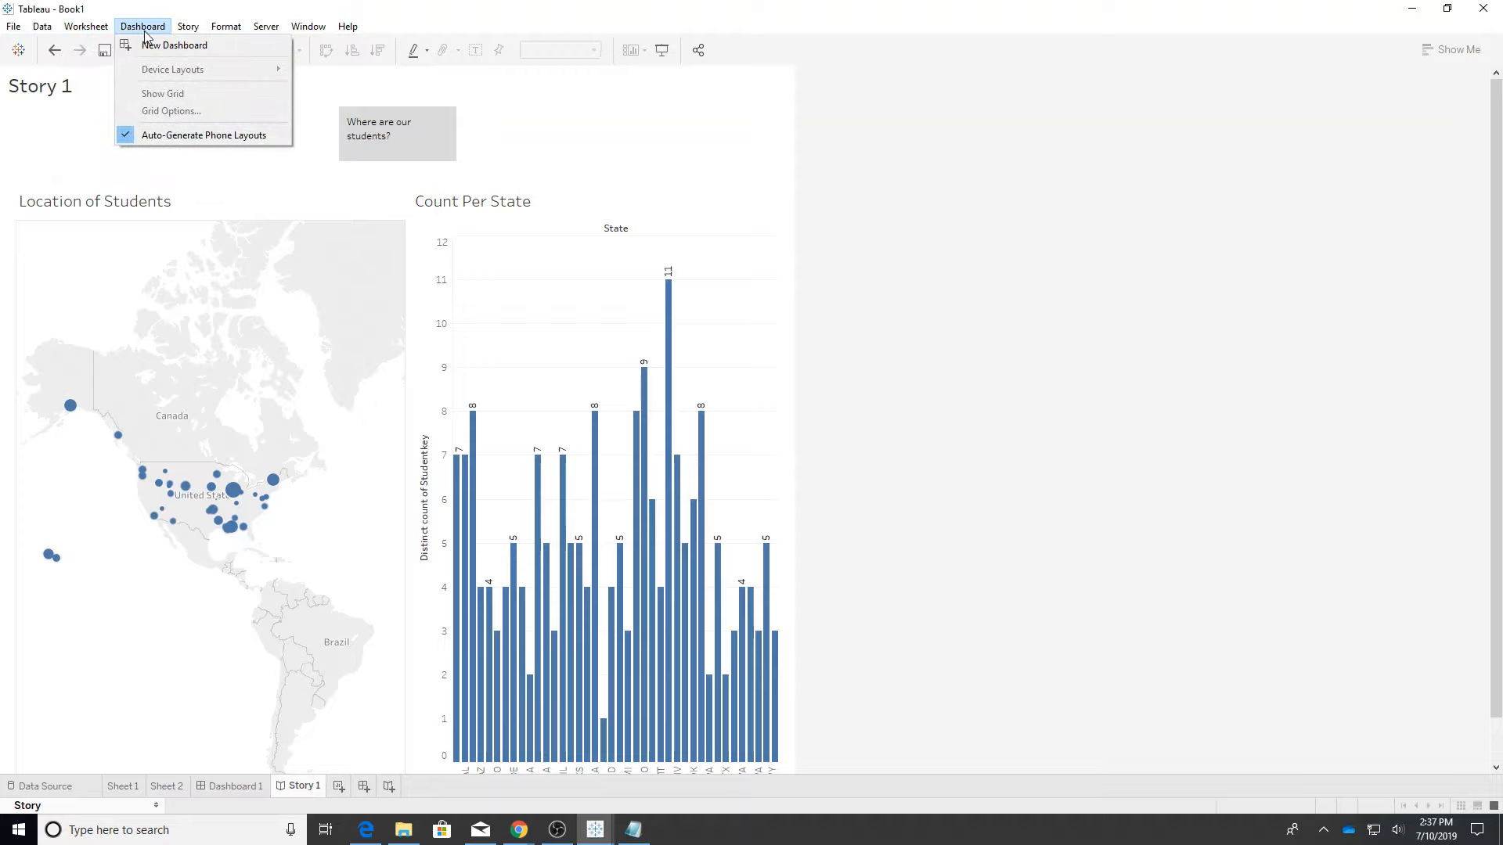
mouse_move(191, 36)
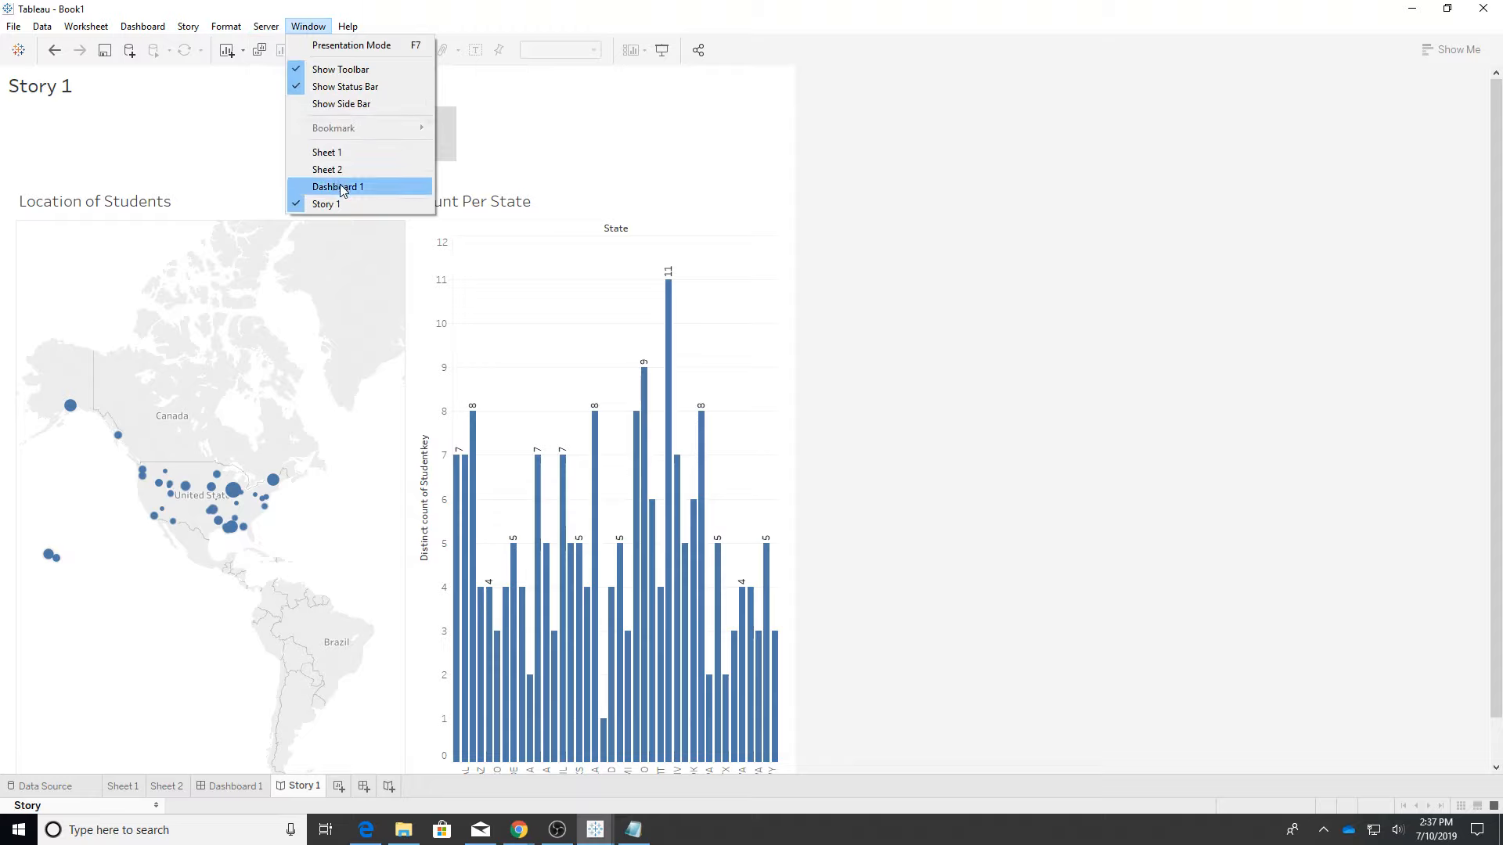
mouse_move(352, 29)
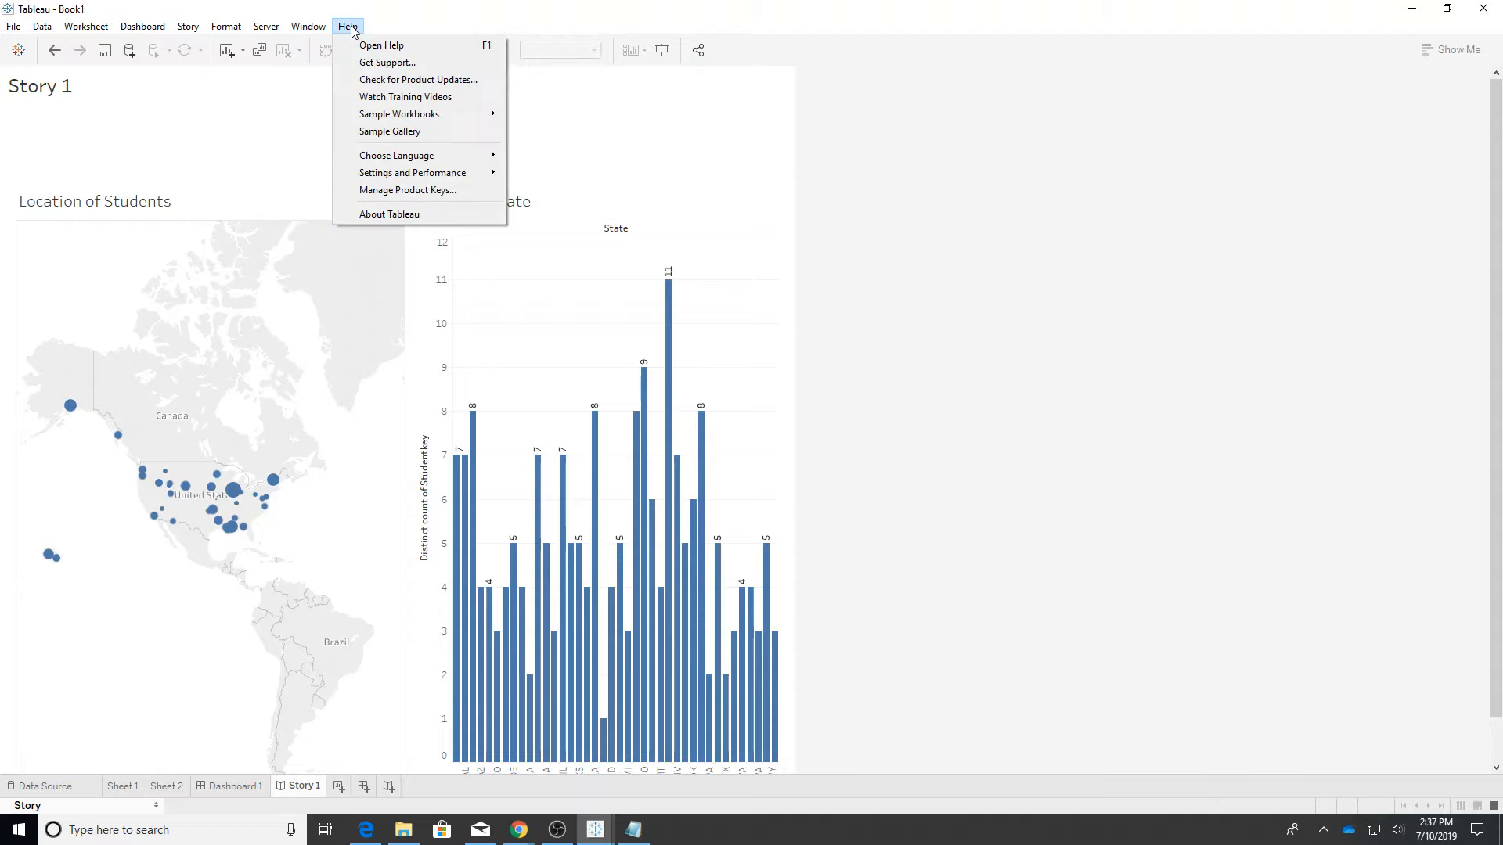
mouse_move(20, 29)
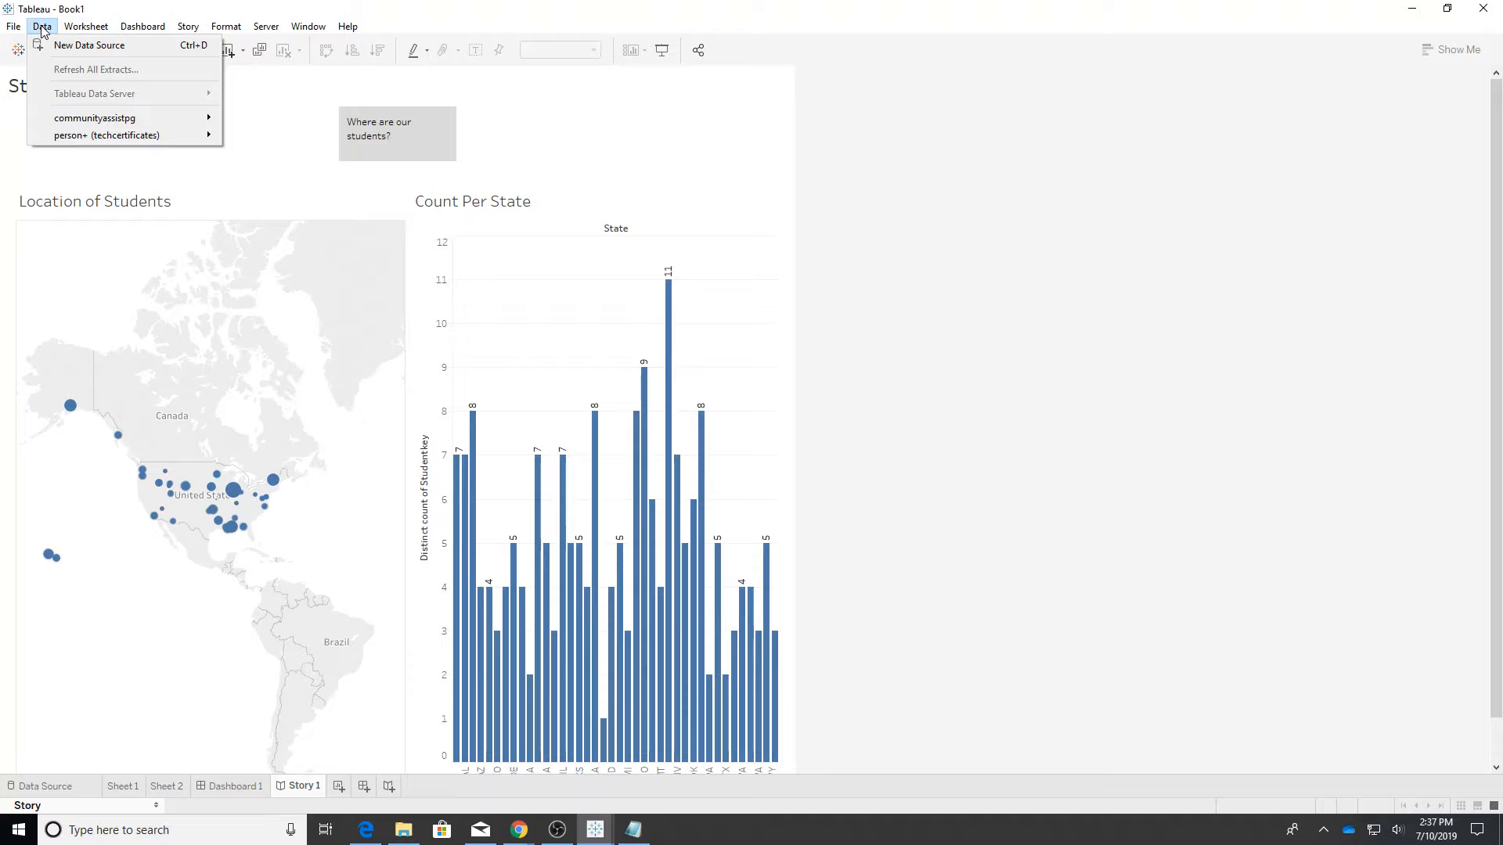
left_click(283, 124)
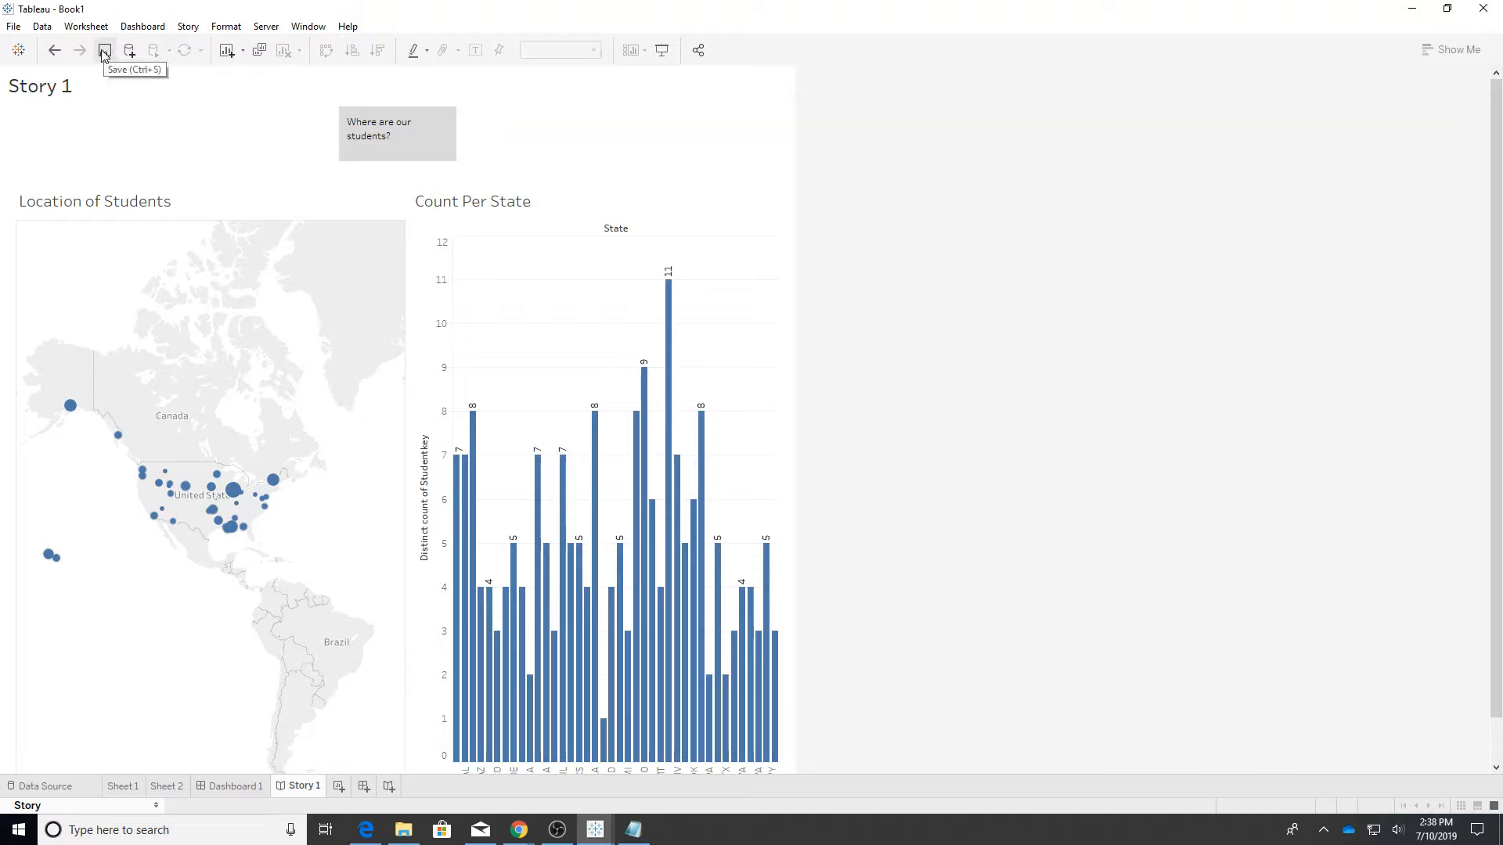
left_click(144, 26)
left_click(83, 172)
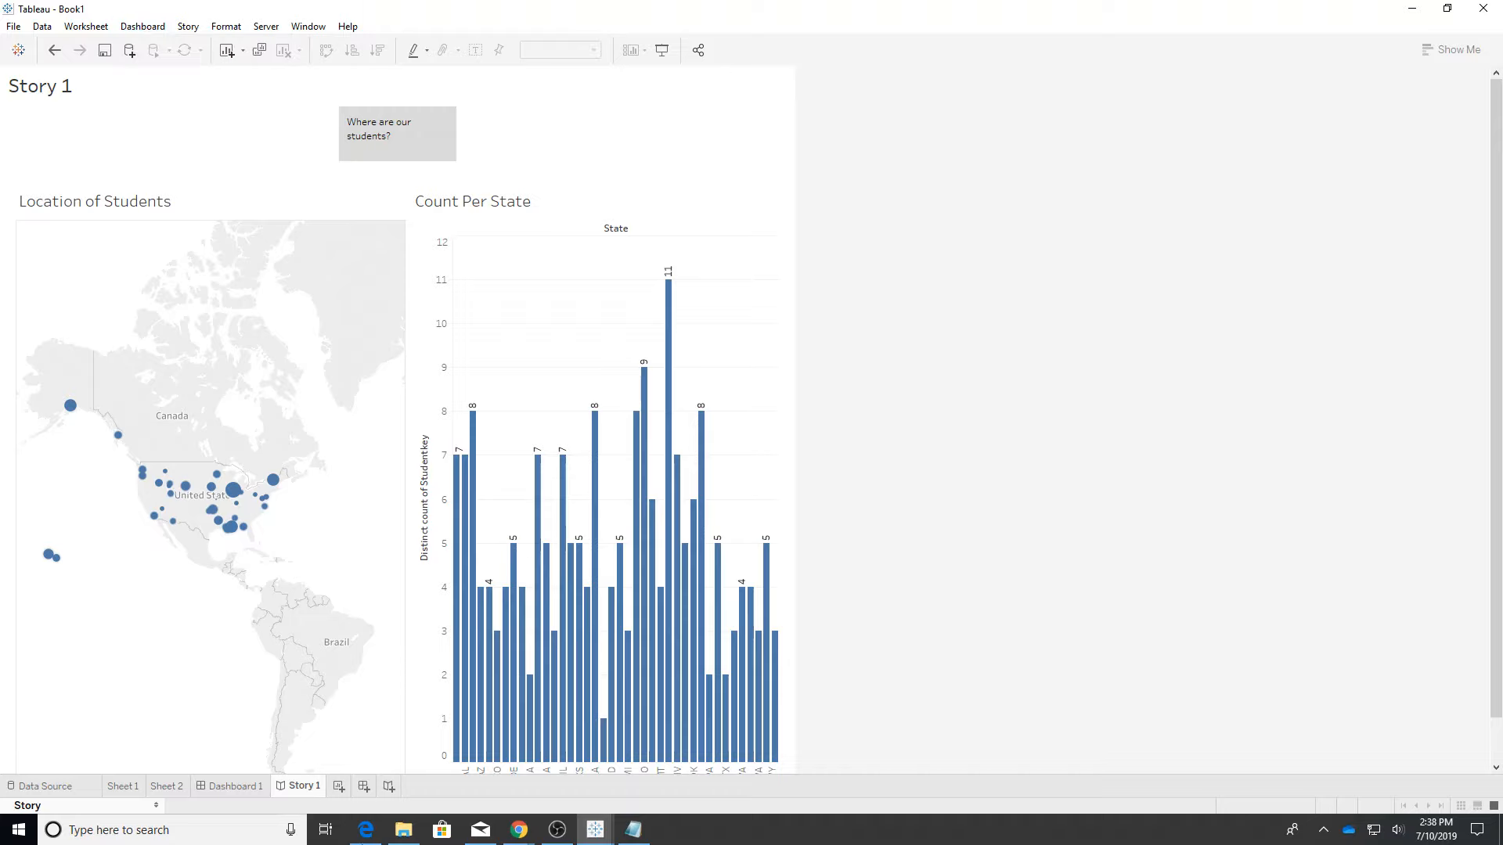
Step: Open Dashboard 1 and set the workbook theme to Modern
left_click(205, 786)
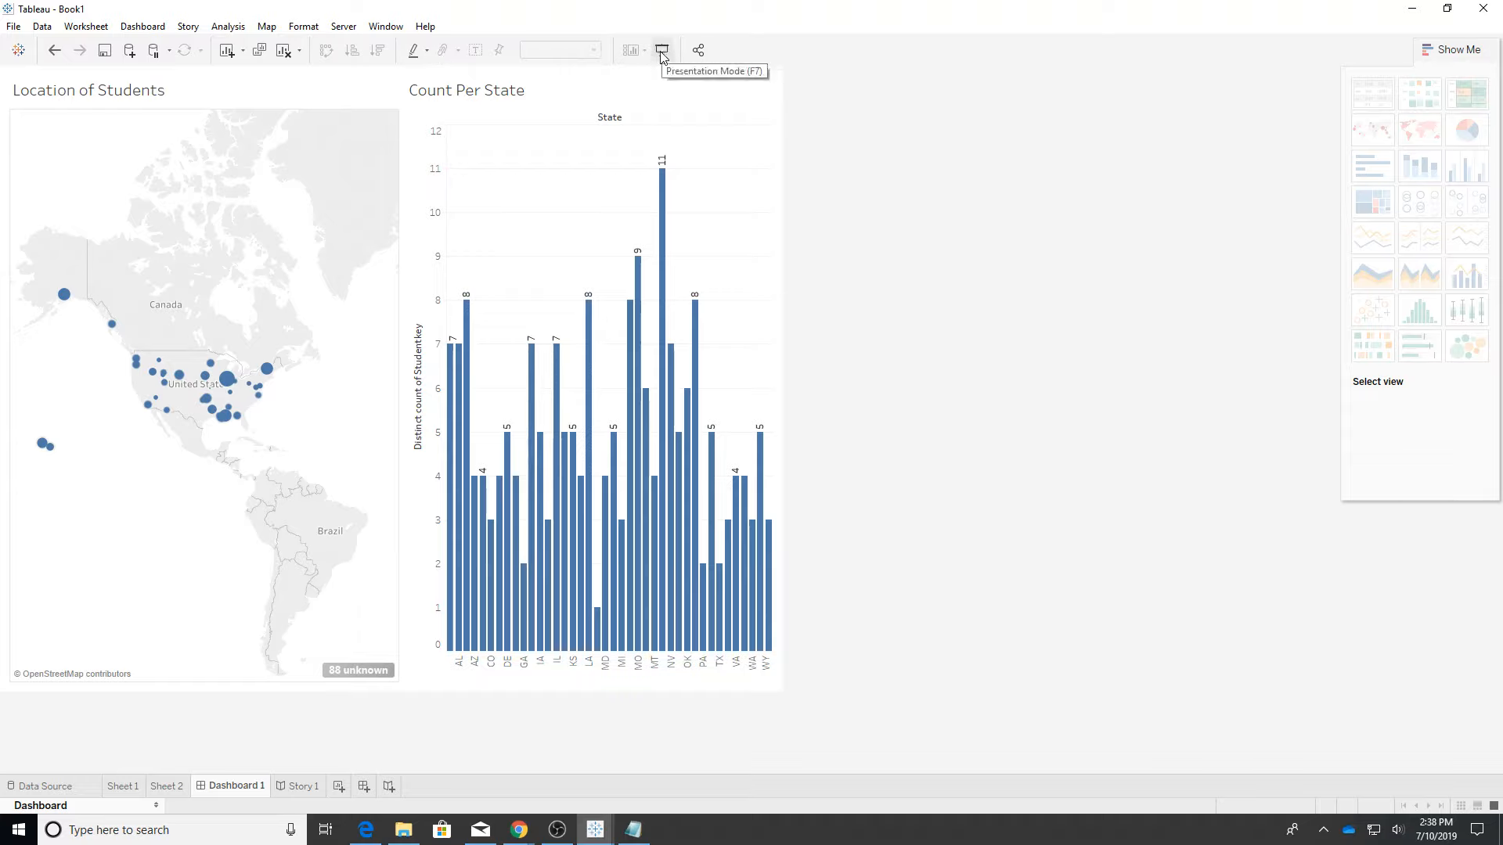
left_click(422, 29)
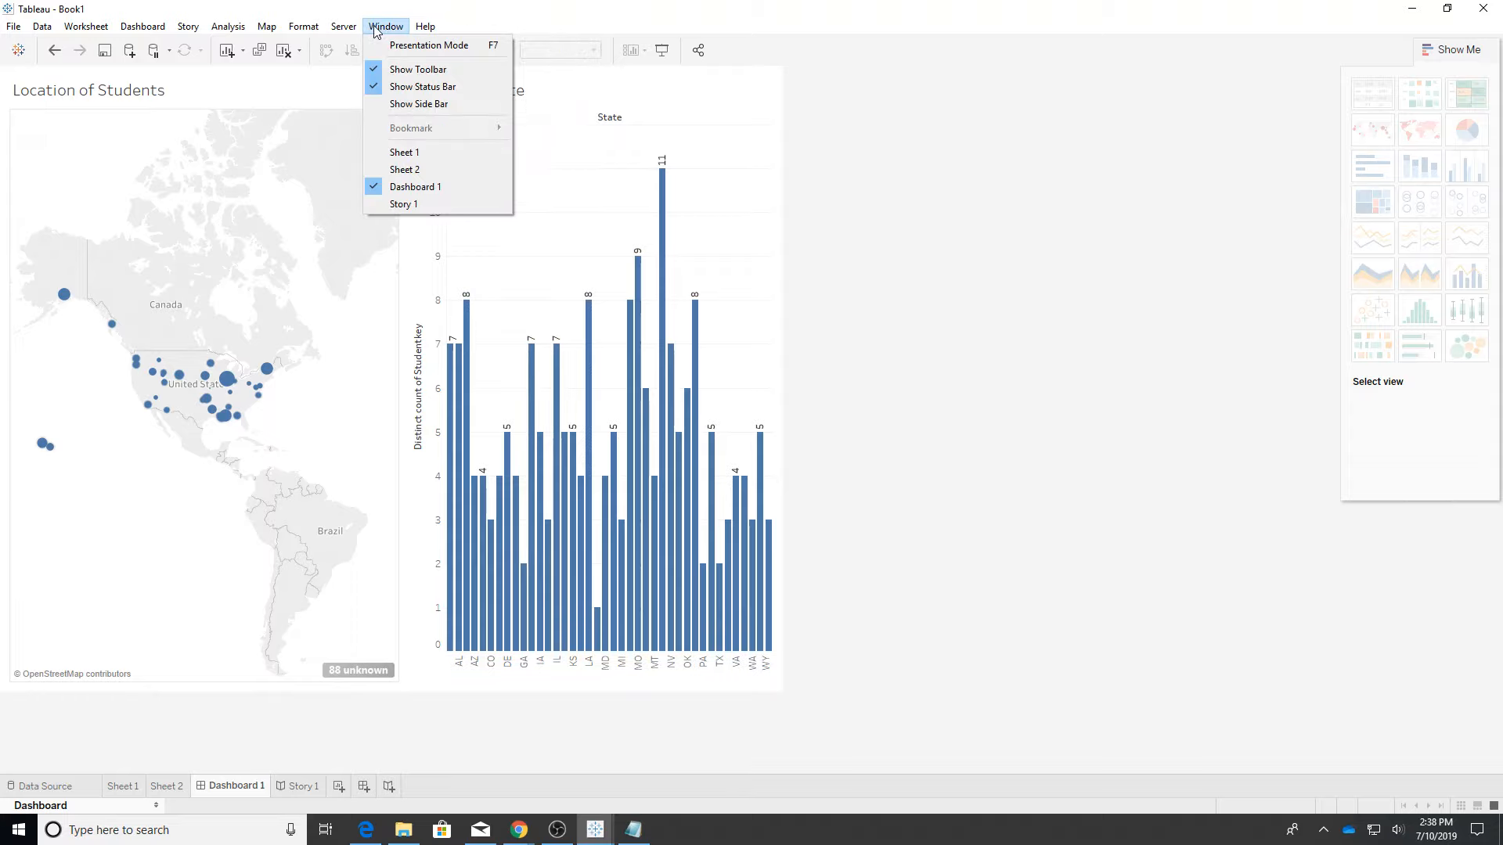
mouse_move(298, 35)
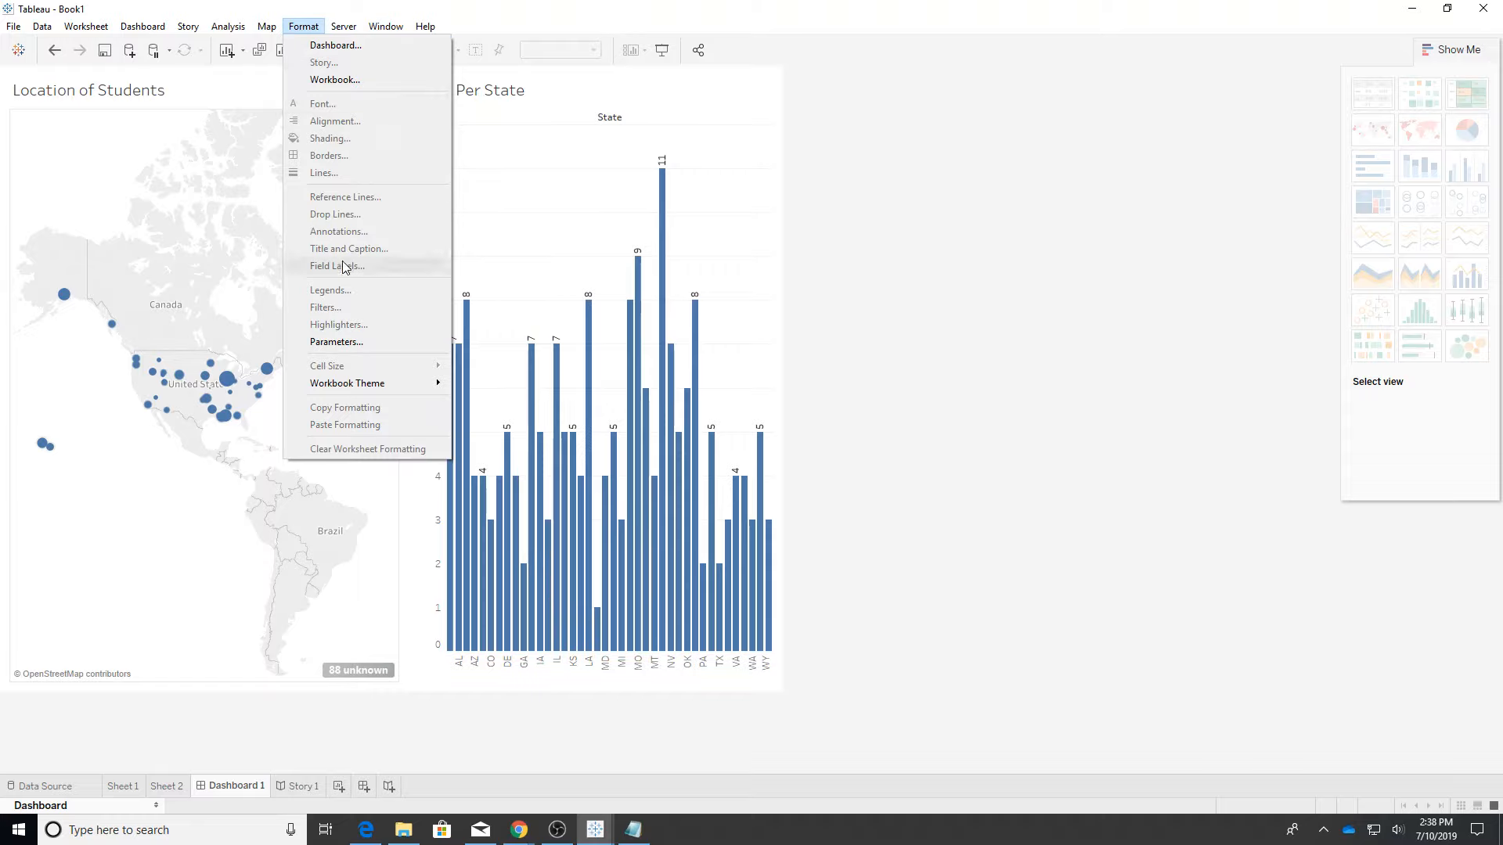
mouse_move(356, 386)
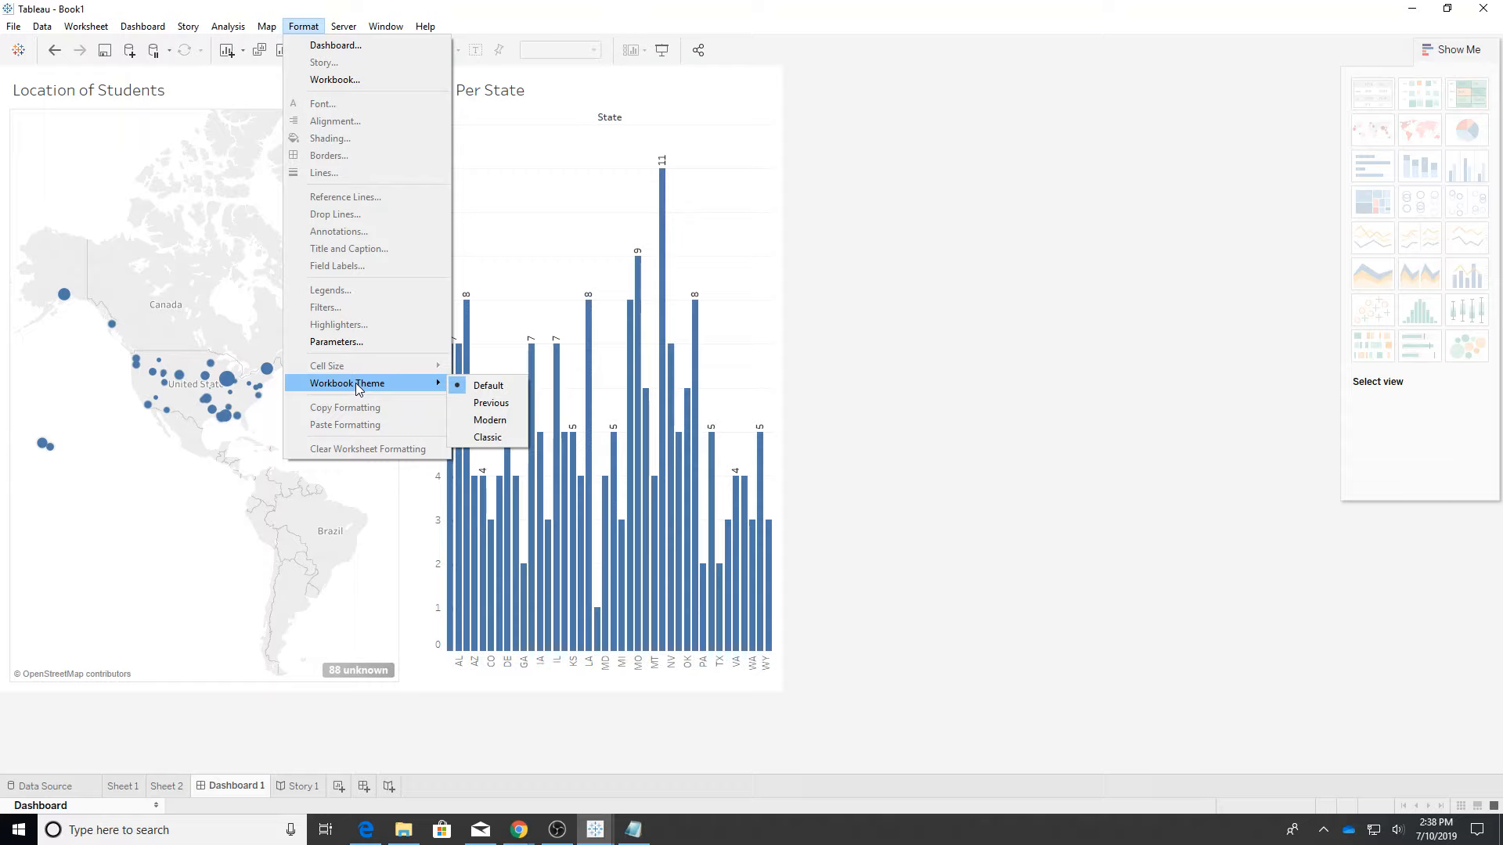
left_click(503, 421)
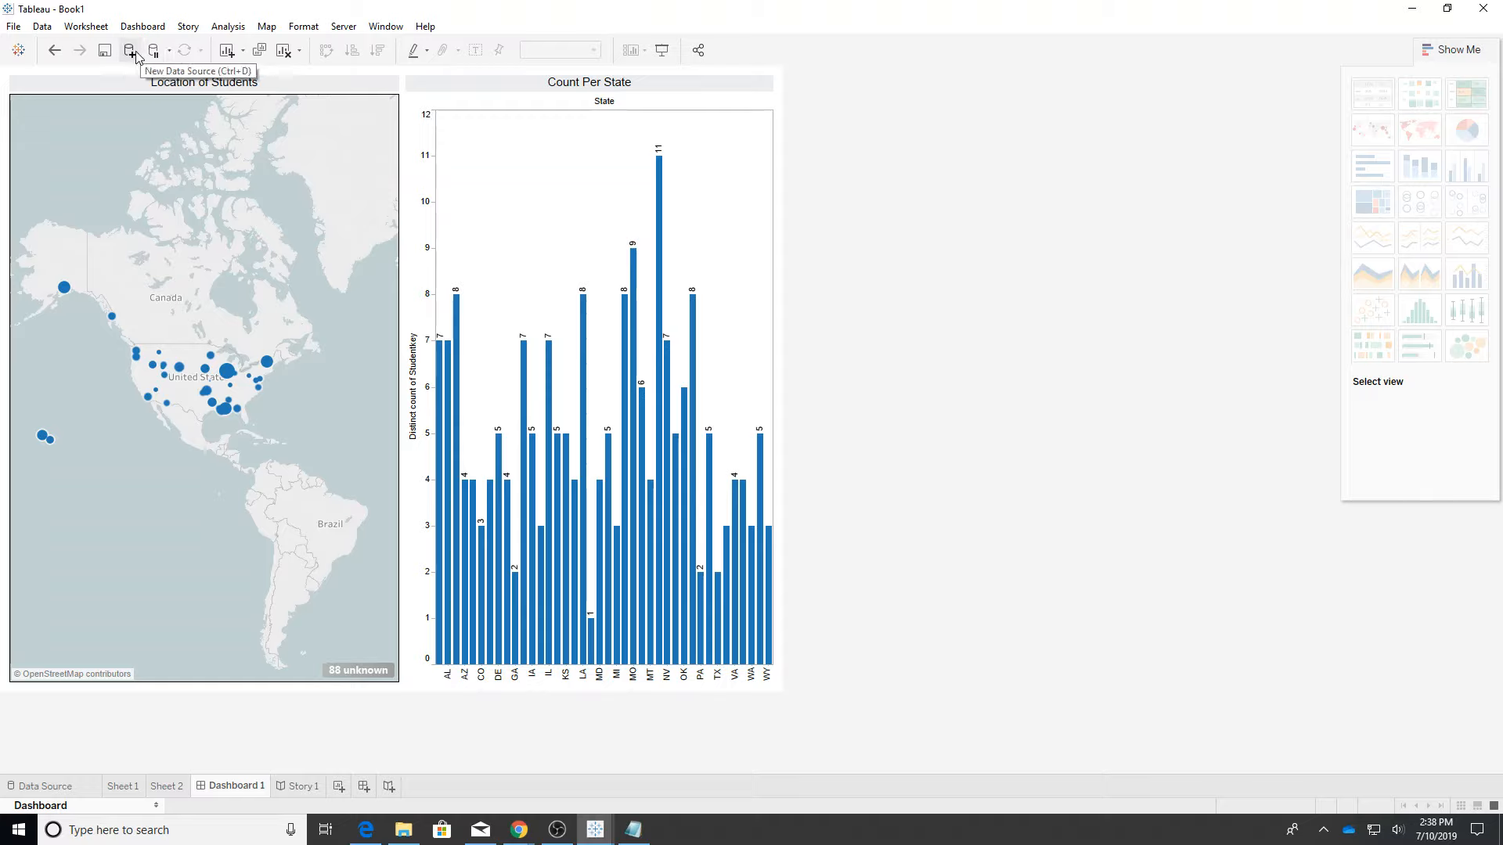
Step: Review the data, worksheet and dashboard commands, and add a tablet device layout to Dashboard 1
left_click(41, 28)
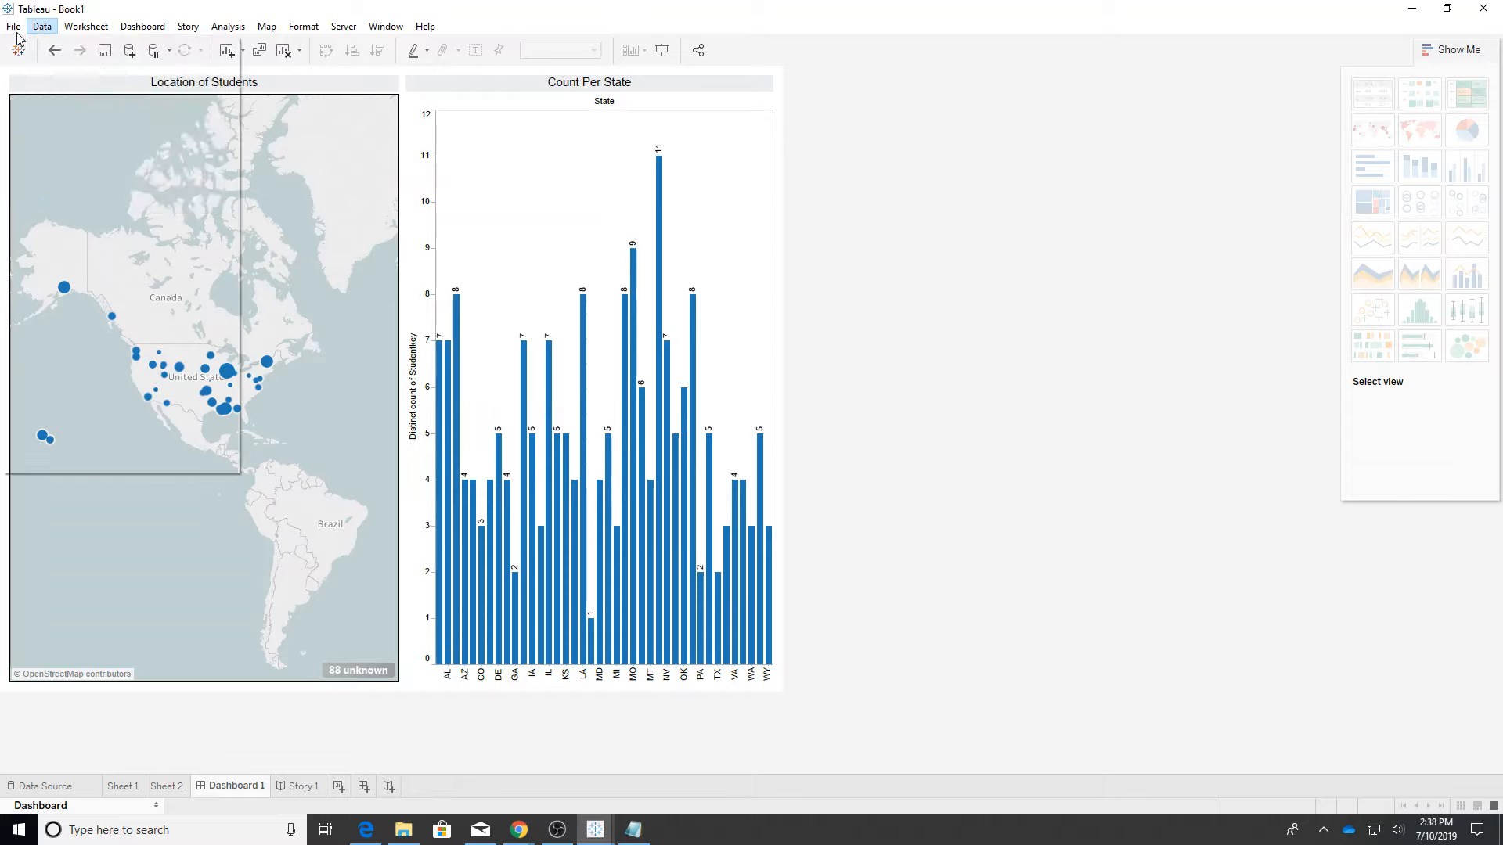
left_click(14, 28)
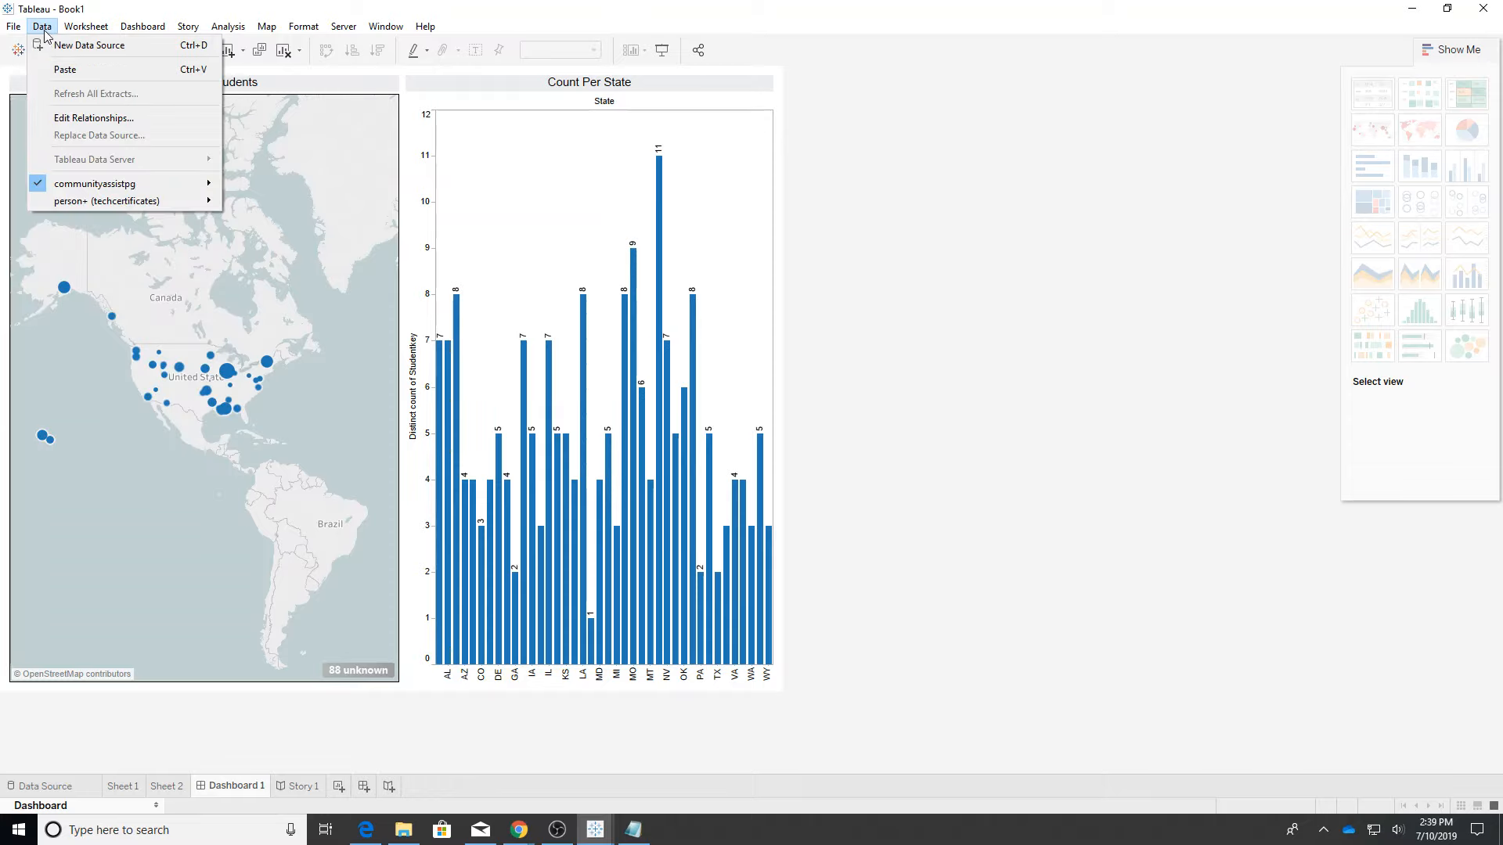
mouse_move(81, 30)
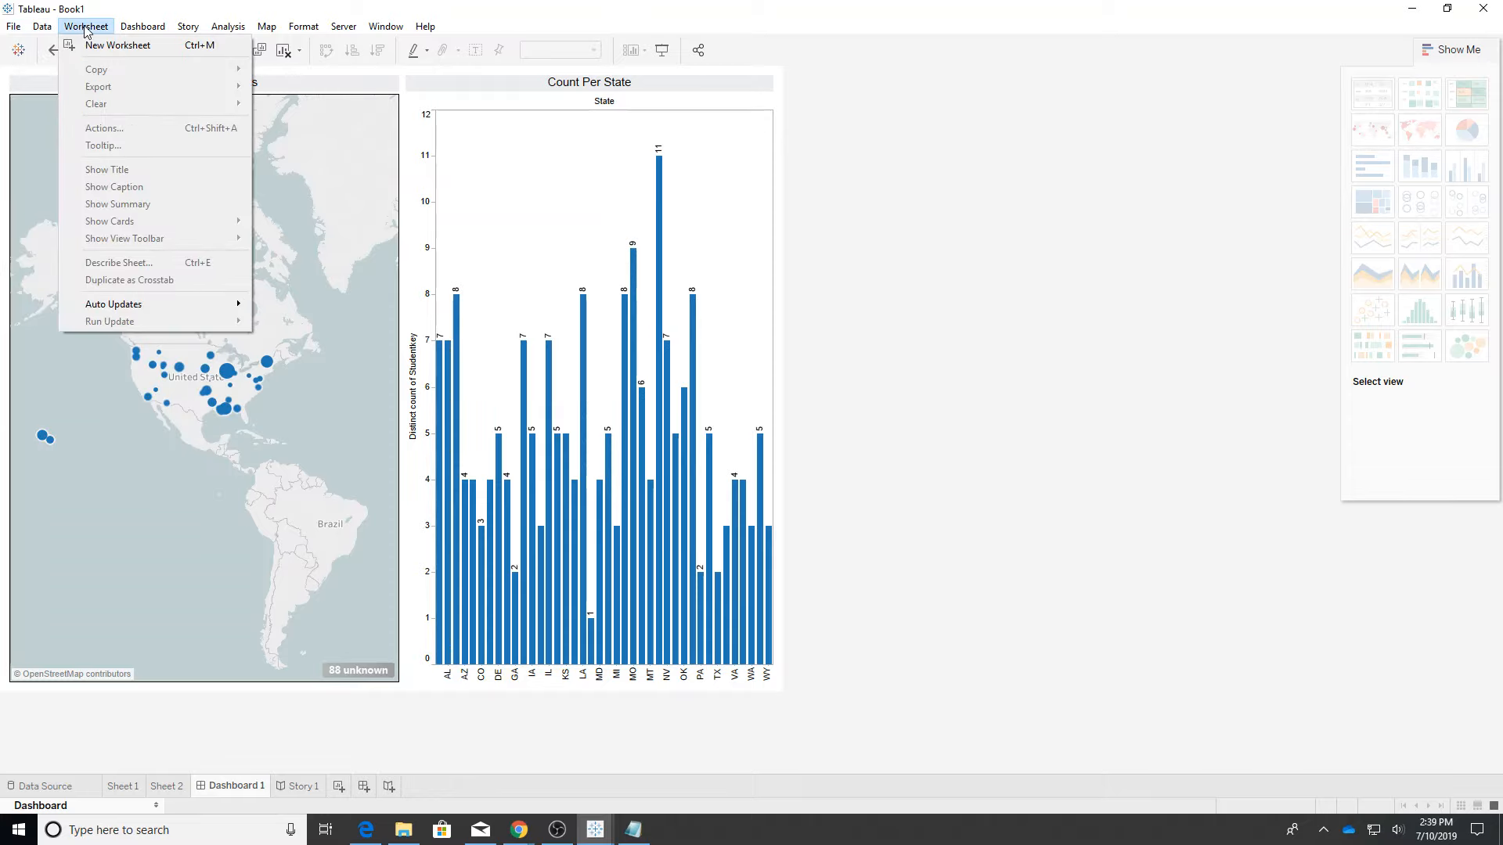
mouse_move(140, 30)
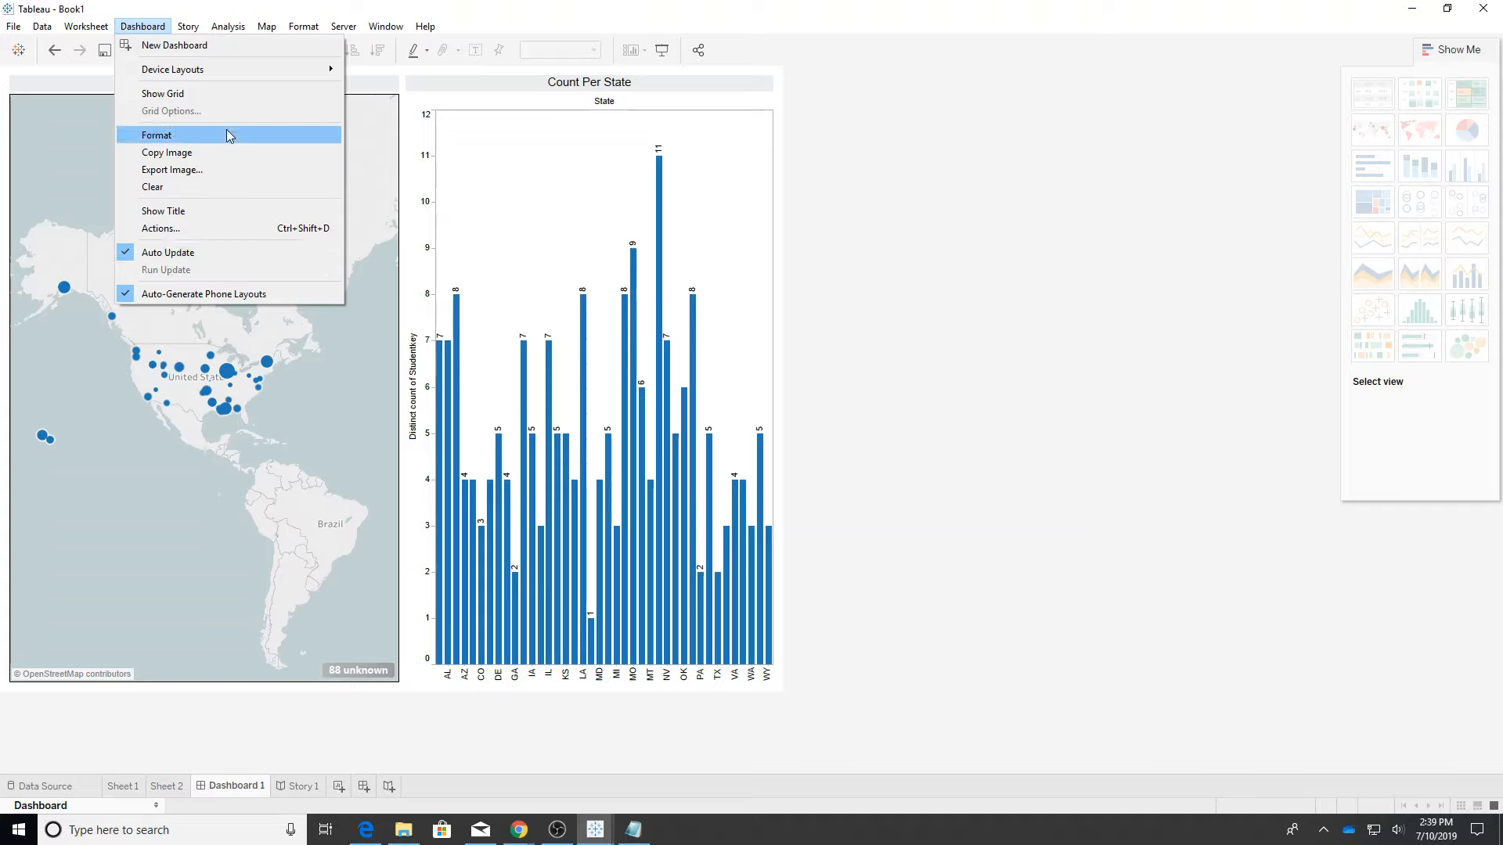
mouse_move(235, 71)
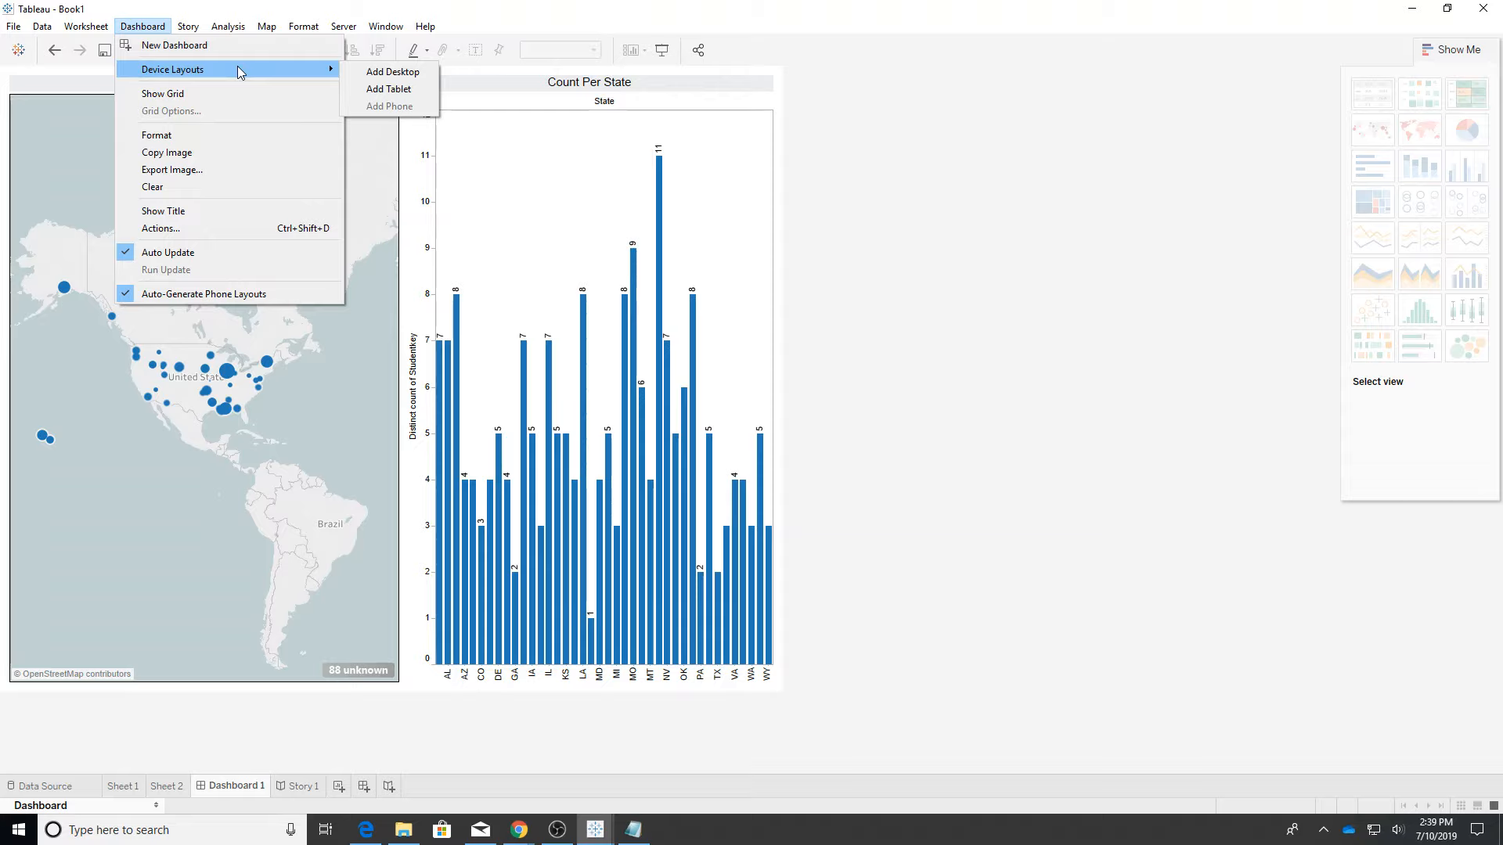
left_click(399, 90)
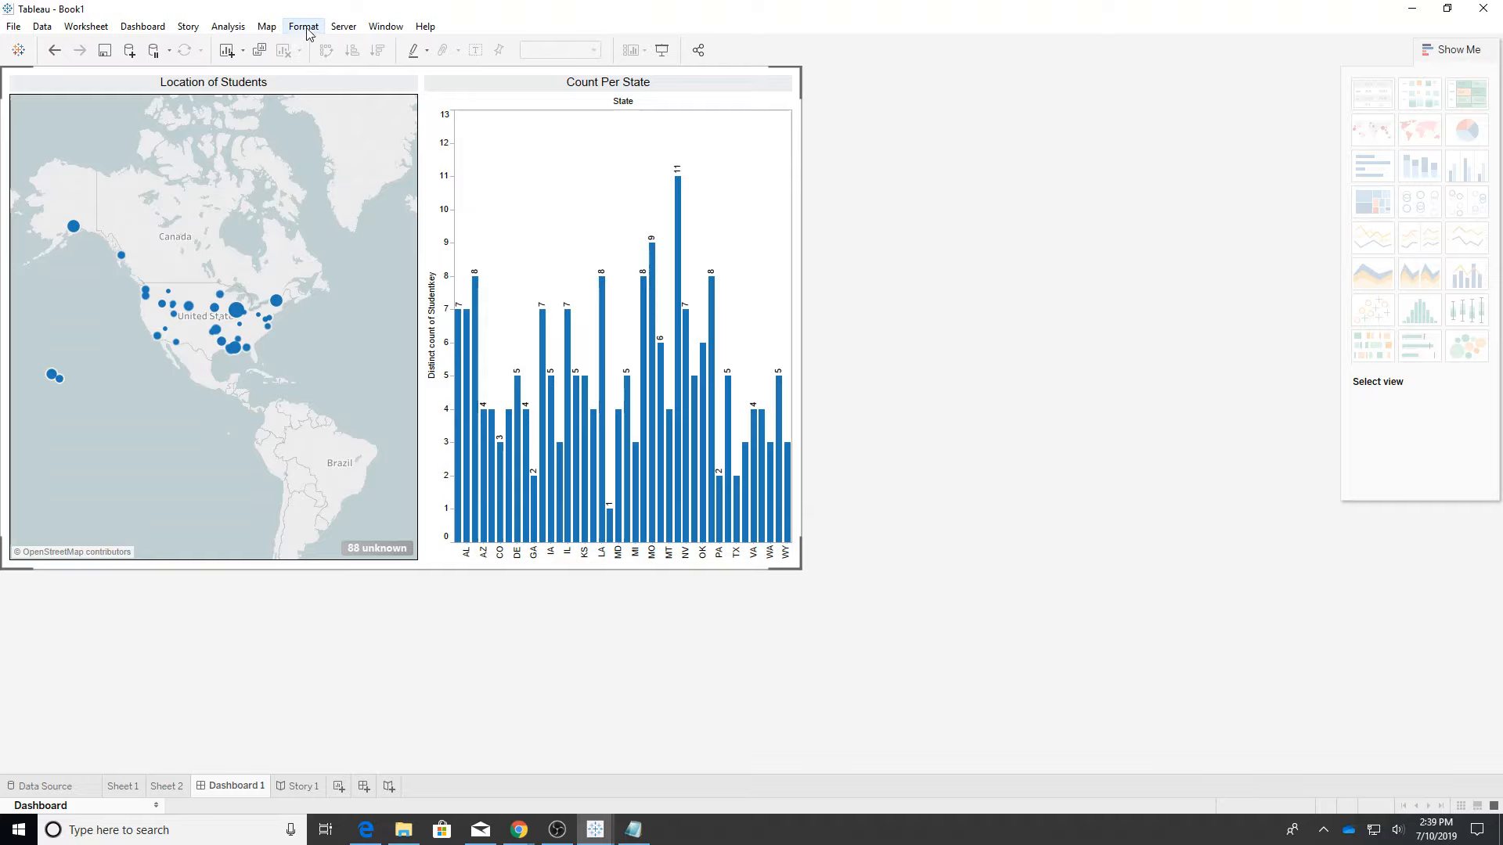
Step: Add a desktop device layout to Dashboard 1
left_click(134, 28)
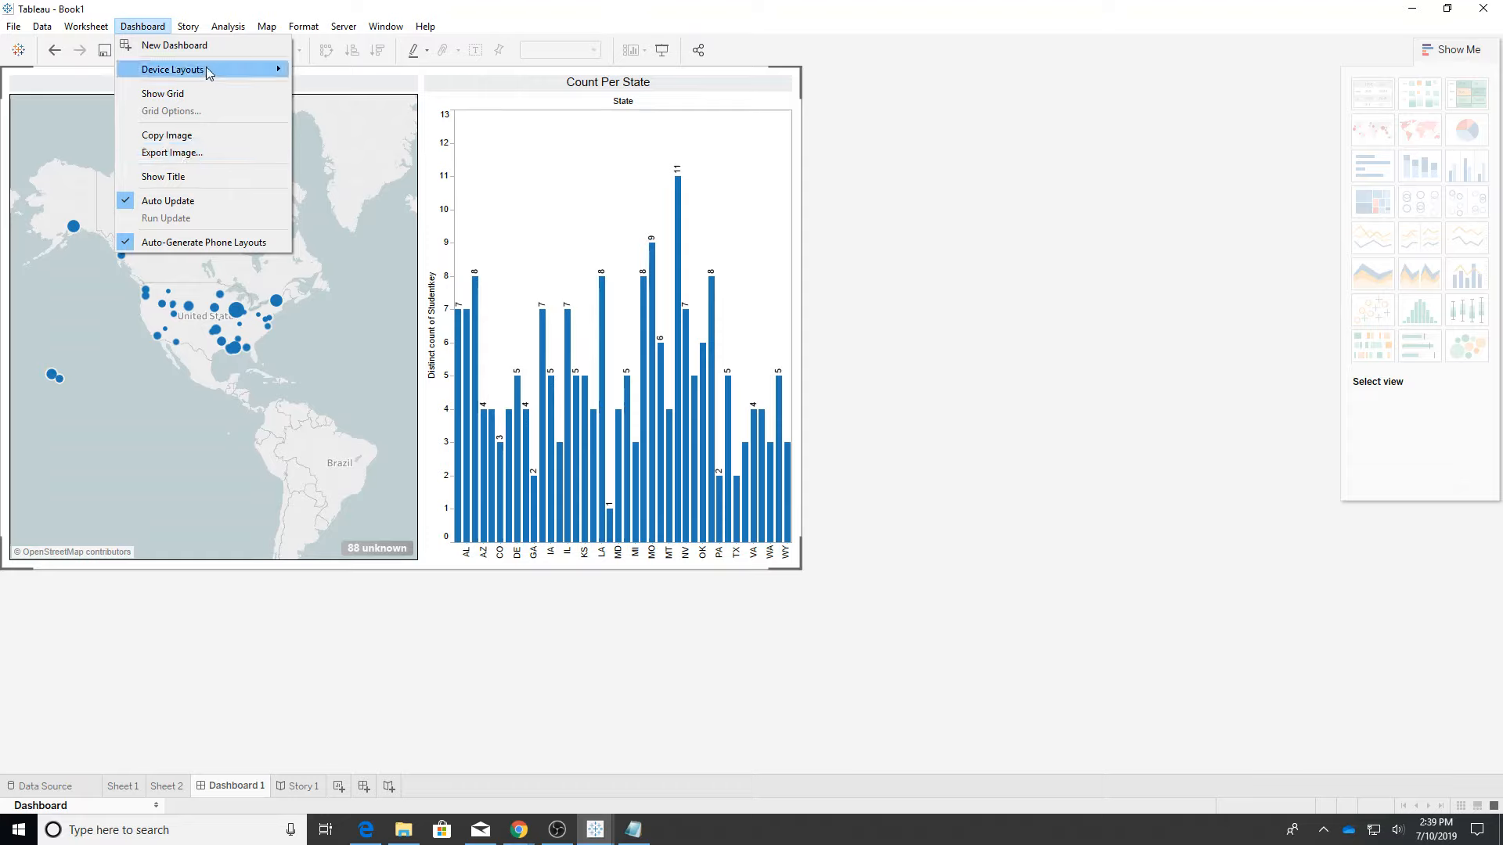
mouse_move(209, 70)
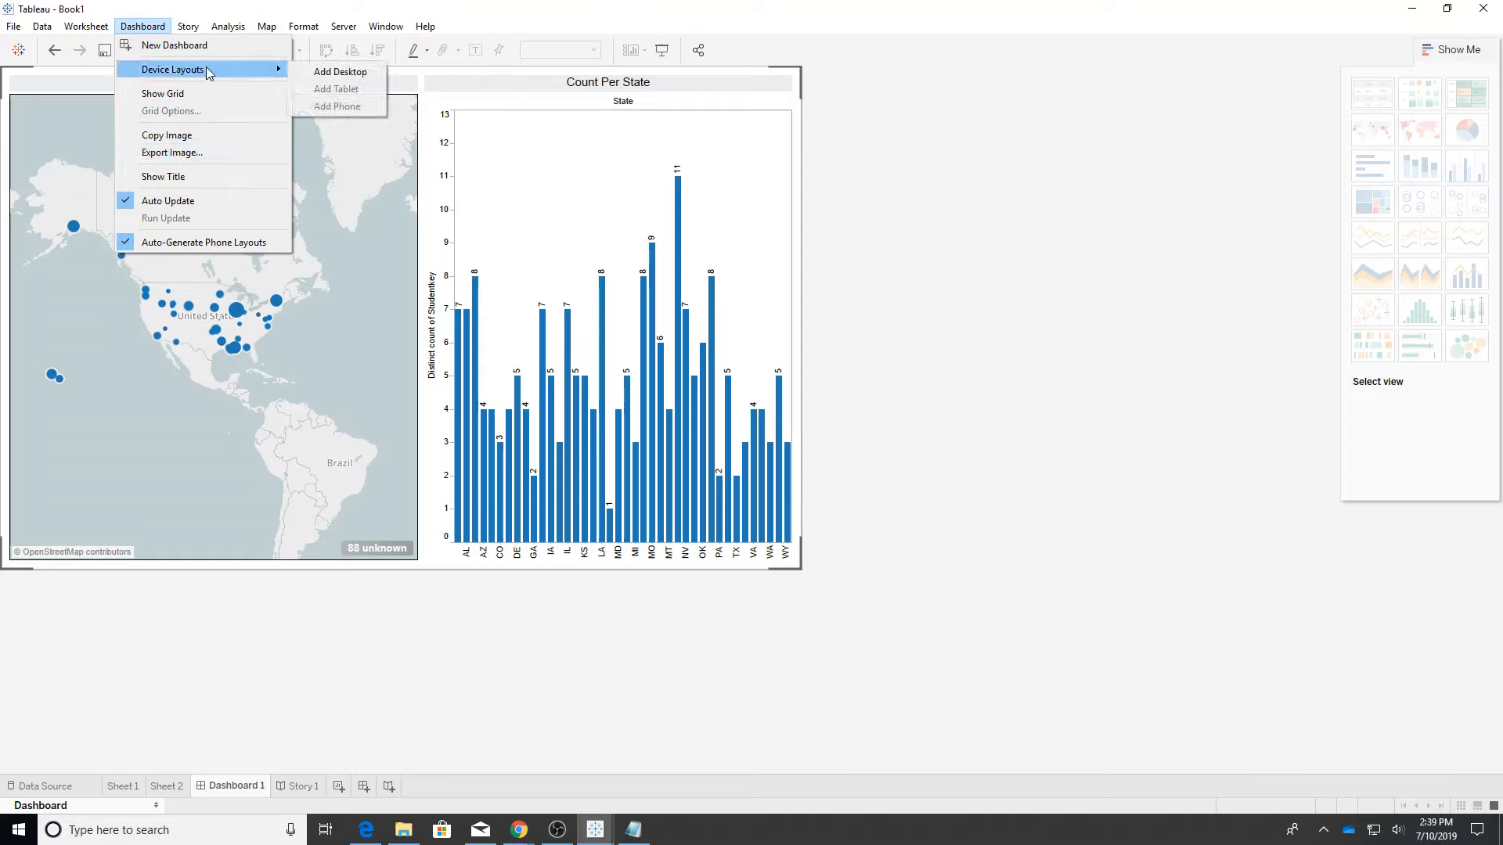
left_click(349, 72)
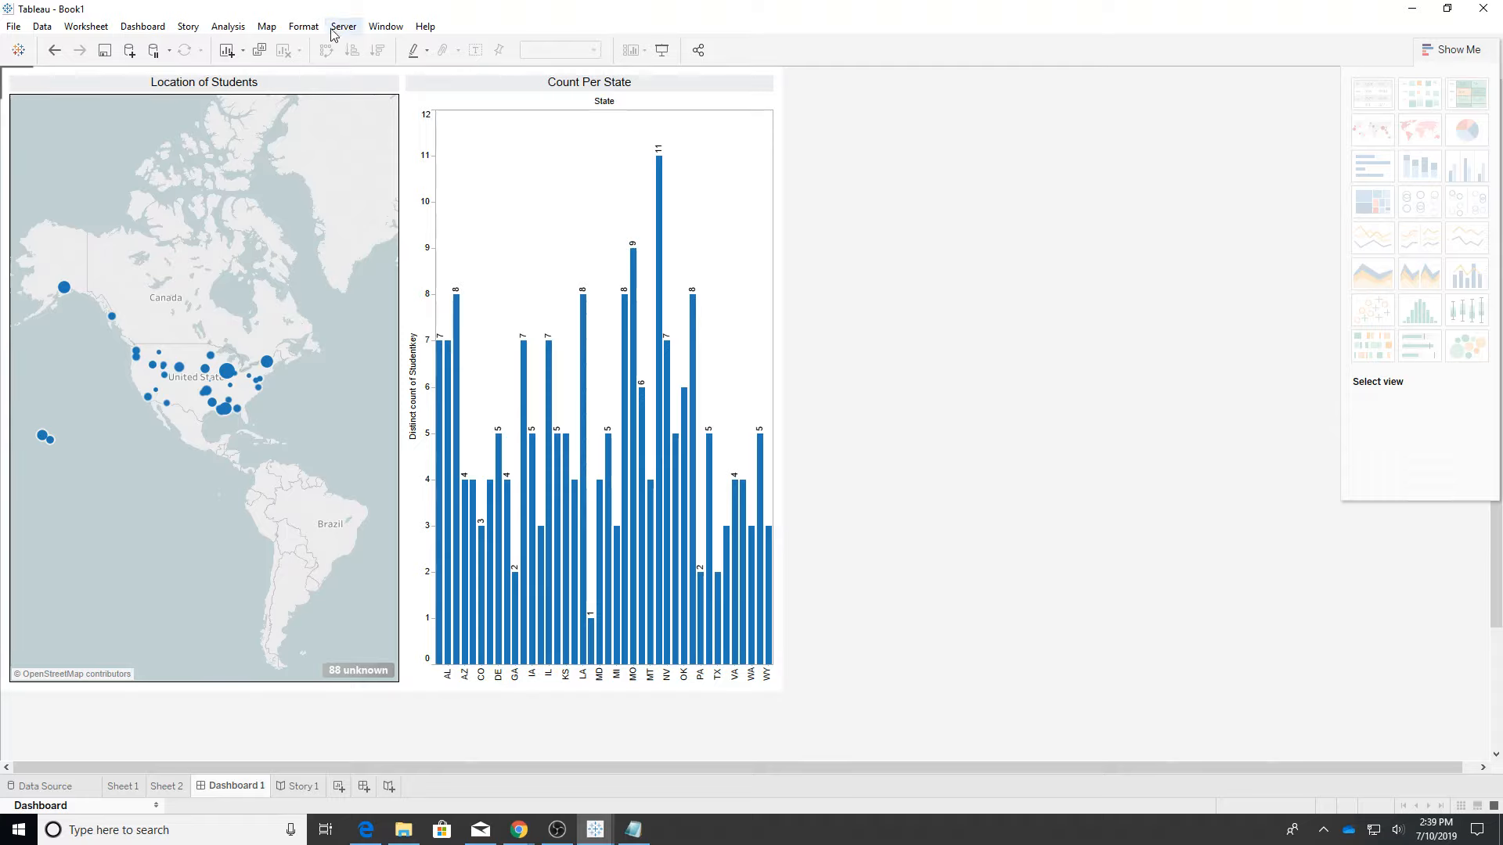
Step: Show the layout grid on Dashboard 1
left_click(301, 29)
mouse_move(348, 28)
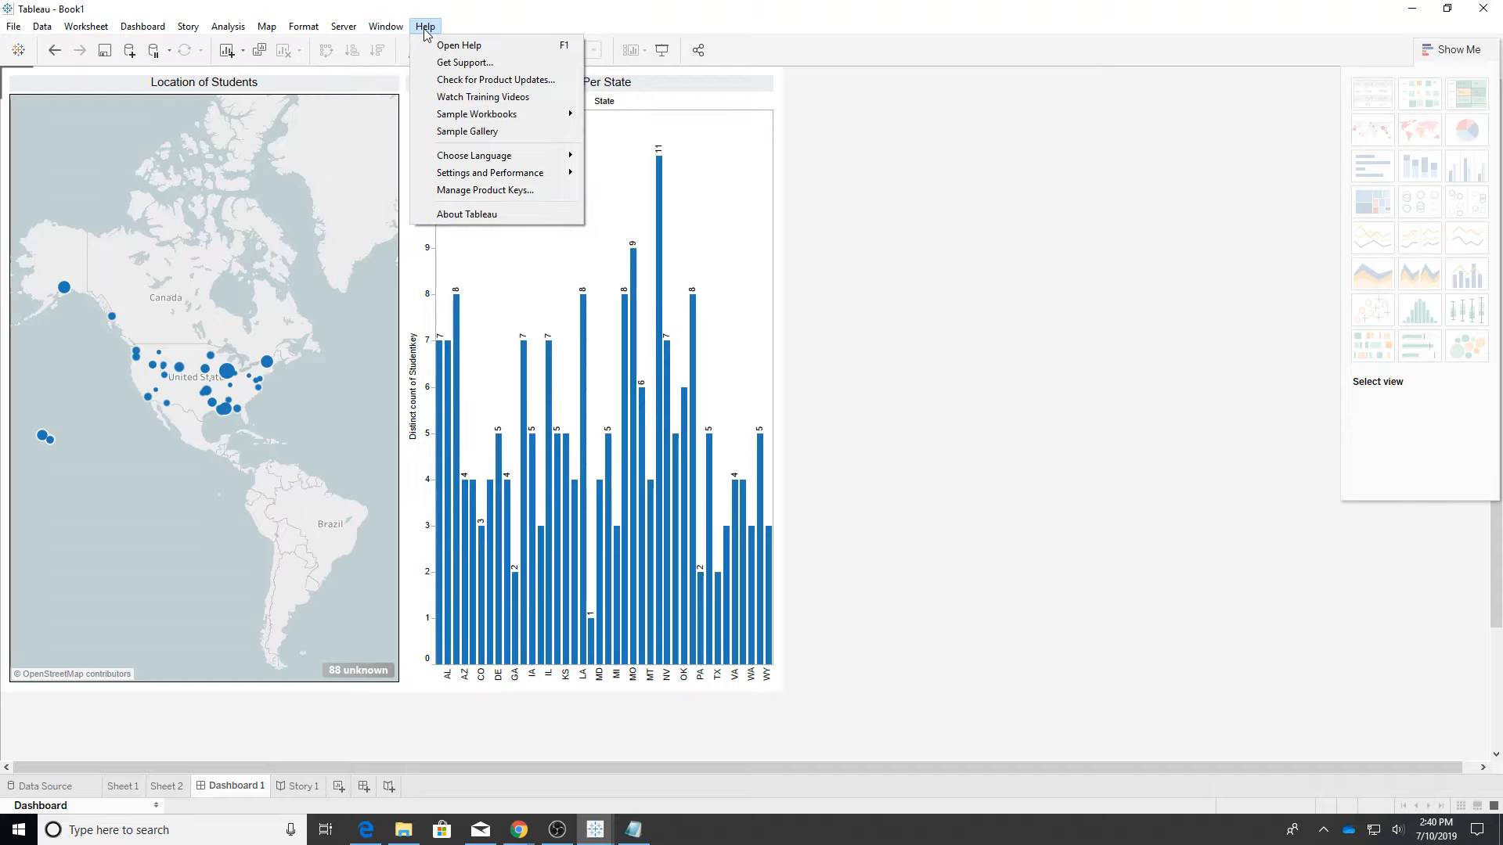
mouse_move(47, 31)
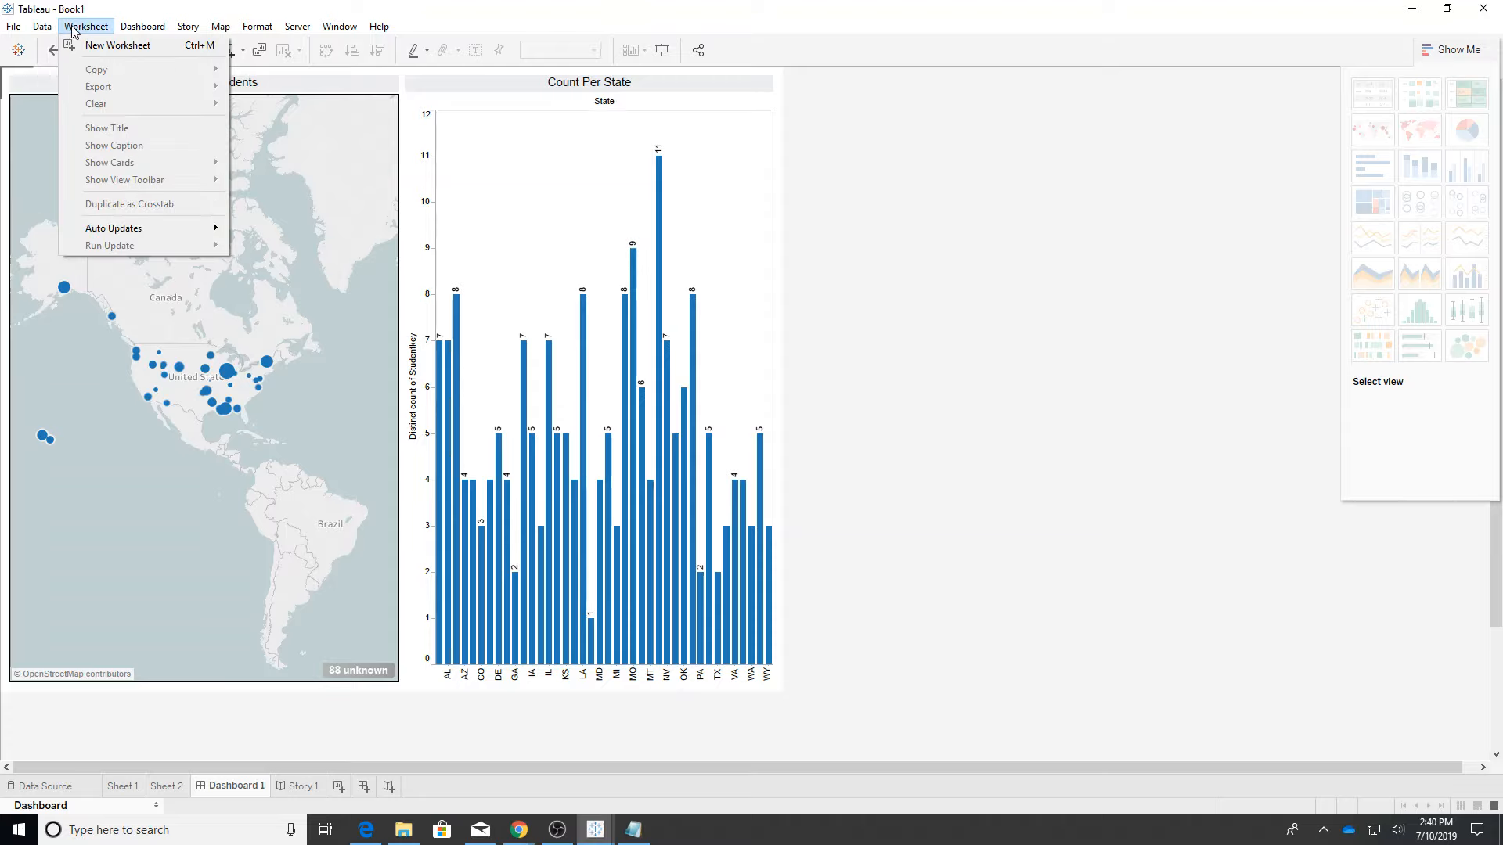
mouse_move(135, 26)
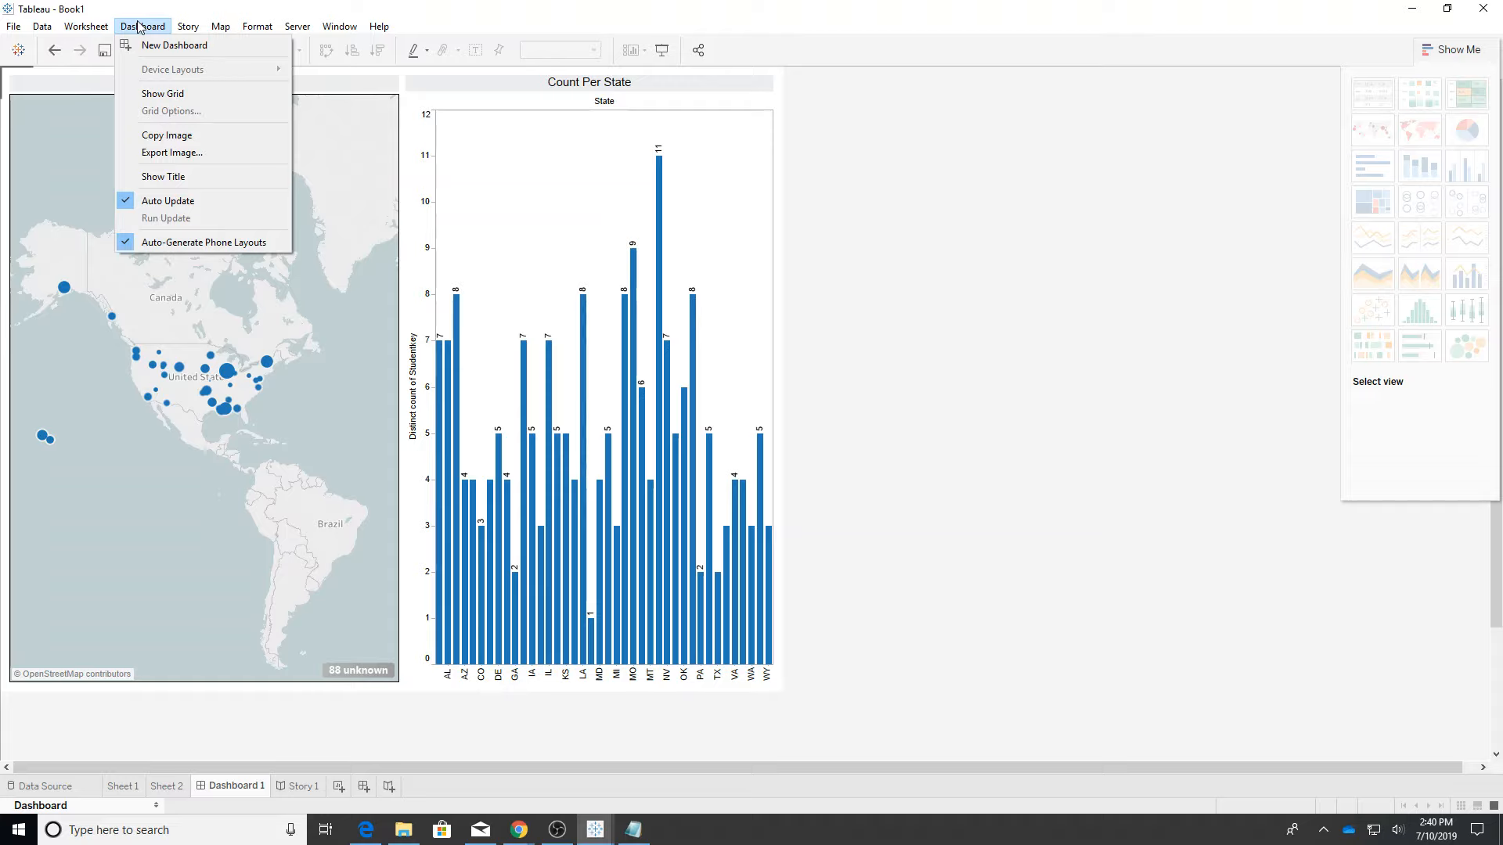
left_click(160, 96)
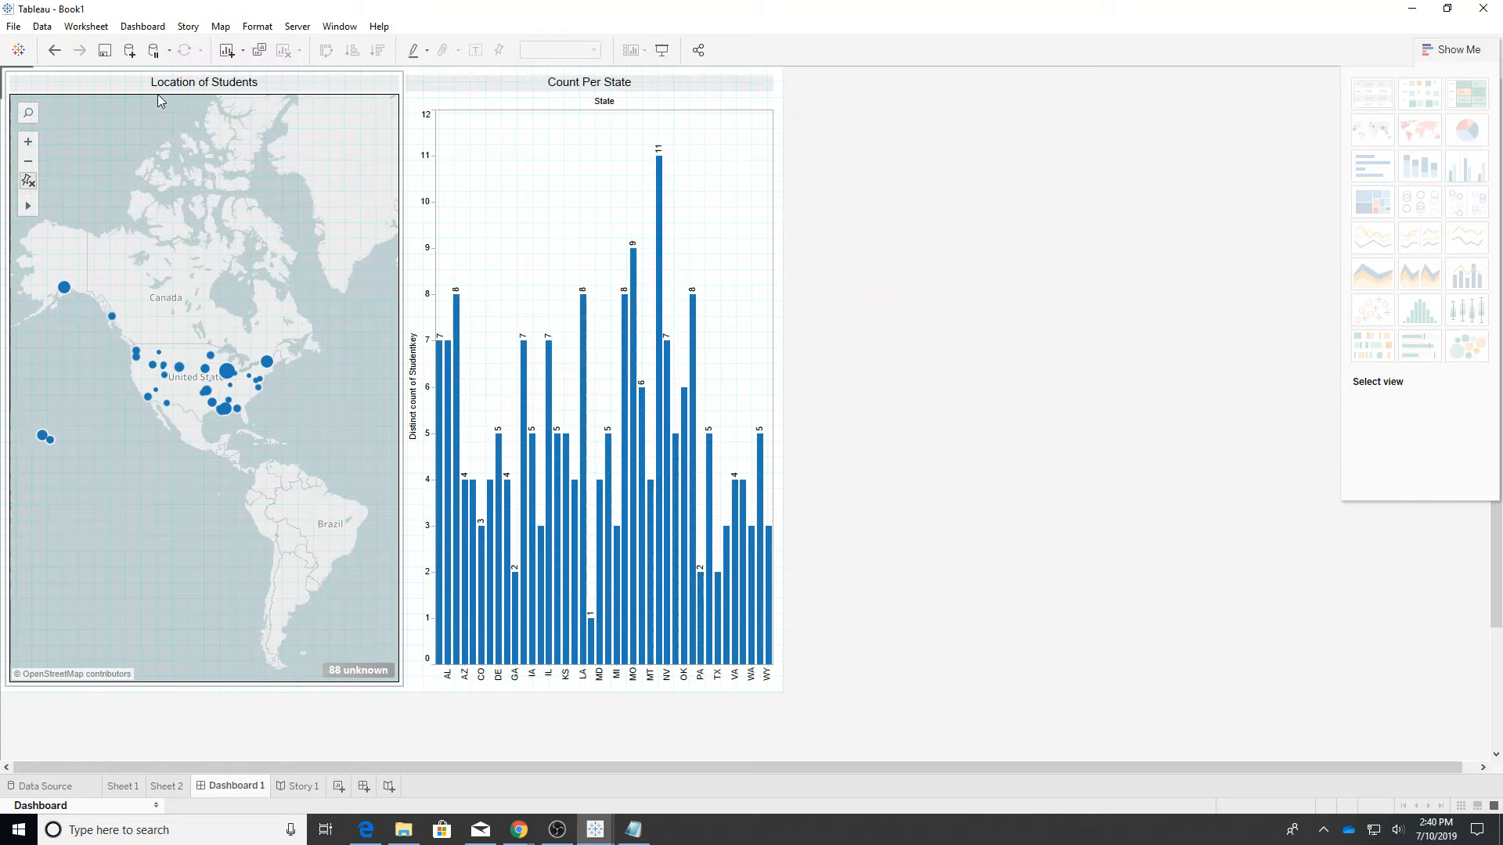
Step: Turn off the automatic generation of phone layouts for dashboards
left_click(151, 32)
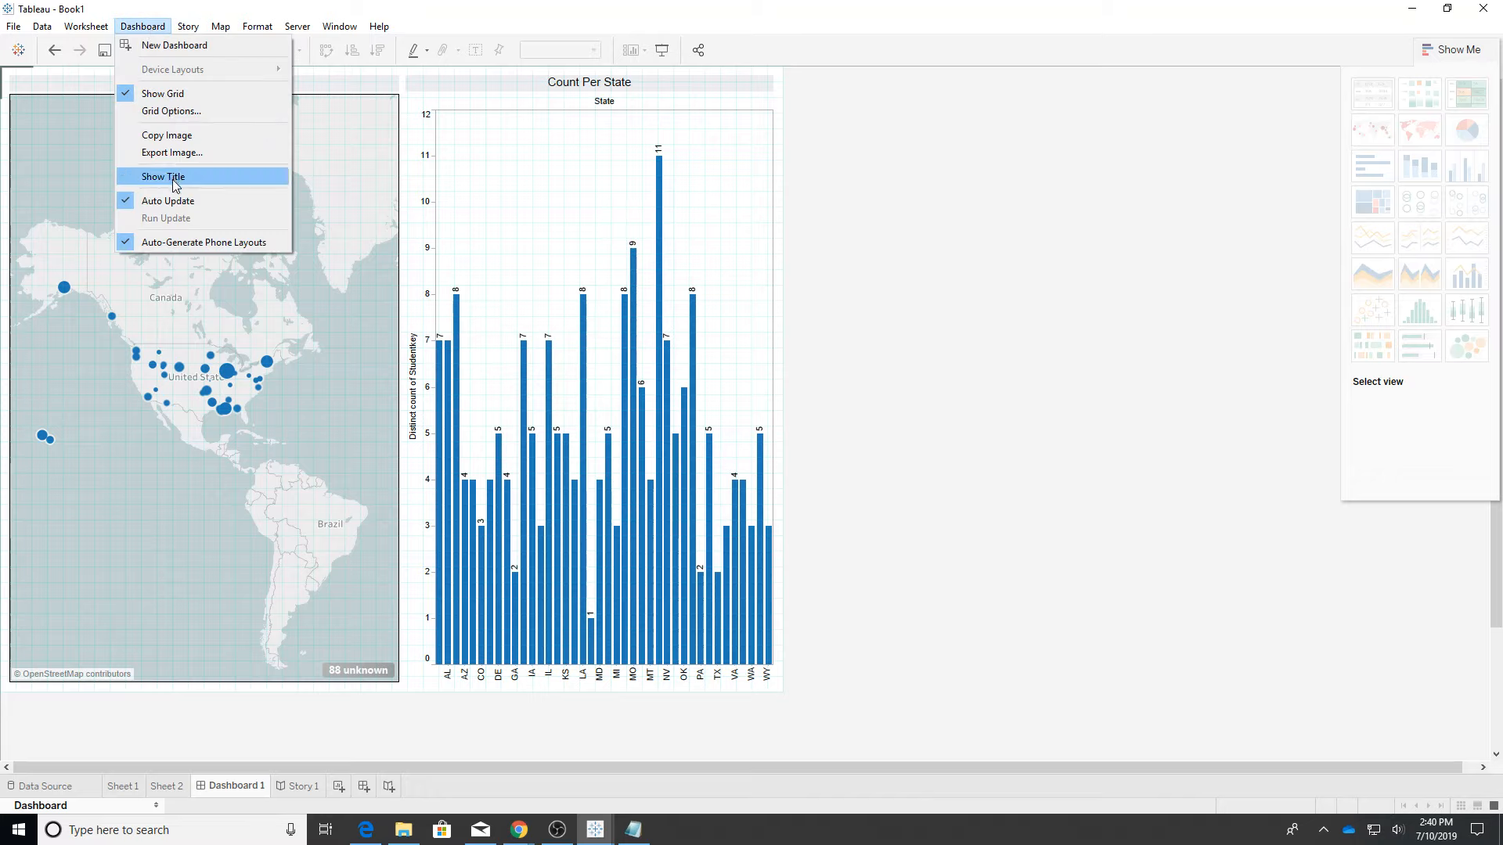
mouse_move(201, 34)
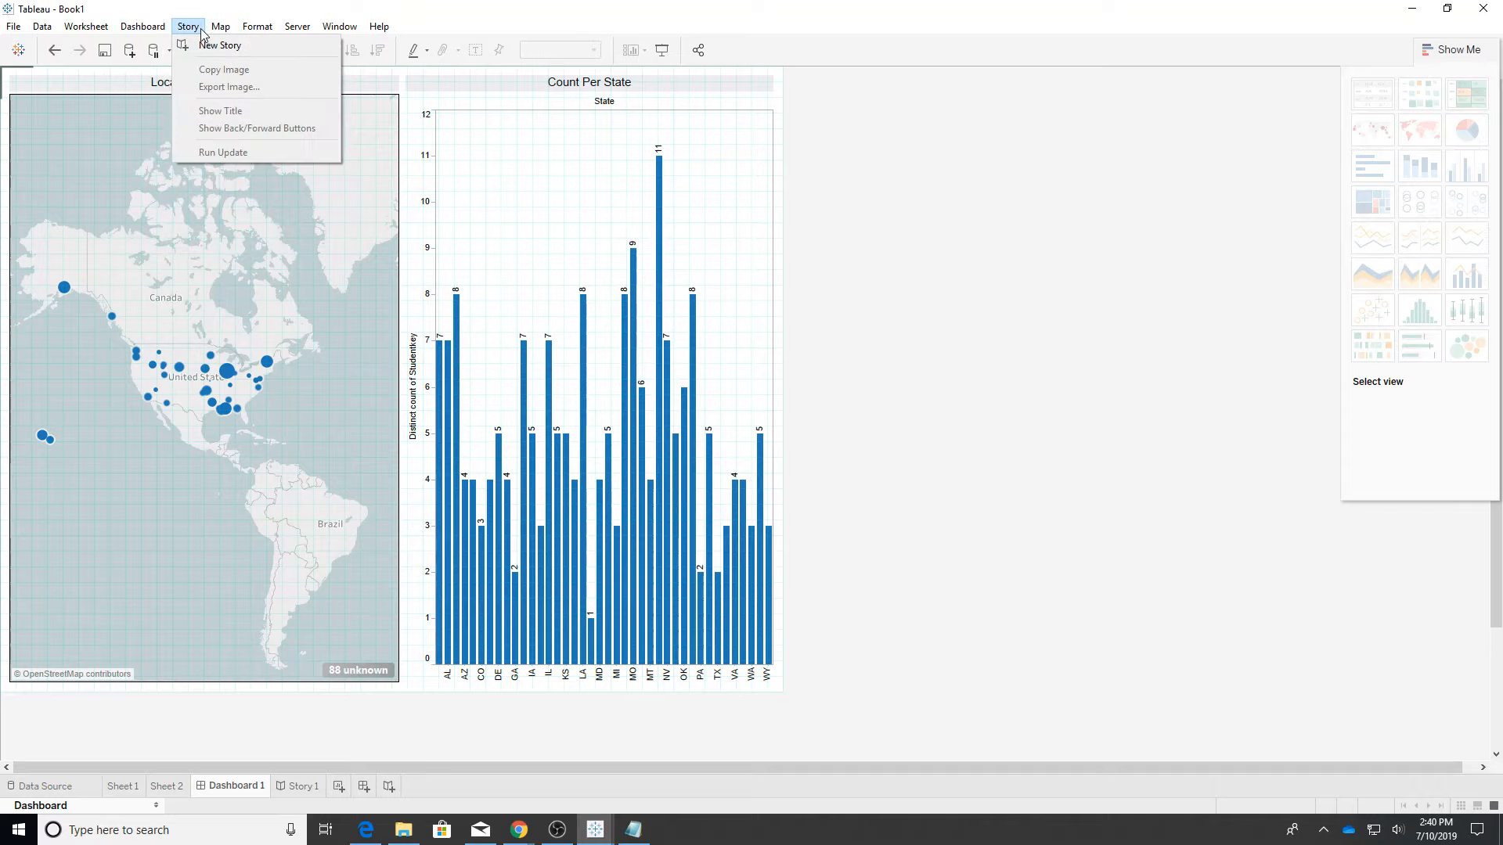
mouse_move(153, 35)
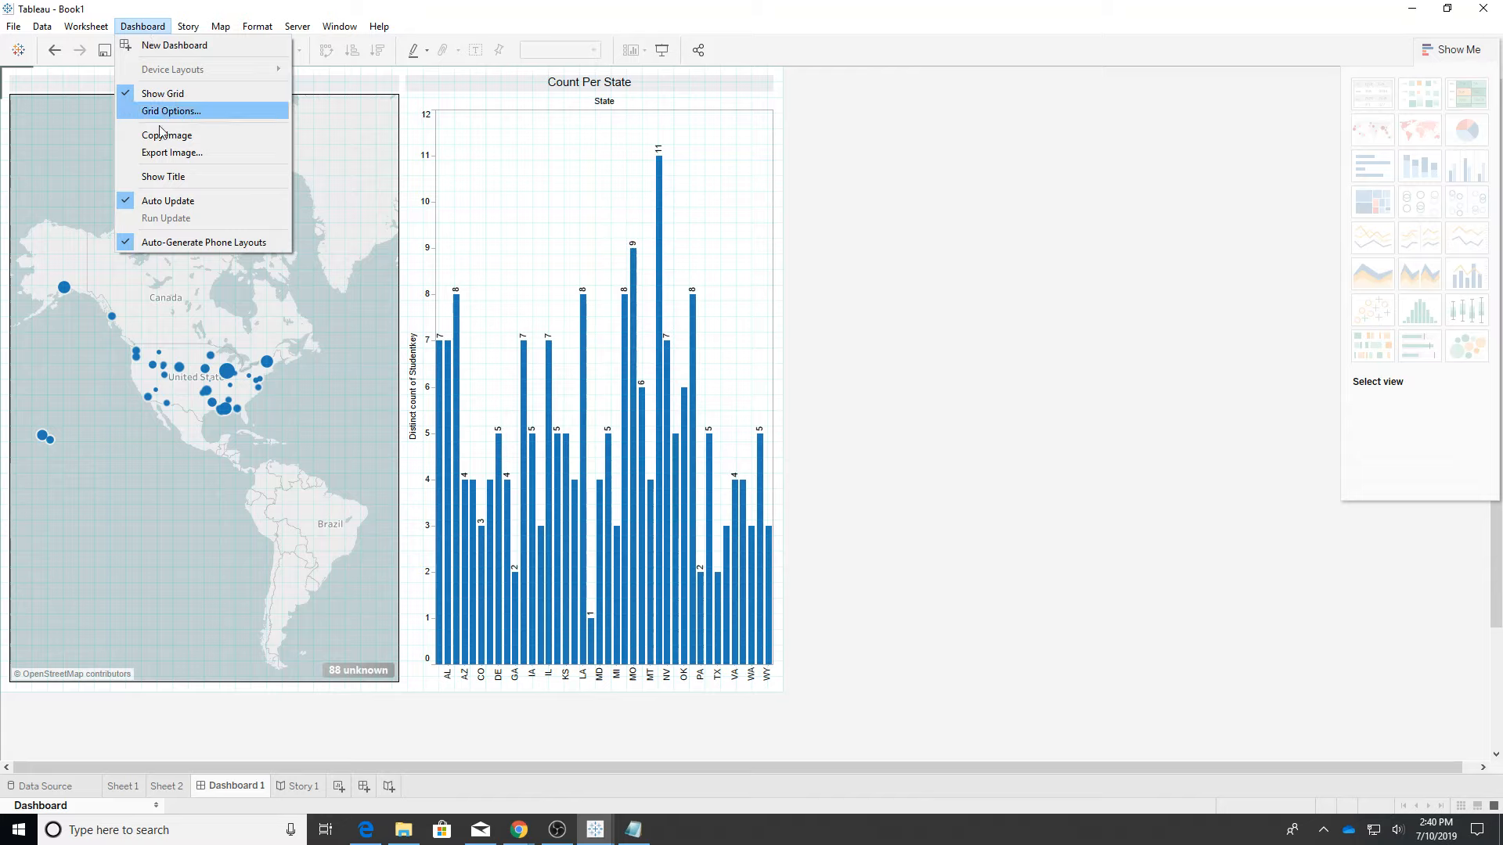
left_click(187, 243)
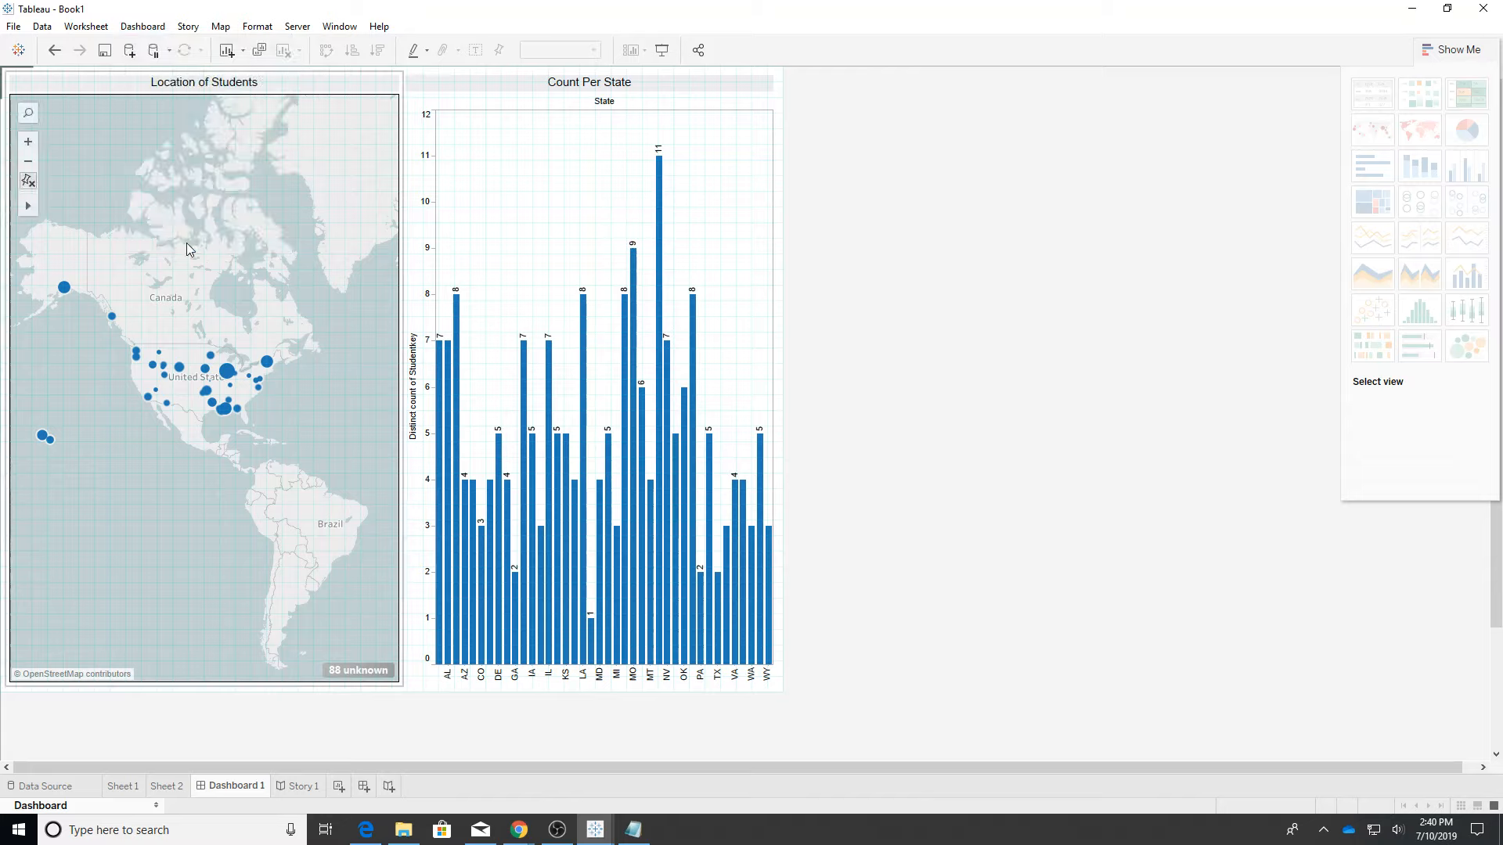
left_click(192, 27)
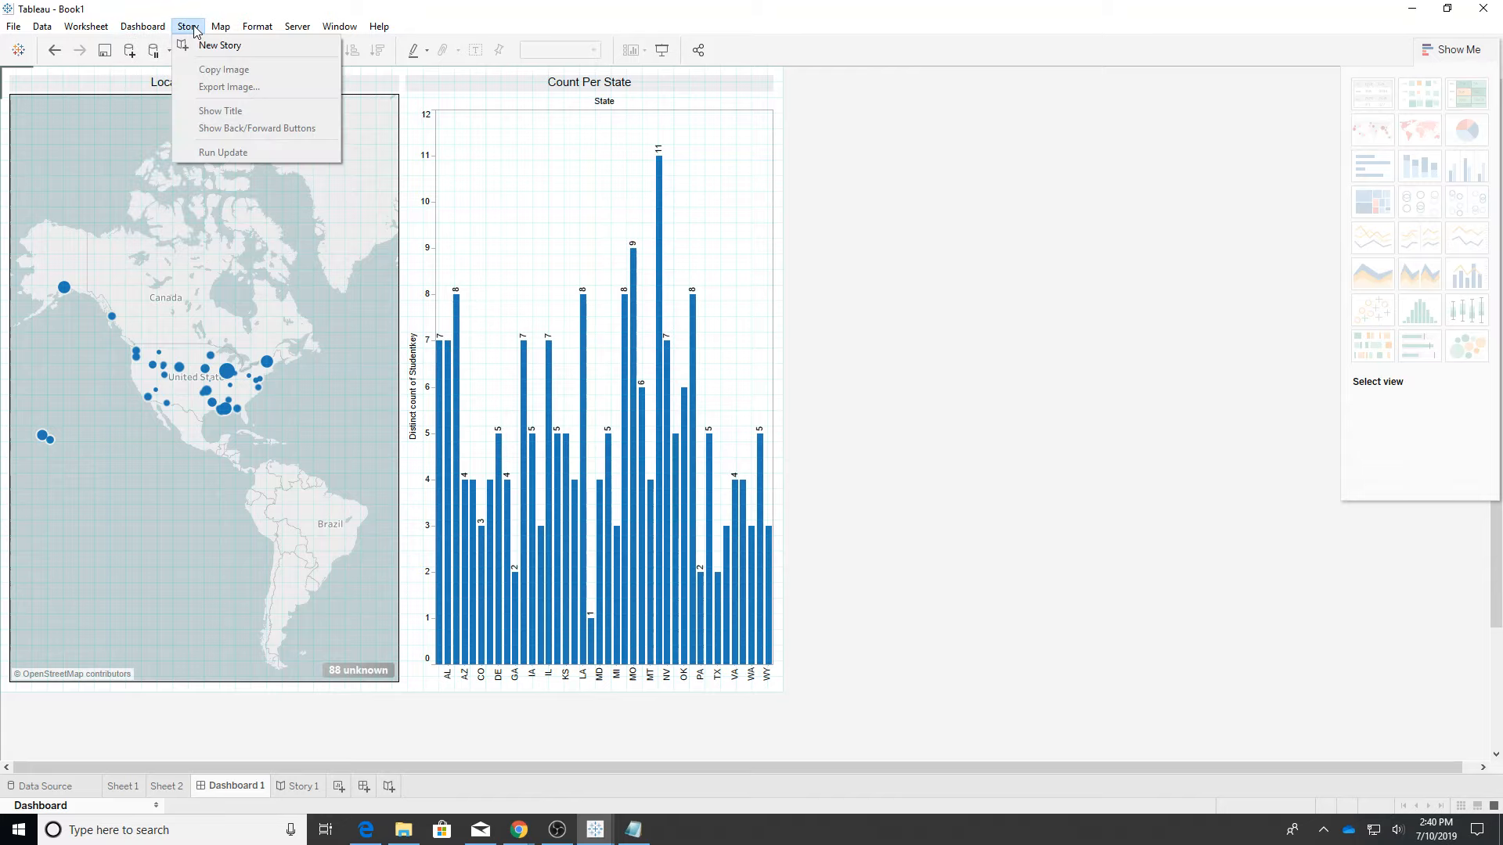
mouse_move(256, 33)
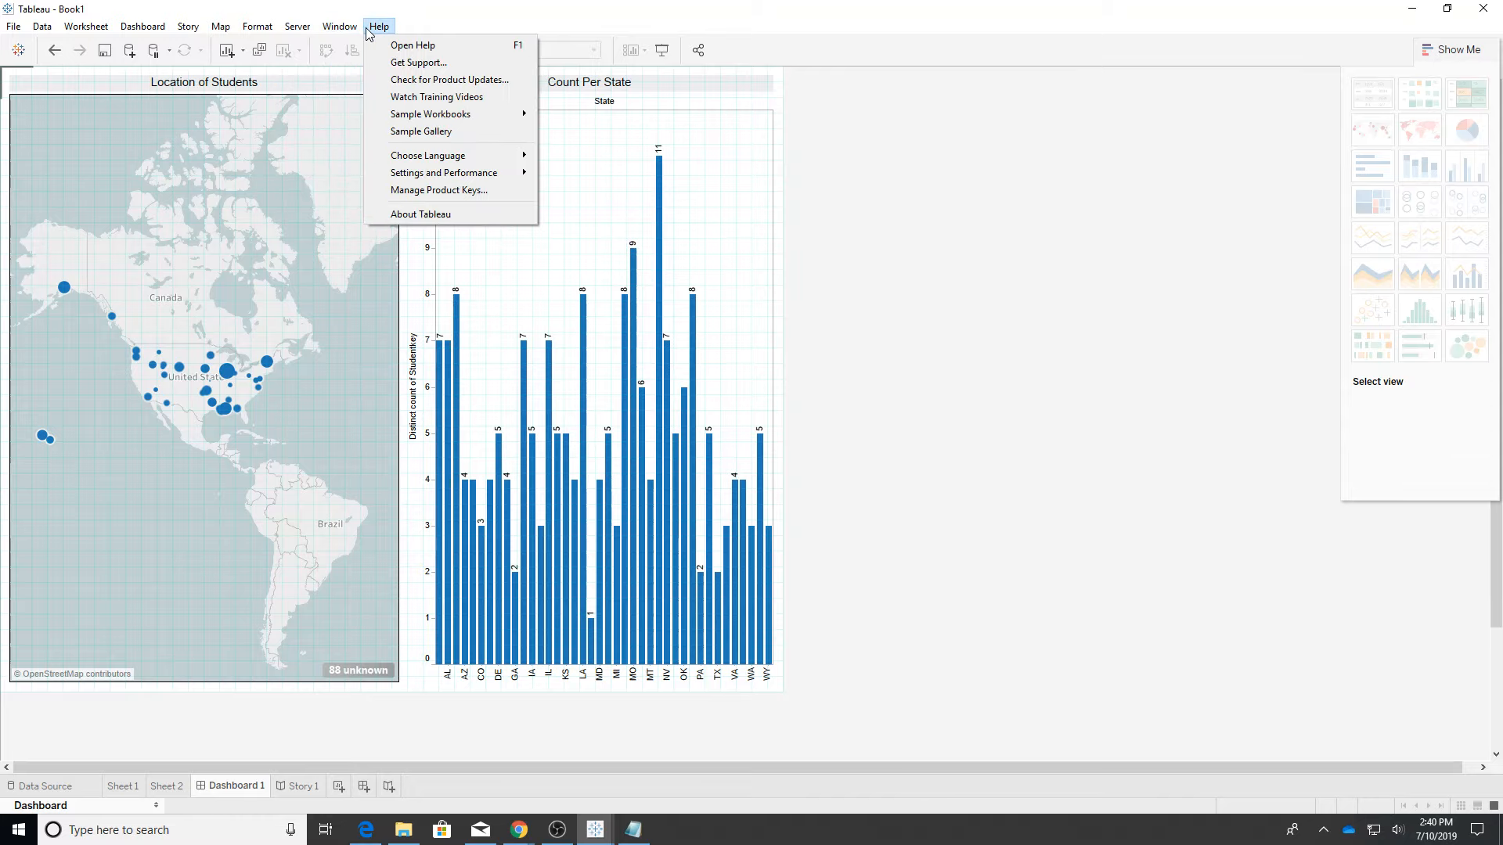
left_click(498, 21)
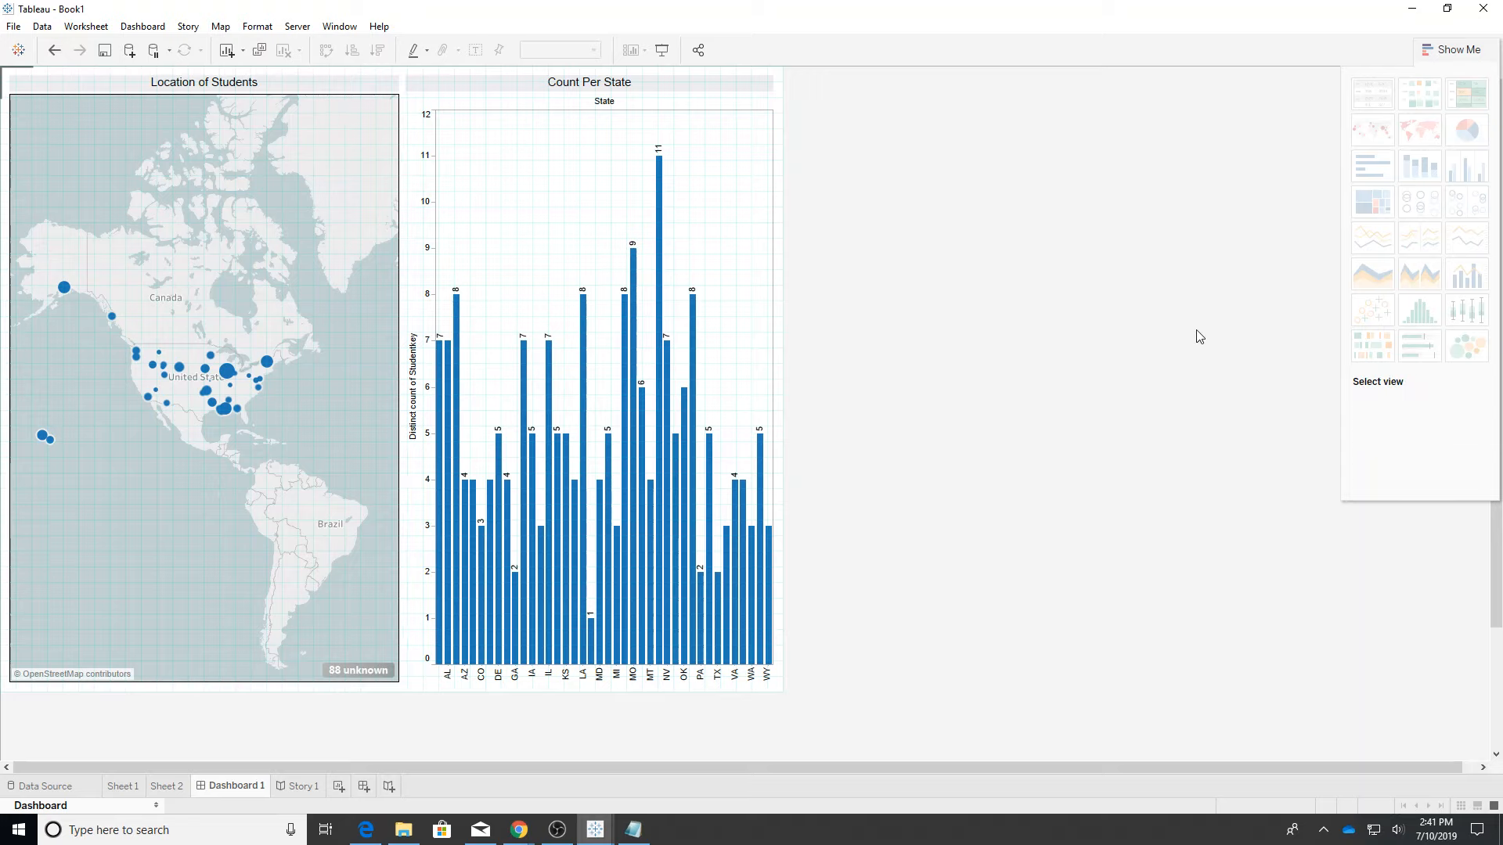
Step: Review the data source page, the Sheet 1 bar chart, the Sheet 2 map and Dashboard 1
left_click(65, 789)
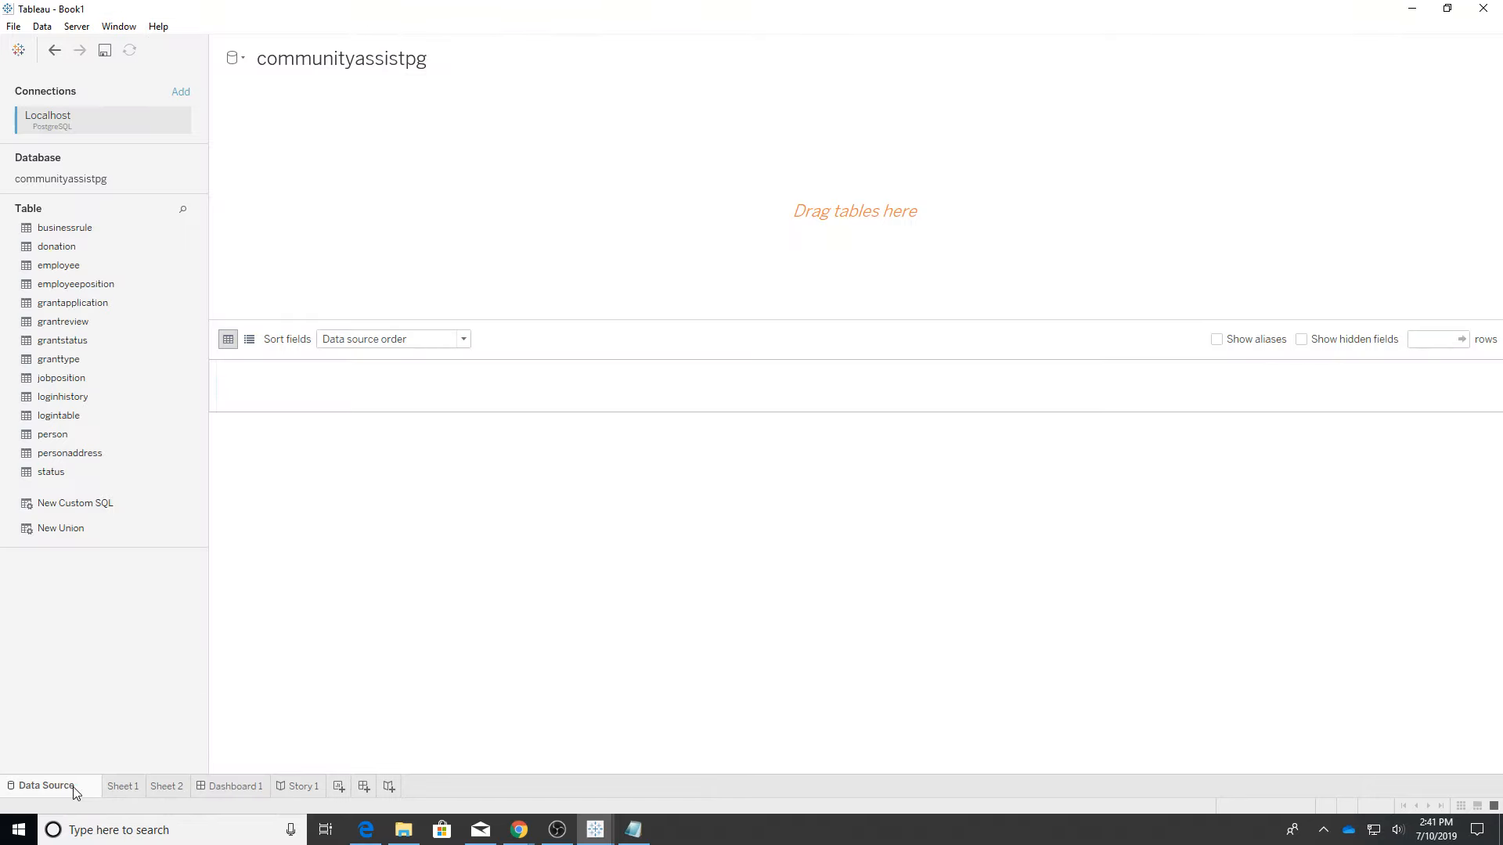
left_click(123, 788)
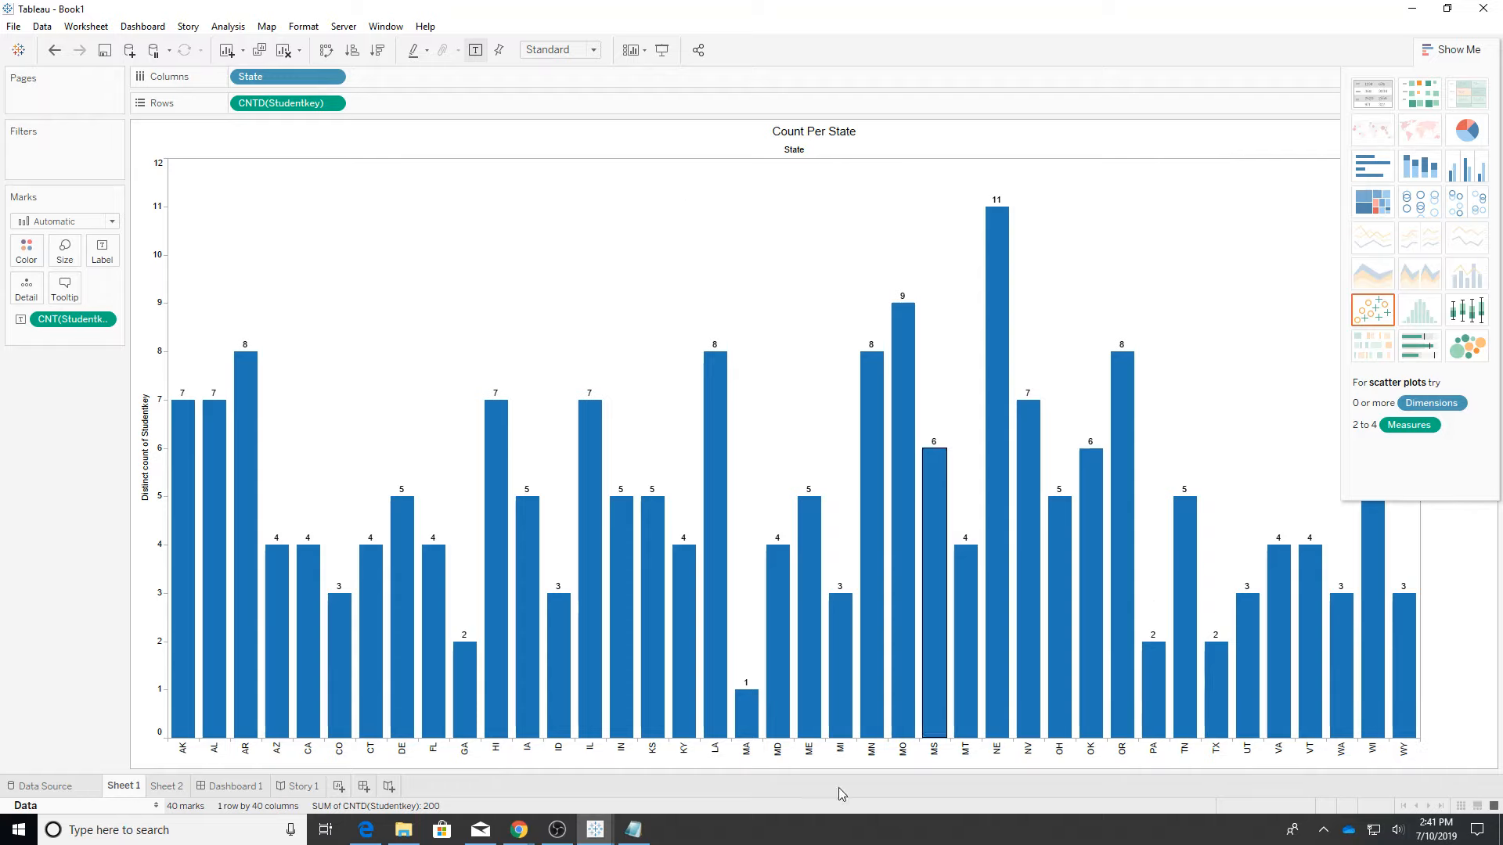
mouse_move(169, 796)
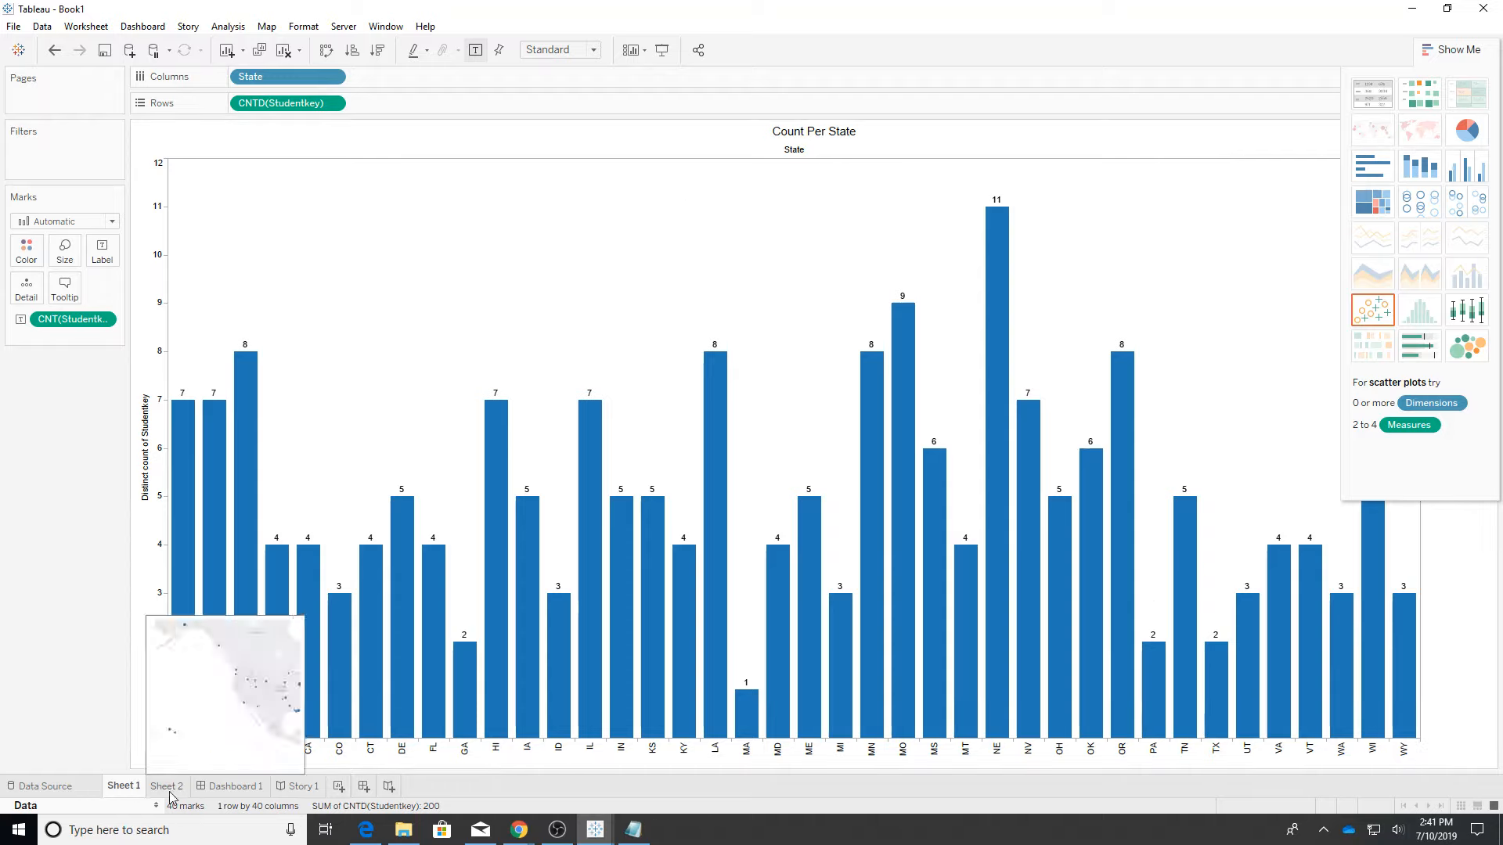
left_click(169, 792)
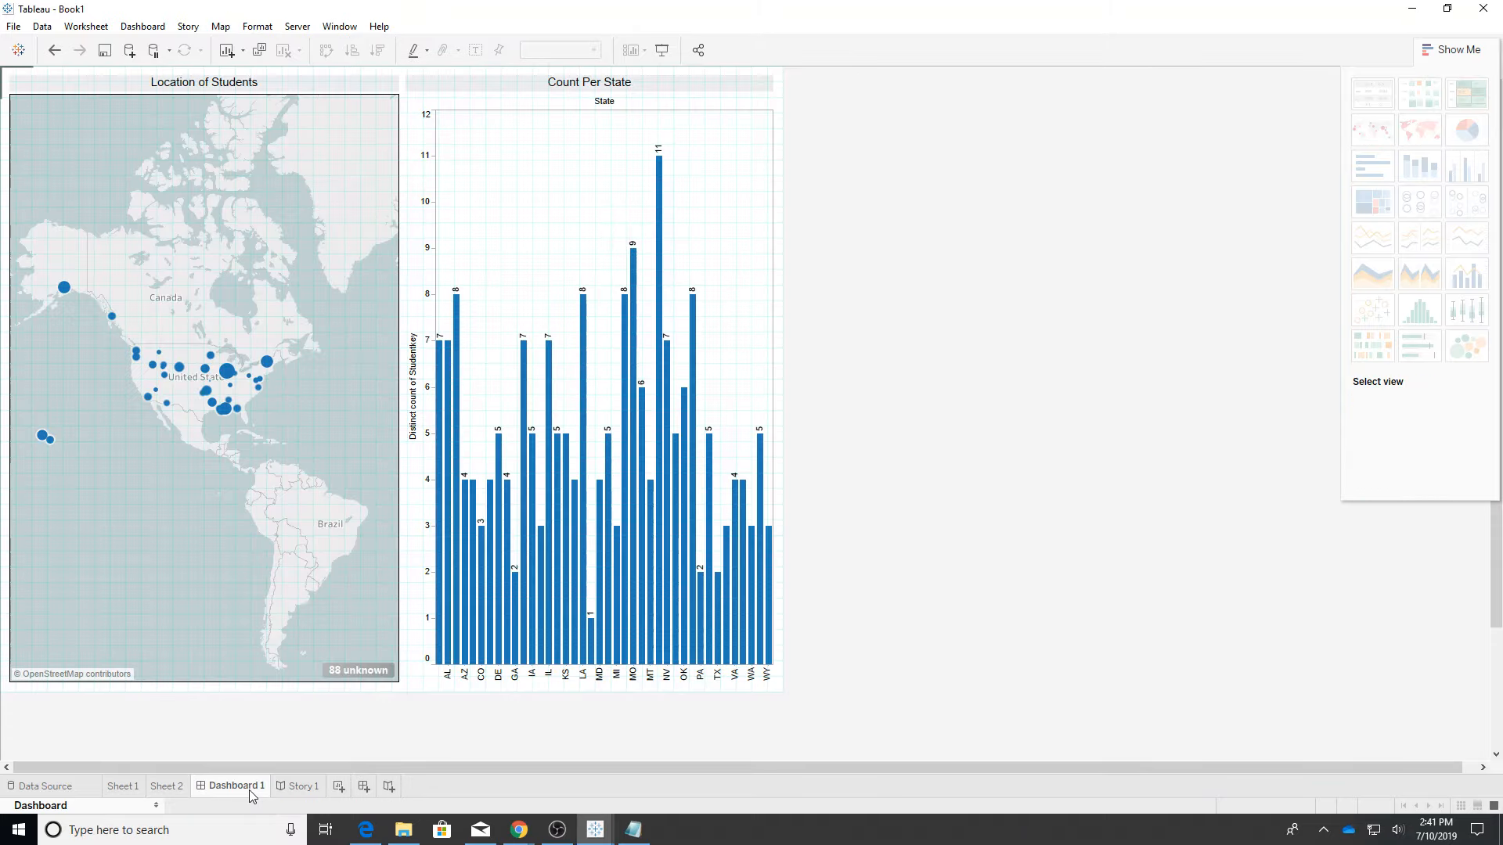
Step: Open Story 1 and examine the Location of Students map at different zoom levels
left_click(302, 787)
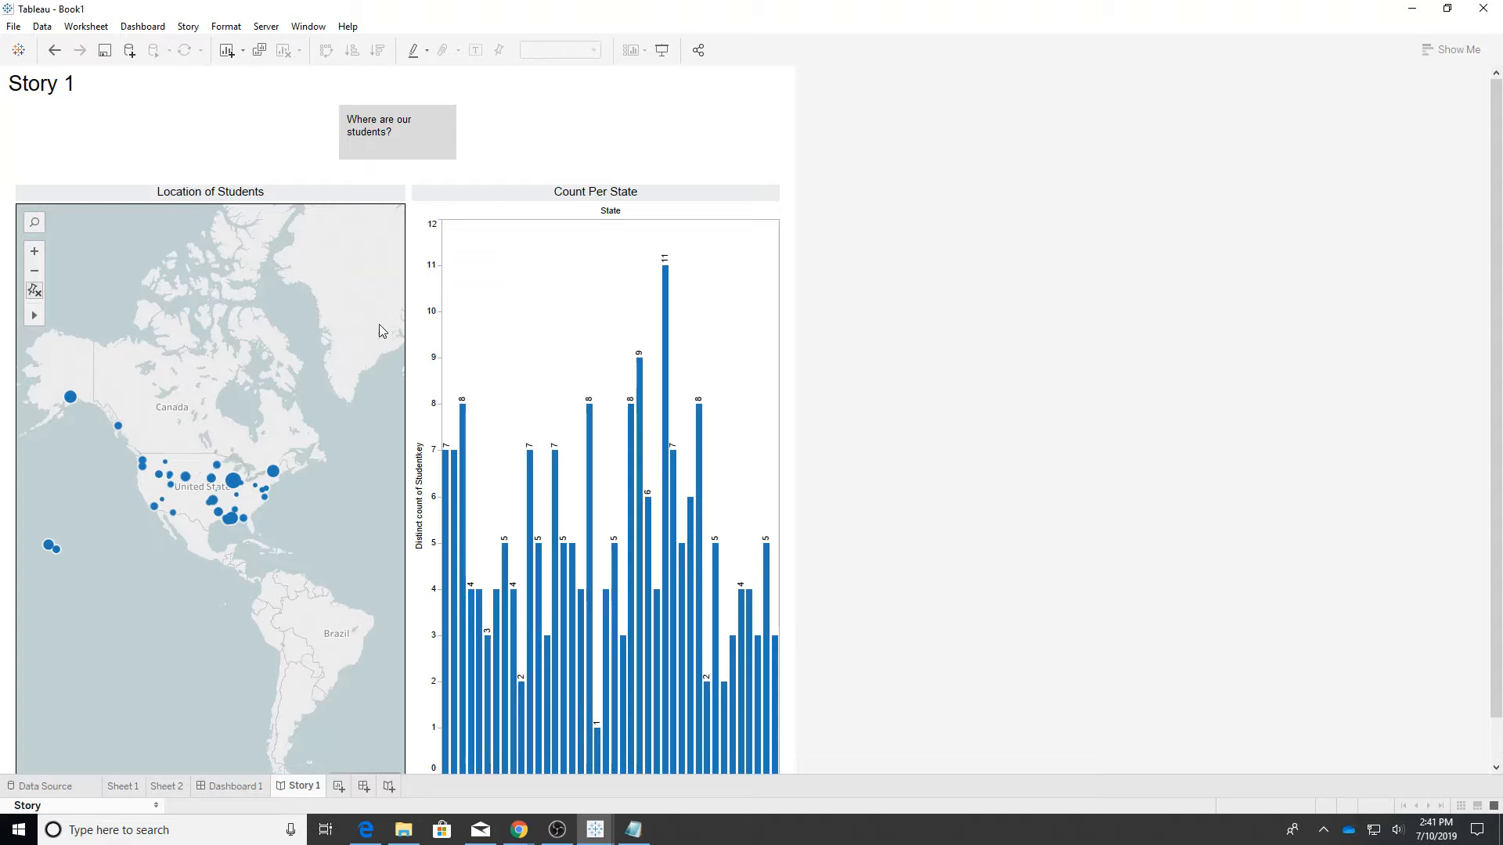
mouse_move(268, 504)
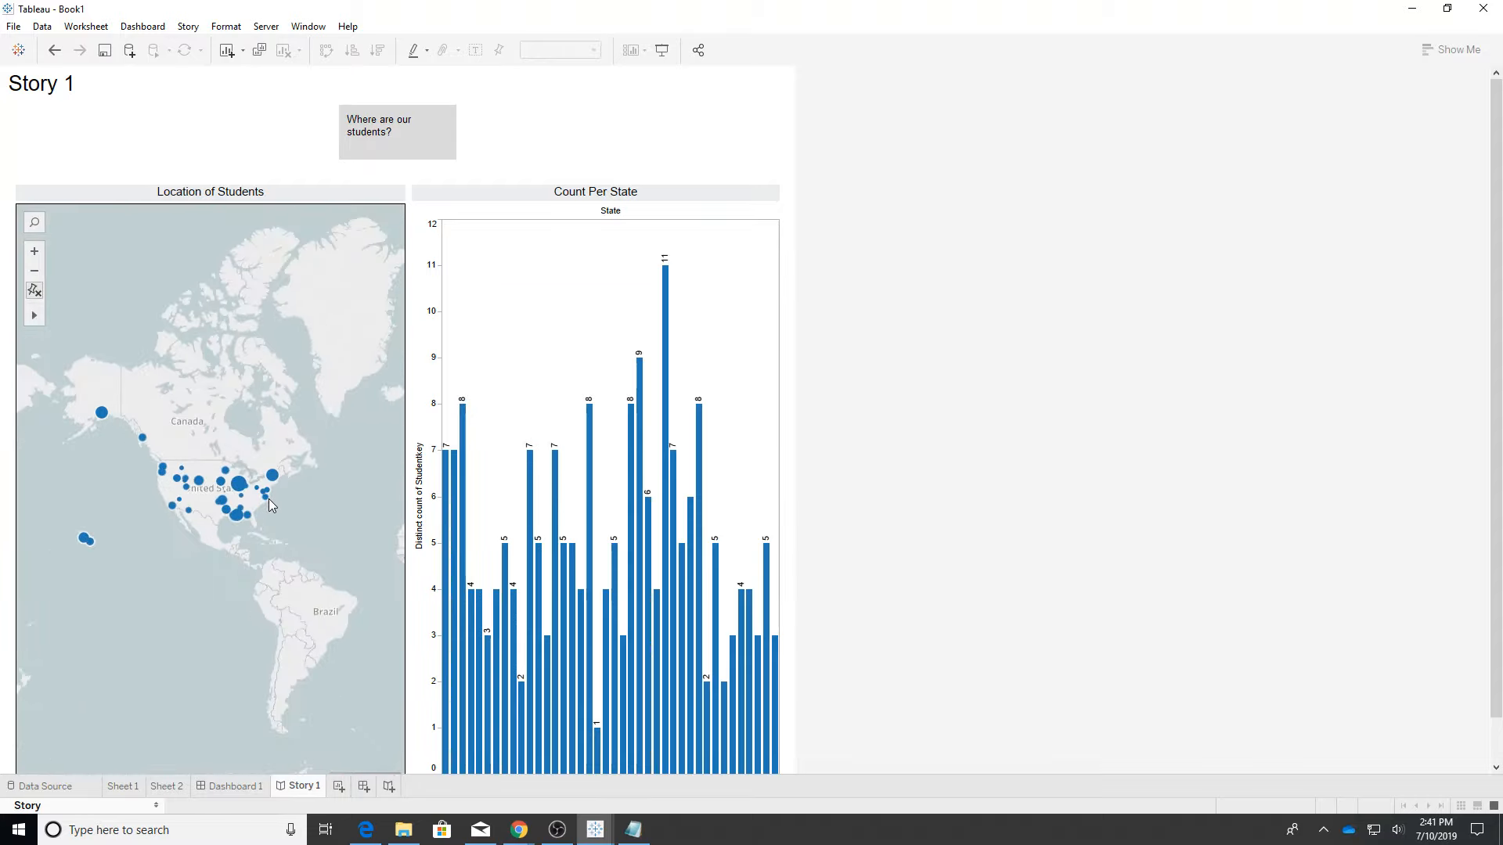
scroll(270, 499, "down", 3)
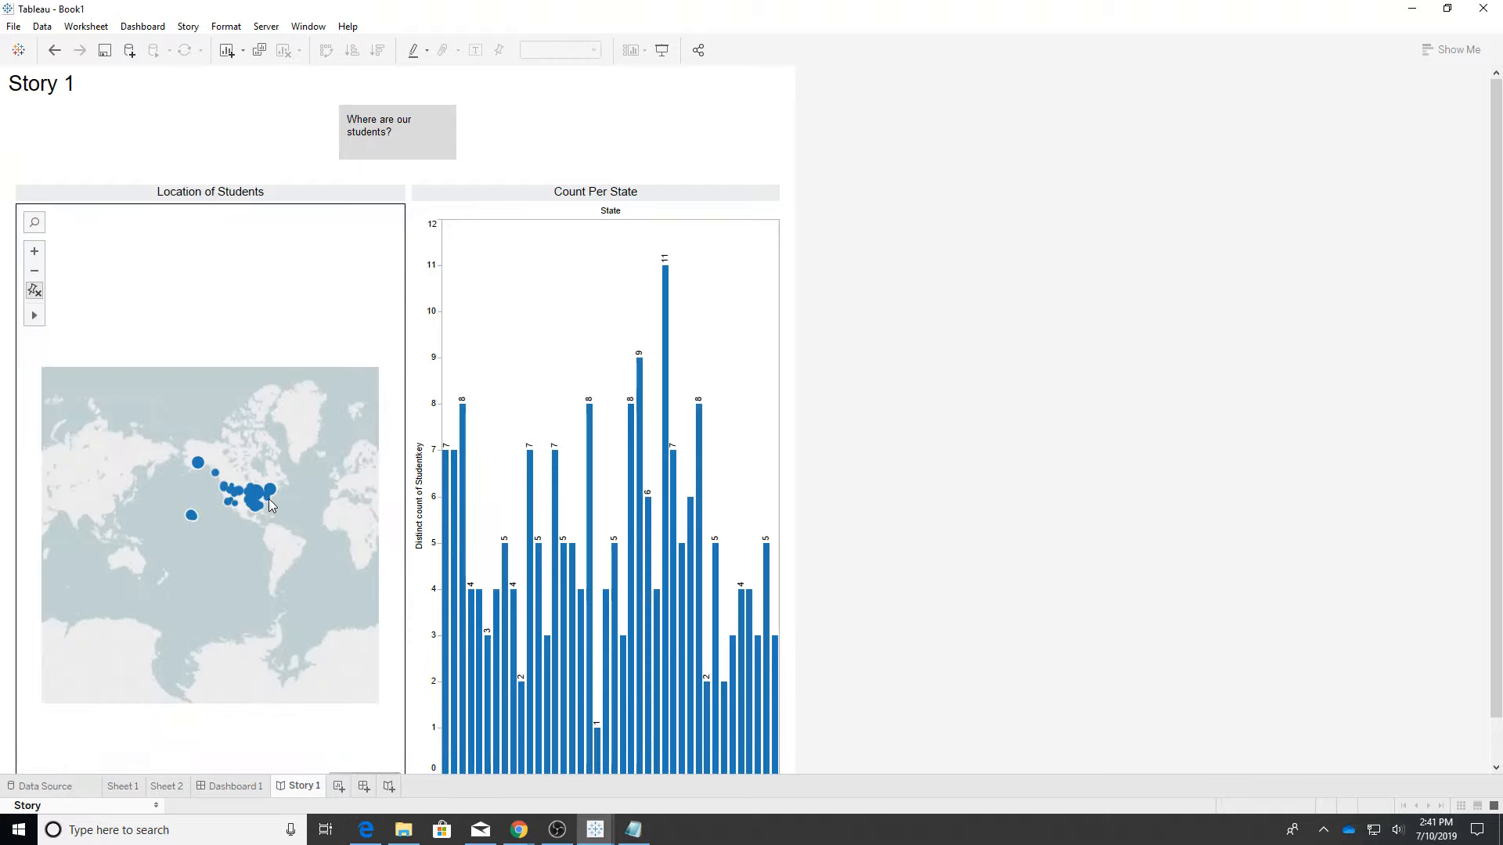
scroll(269, 499, "up", 3)
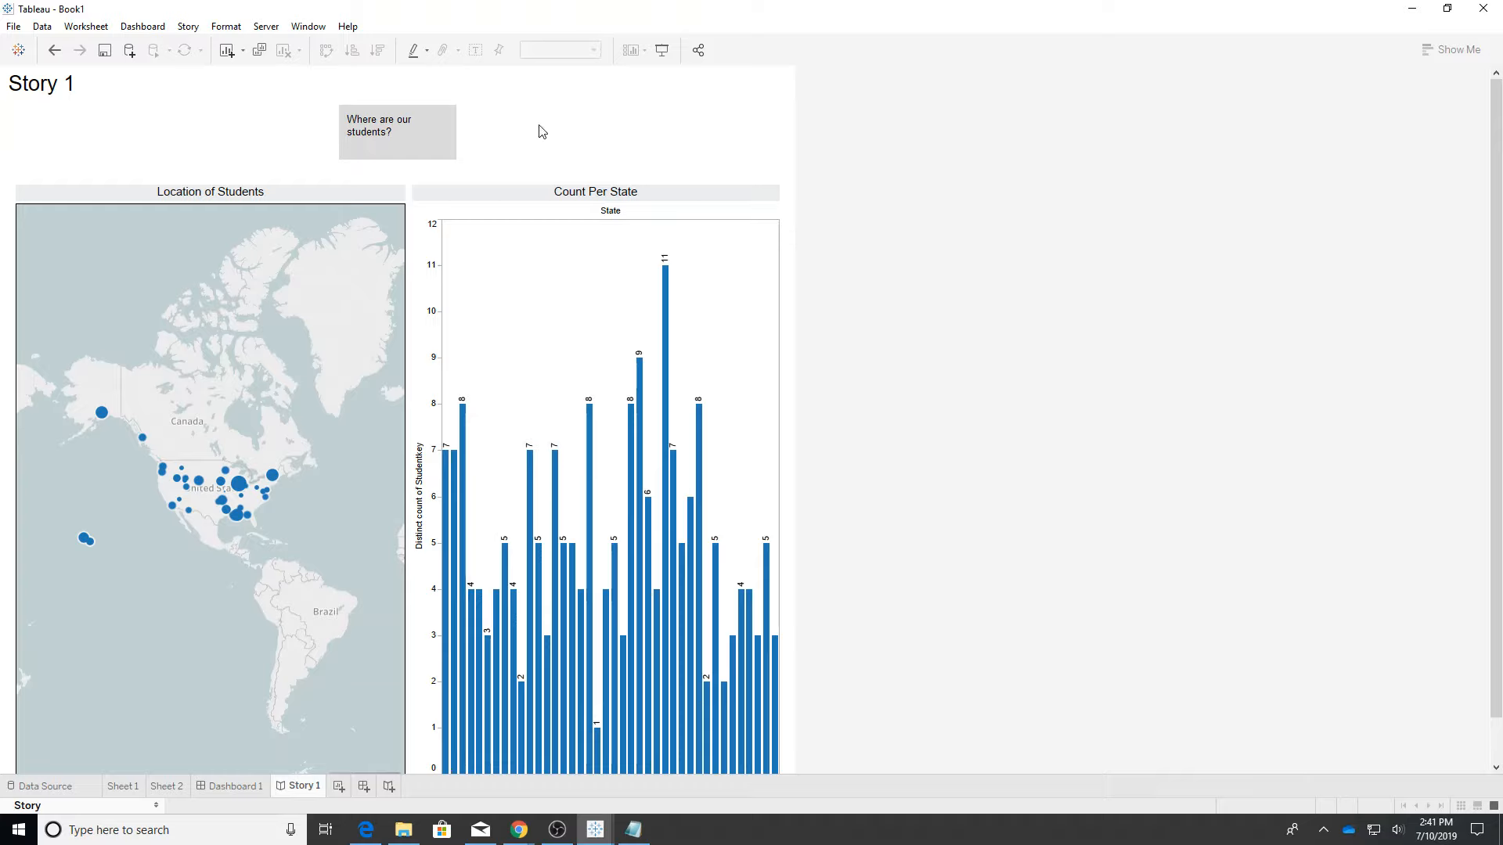
left_click(186, 28)
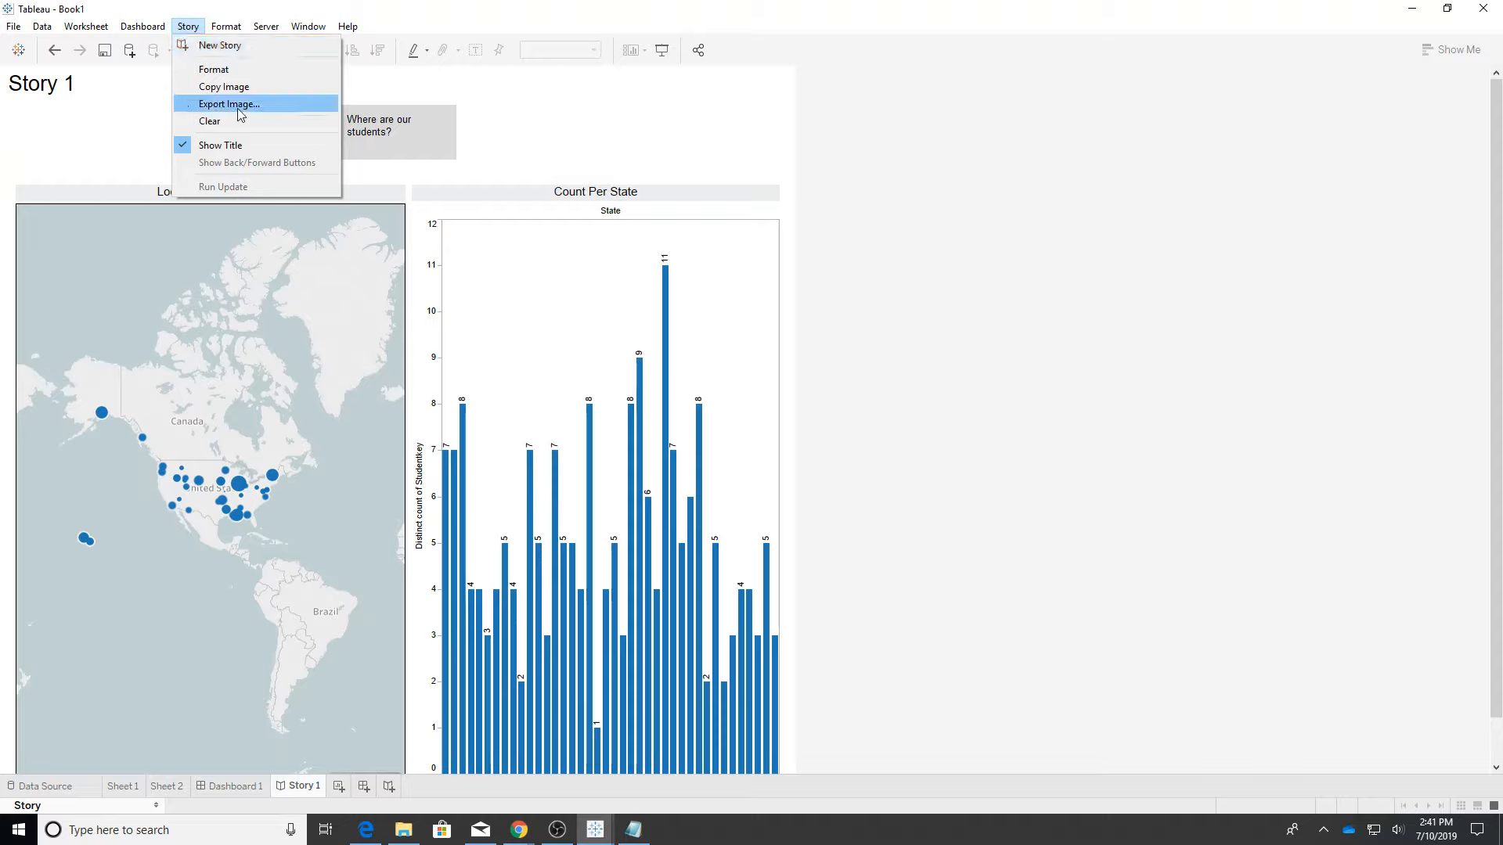
left_click(649, 130)
scroll(980, 174, "down", 2)
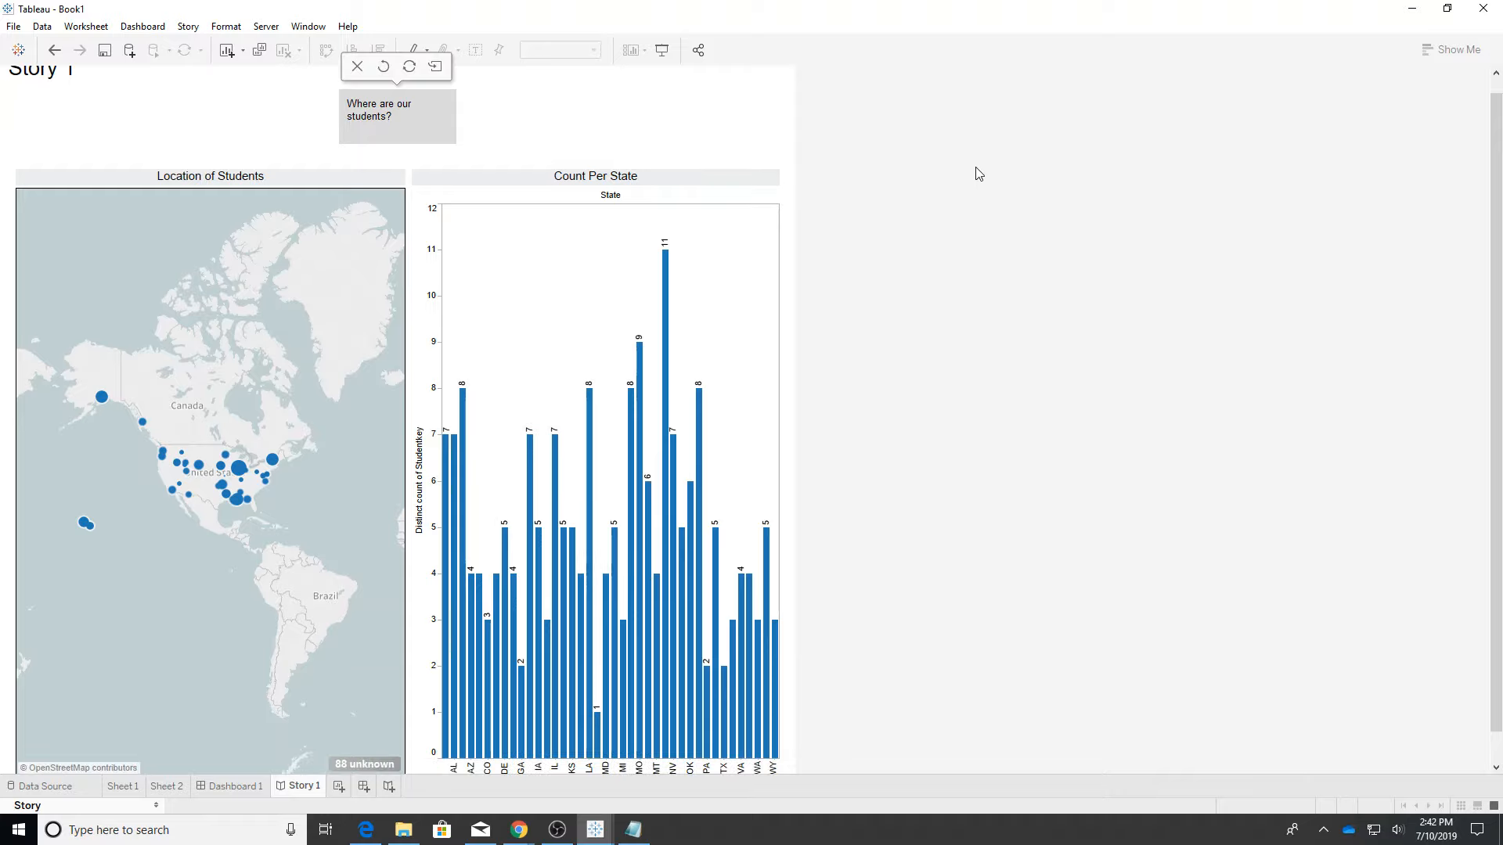
scroll(979, 174, "up", 1)
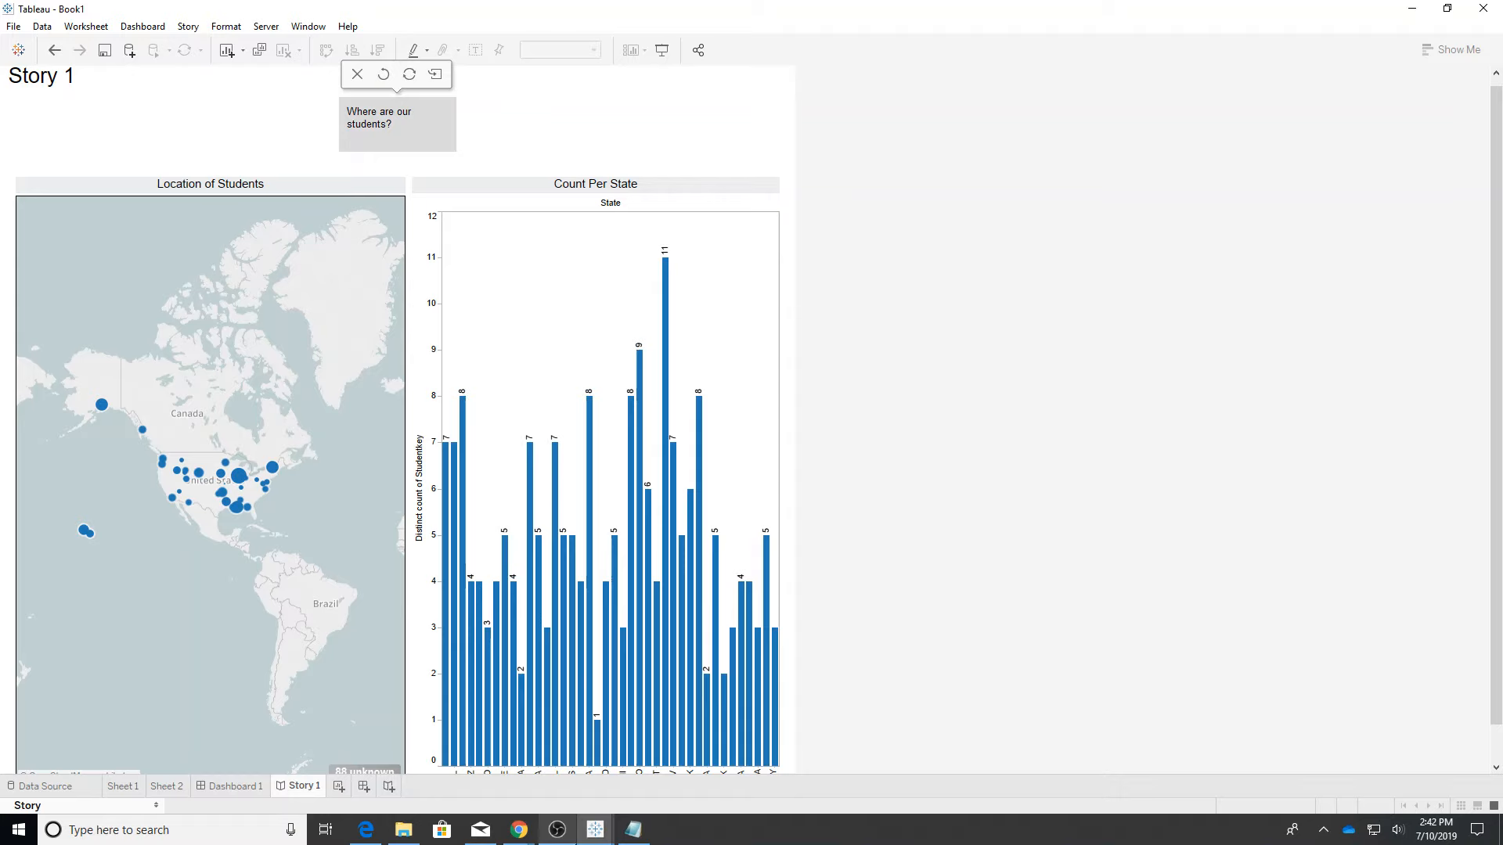
left_click(559, 832)
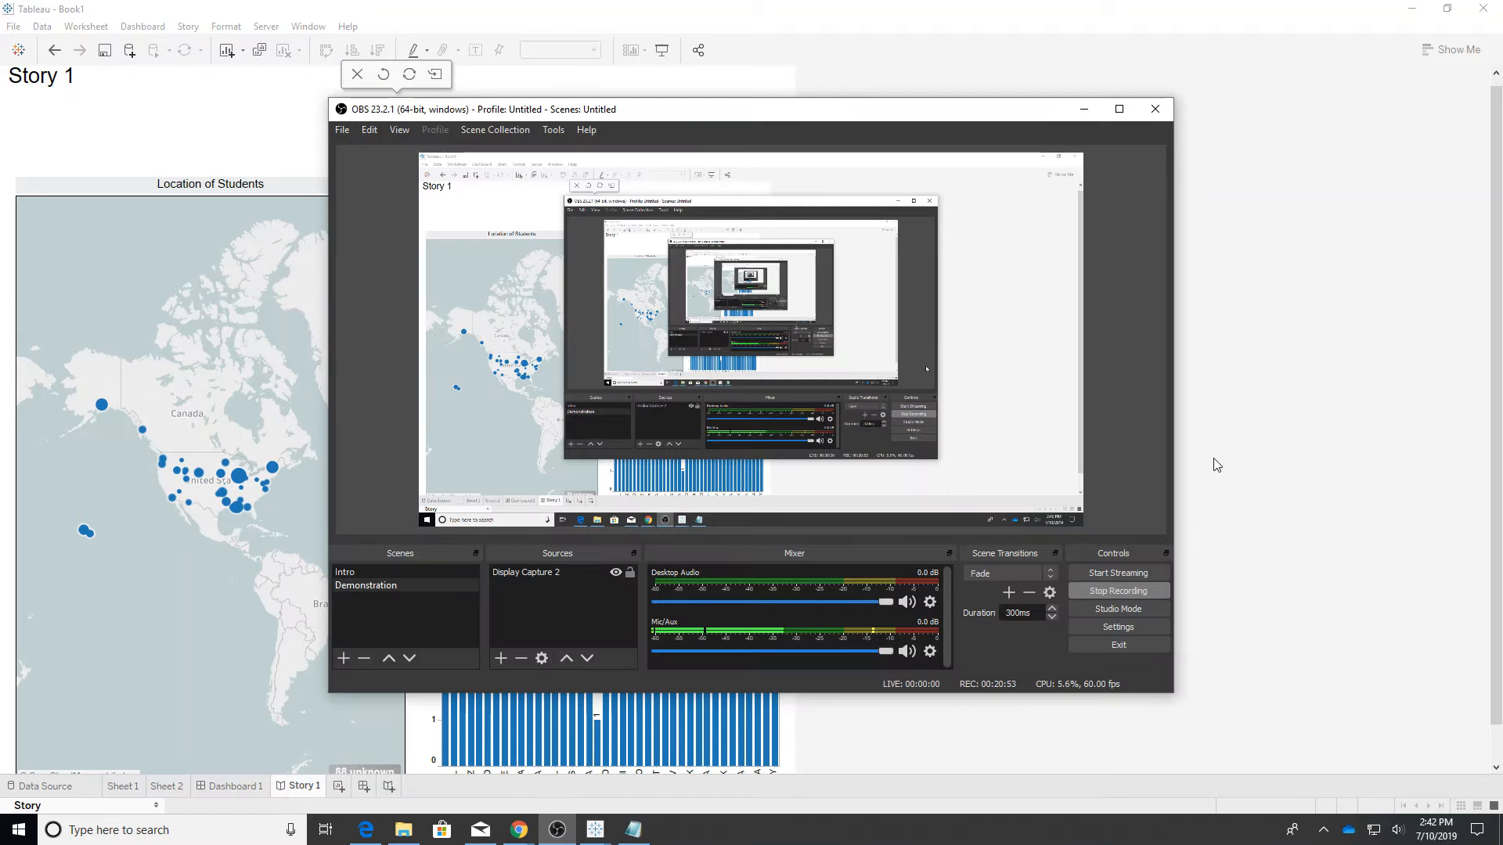